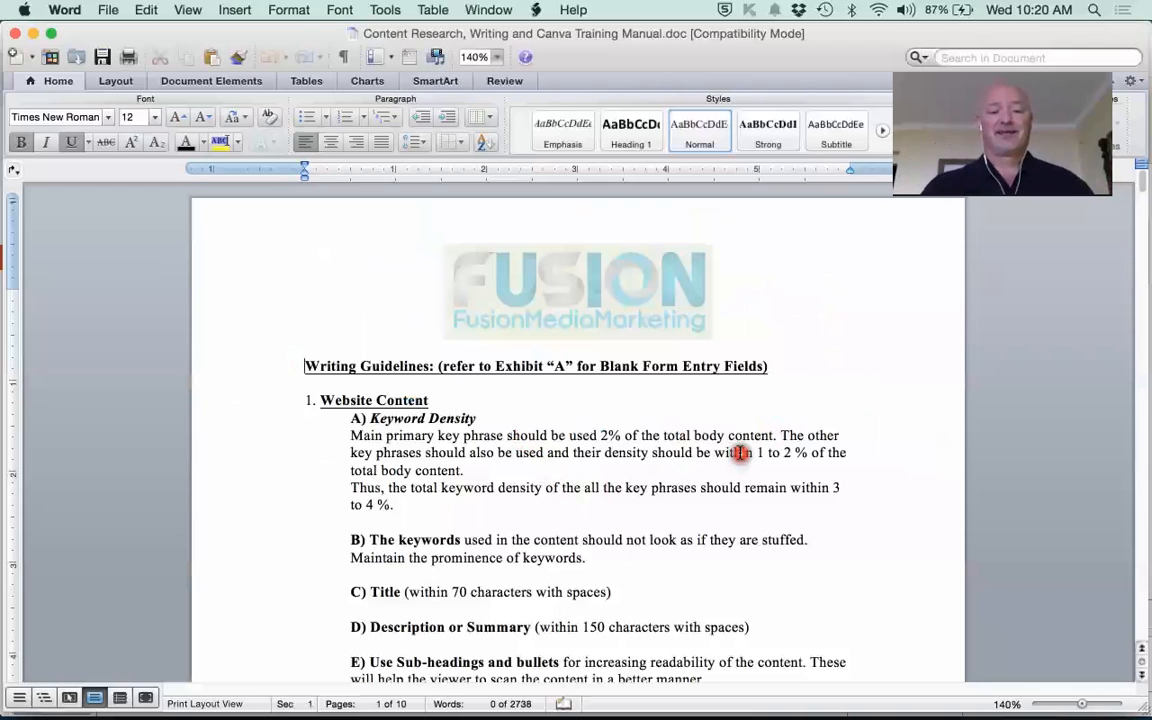
- Review the manual's writing guidelines for website content and article submission, including keyword density, title, summary and author rules
scroll(740, 453, "down", 5)
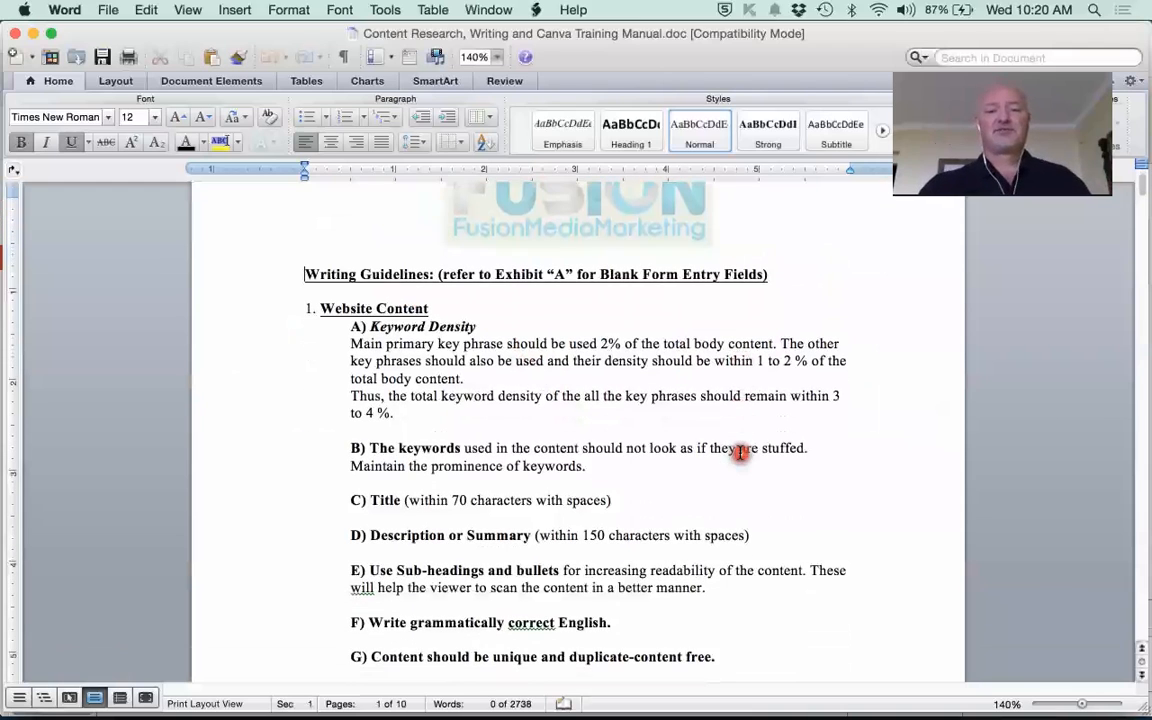
scroll(740, 453, "down", 7)
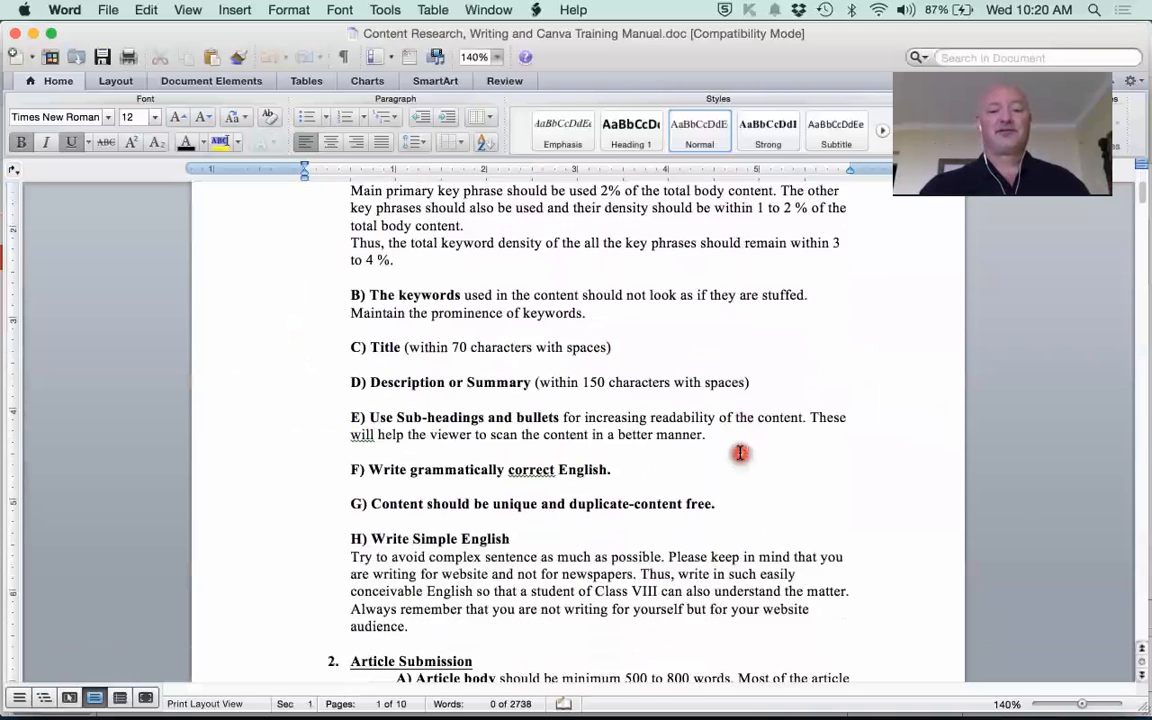
scroll(740, 453, "down", 7)
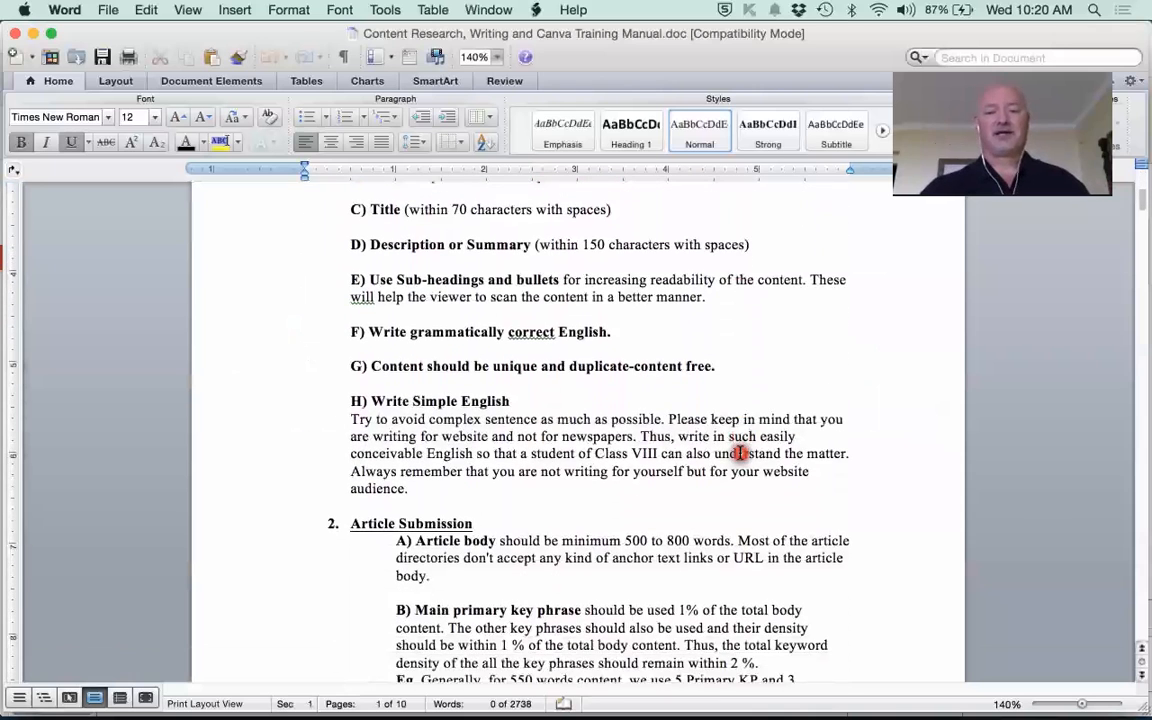
scroll(740, 453, "down", 10)
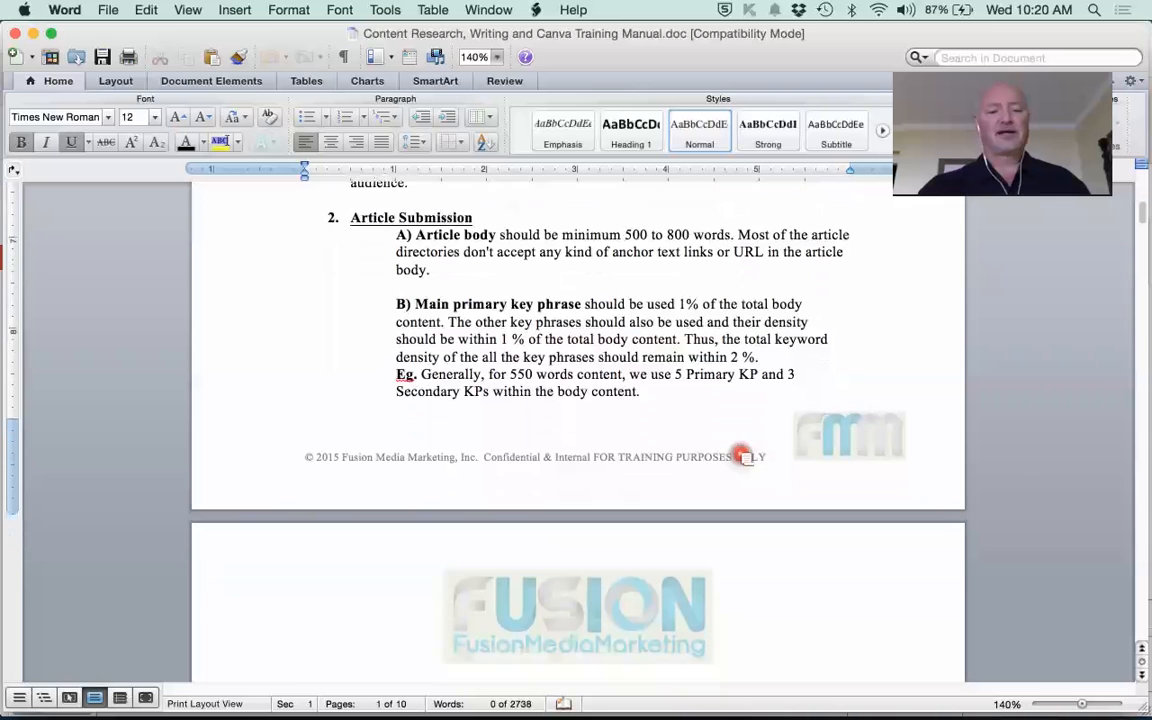
scroll(740, 455, "down", 10)
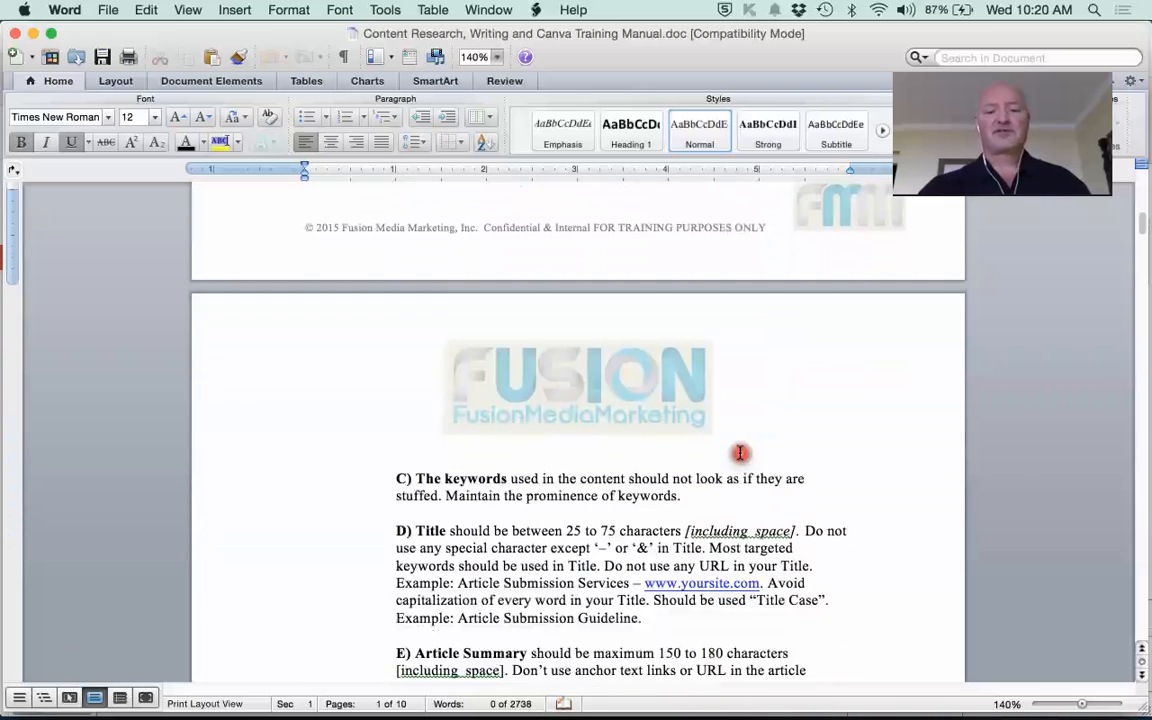
scroll(740, 453, "down", 3)
scroll(801, 445, "down", 11)
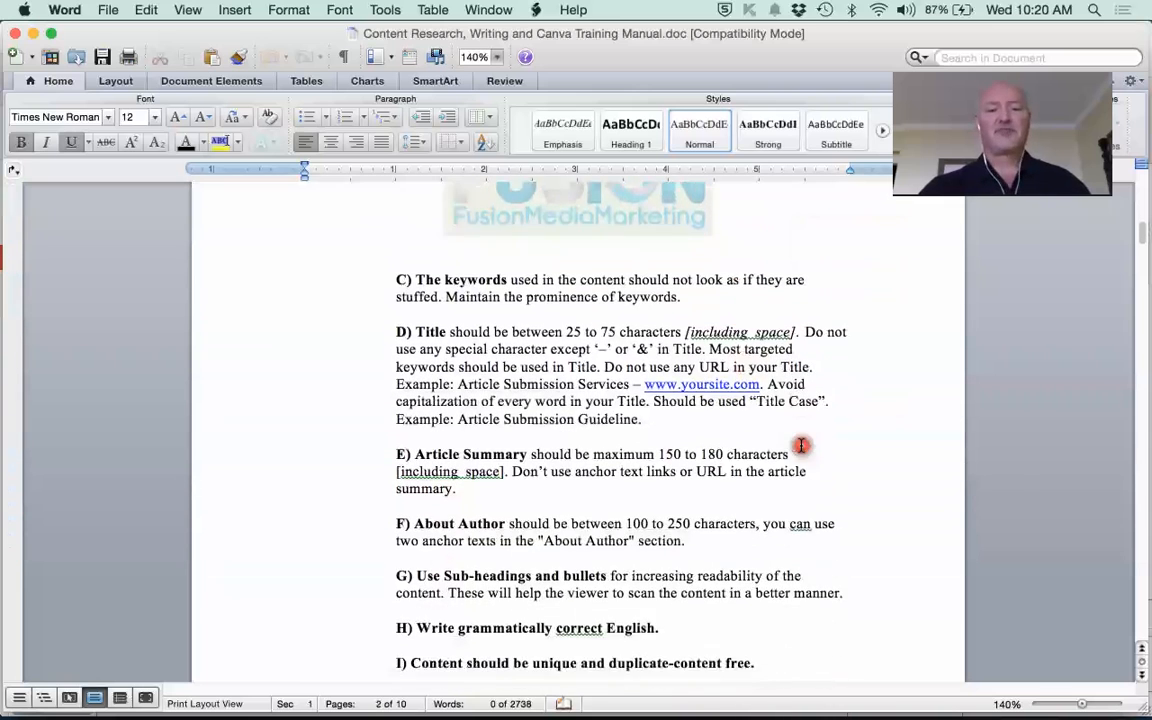
scroll(801, 445, "down", 7)
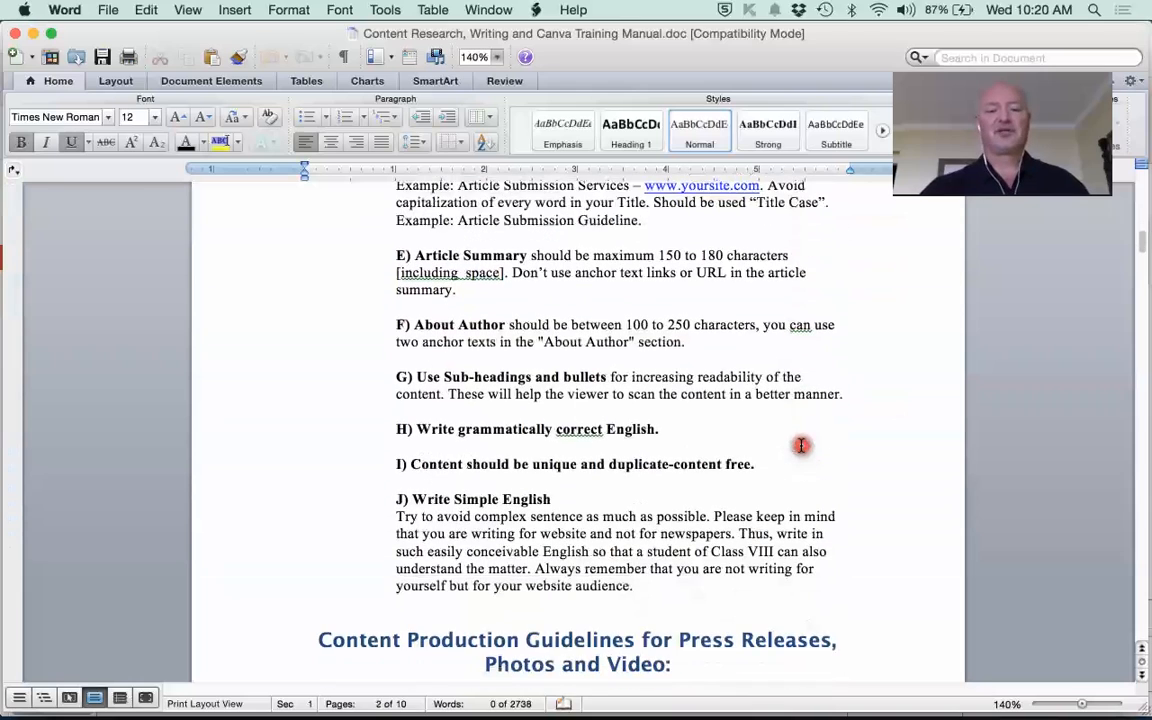
- Read the content production guidelines on focused topics, page titles, tags and keyword density, including the press release template
scroll(801, 445, "down", 5)
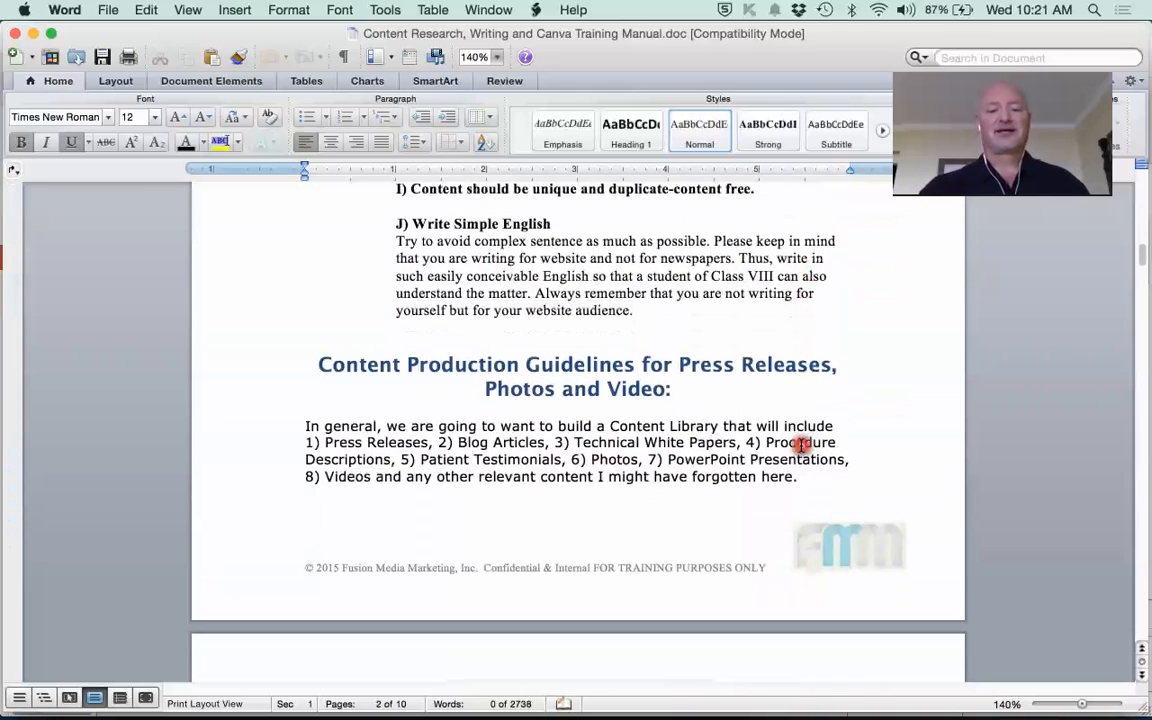
scroll(801, 445, "down", 18)
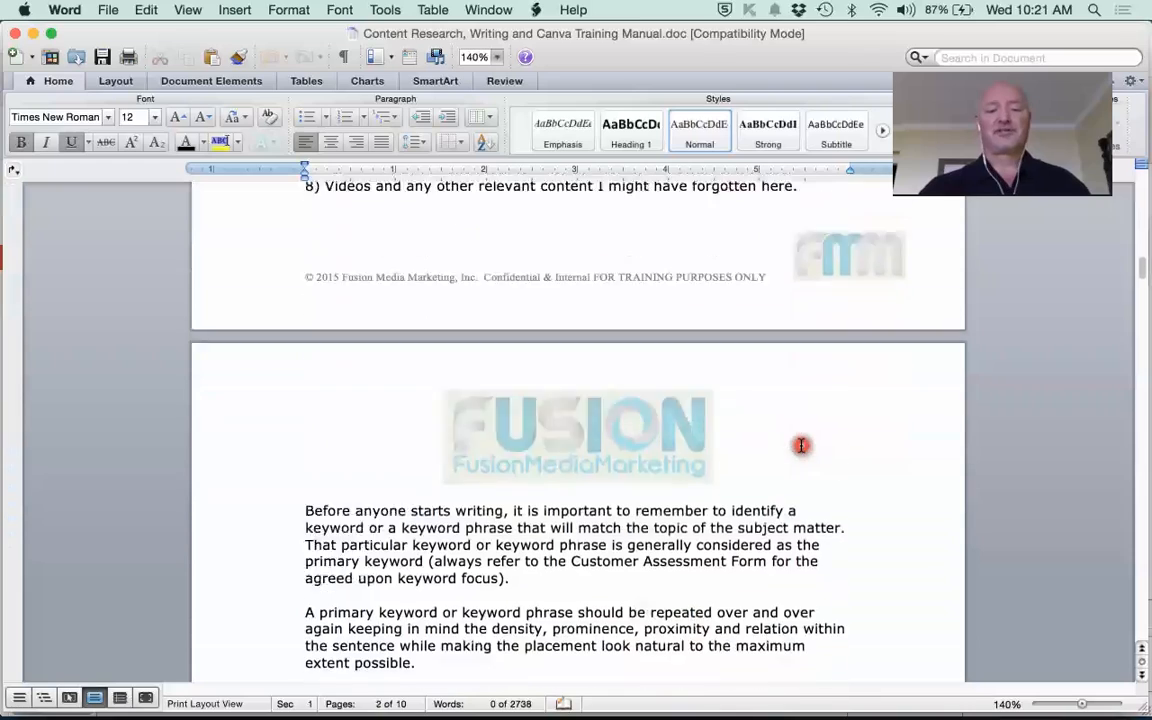
scroll(801, 445, "down", 1)
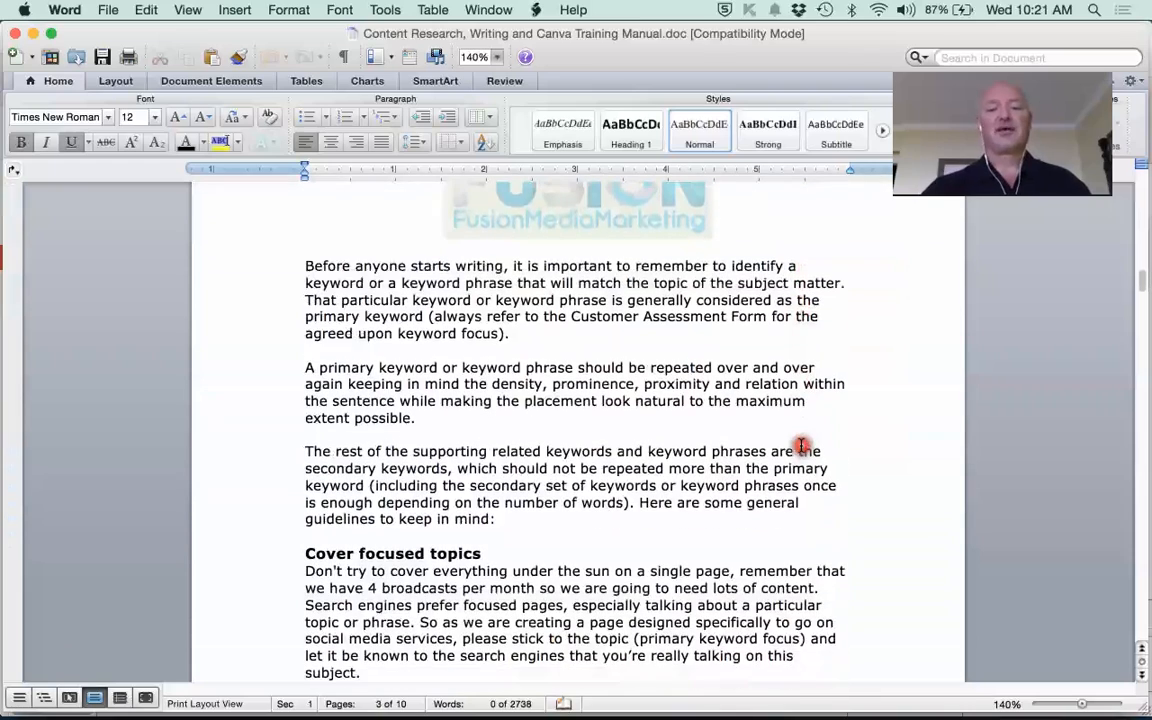
scroll(801, 445, "down", 11)
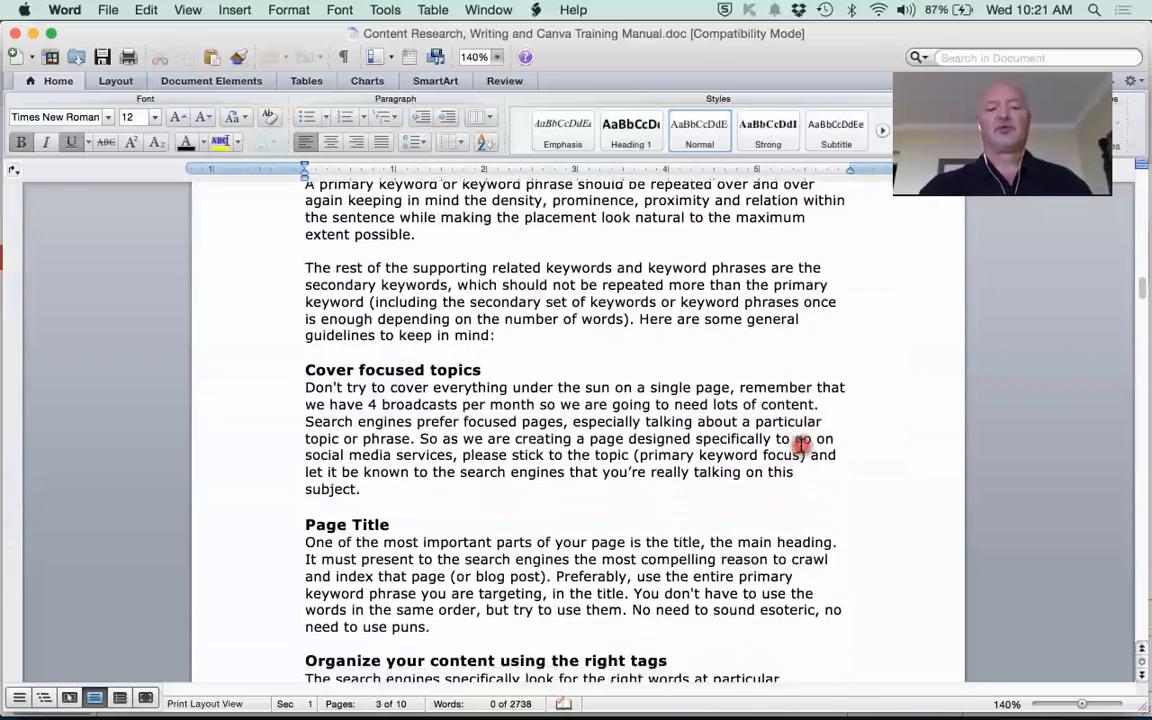
scroll(801, 445, "down", 6)
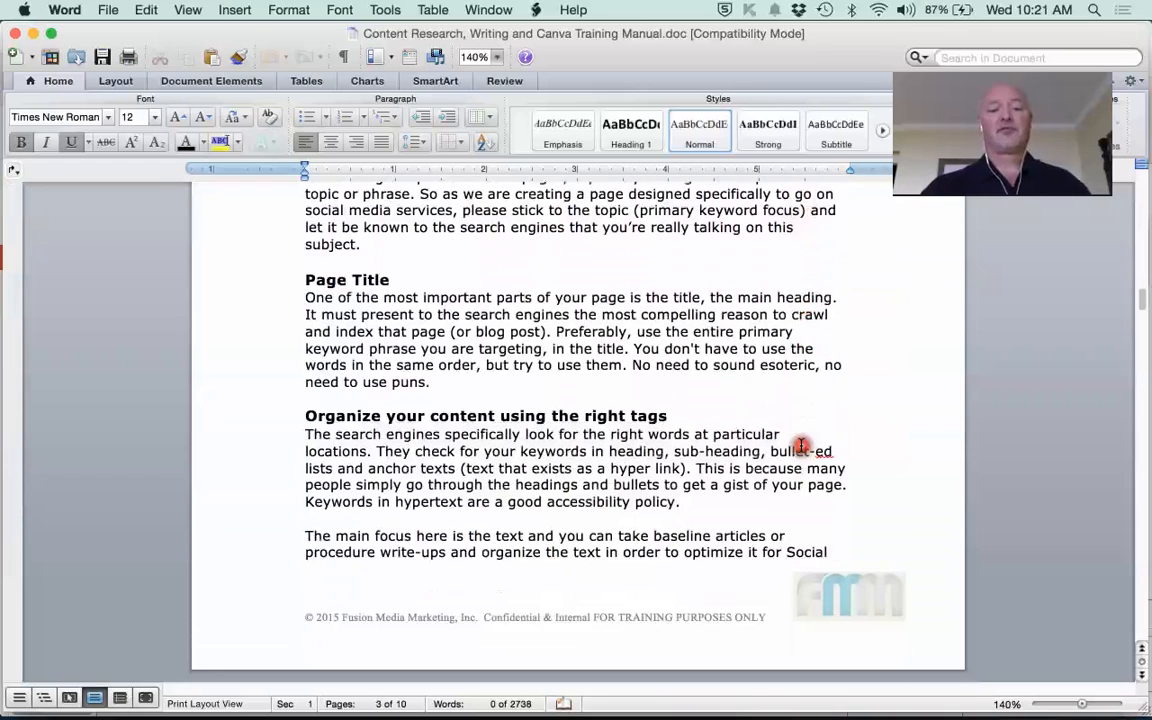
scroll(801, 445, "down", 17)
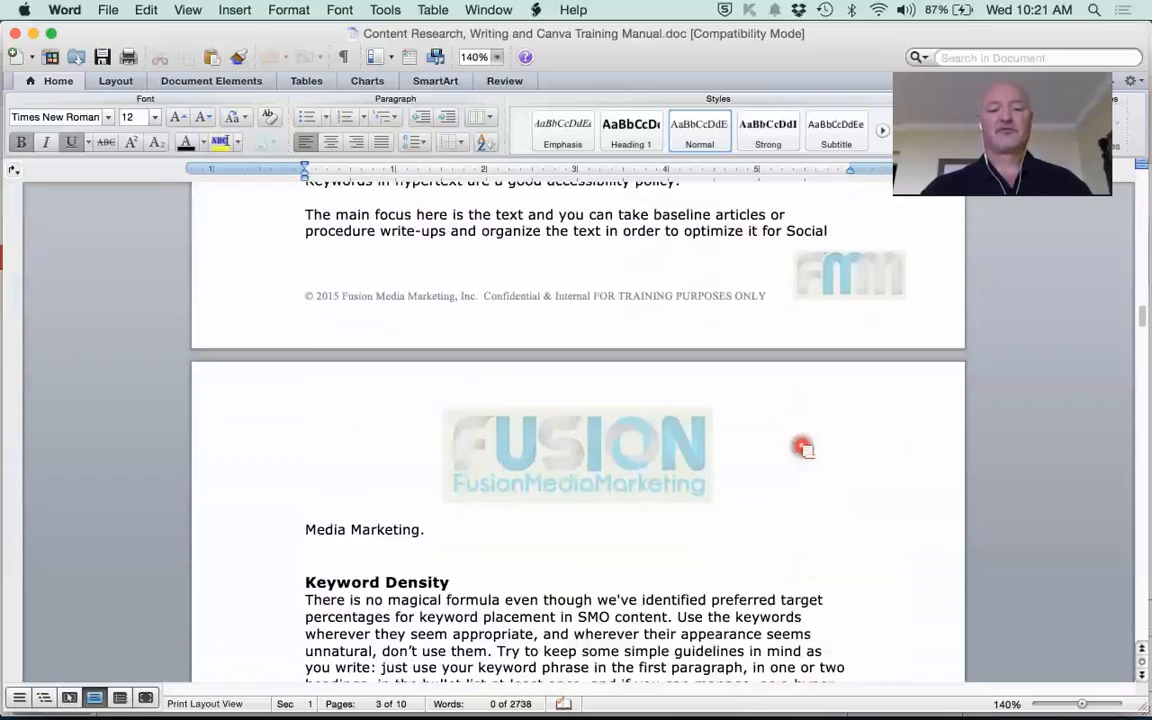
scroll(801, 445, "down", 20)
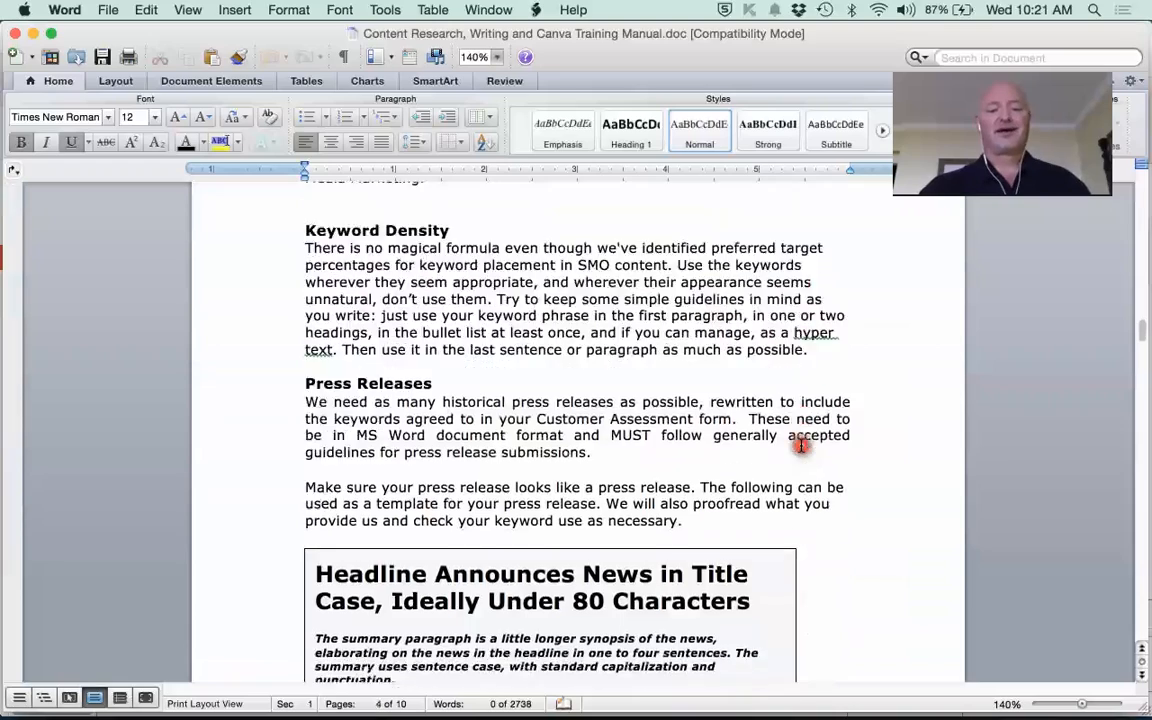
scroll(801, 445, "down", 10)
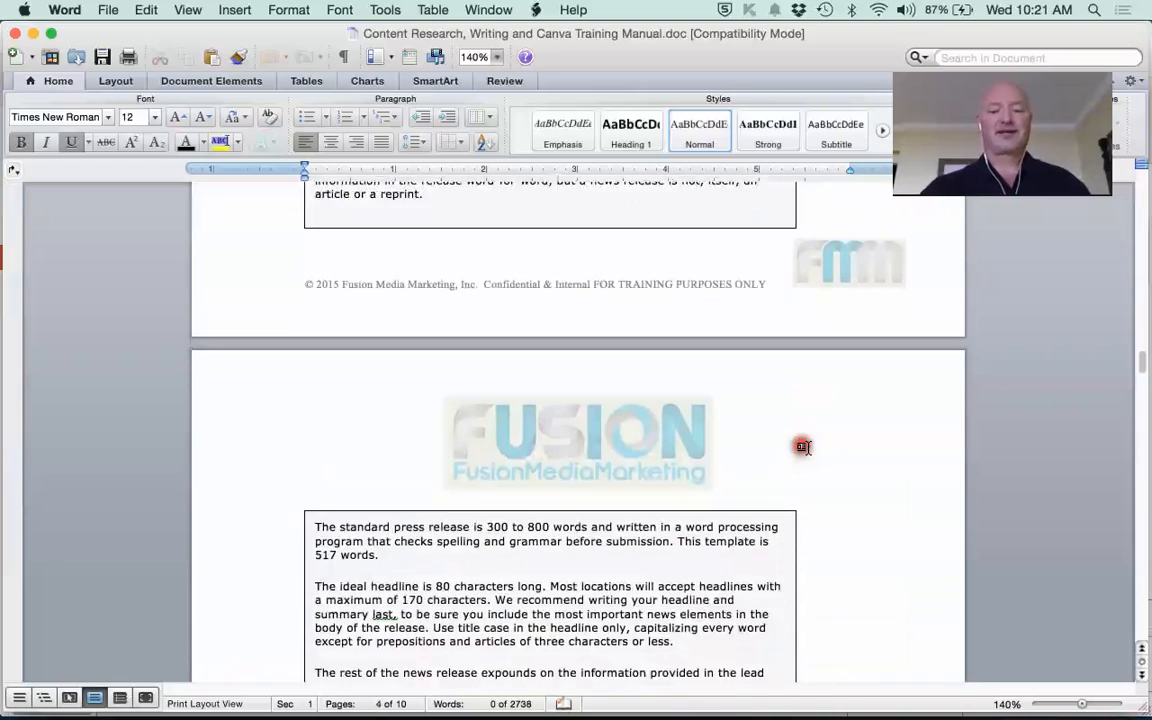
scroll(801, 445, "down", 8)
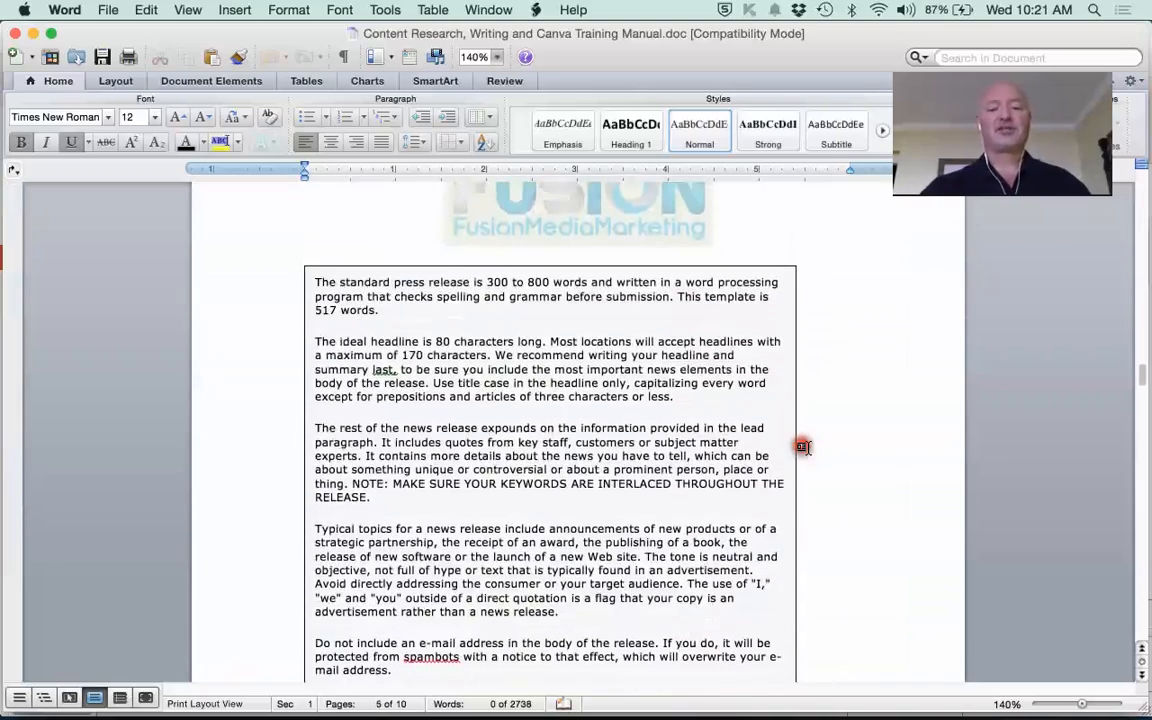
scroll(823, 478, "down", 4)
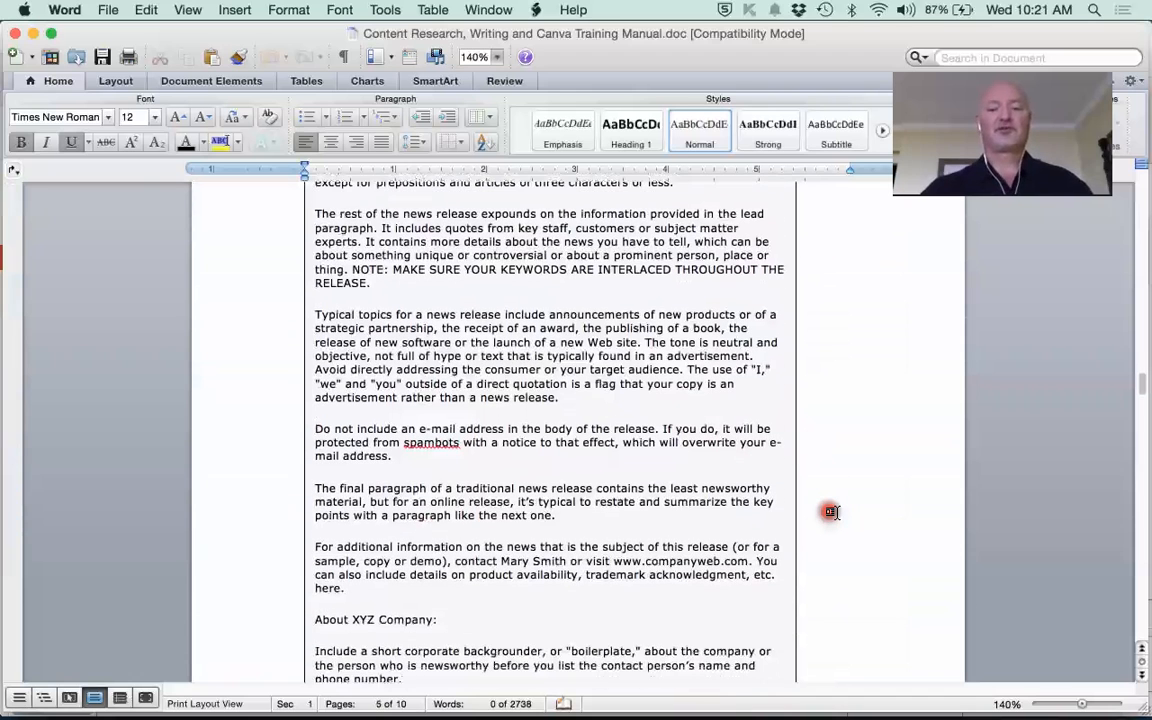
scroll(831, 512, "down", 3)
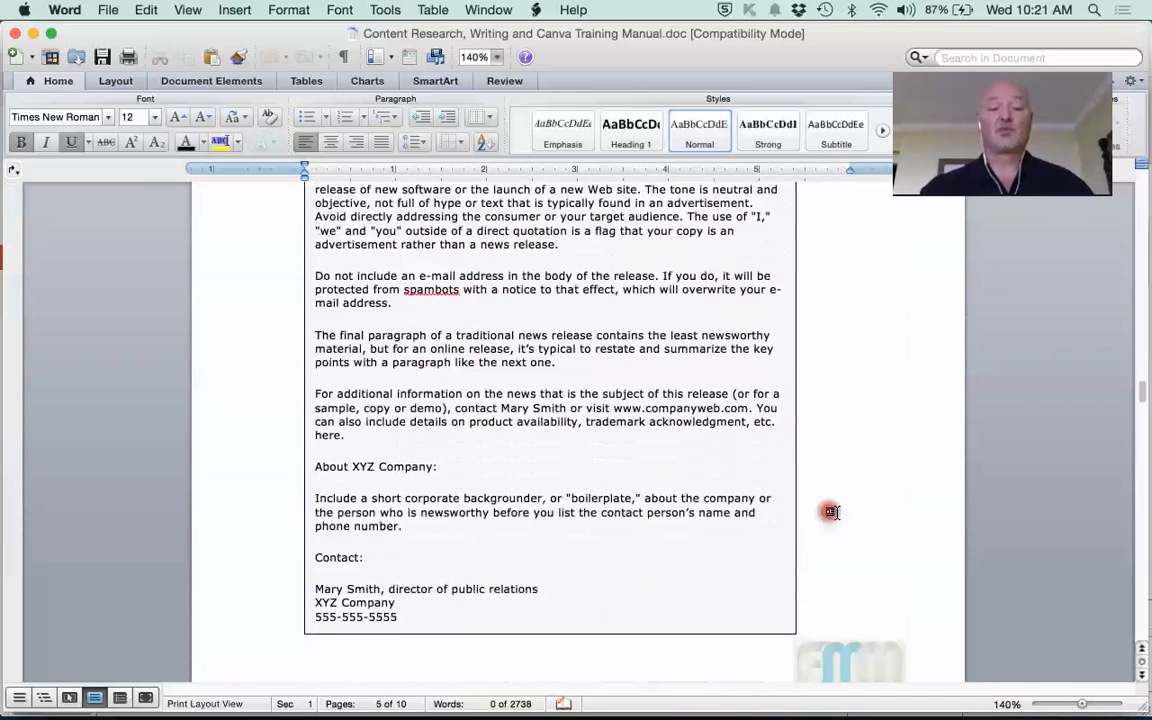
scroll(831, 512, "down", 3)
scroll(831, 512, "down", 20)
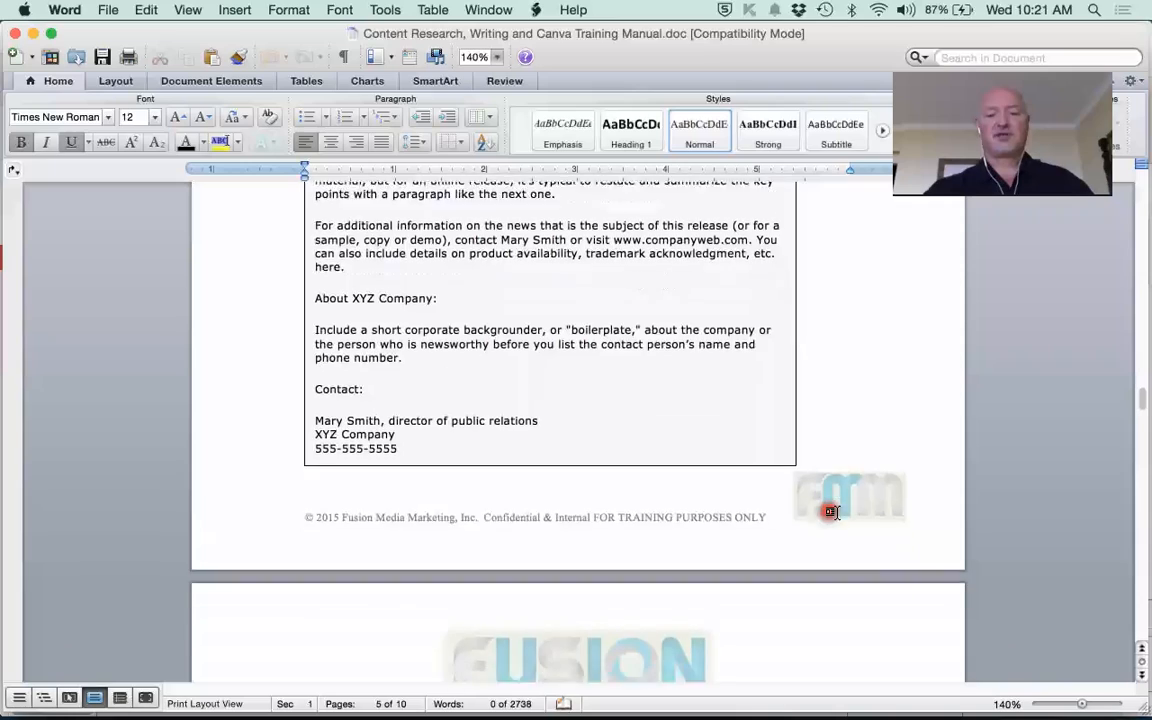
- Examine the Photography and Video sections, including the numbered video marketing suggestions from the 80/20 Rule to systematizing production
scroll(828, 511, "down", 13)
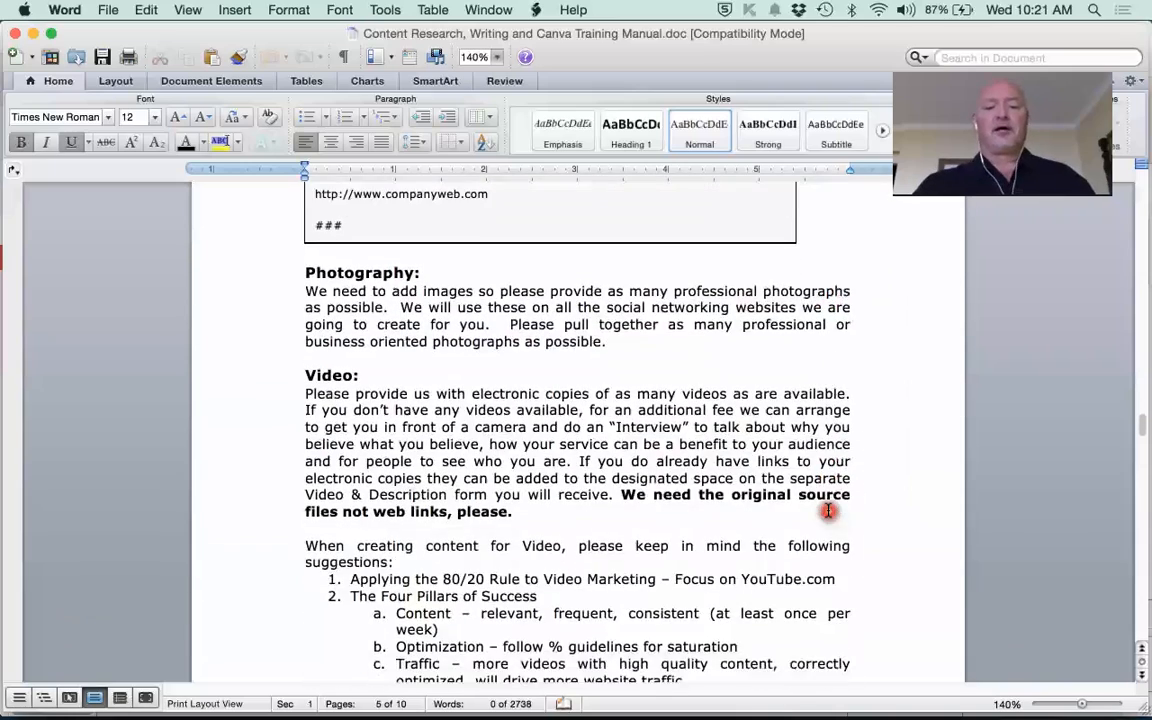
scroll(828, 511, "down", 10)
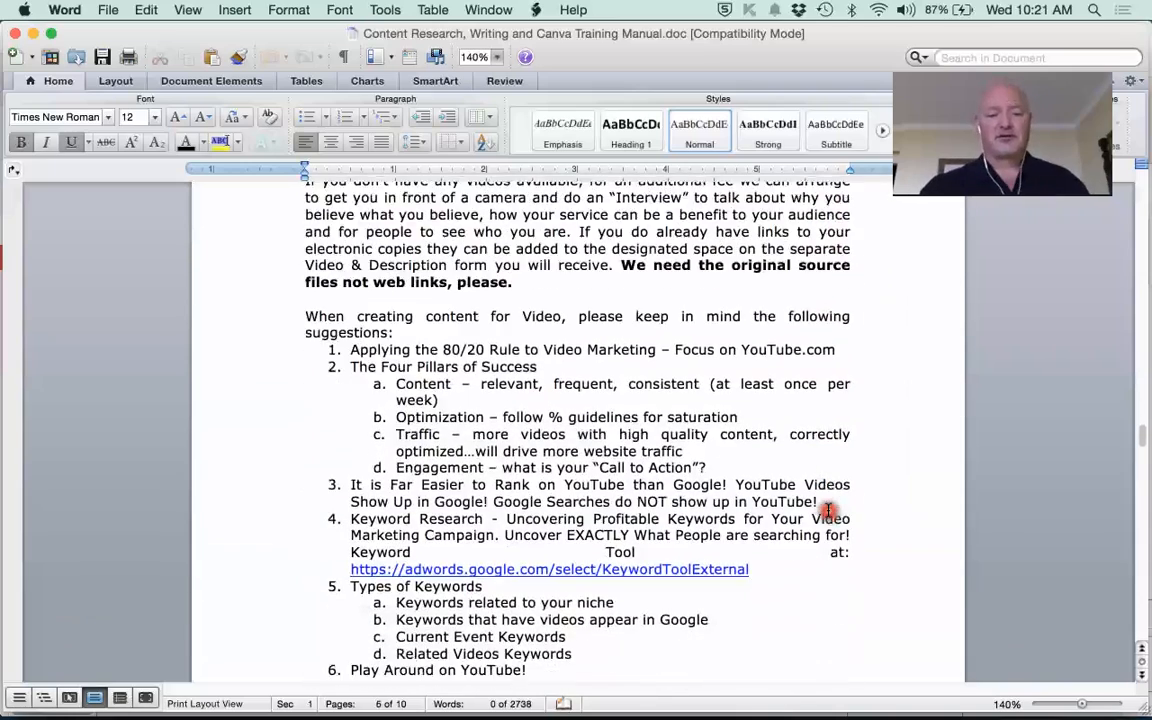
scroll(828, 511, "down", 11)
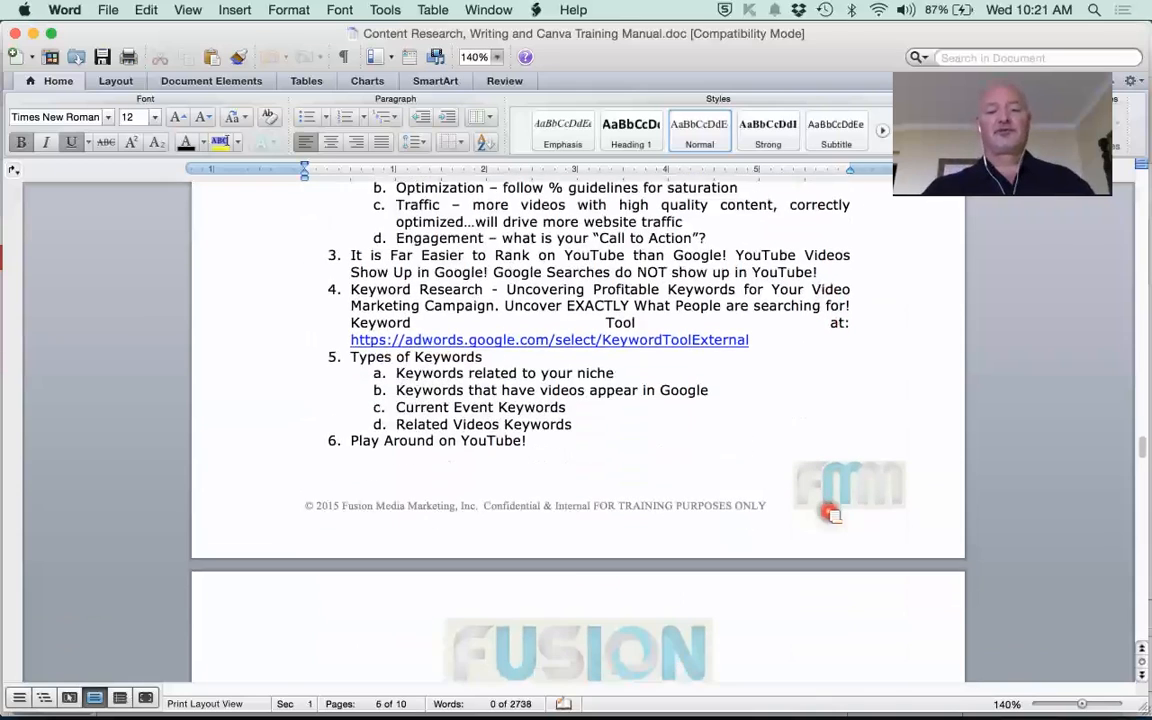
scroll(828, 511, "down", 12)
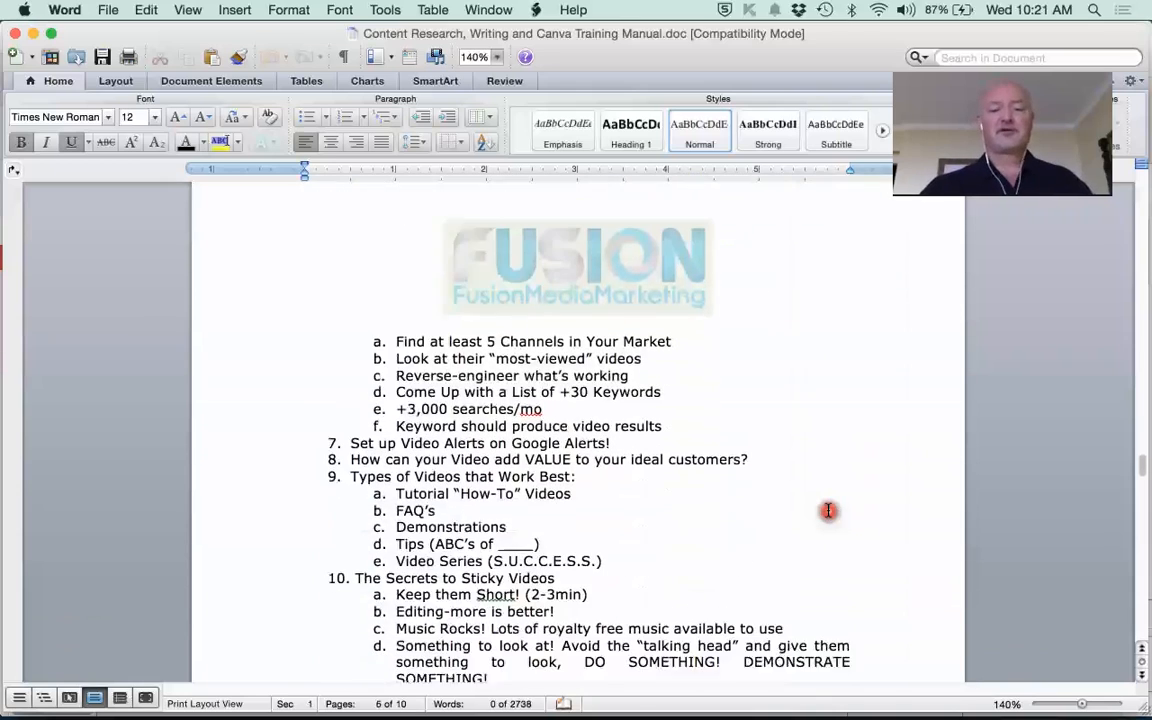
scroll(828, 511, "up", 20)
scroll(830, 512, "up", 4)
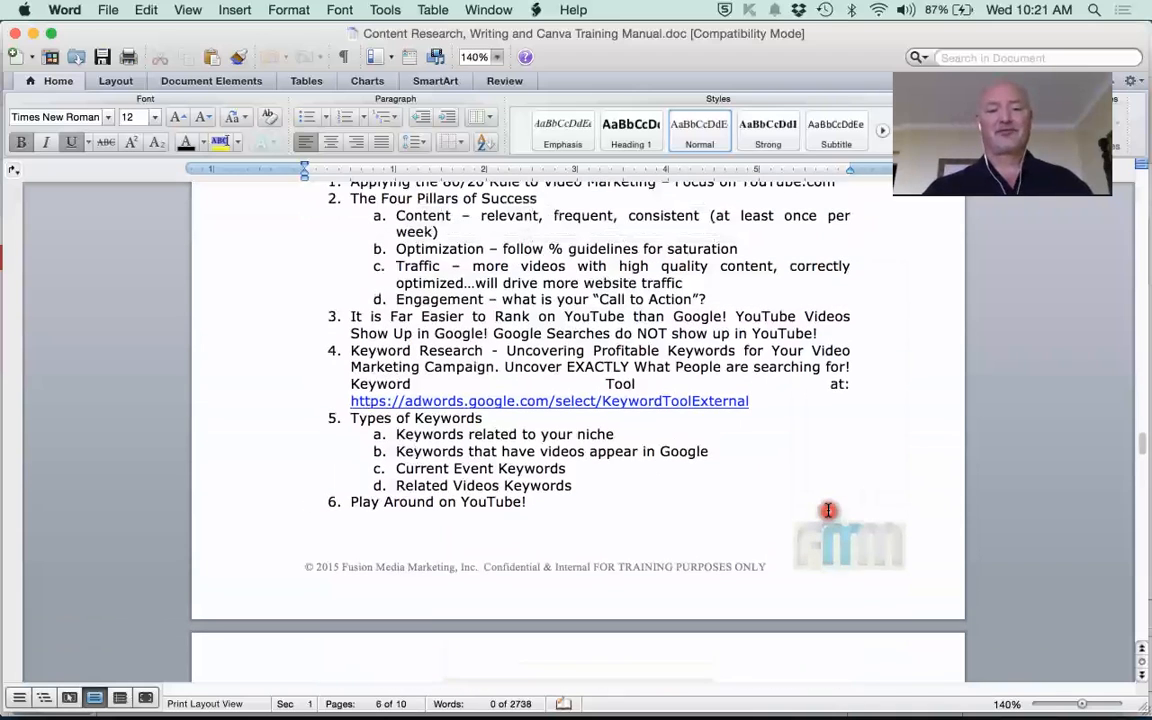
scroll(828, 511, "down", 2)
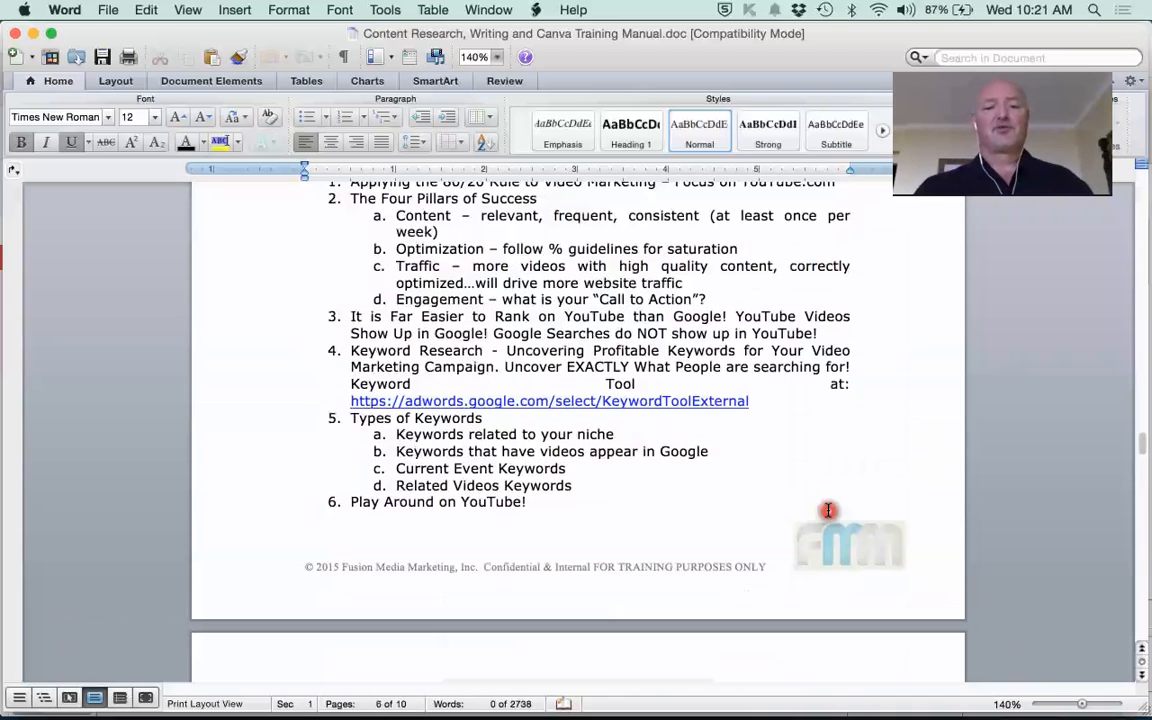
scroll(828, 511, "down", 7)
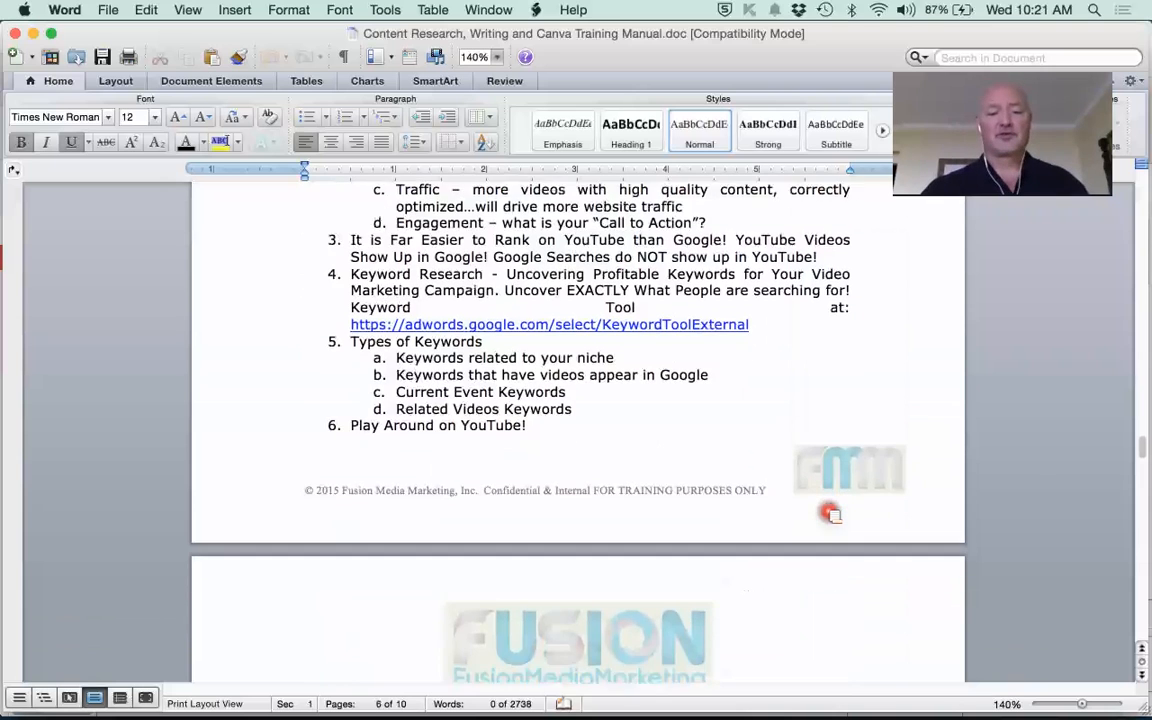
scroll(830, 512, "down", 8)
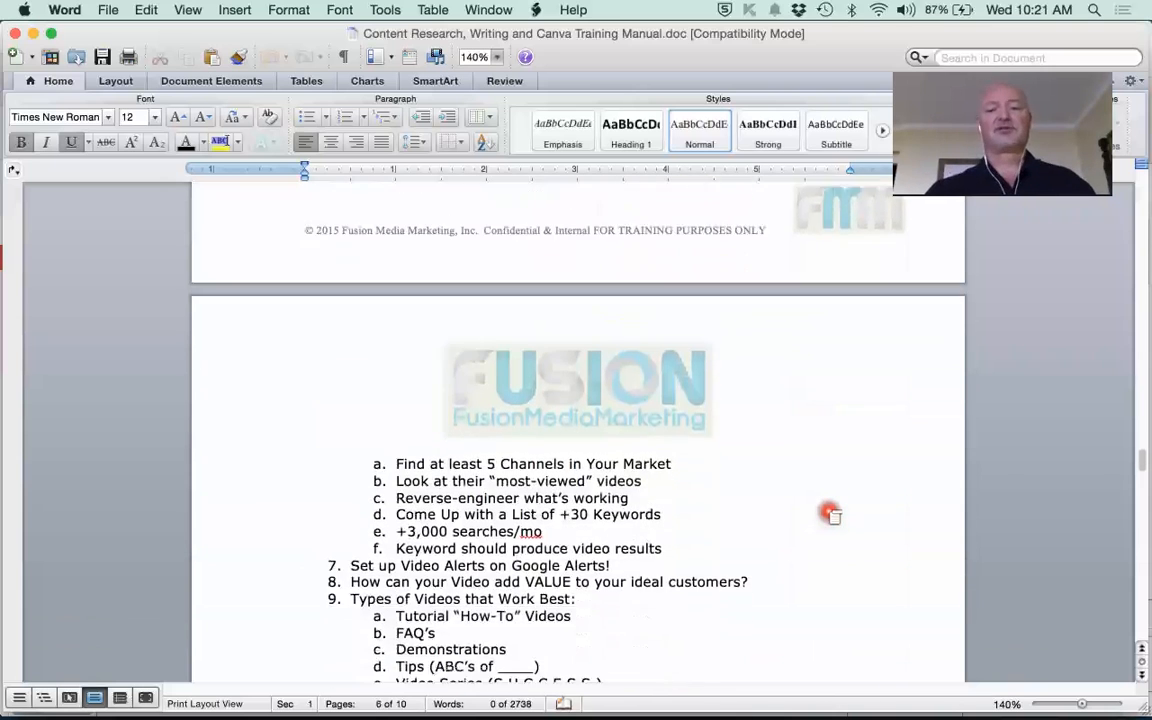
scroll(828, 511, "down", 5)
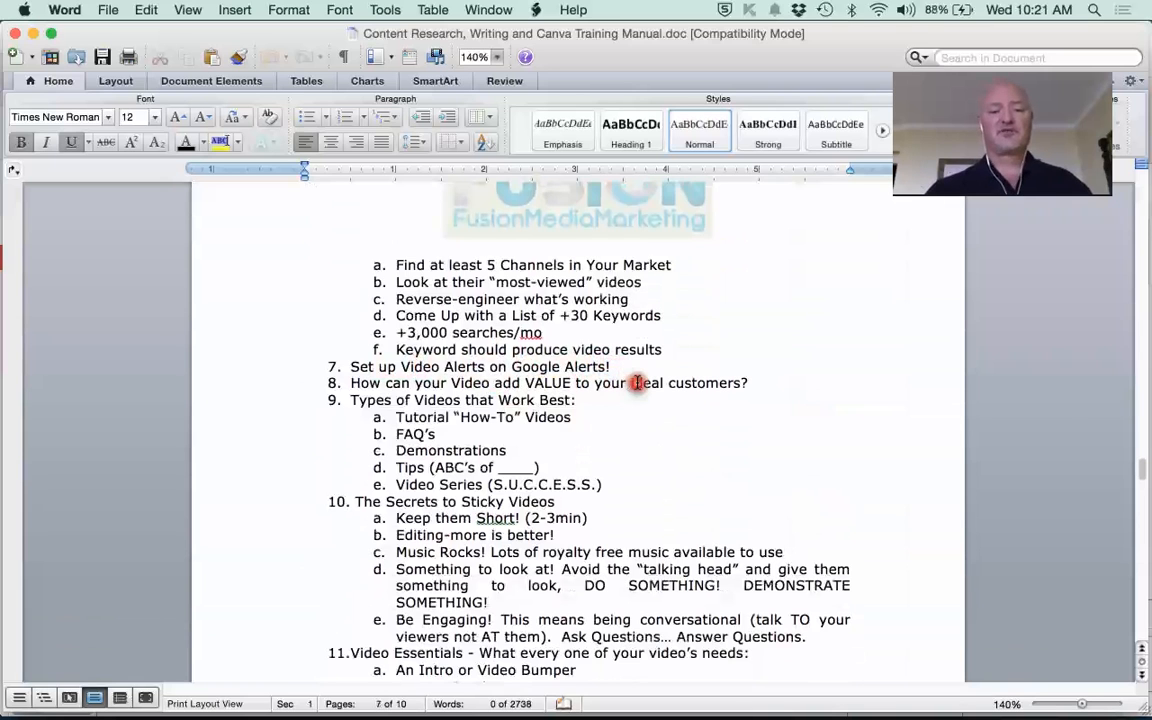
scroll(637, 382, "down", 15)
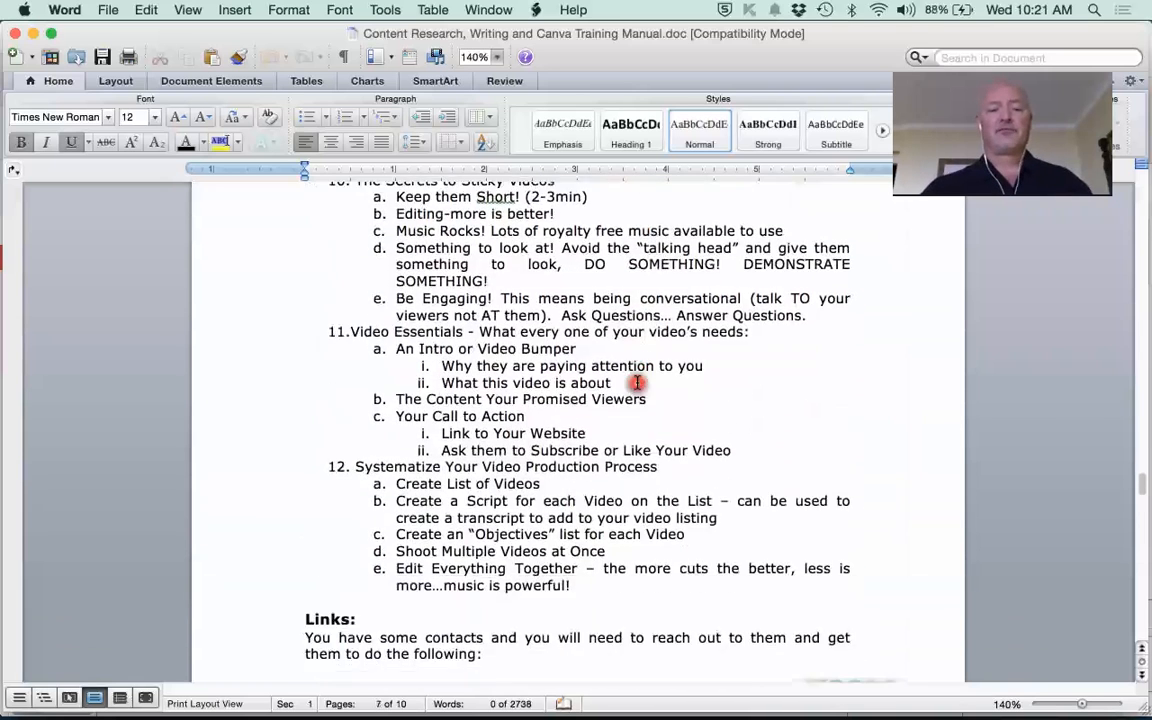
- Look over the Links, Constant Contact, Contact Database and Social Networking sections and the Exhibit "A" Website Post Article Entry Form
scroll(637, 382, "down", 11)
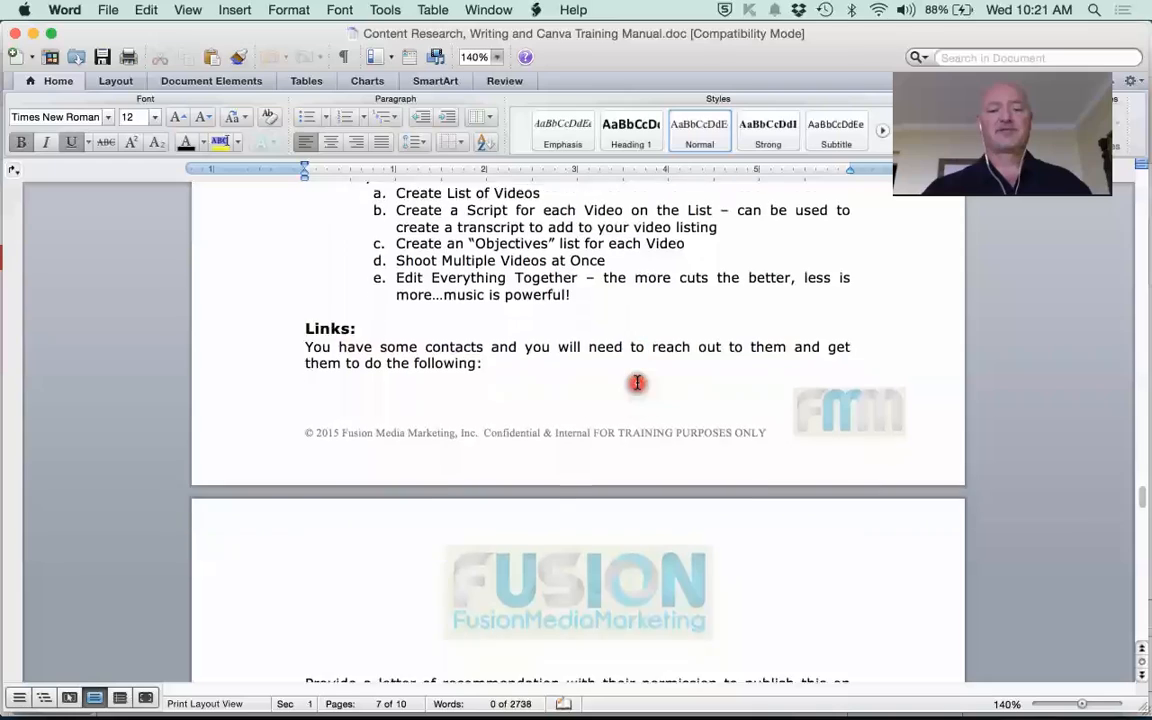
scroll(637, 382, "down", 17)
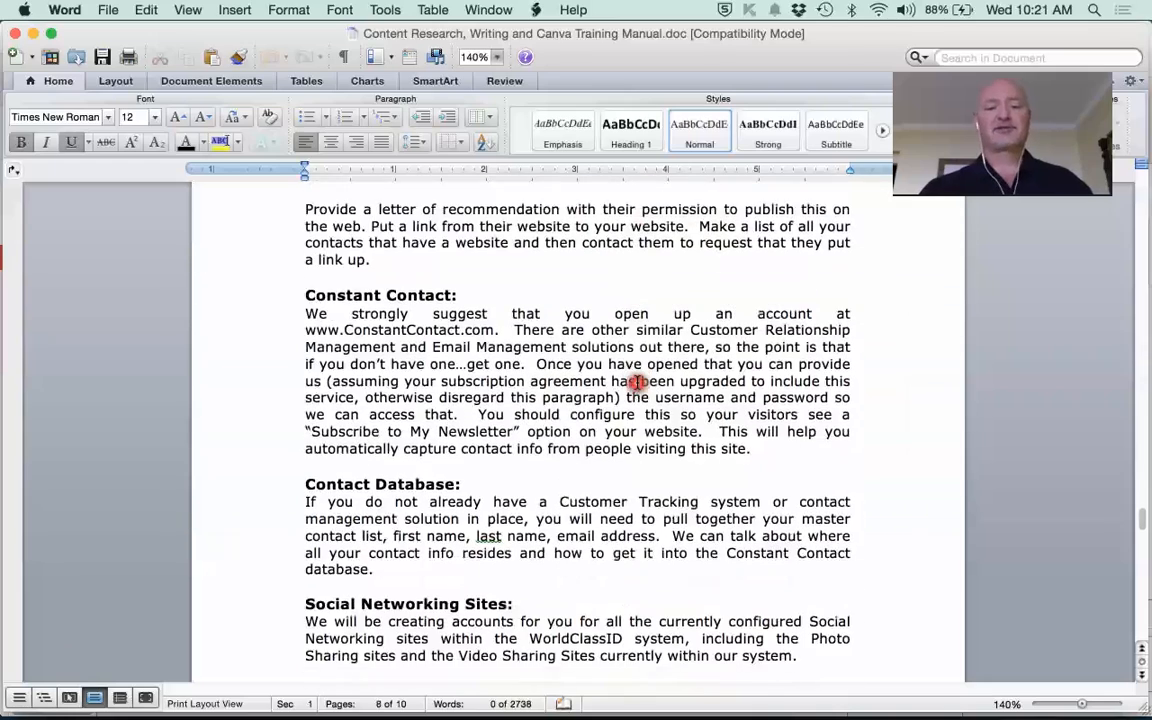
scroll(637, 382, "down", 20)
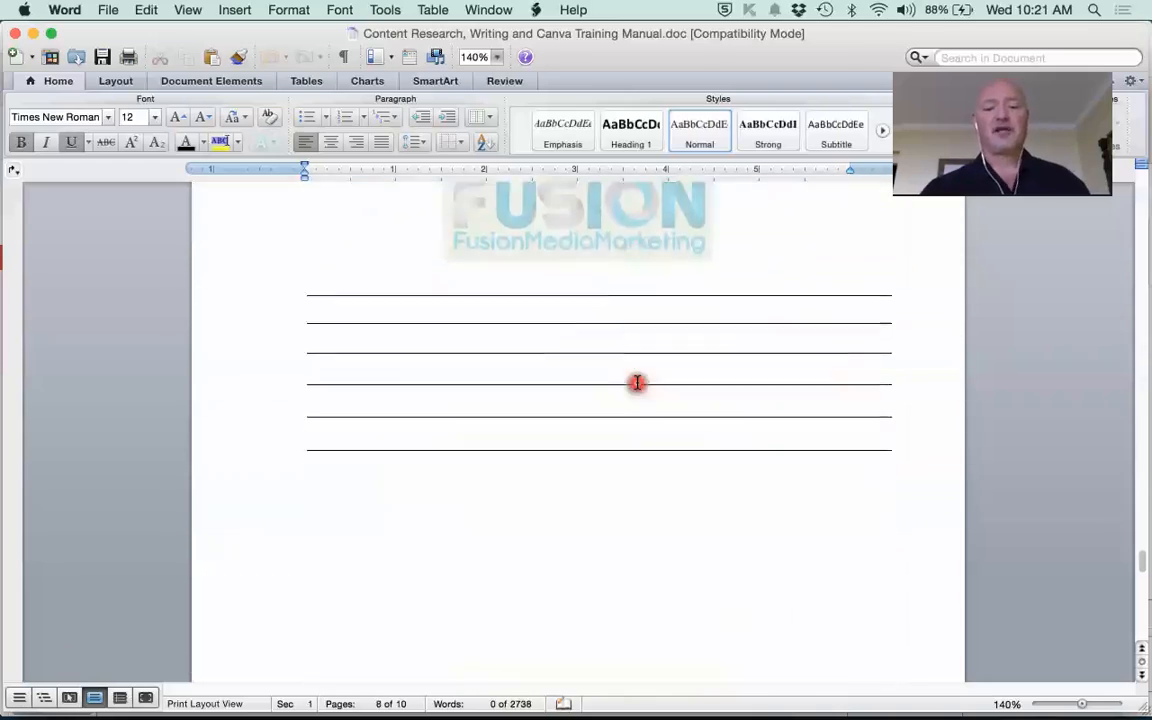
scroll(637, 382, "down", 20)
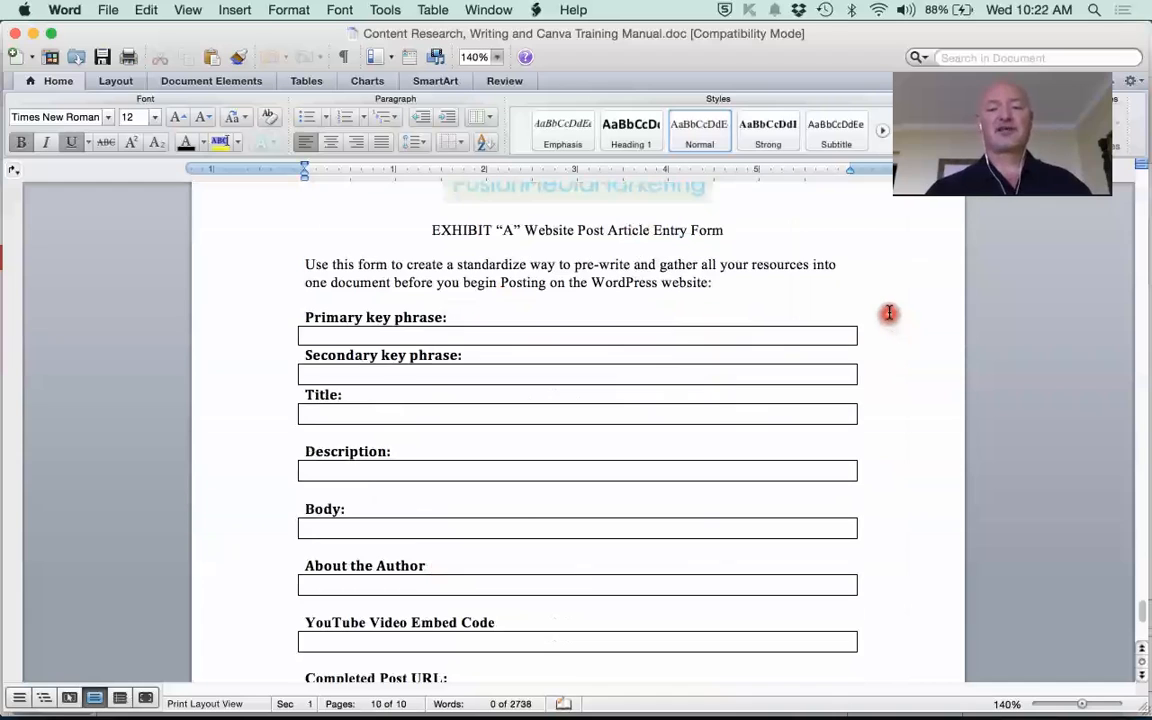
scroll(889, 313, "down", 3)
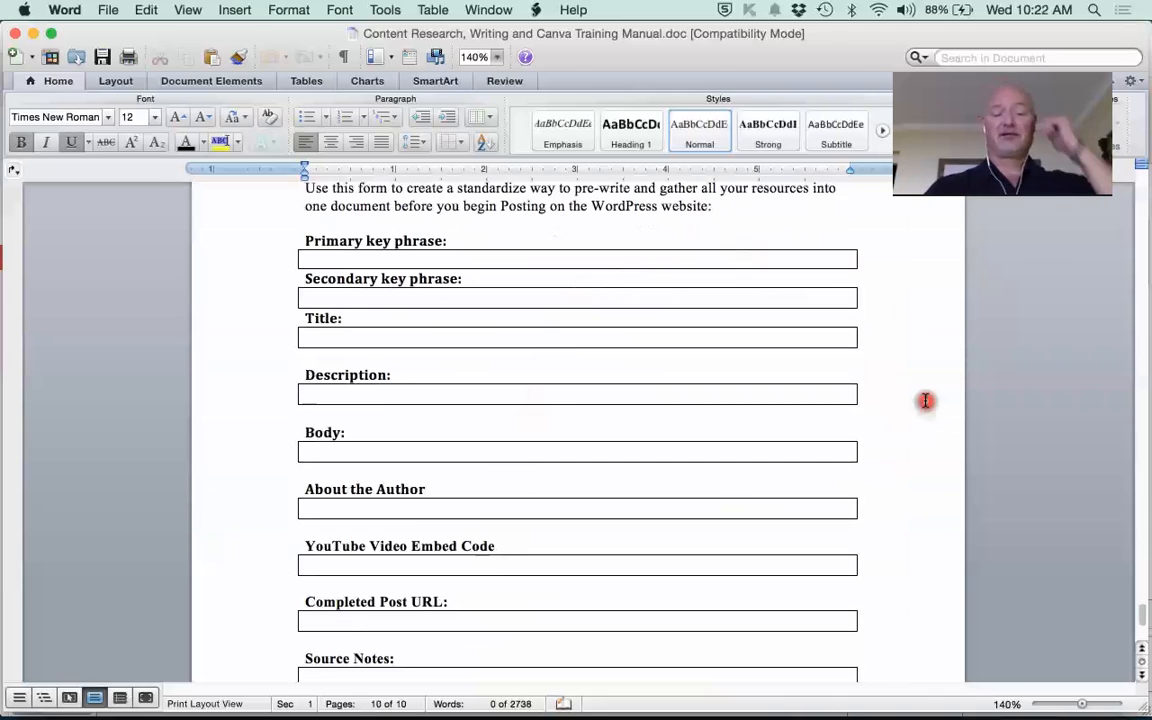
scroll(925, 400, "up", 6)
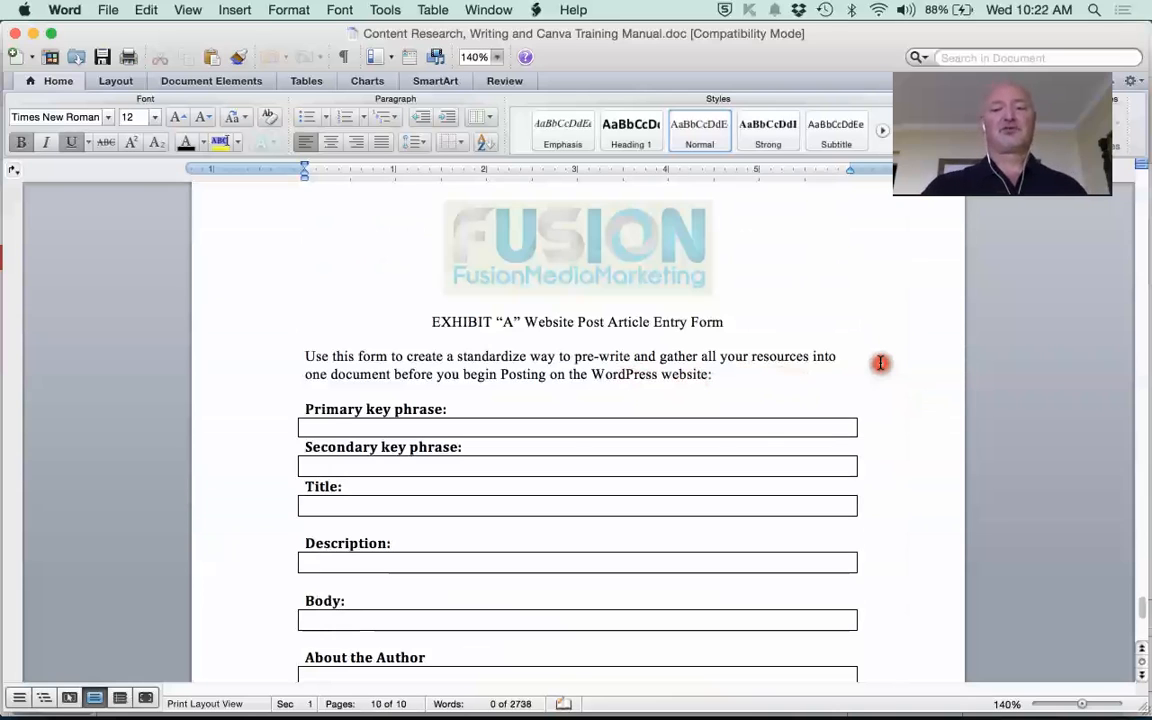
- Go through the Exhibit "A" form's fields, from Primary key phrase, Title and Body to YouTube Video Embed Code, Completed Post URL and Source Notes
scroll(880, 363, "down", 5)
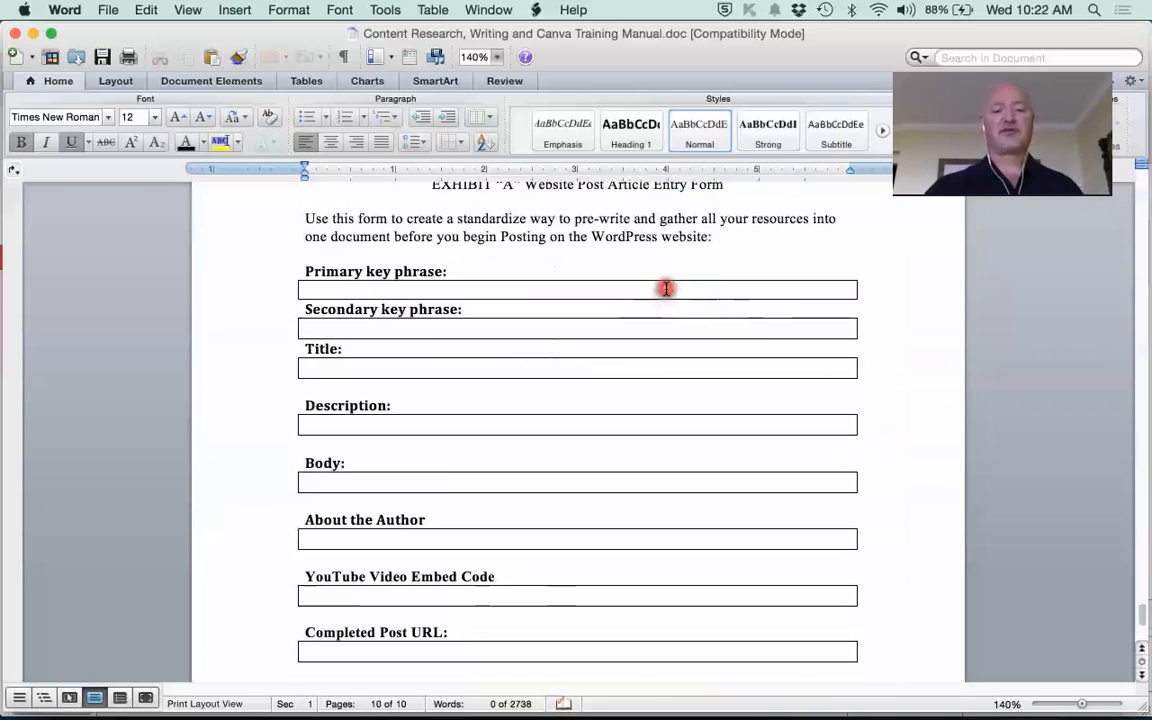
left_click(666, 288)
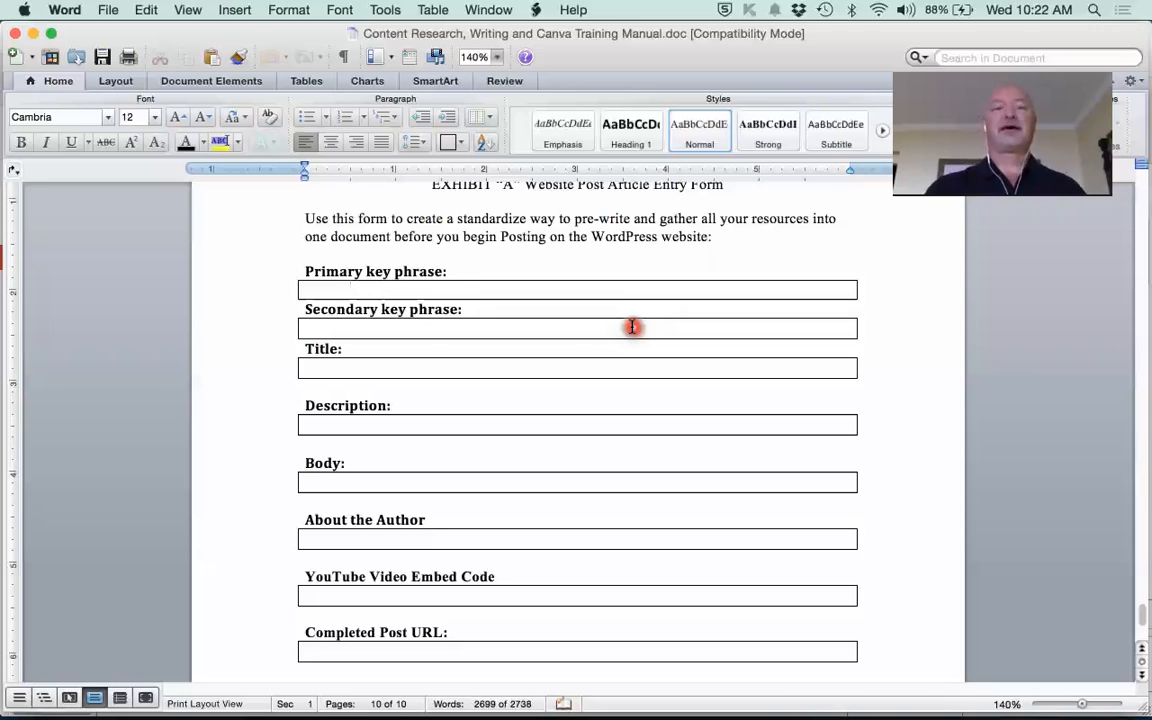
left_click(618, 366)
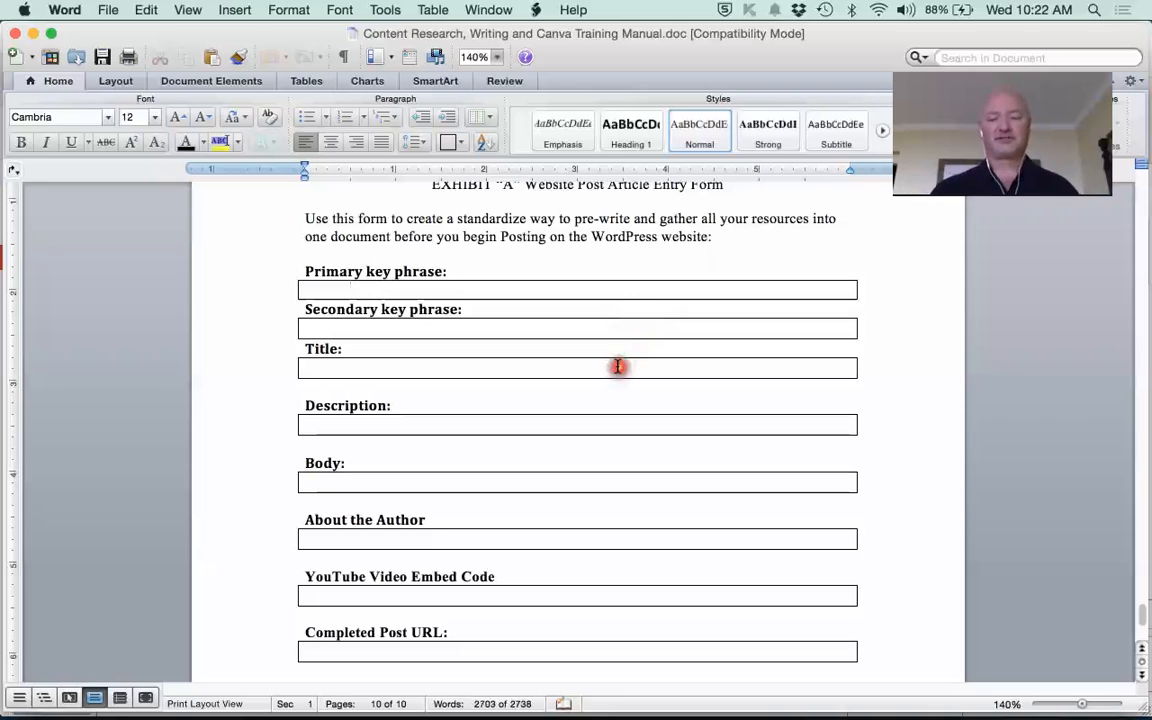
scroll(618, 366, "down", 1)
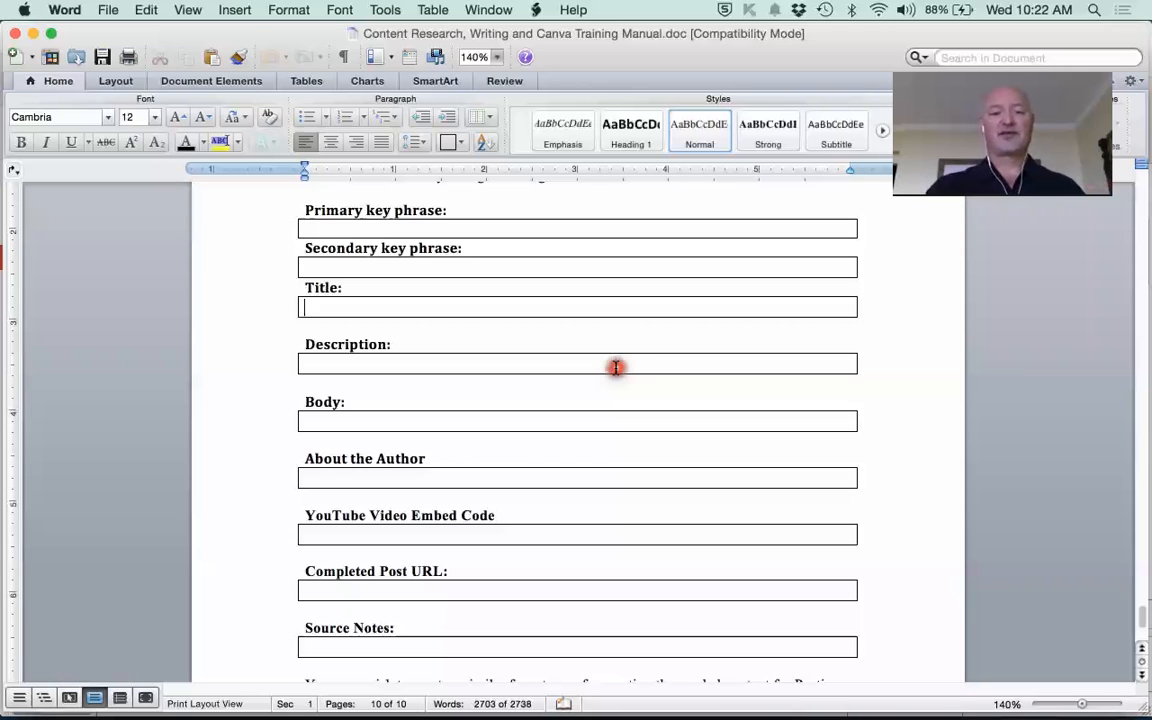
left_click(605, 420)
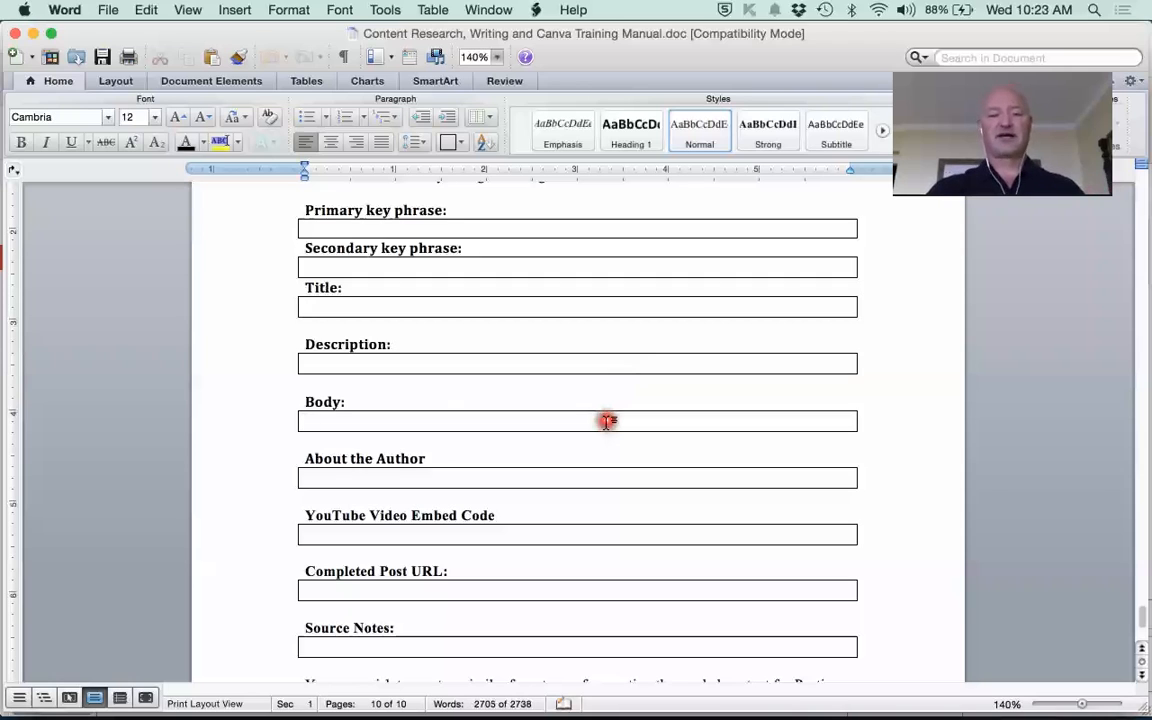
left_click(604, 477)
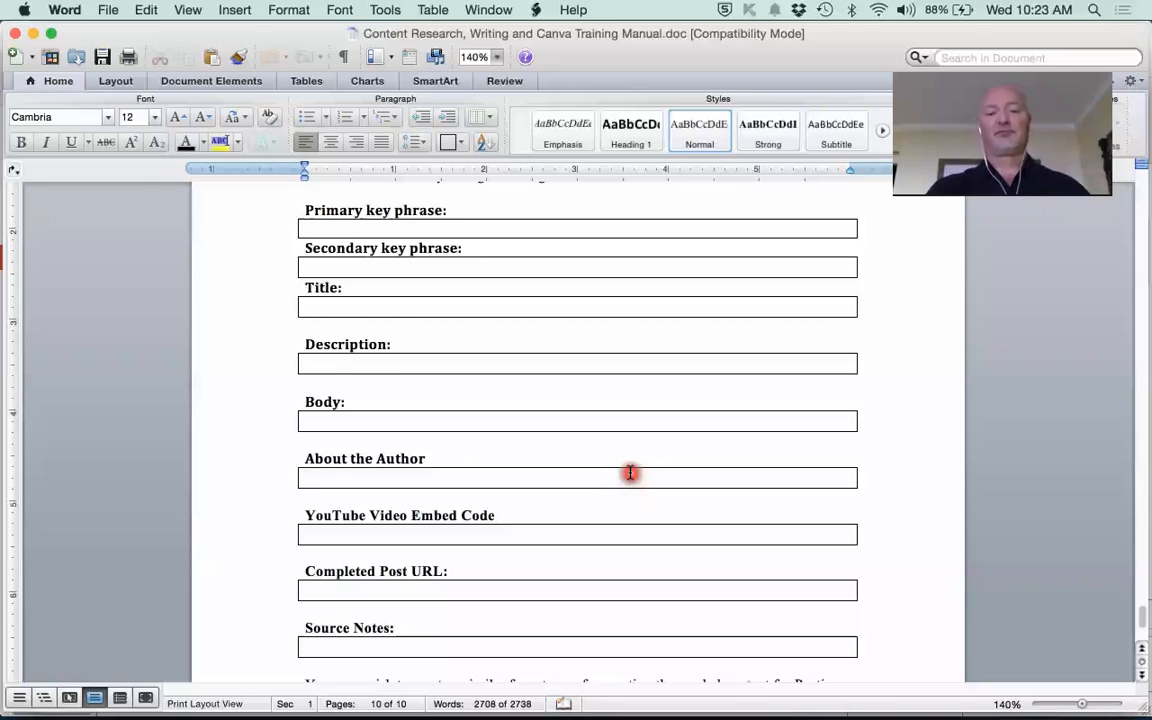
left_click(693, 532)
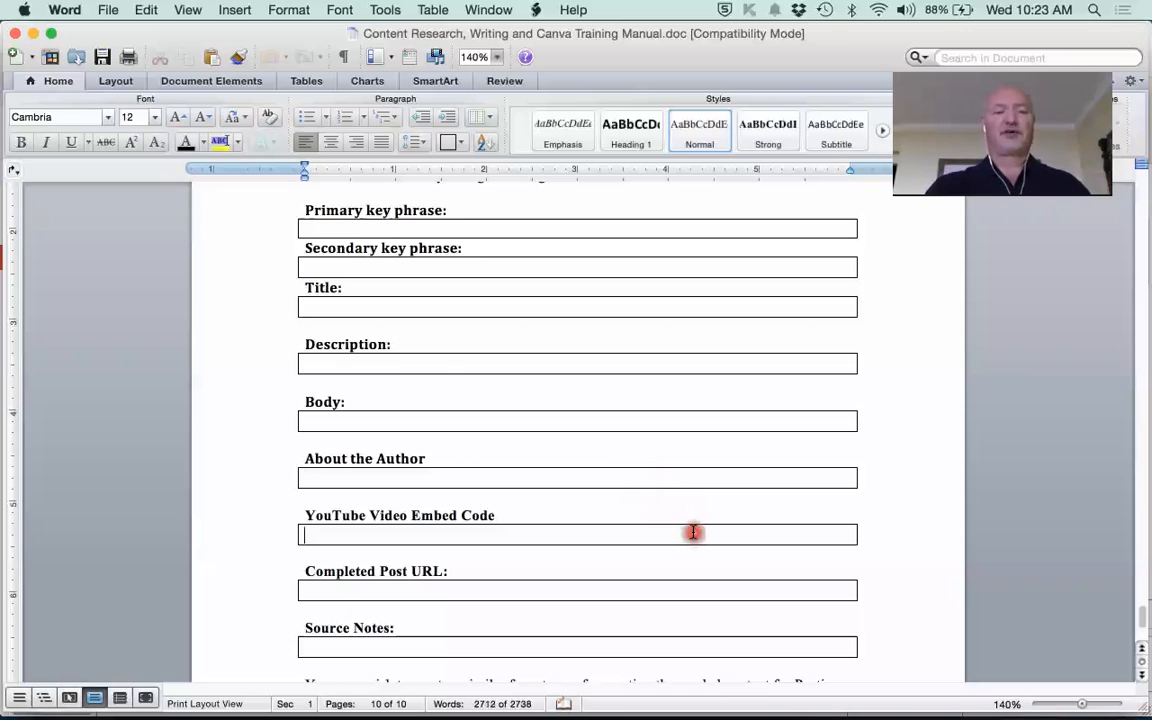
scroll(693, 532, "down", 3)
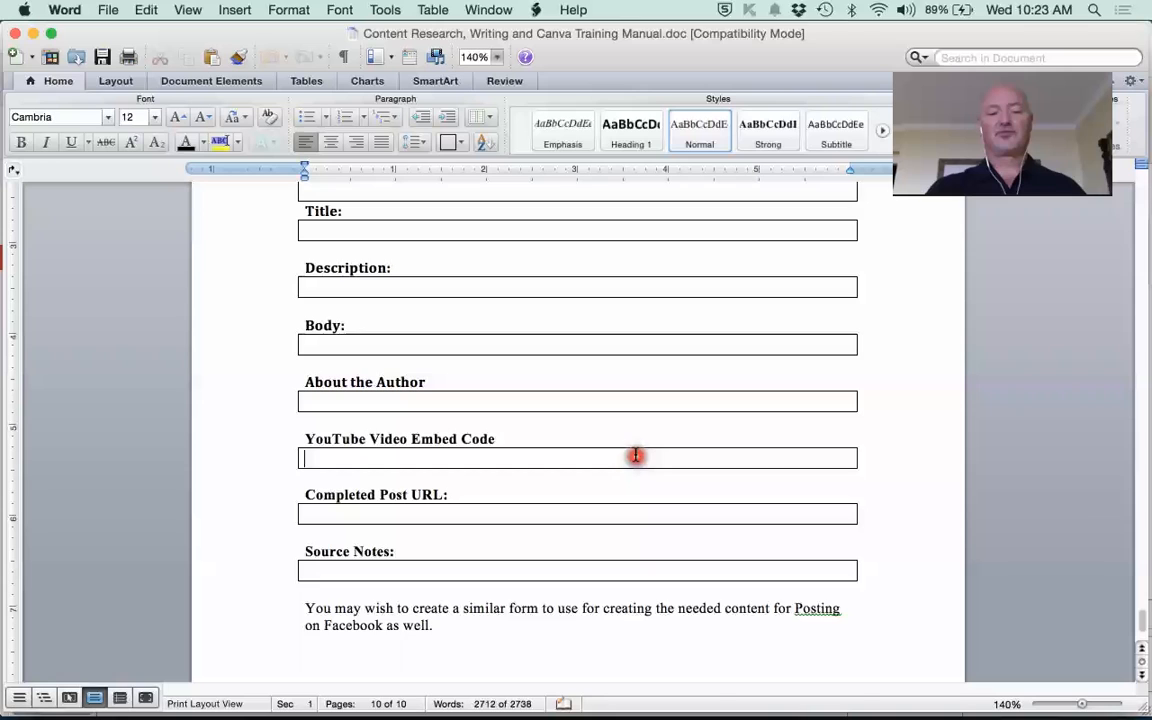
scroll(635, 456, "down", 2)
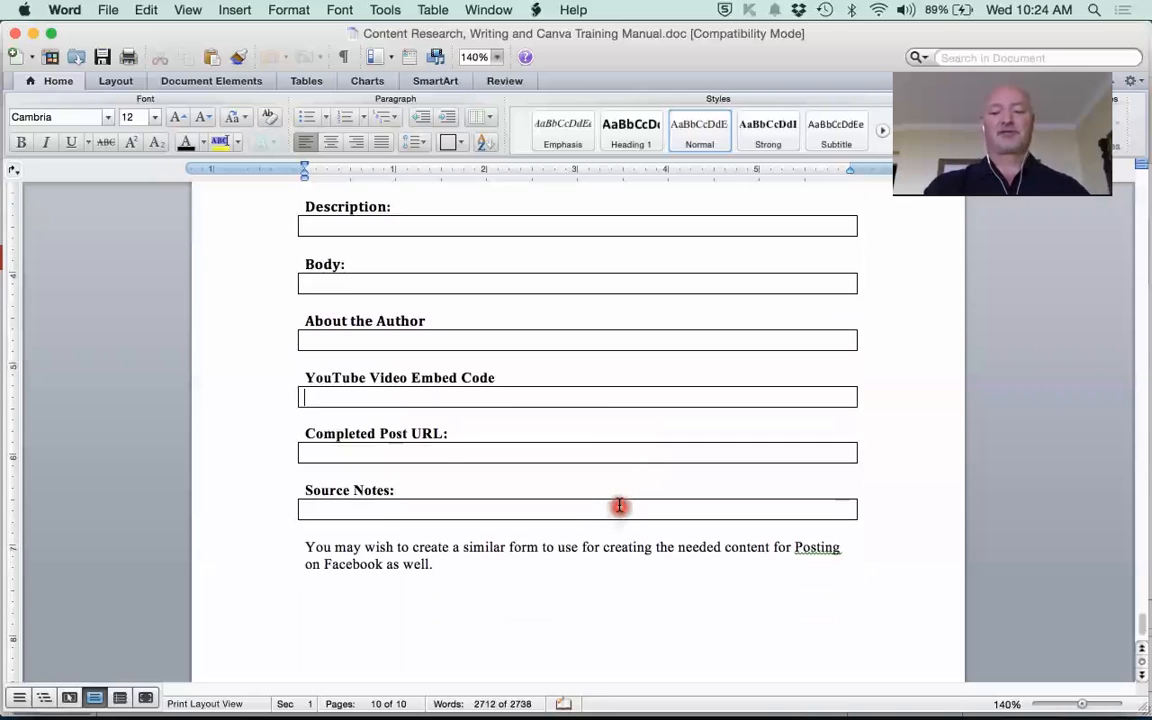
scroll(619, 505, "up", 5)
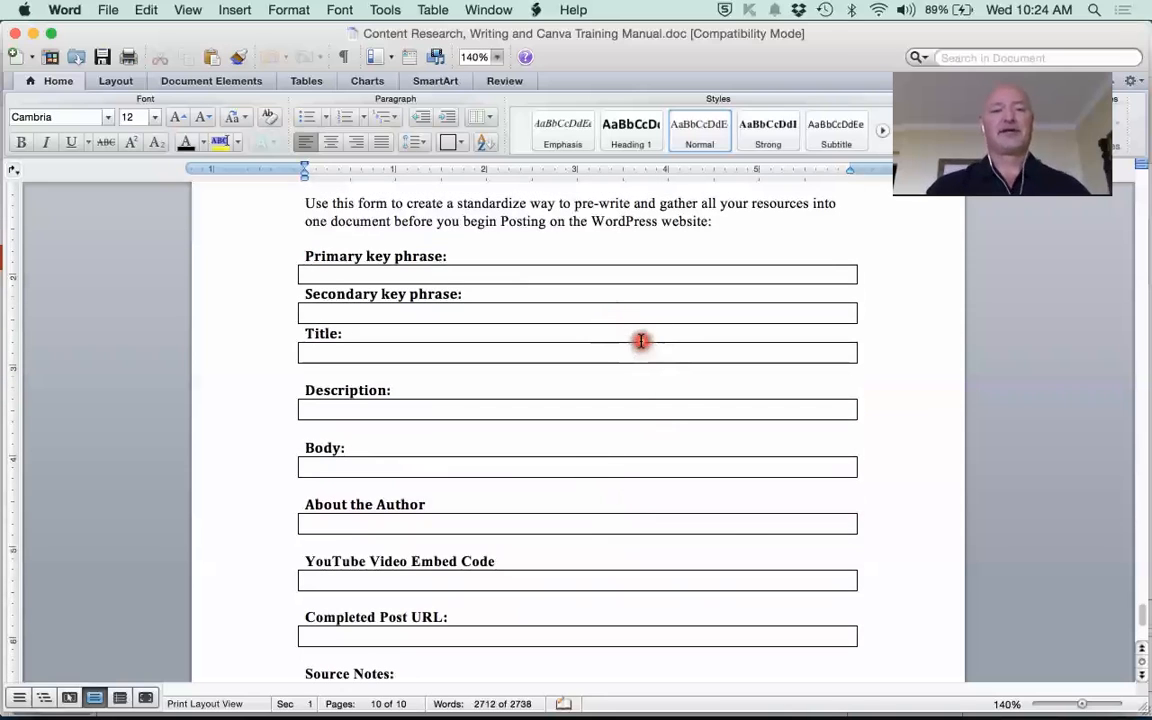
- Switch to Google Alerts in Chrome and create an alert for the quoted phrase "funny duck videos"
key("super+Tab")
key("super+Tab")
key("super+Tab")
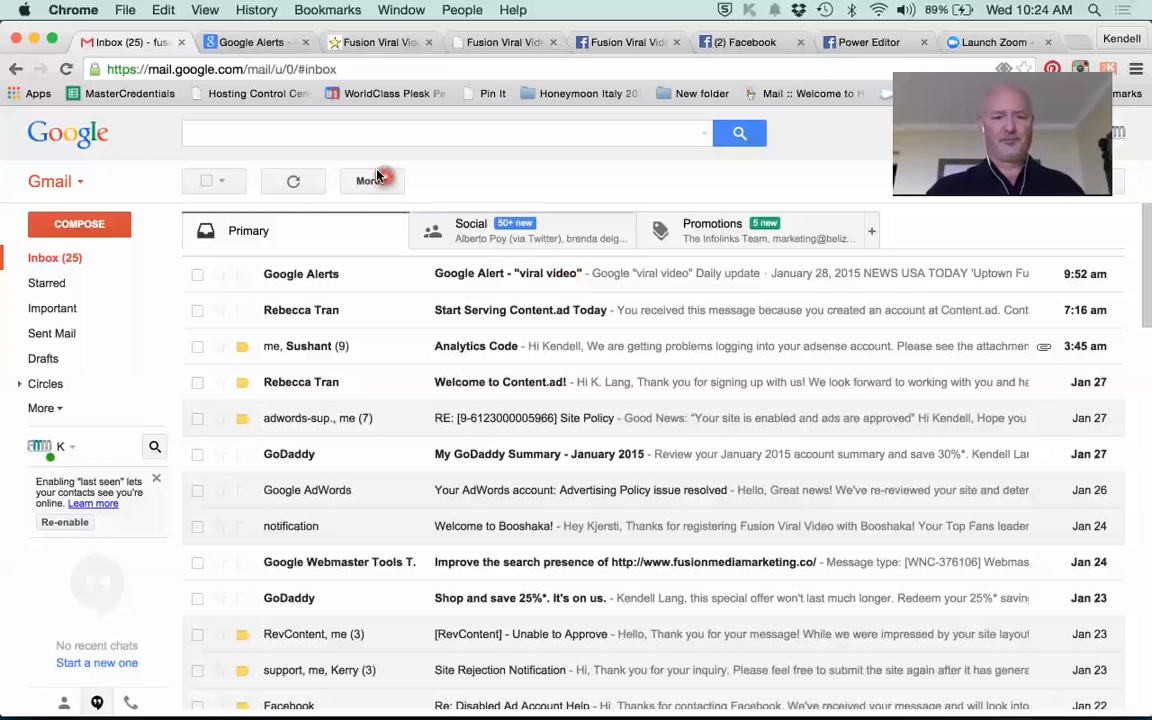
left_click(250, 45)
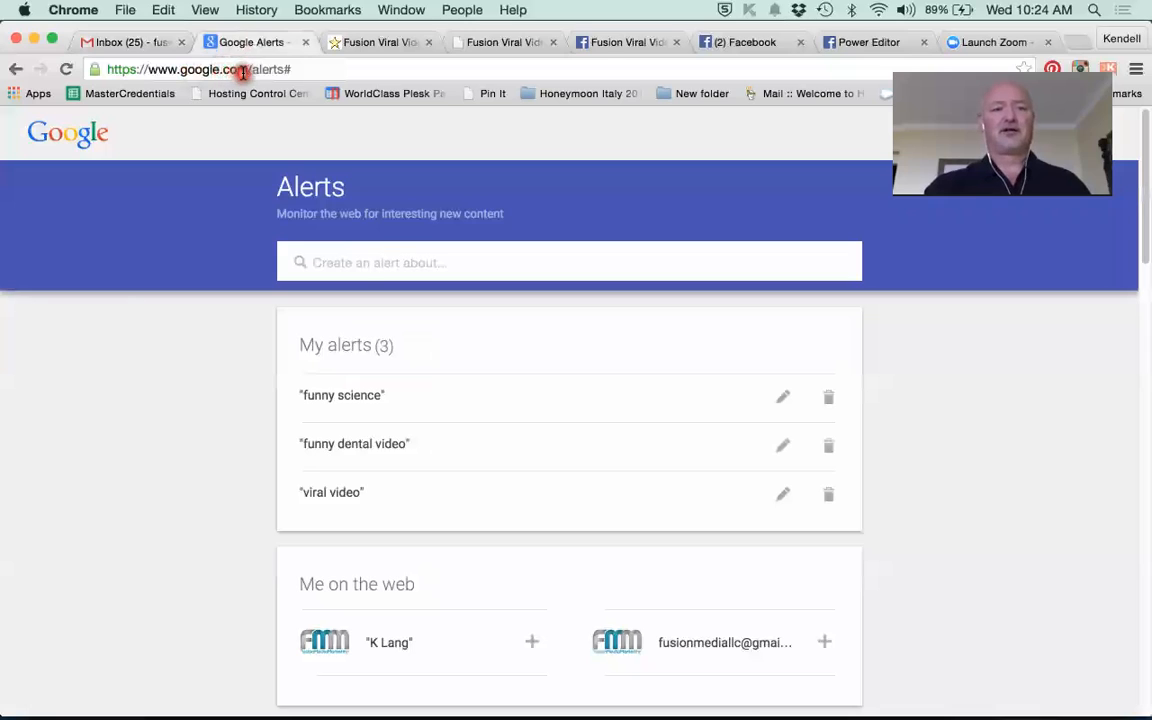
left_click(405, 262)
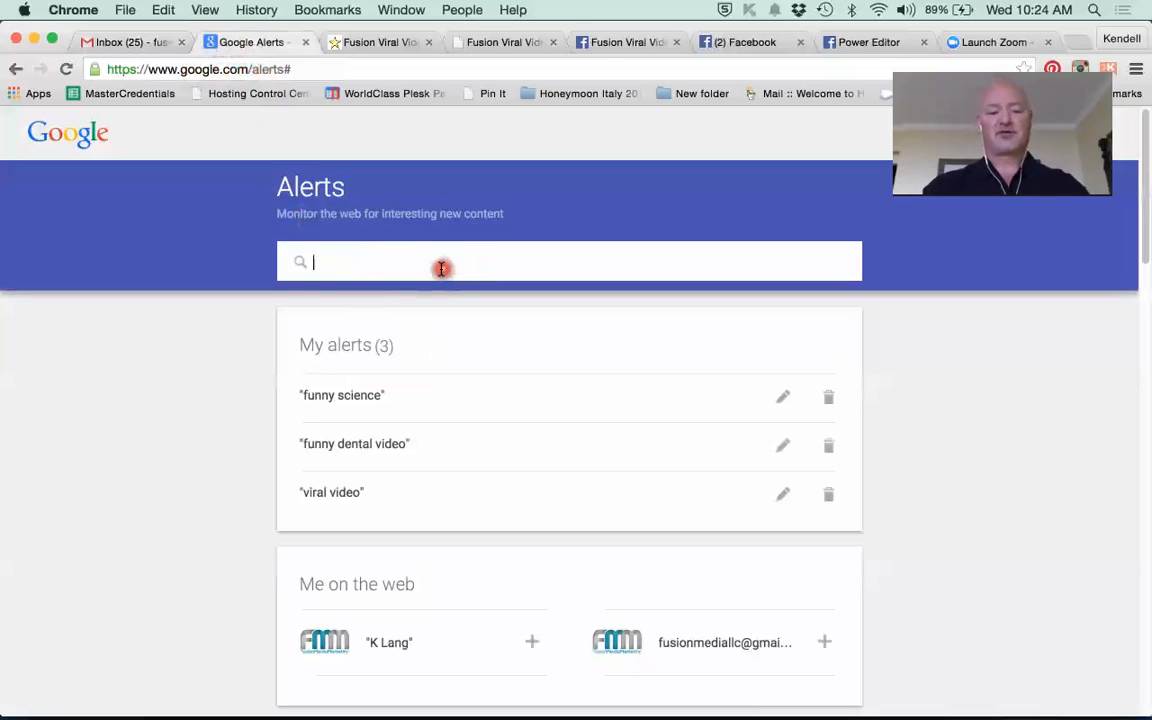
type("\"")
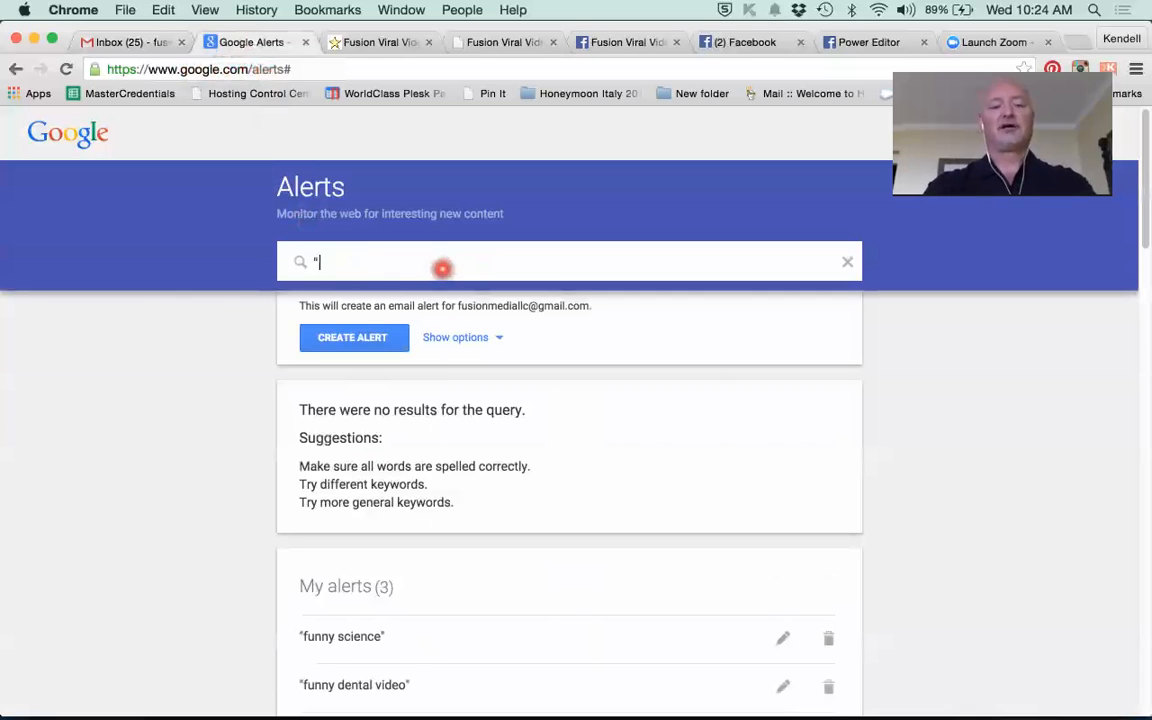
type("funn")
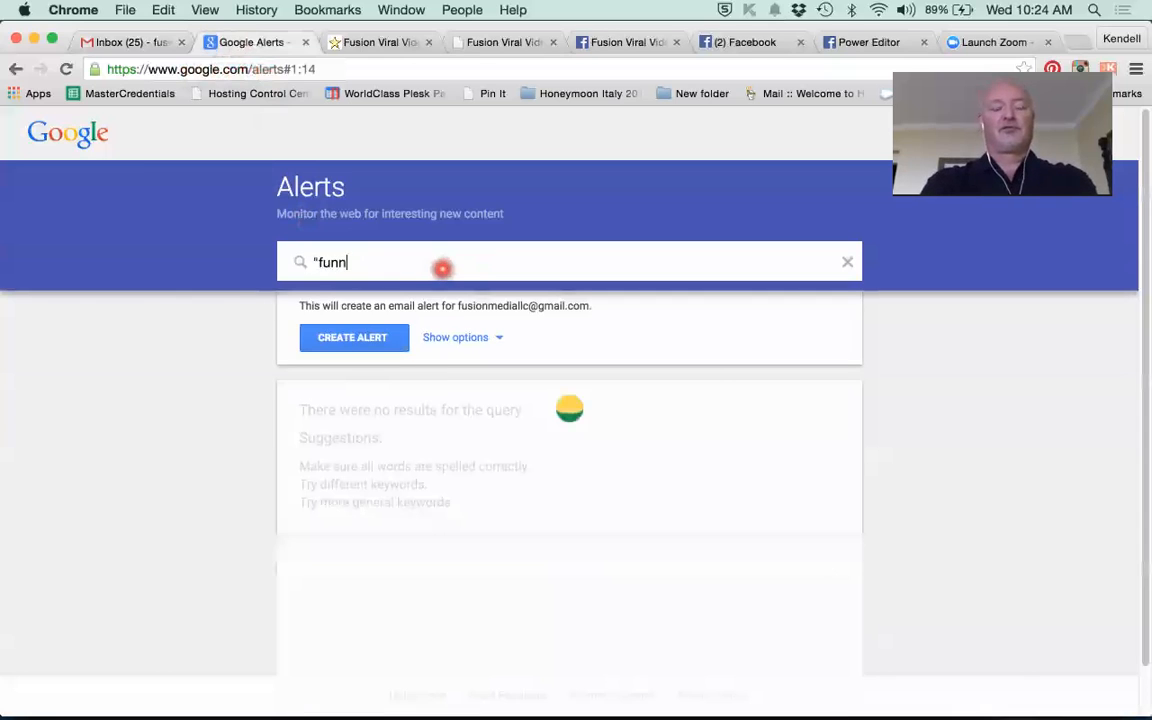
type("y duck videos\"")
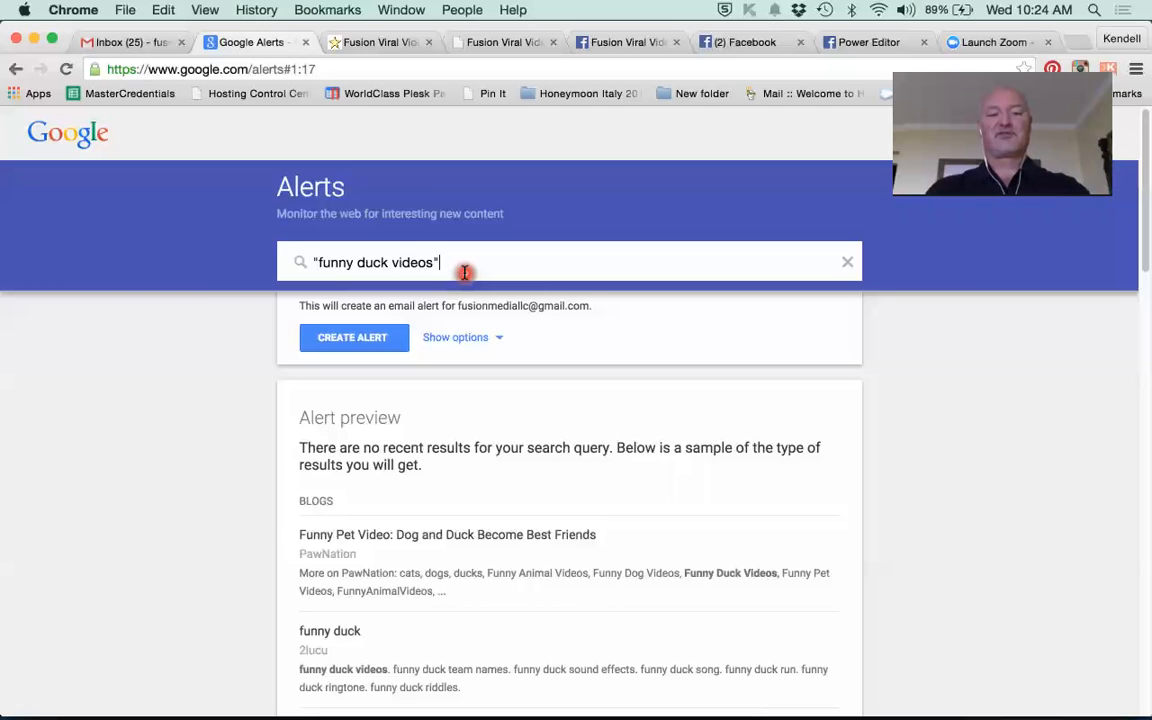
left_click(362, 343)
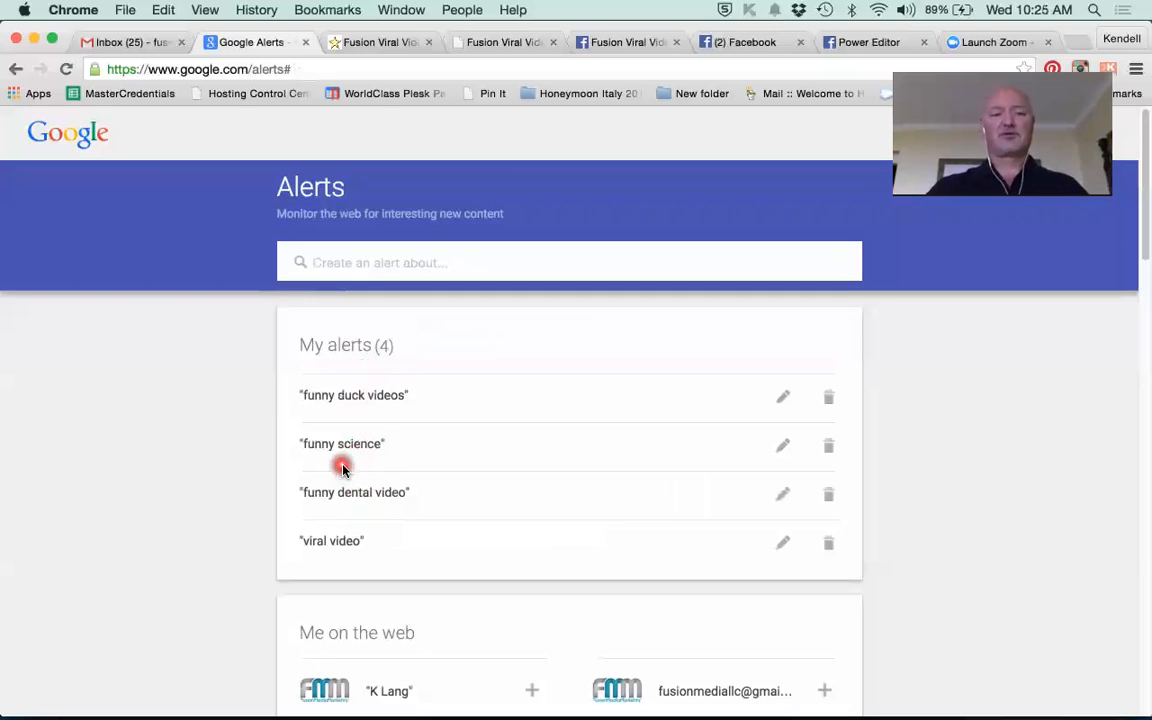
- Open the Google Alert email for "viral video" in the Gmail inbox and read through its News and Web results
left_click(120, 42)
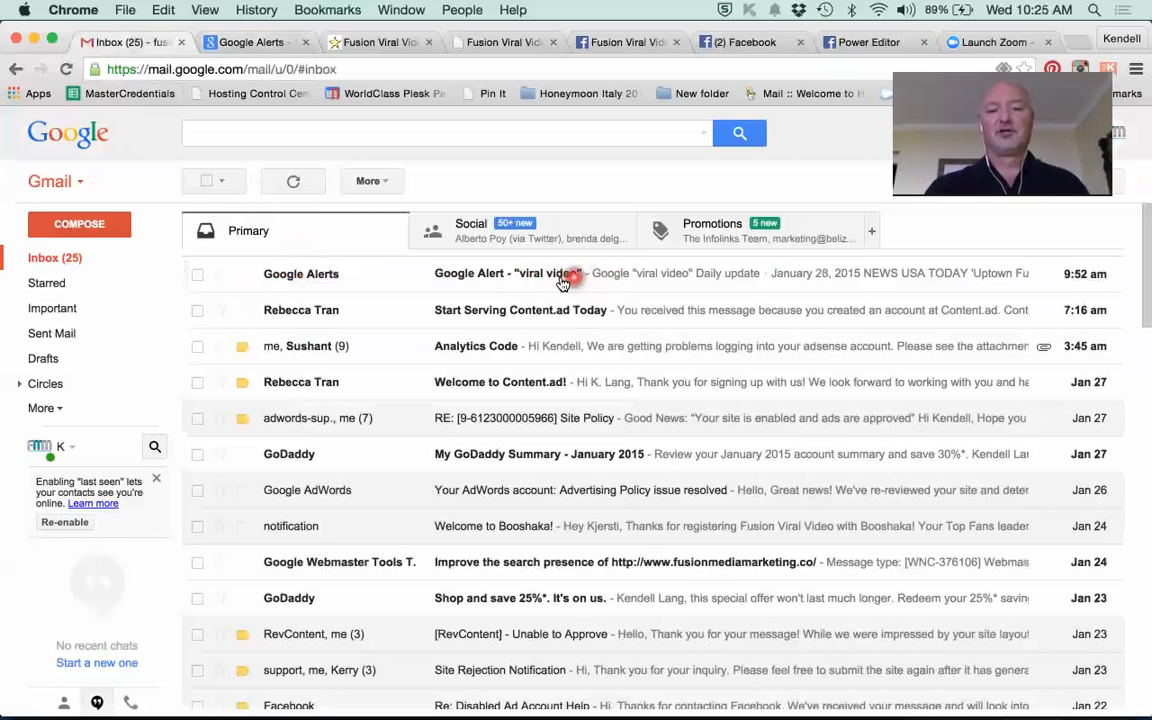
left_click(531, 275)
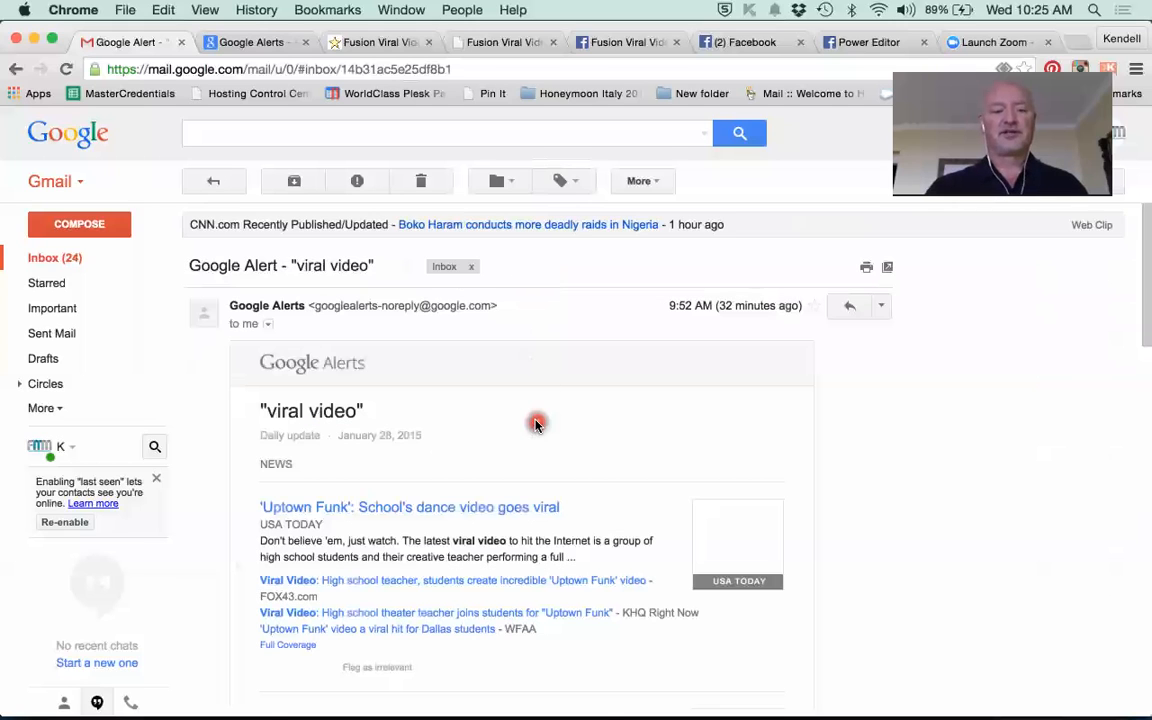
scroll(537, 424, "down", 2)
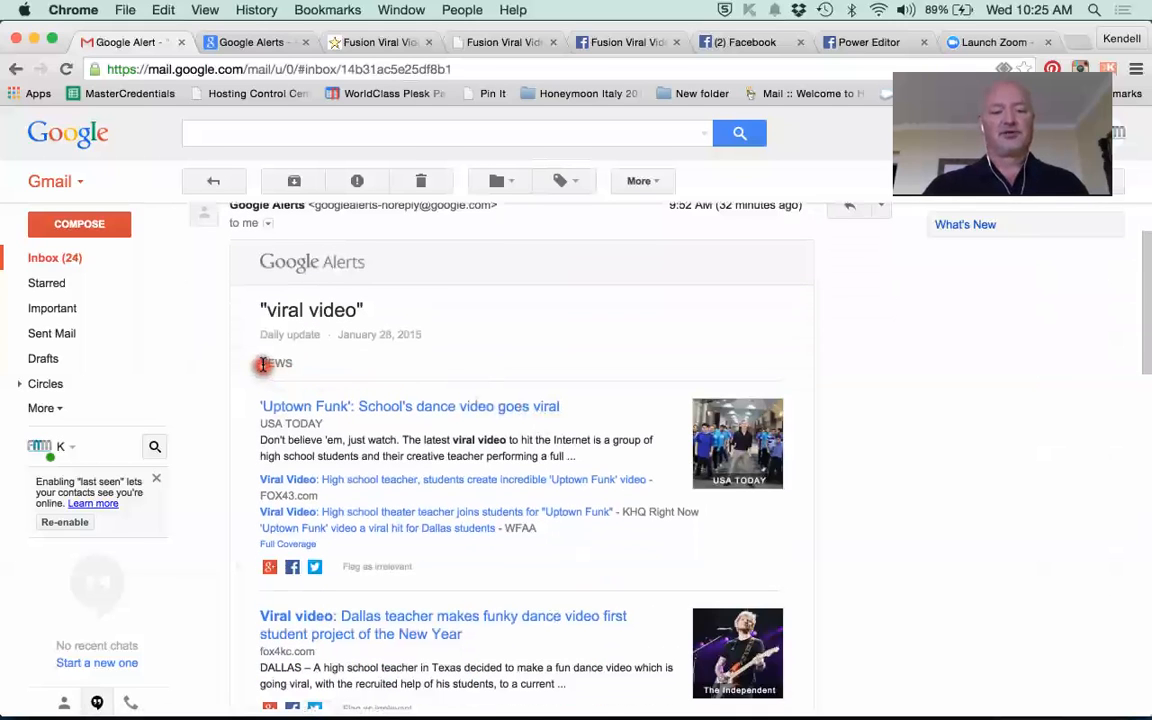
scroll(257, 365, "down", 2)
scroll(253, 512, "down", 2)
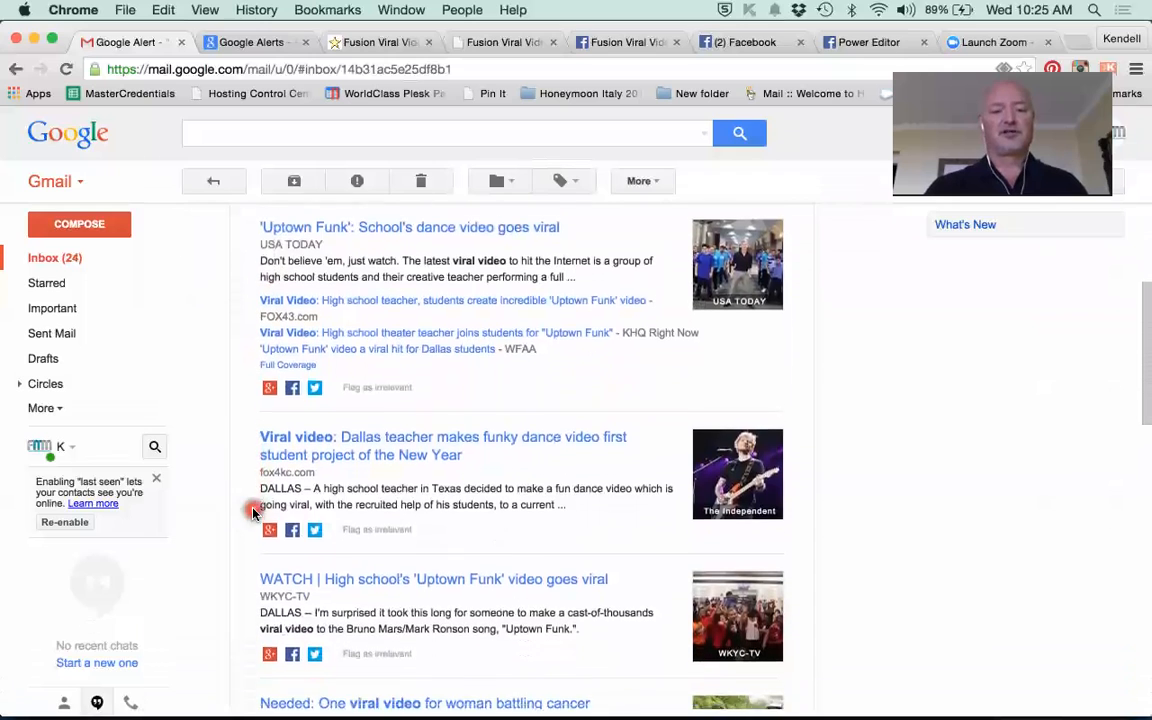
scroll(256, 563, "down", 7)
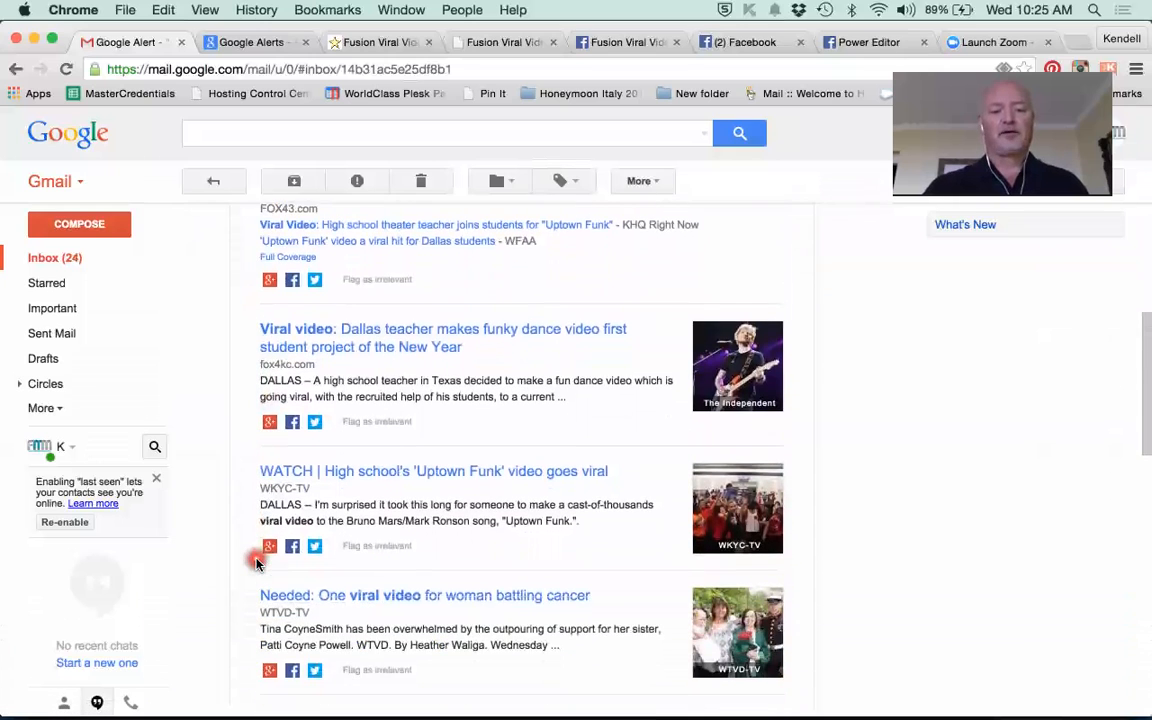
scroll(256, 563, "down", 1)
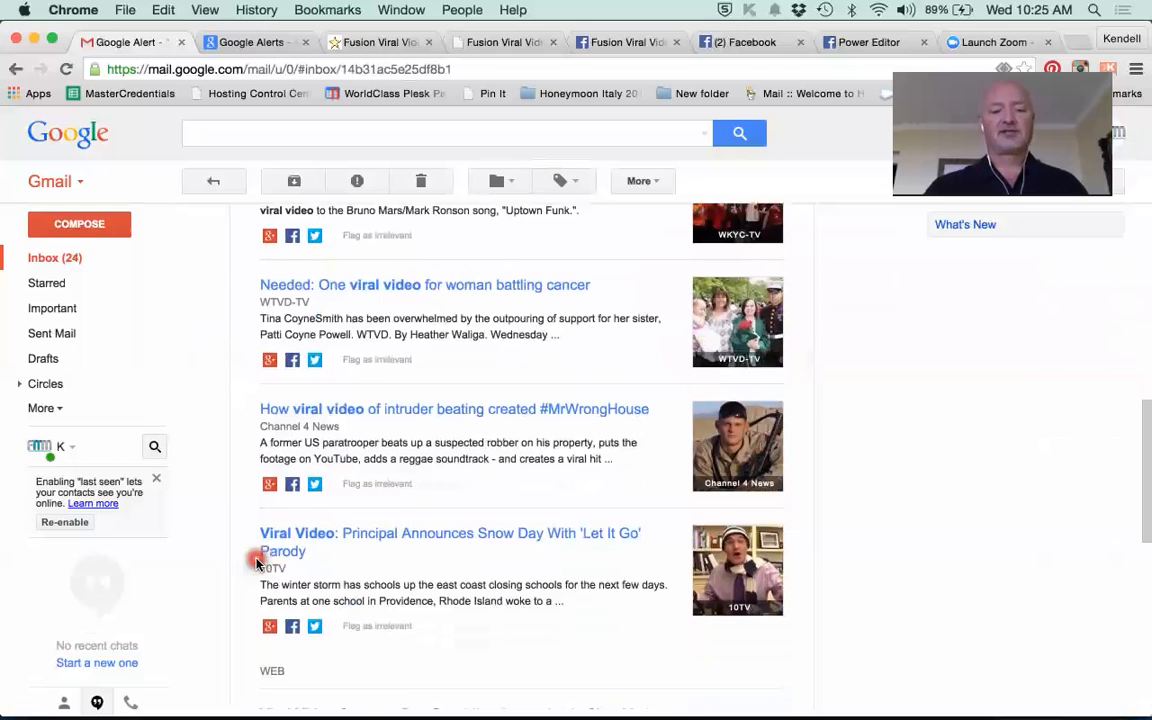
scroll(256, 563, "down", 1)
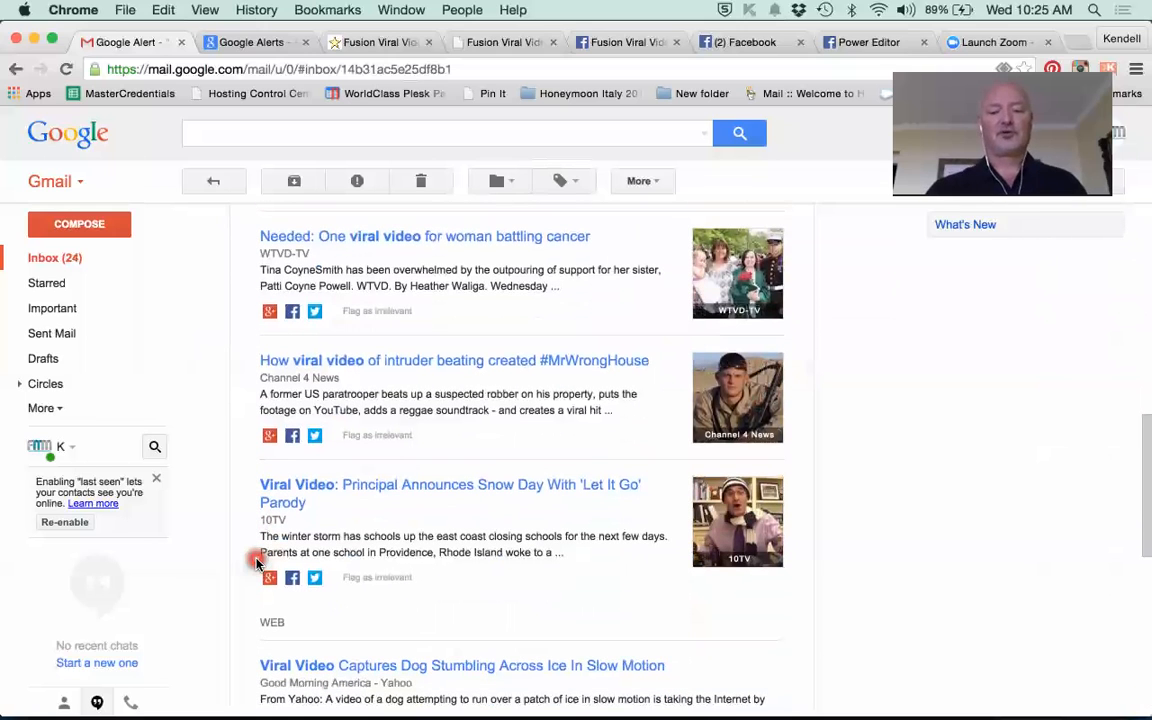
scroll(256, 563, "down", 3)
scroll(256, 563, "down", 3)
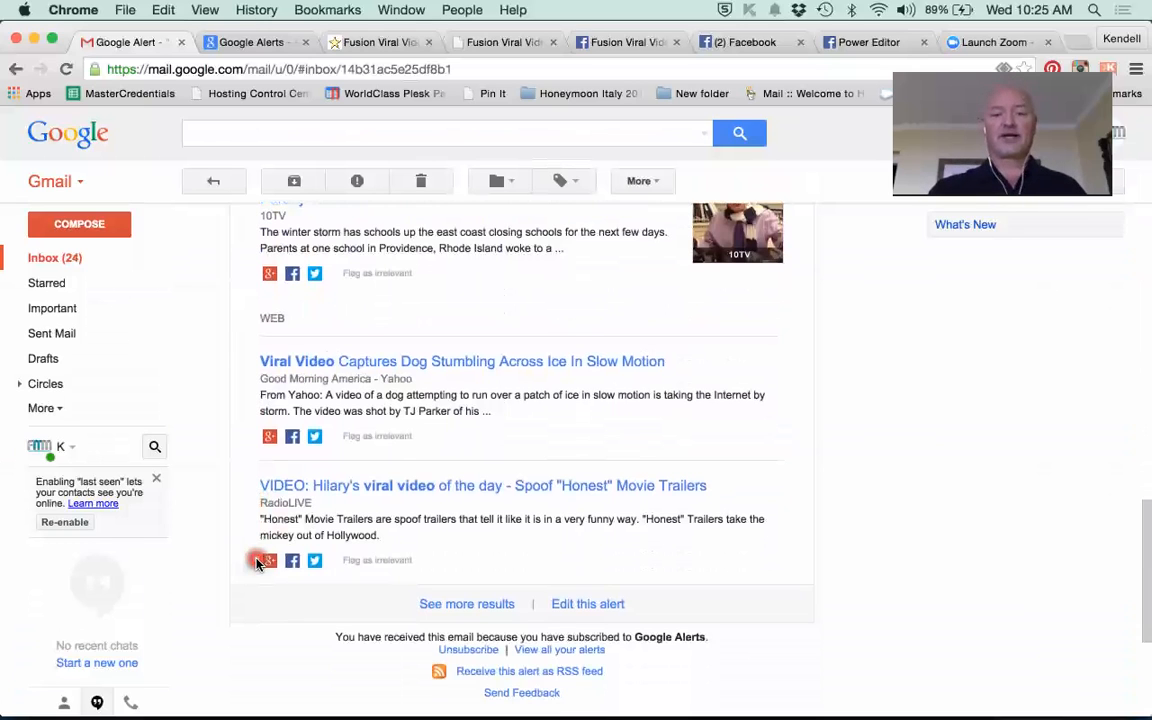
scroll(256, 563, "up", 4)
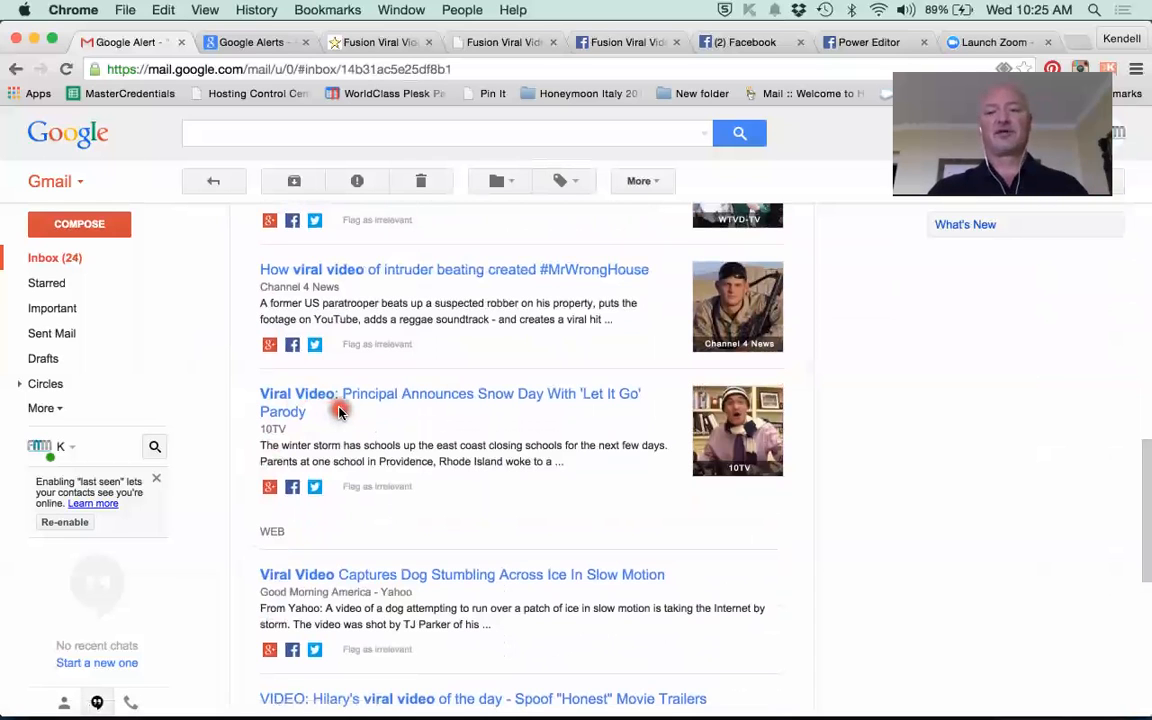
scroll(338, 410, "up", 10)
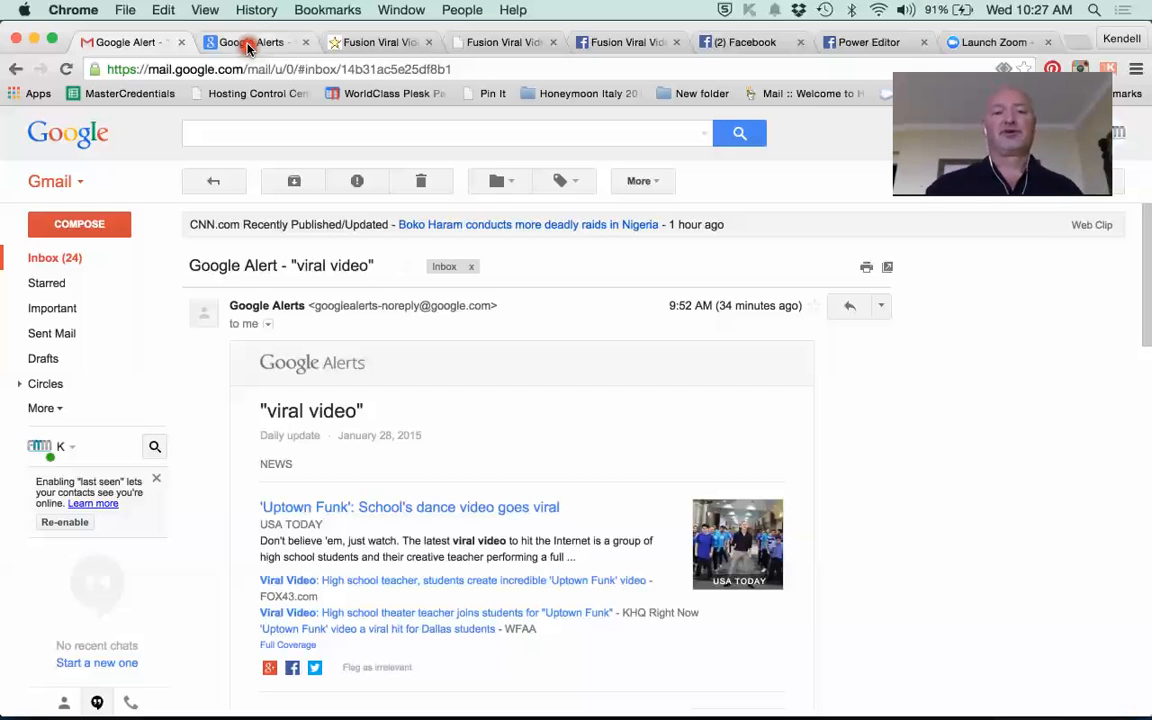
- Look over the category navigation on the fusionviralvideo.com home page, including the Wellness and Why? Because Science! subcategories
left_click(358, 44)
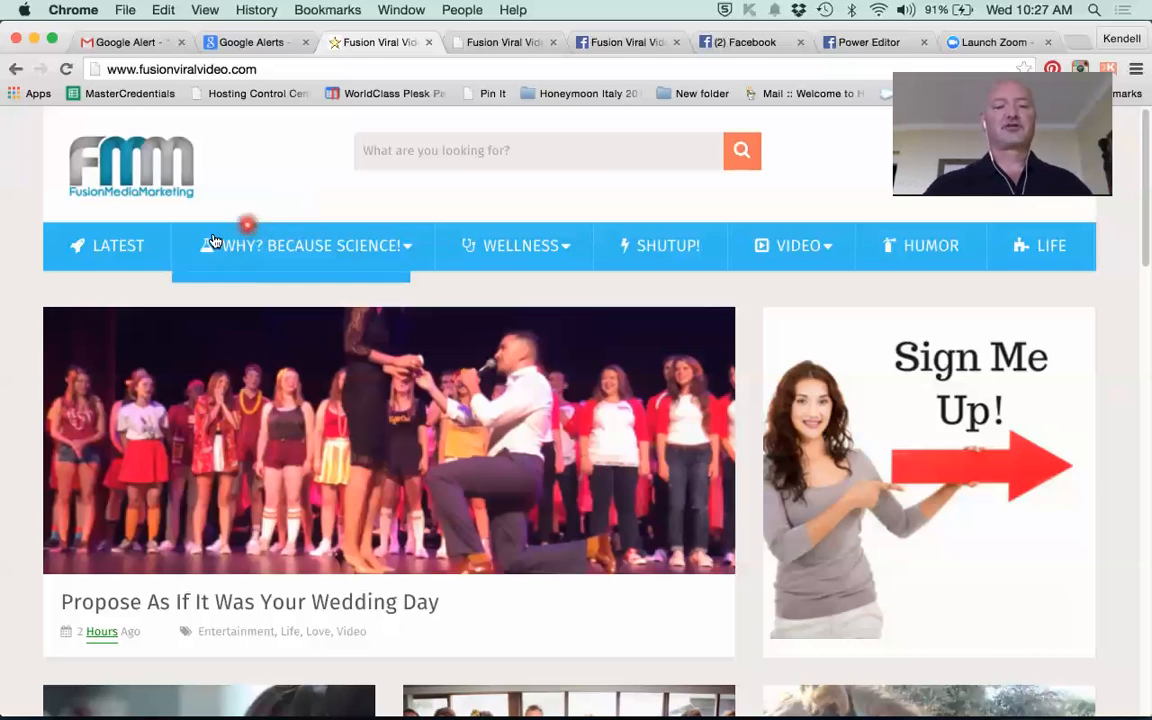
mouse_move(288, 249)
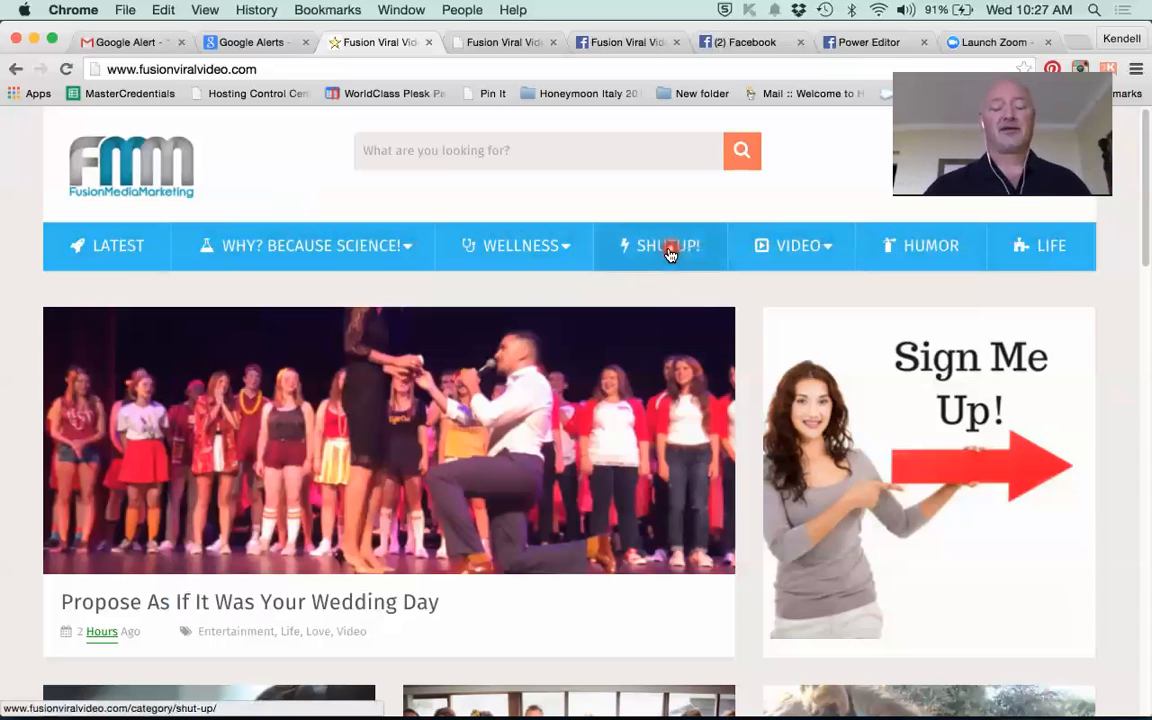
mouse_move(555, 256)
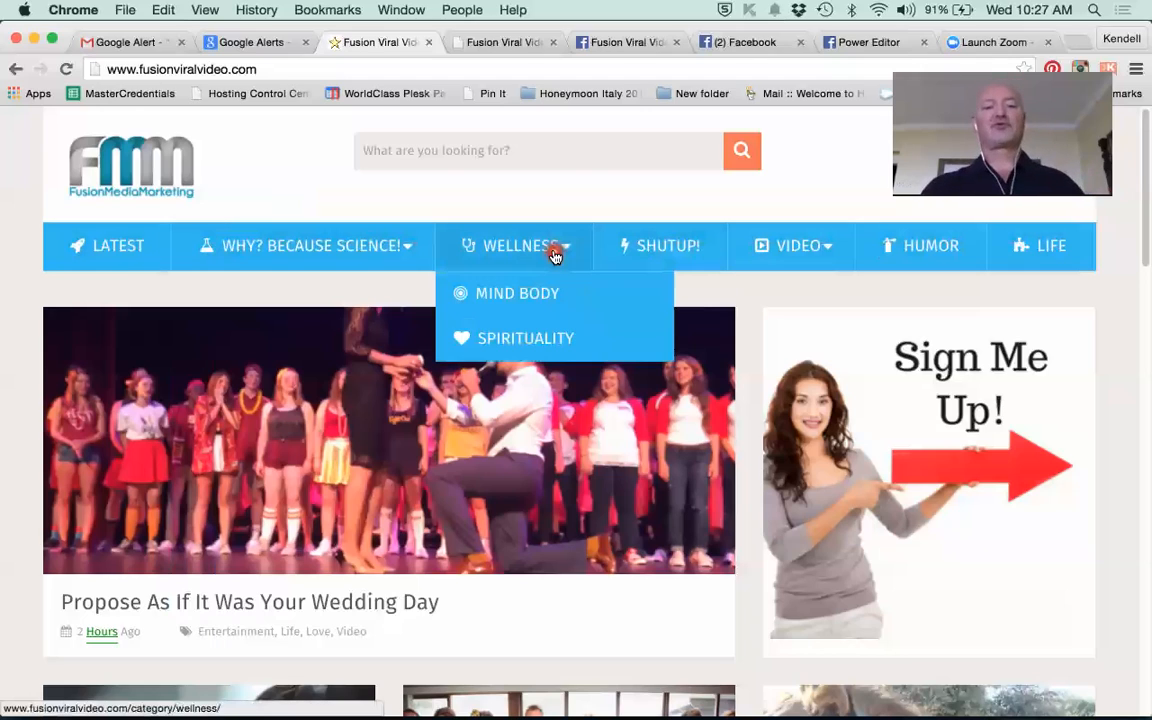
mouse_move(339, 247)
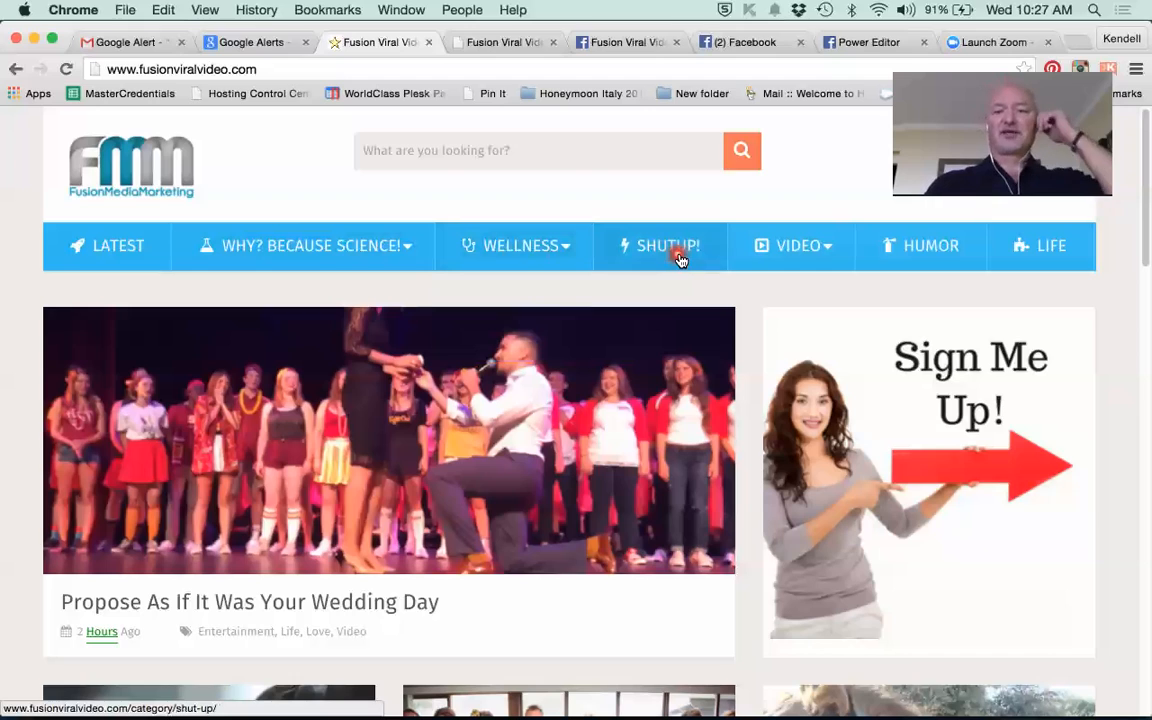
mouse_move(825, 240)
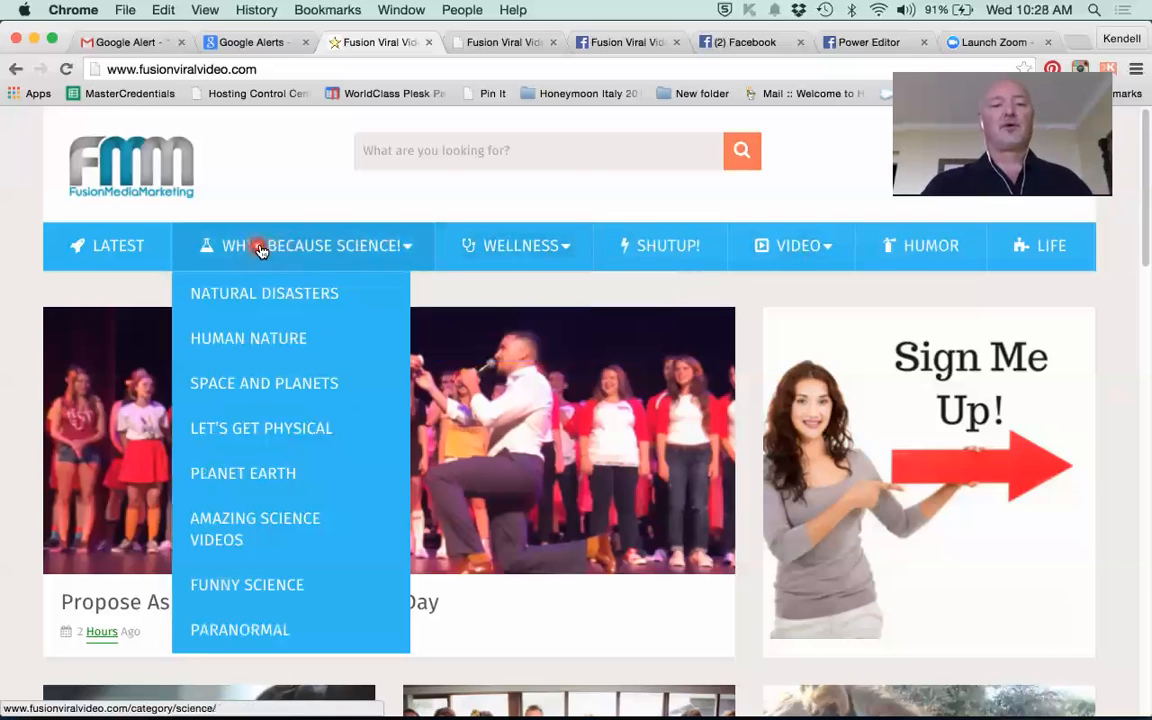
- Open the Why? Because Science! category archive and highlight its page address
left_click(323, 248)
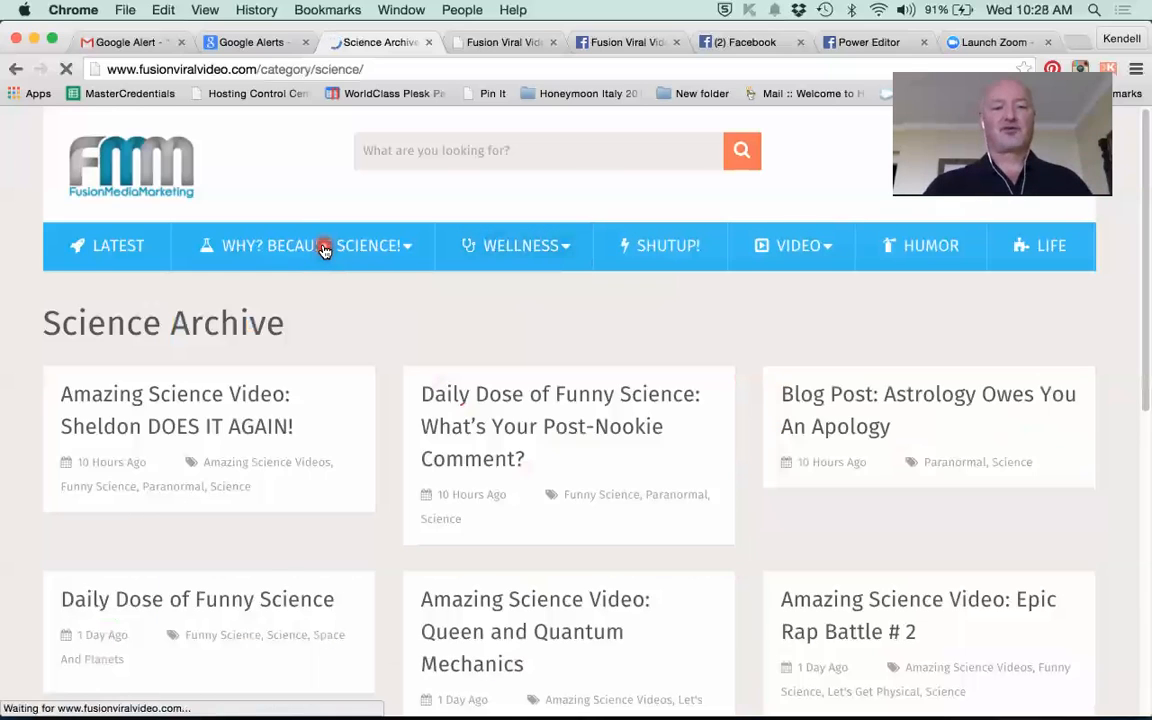
left_click(296, 68)
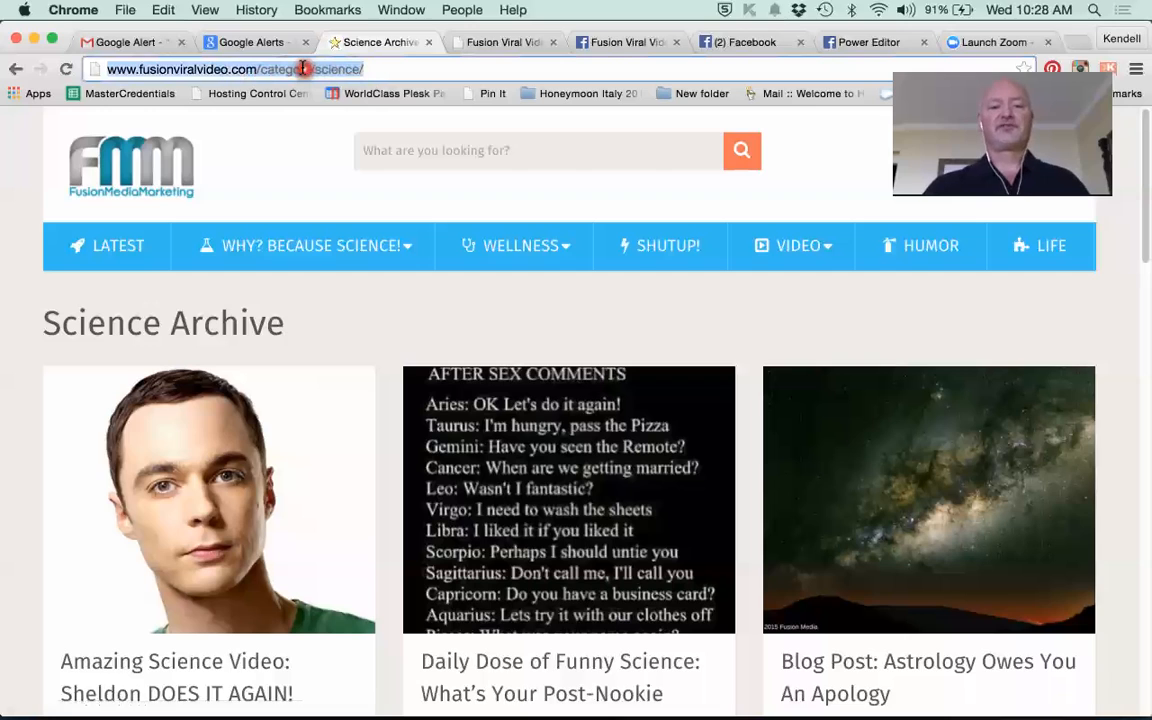
mouse_move(321, 249)
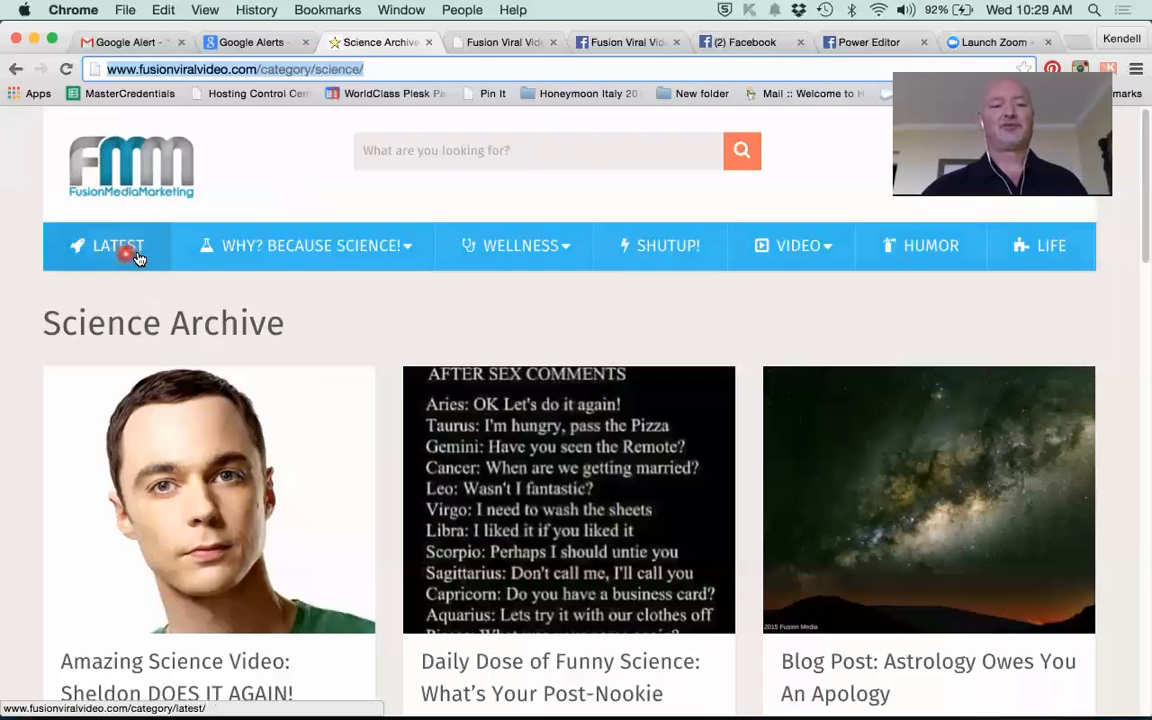
- Return to the fusionviralvideo.com home page and look through its latest posts with their publishing times and category labels
left_click(126, 175)
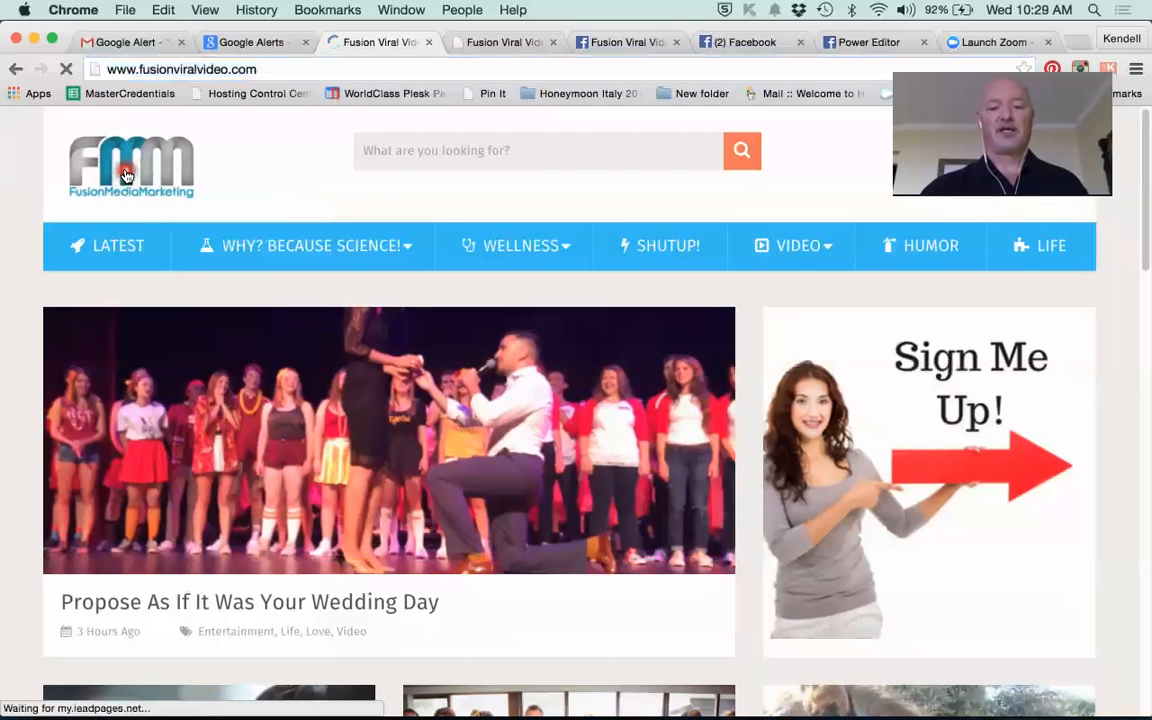
scroll(266, 406, "down", 5)
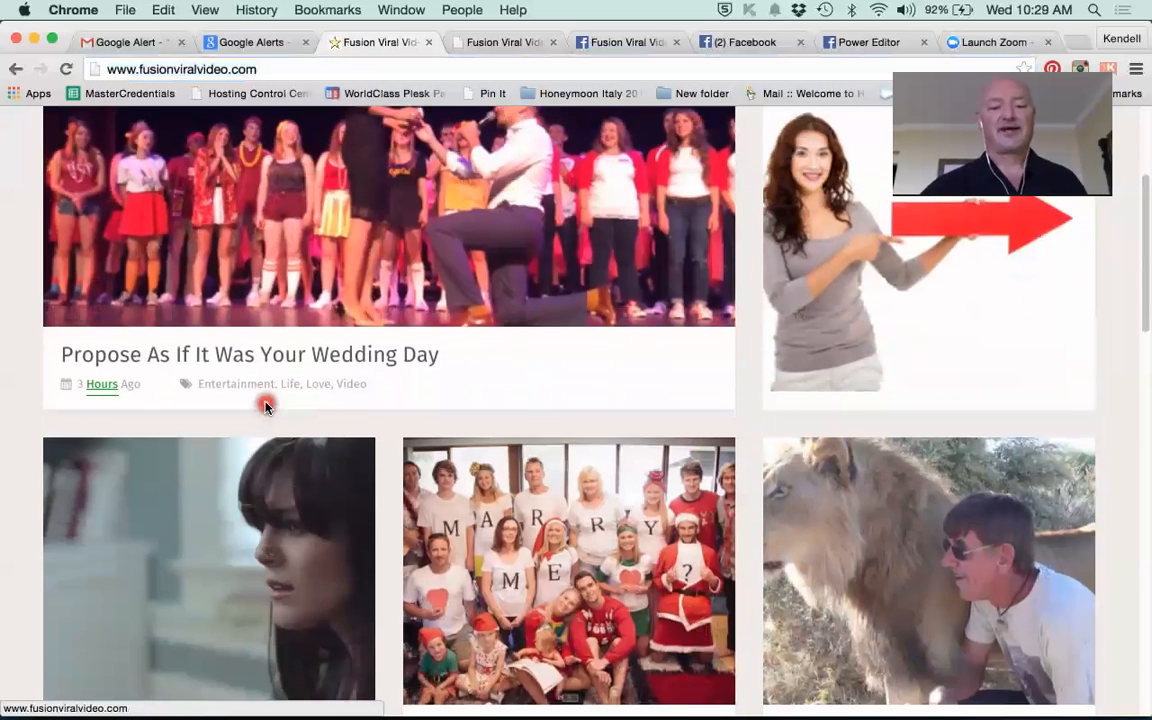
scroll(266, 406, "down", 6)
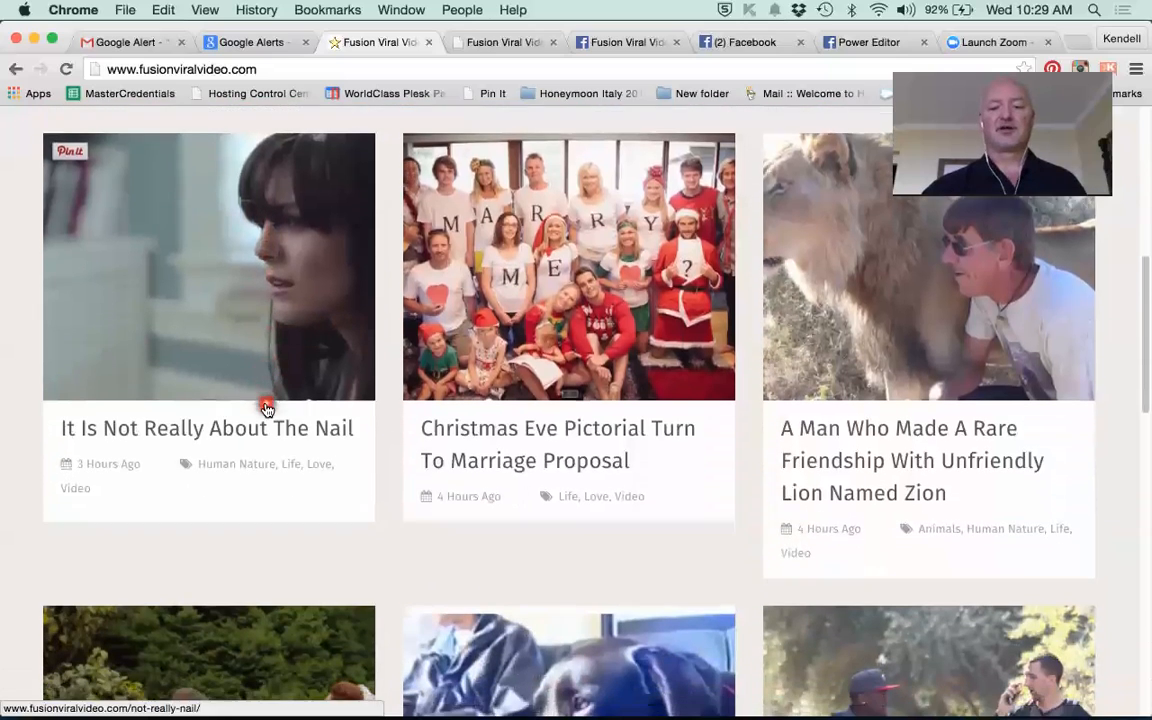
scroll(266, 408, "down", 3)
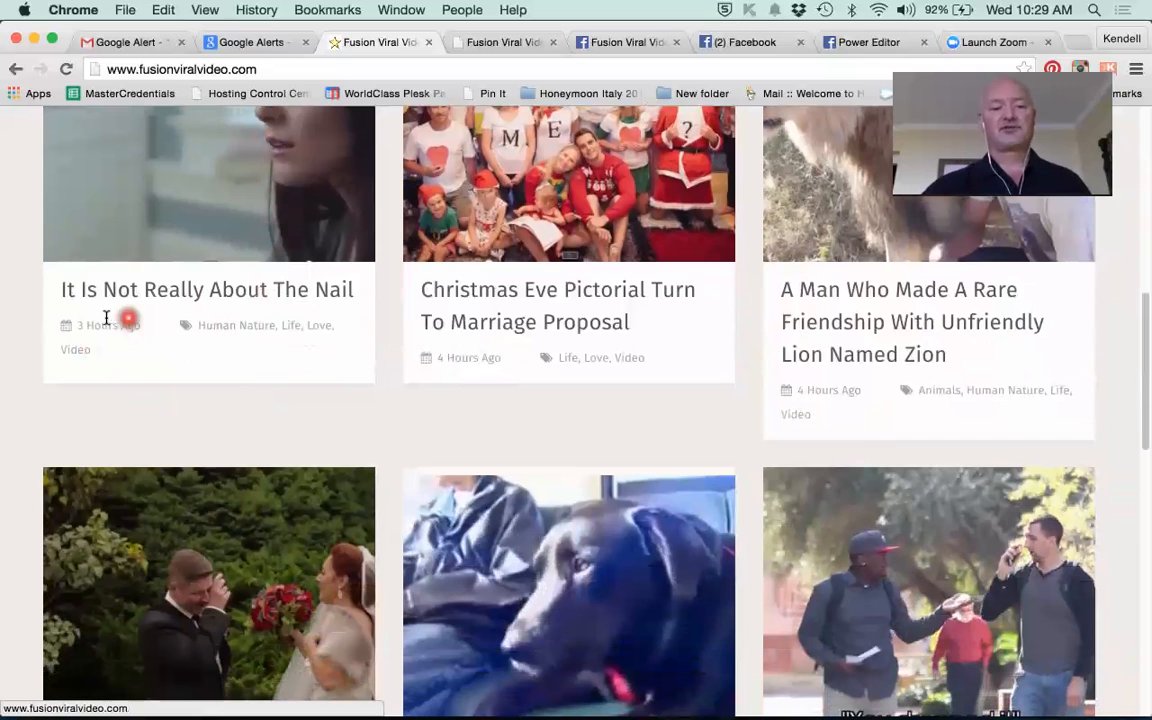
scroll(487, 430, "down", 5)
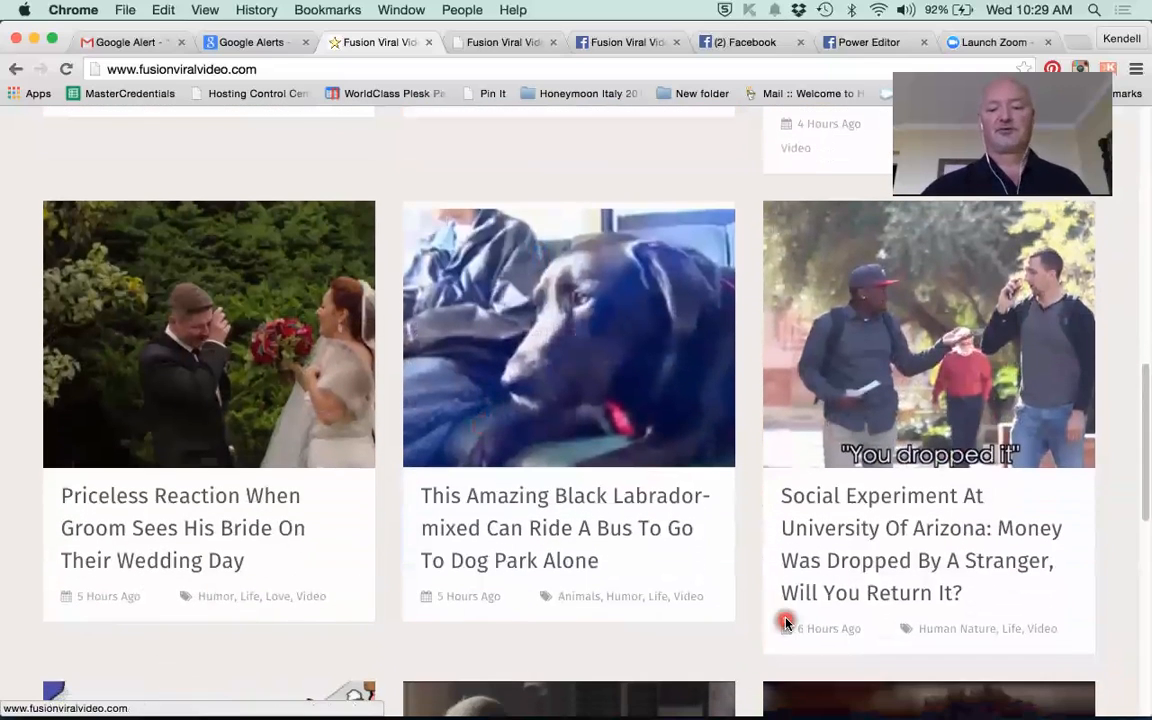
scroll(839, 621, "down", 4)
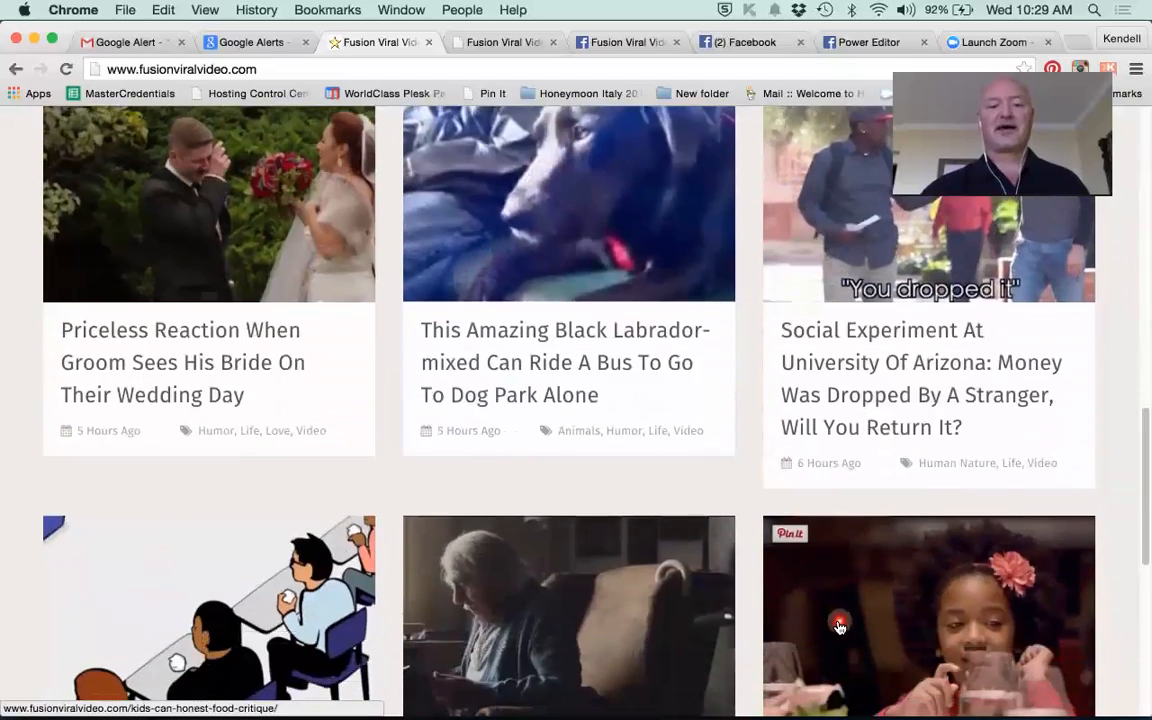
scroll(839, 625, "up", 10)
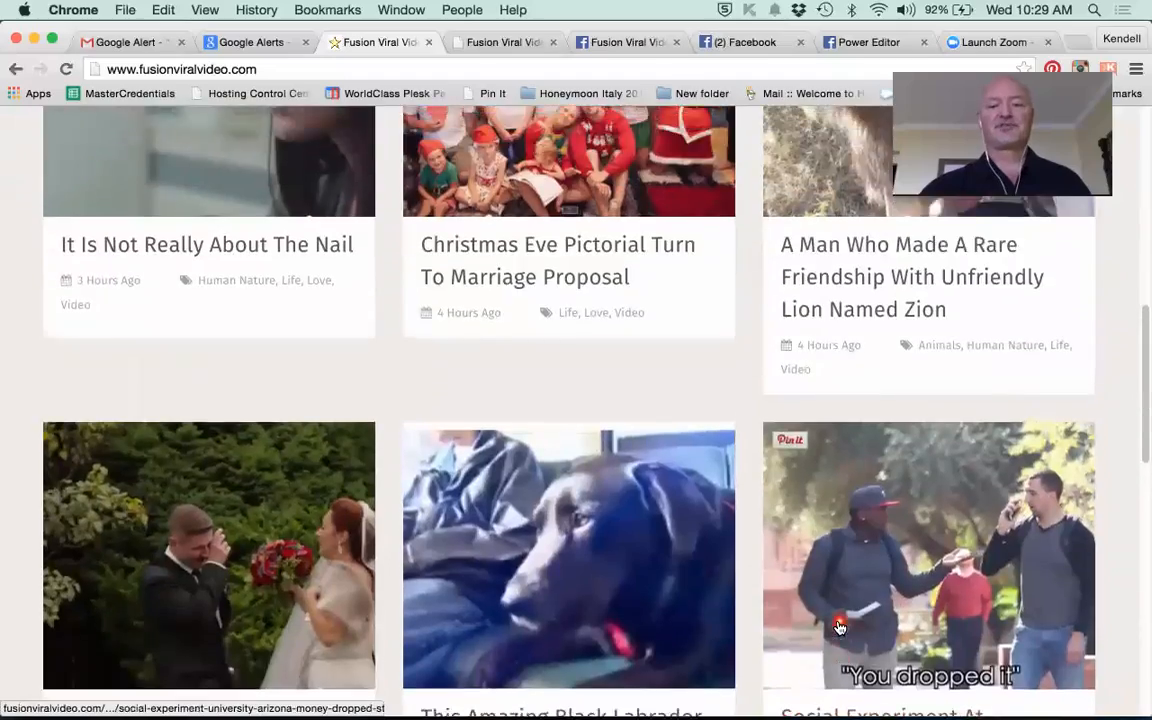
scroll(839, 626, "down", 15)
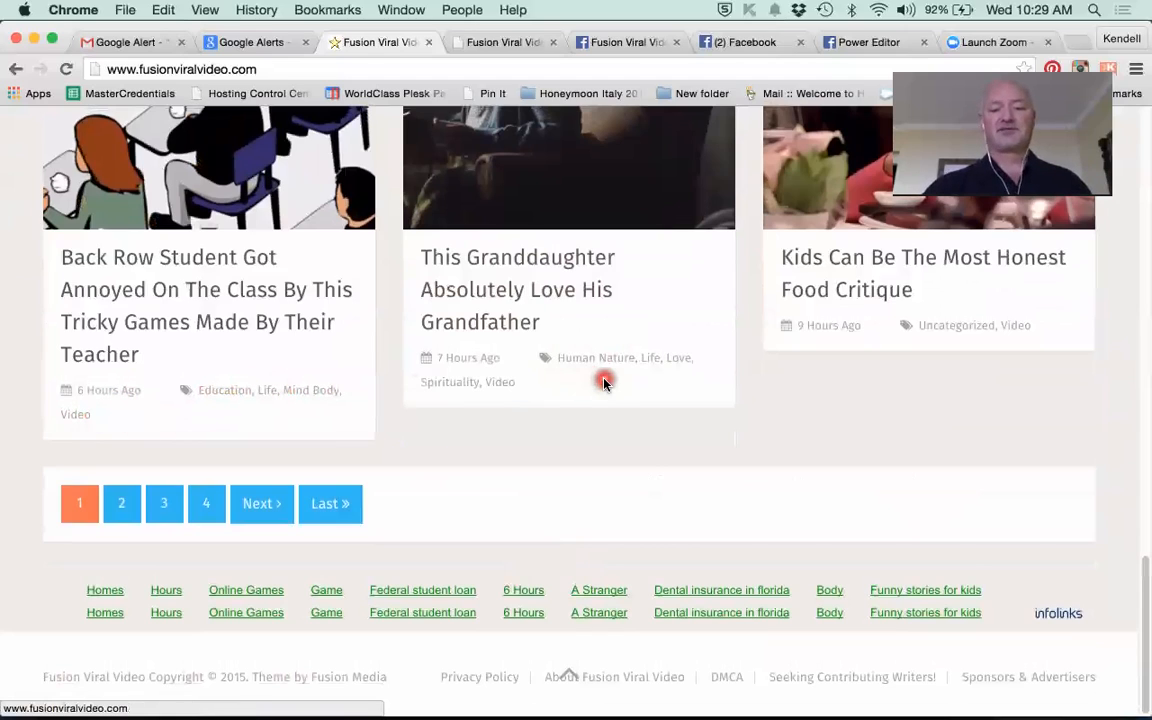
- Open the post about the black Labrador-mix riding a bus and review its headline, share options, text, embedded video and tags
scroll(604, 380, "up", 5)
scroll(604, 380, "up", 7)
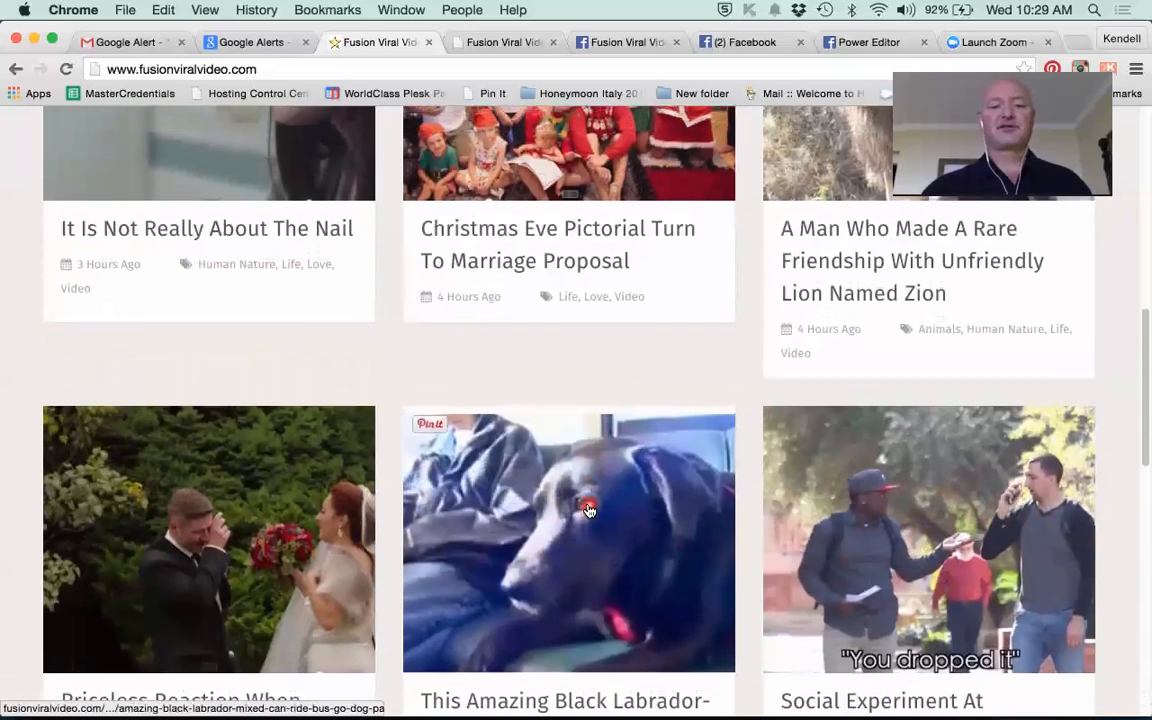
left_click(589, 511)
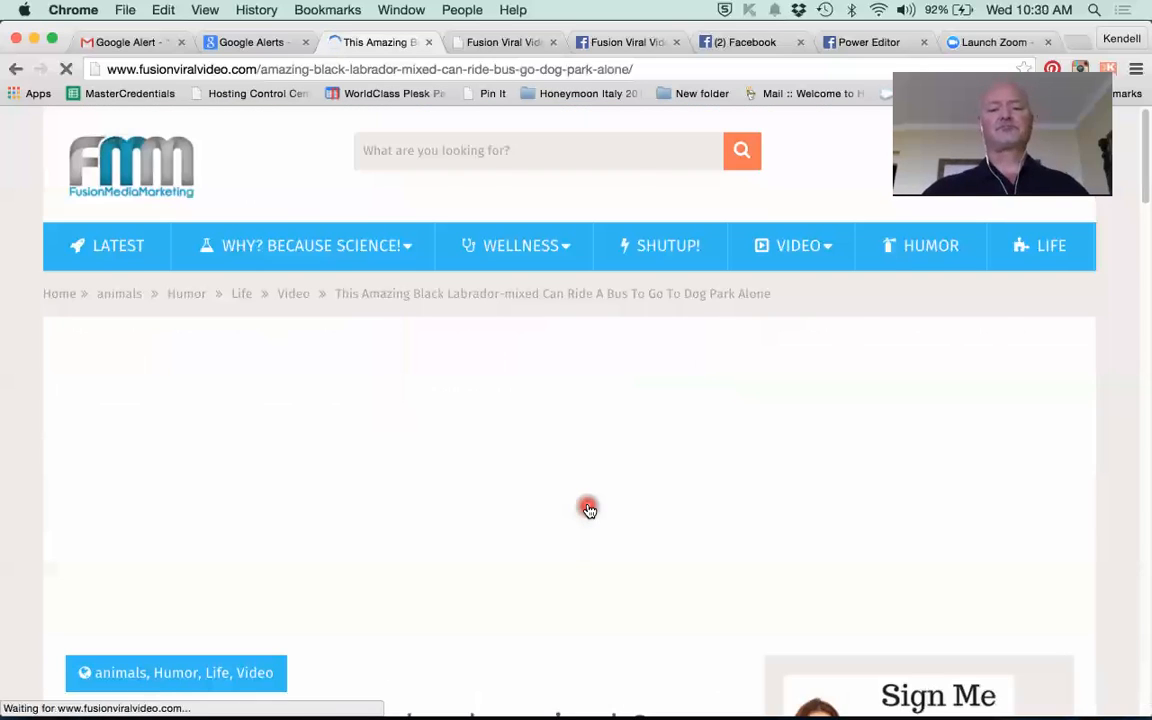
scroll(600, 535, "down", 2)
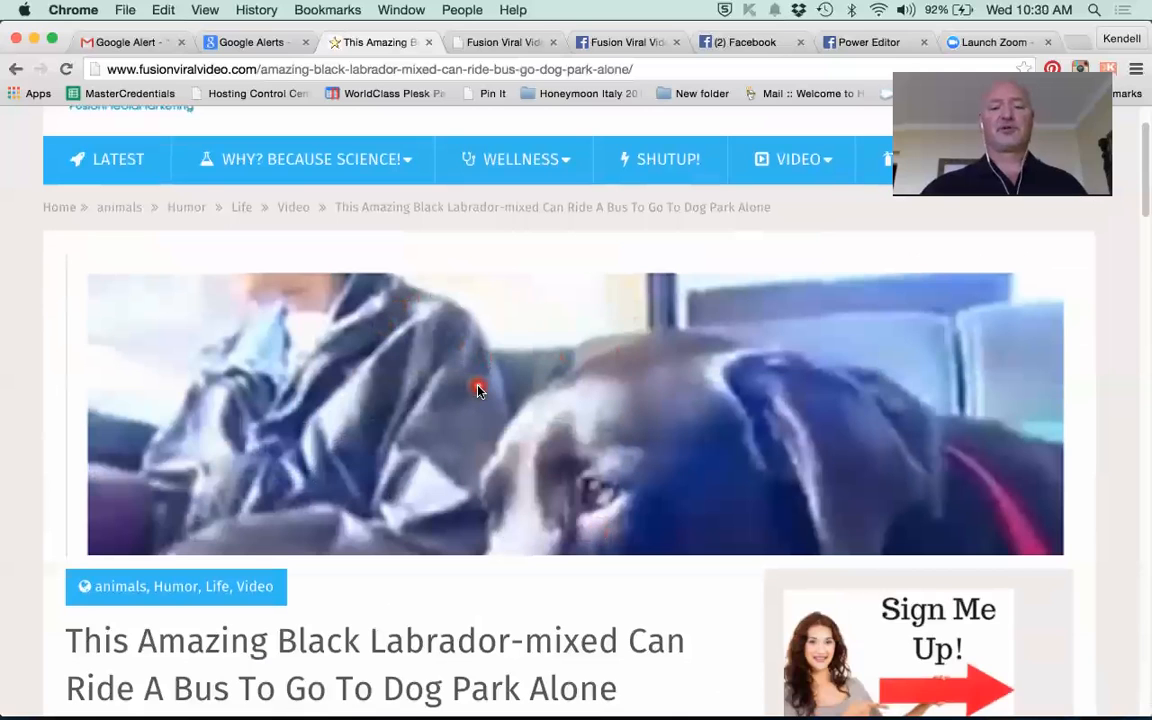
scroll(477, 386, "down", 6)
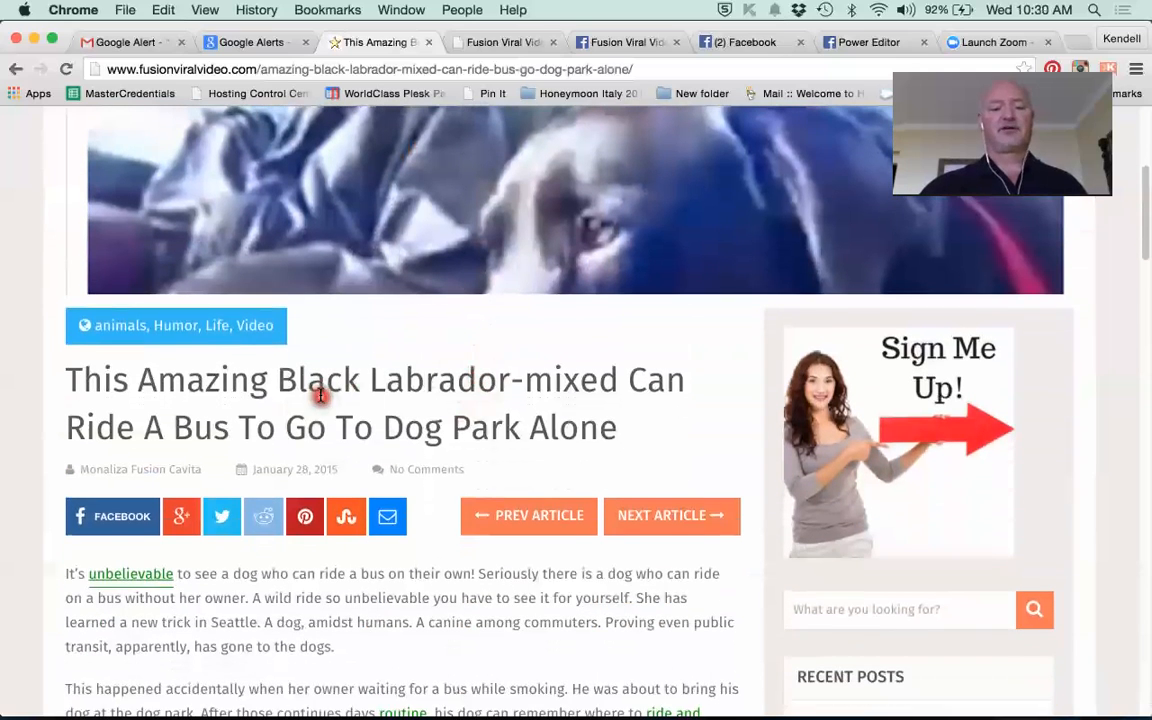
scroll(318, 395, "down", 4)
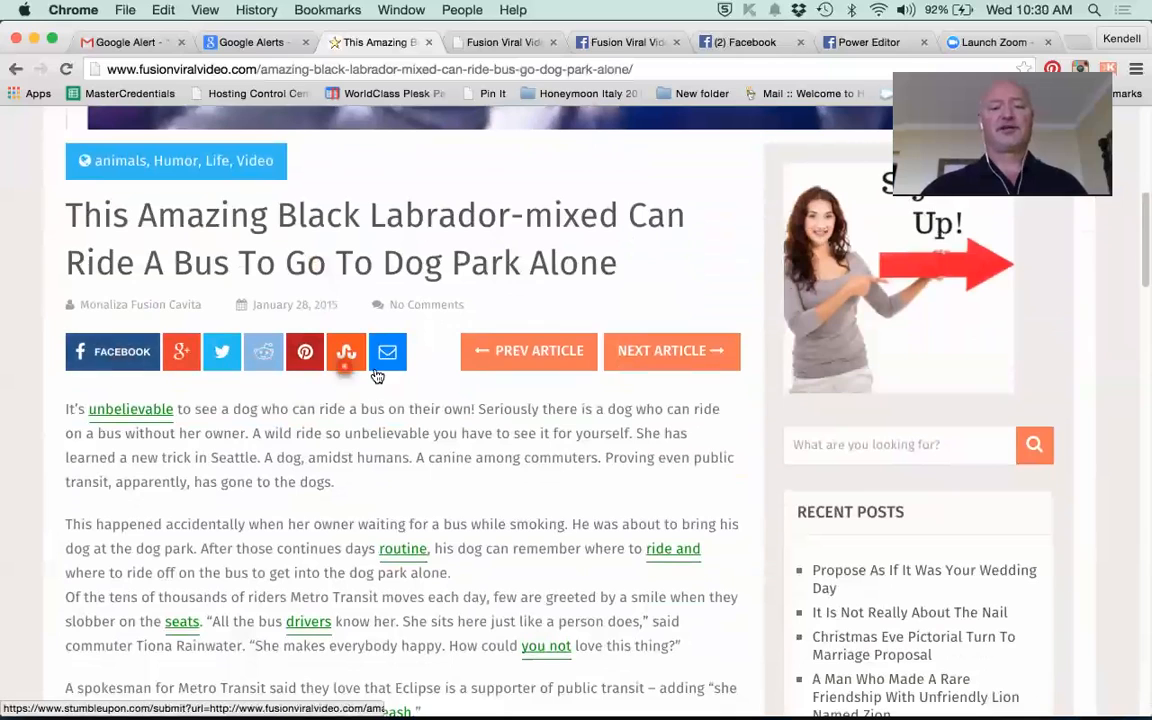
scroll(455, 437, "down", 2)
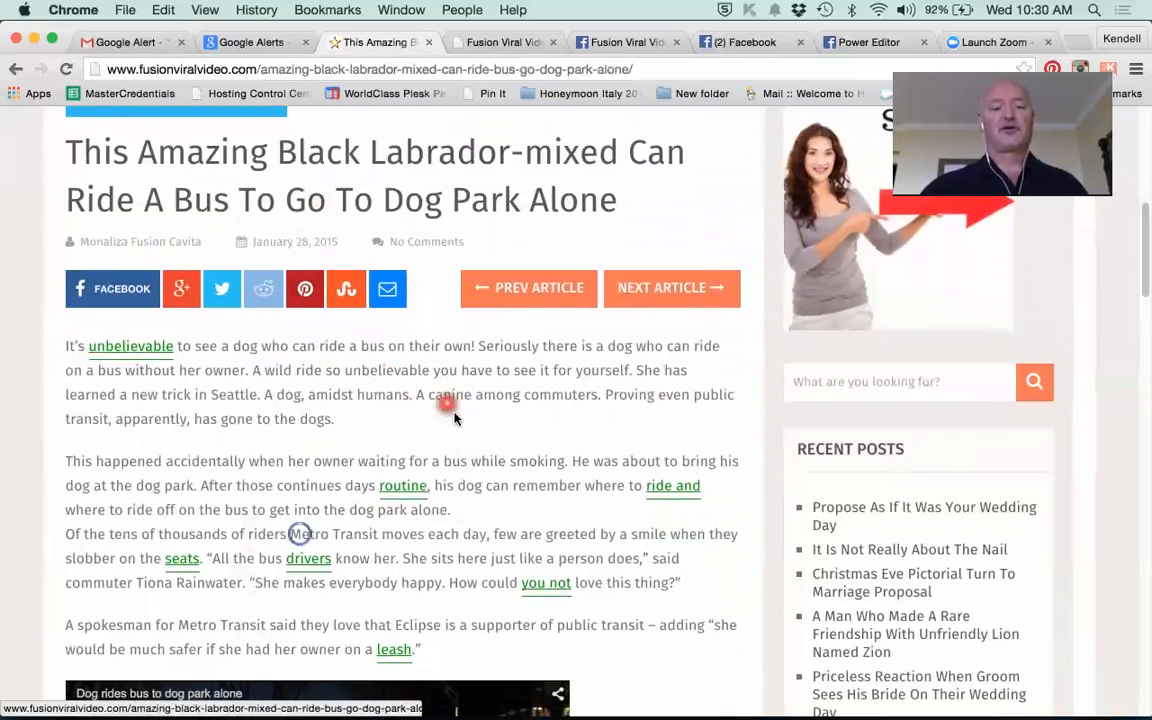
scroll(238, 525, "down", 1)
scroll(238, 525, "down", 6)
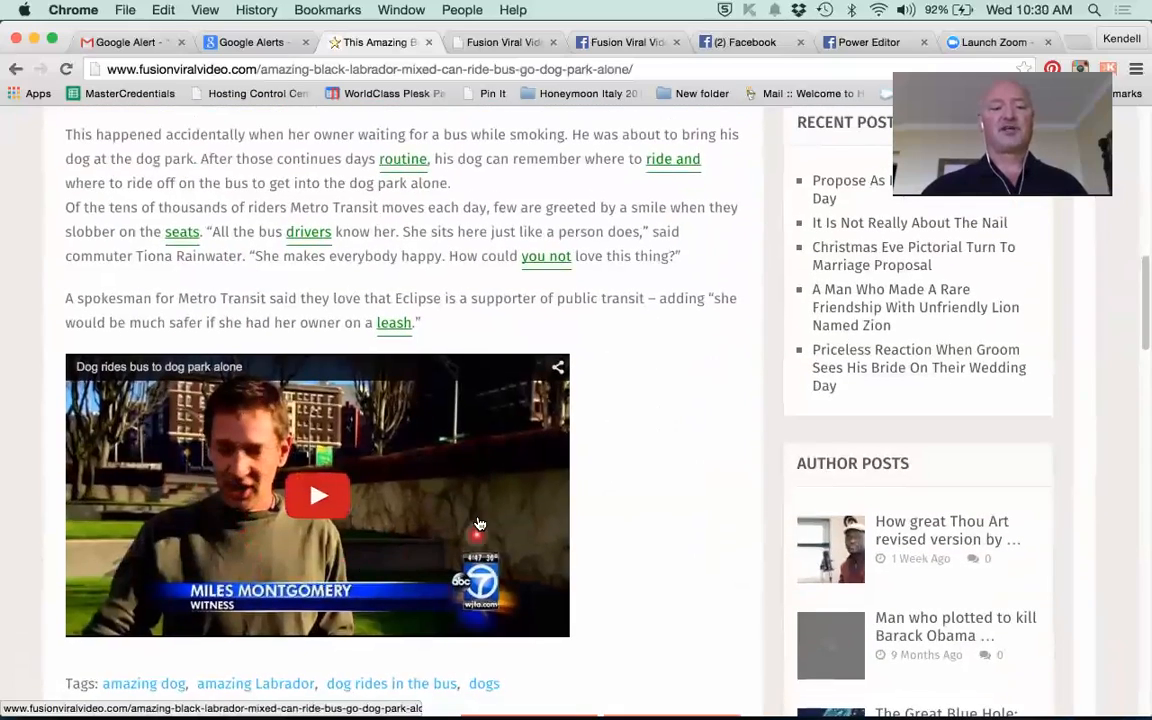
scroll(482, 508, "down", 4)
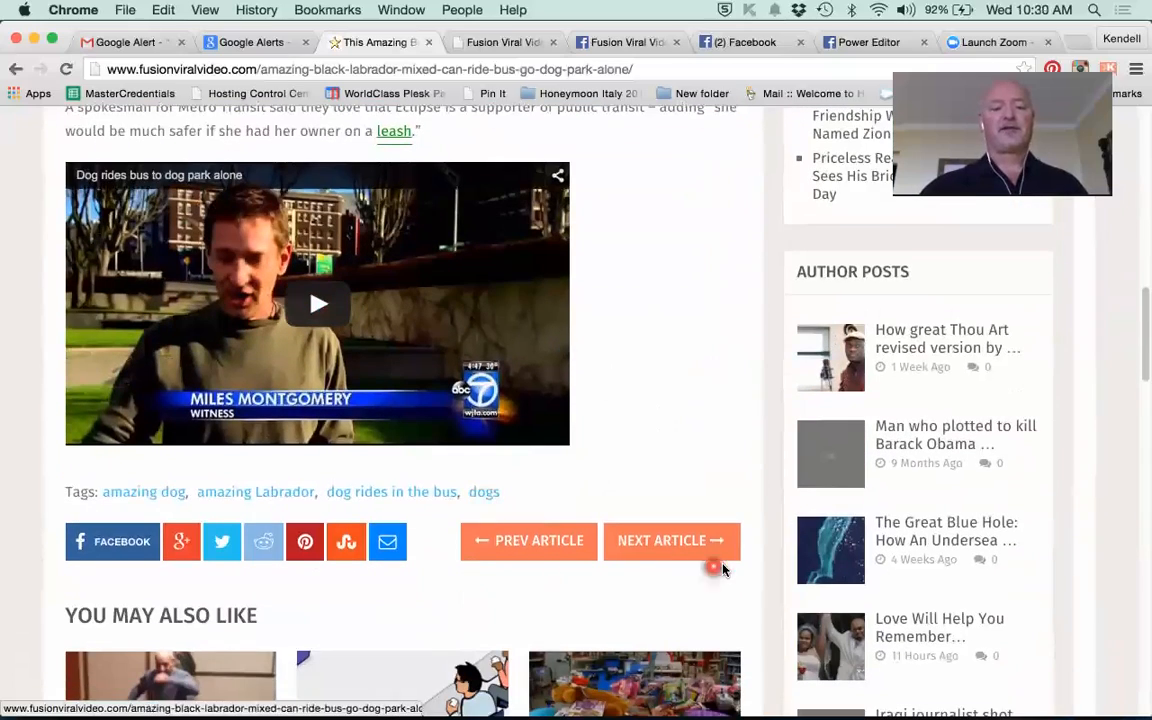
- Look over the article's You May Also Like suggestions and its About the Author box
scroll(517, 582, "down", 5)
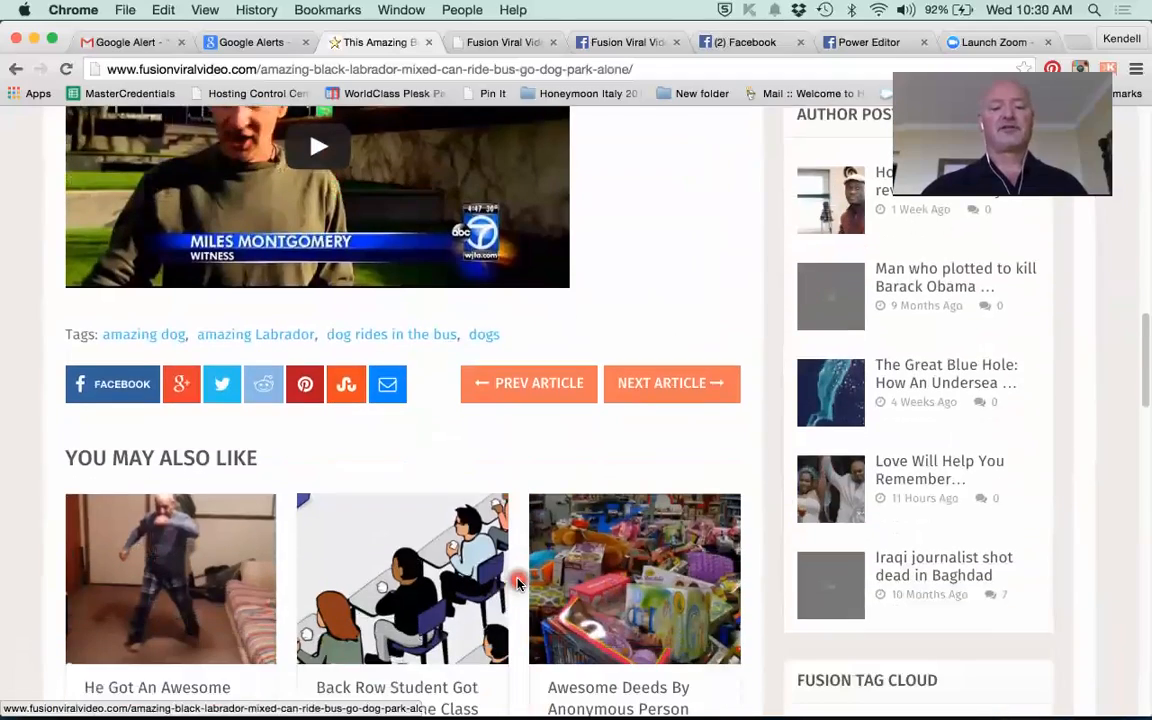
scroll(301, 648, "down", 7)
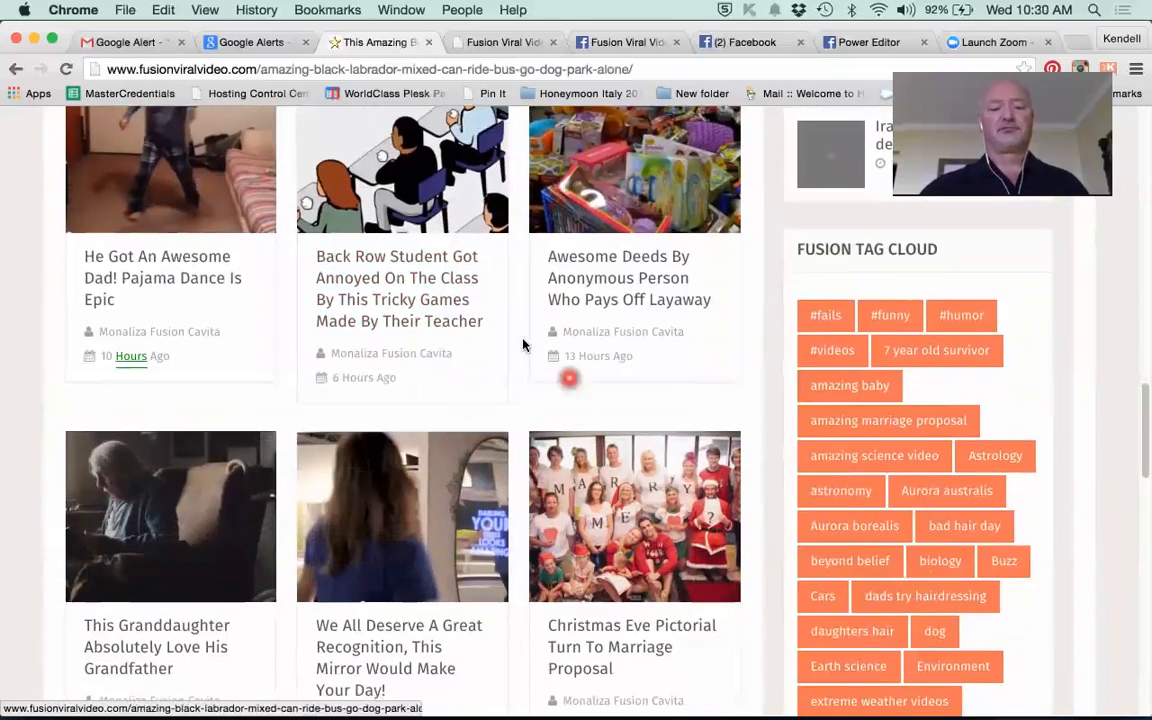
scroll(407, 378, "down", 4)
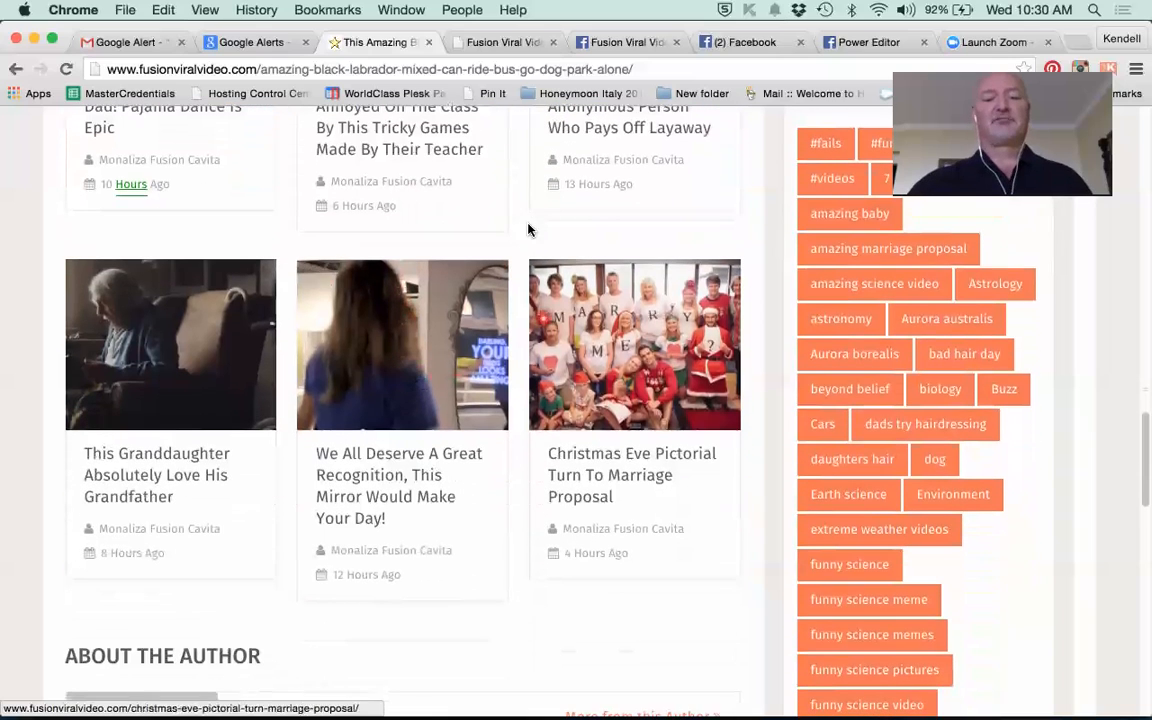
scroll(517, 433, "down", 4)
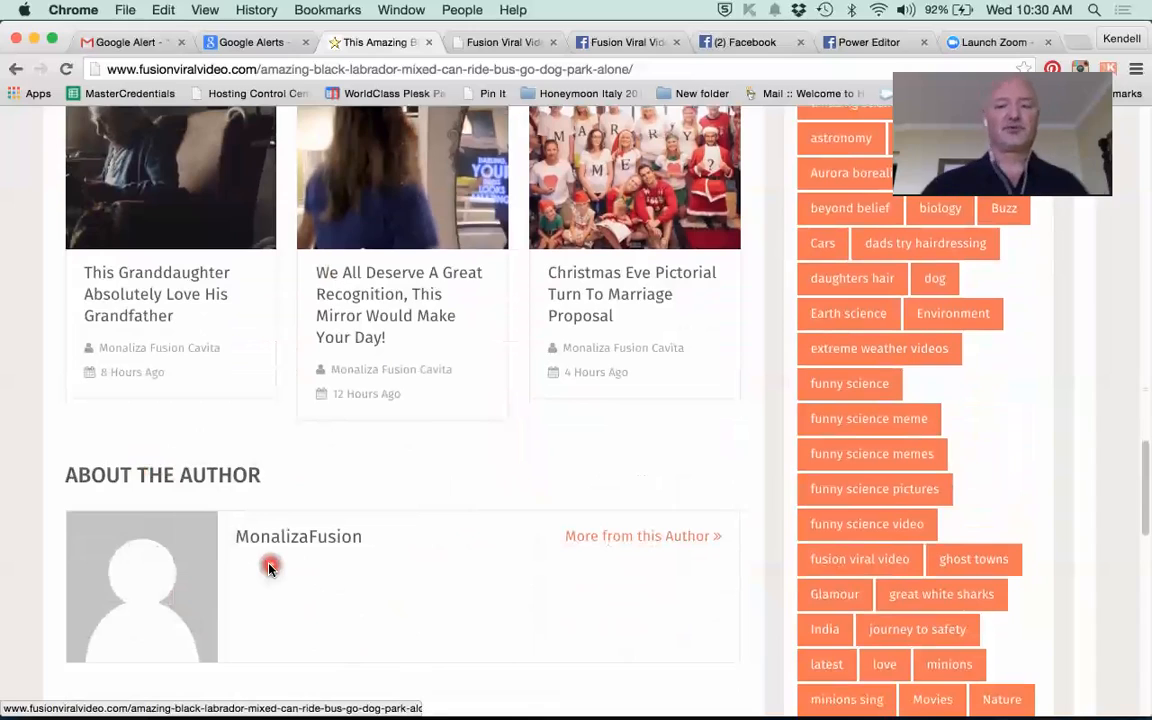
scroll(686, 614, "down", 5)
- Go back to the article's Sign Me Up banner, view its daily email sign-up form and close the form without submitting
scroll(686, 614, "up", 10)
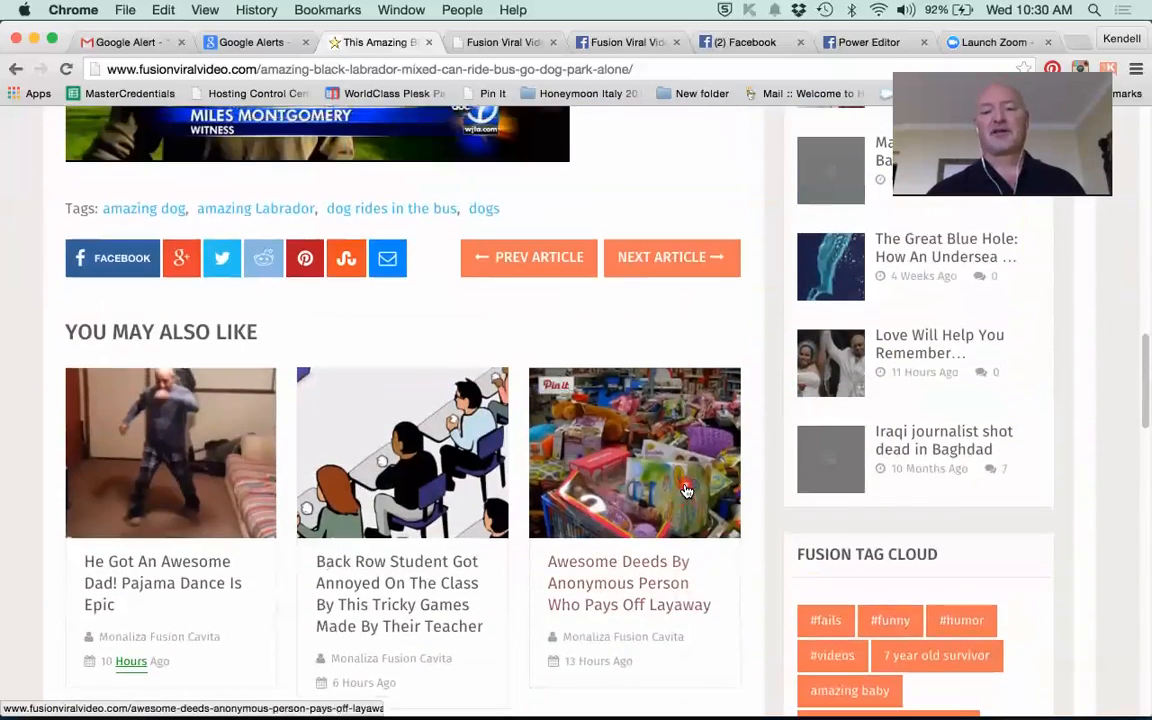
scroll(686, 490, "up", 2)
scroll(913, 321, "up", 5)
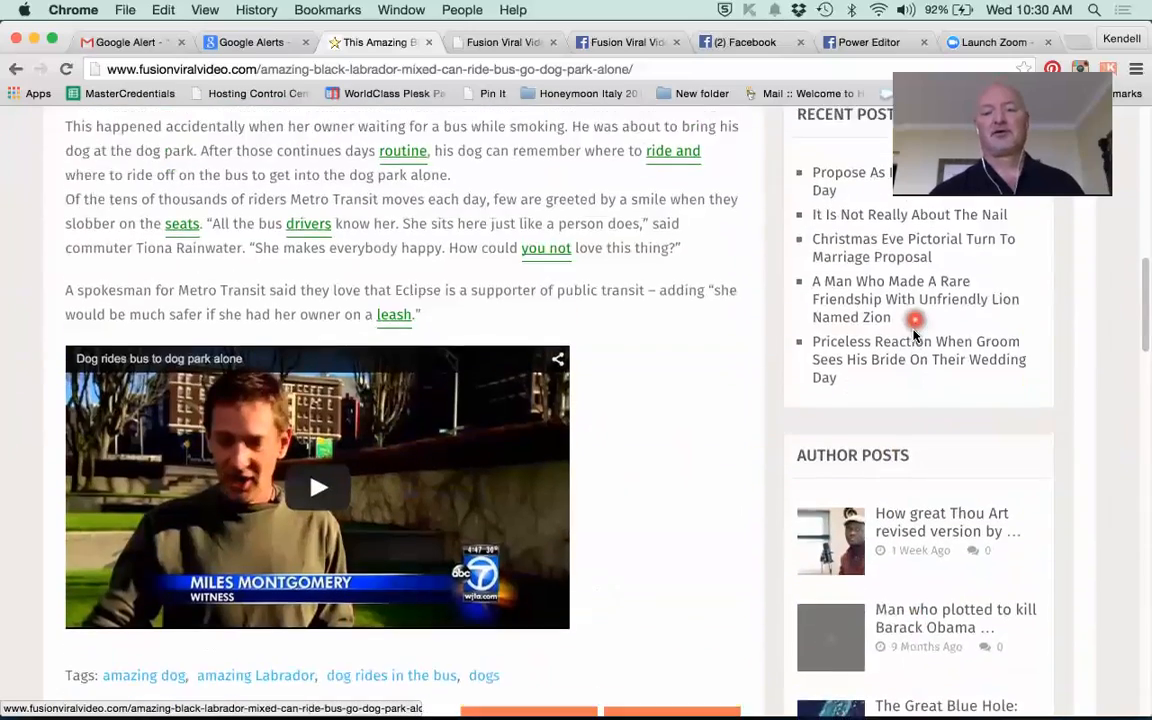
scroll(913, 330, "up", 6)
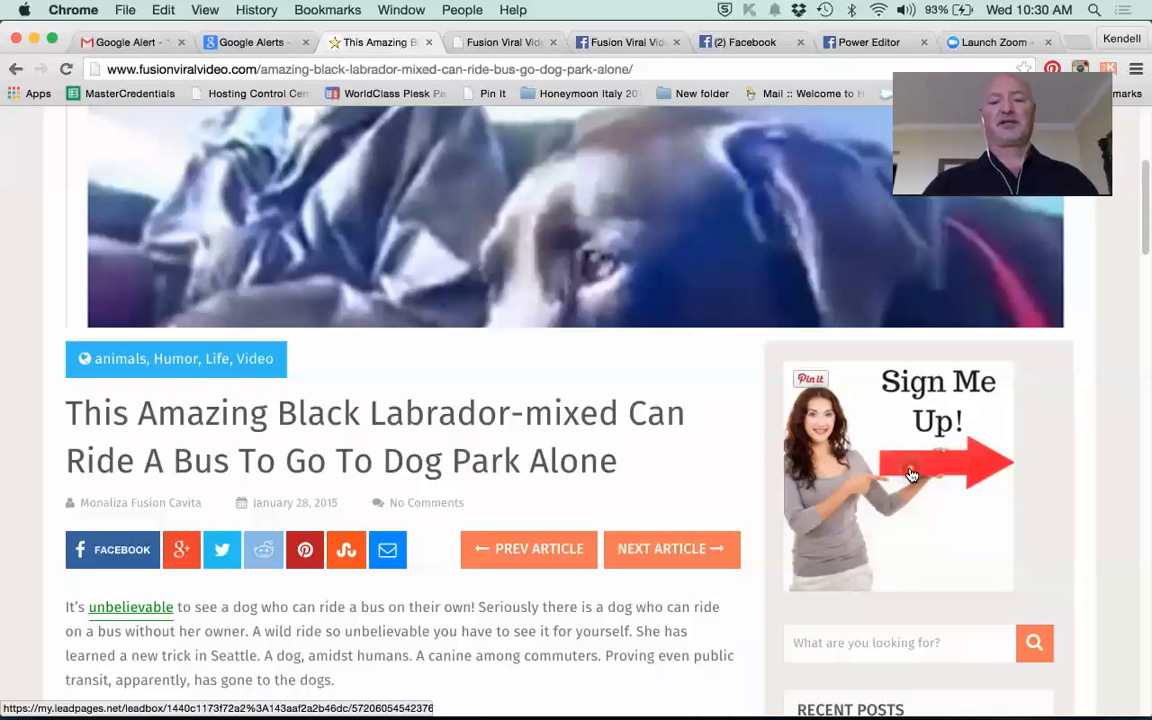
left_click(911, 474)
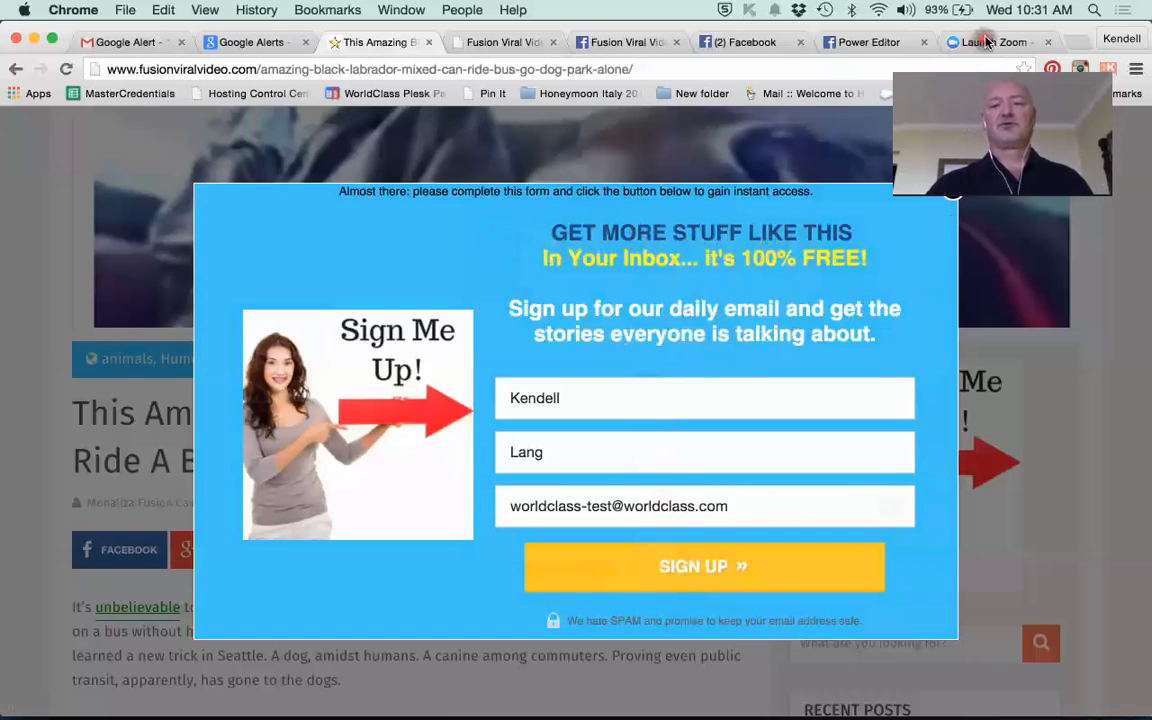
left_click(951, 189)
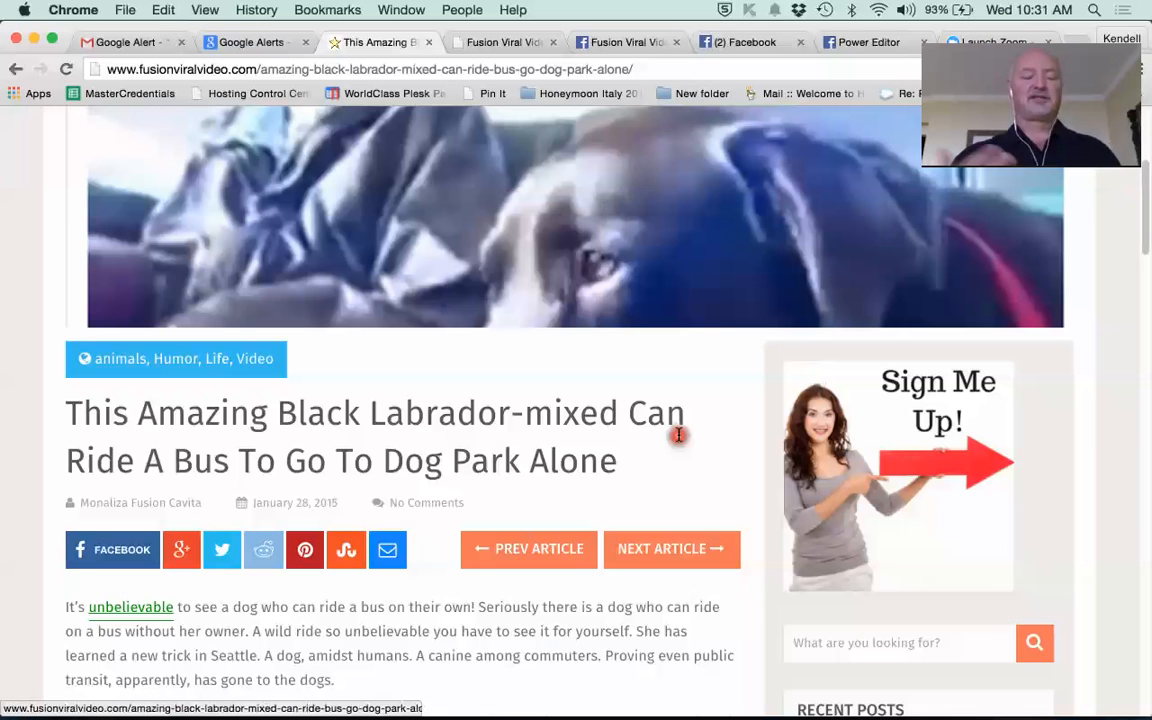
- Examine the Recent Posts and Author Posts lists beside the Labrador article
scroll(678, 435, "down", 1)
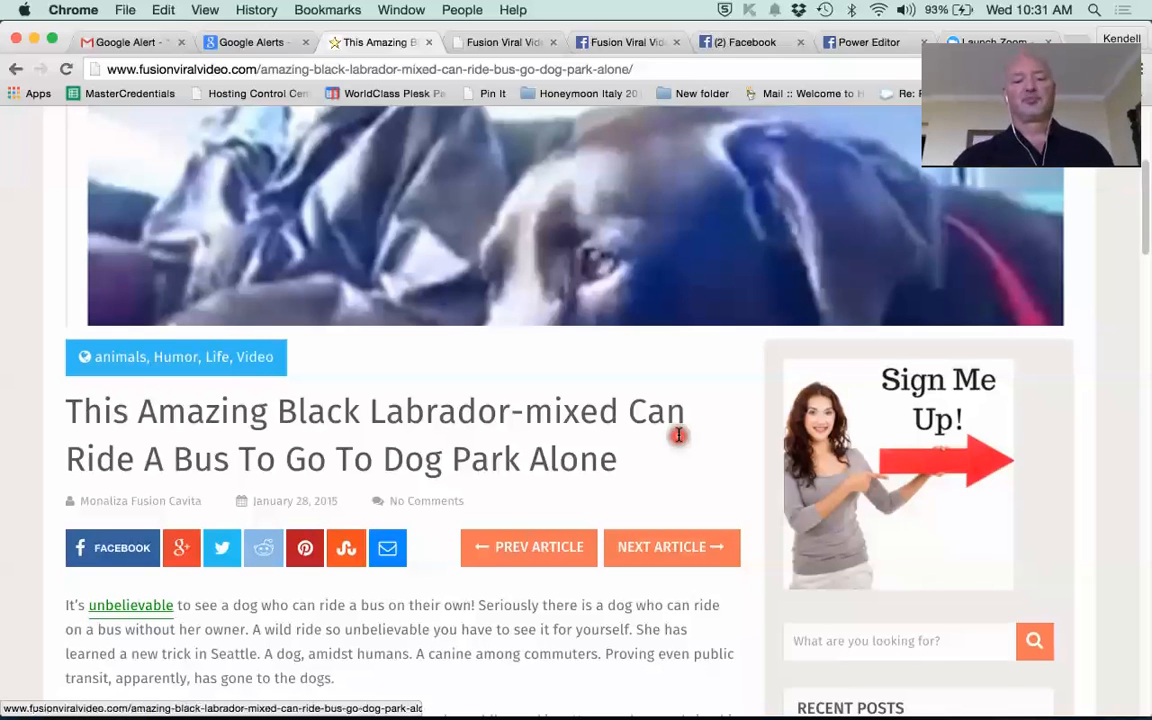
scroll(678, 435, "down", 1)
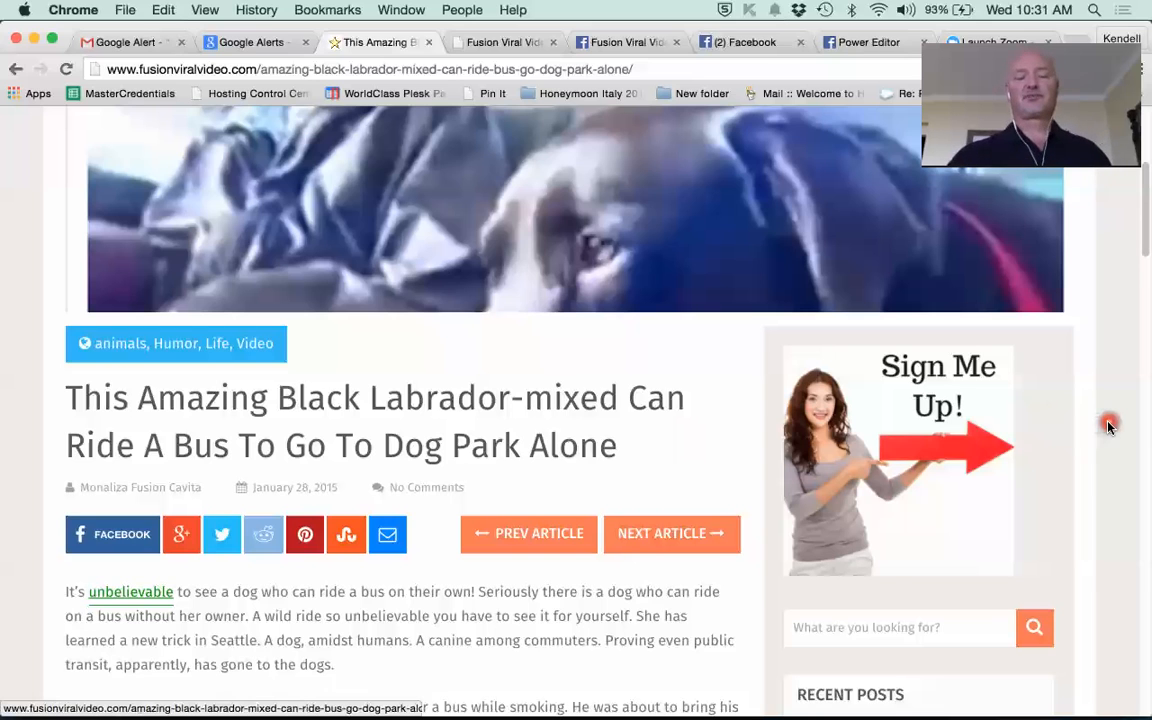
scroll(1108, 425, "down", 10)
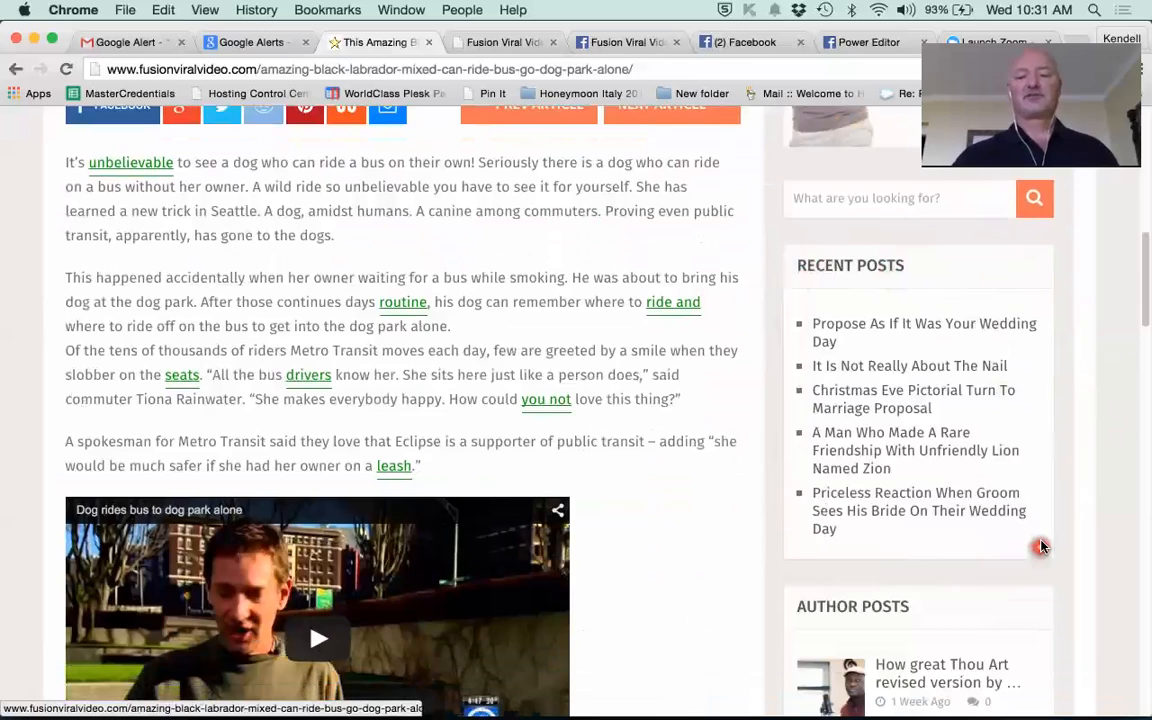
scroll(1040, 546, "down", 4)
scroll(1040, 546, "down", 1)
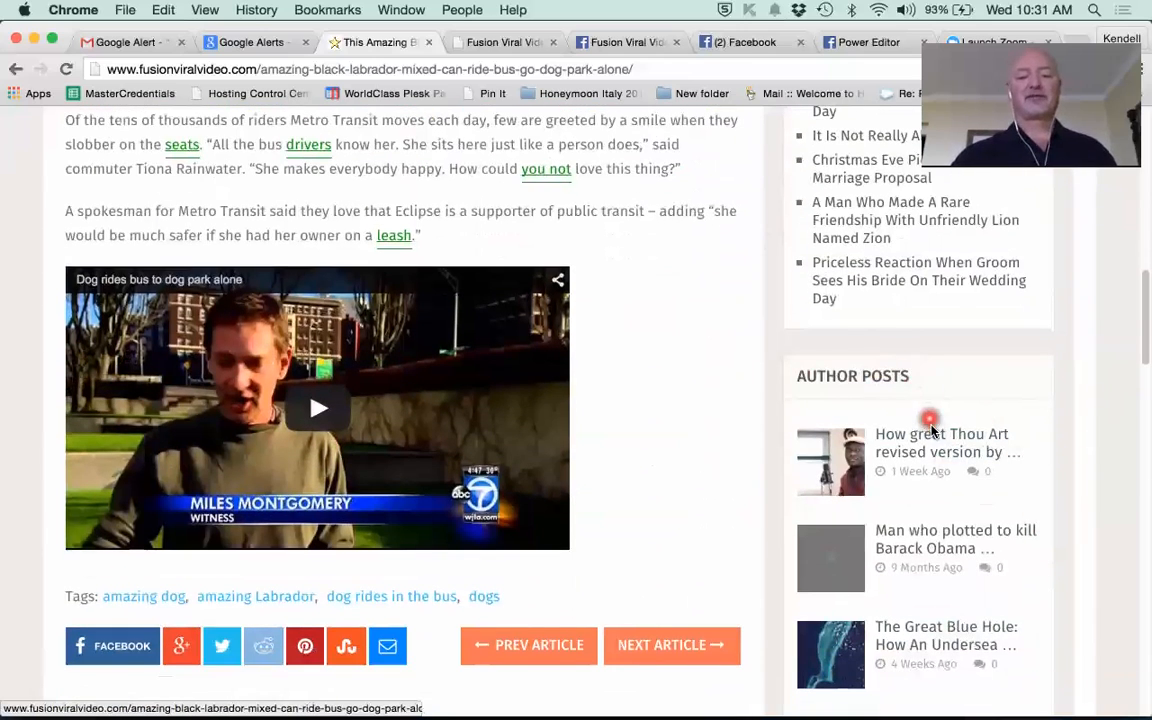
scroll(932, 428, "down", 1)
scroll(932, 428, "down", 4)
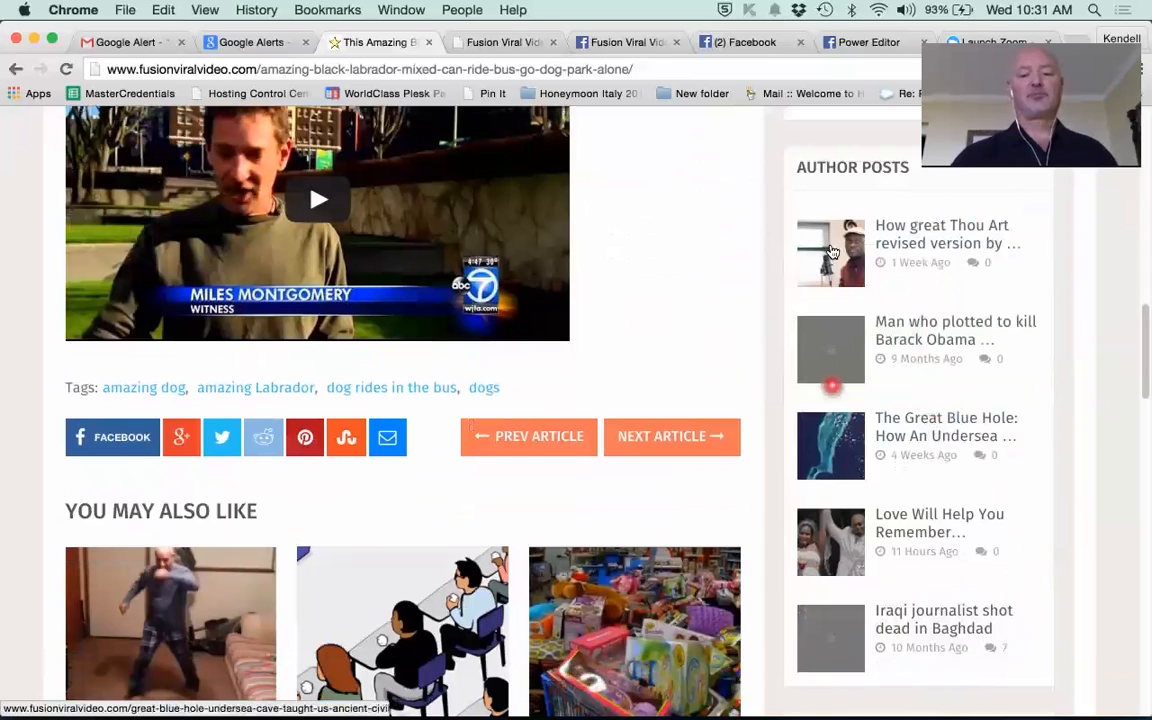
- Look through the Fusion Tag Cloud beside the article, down to the start of the Categories section
scroll(980, 338, "down", 5)
scroll(983, 360, "down", 5)
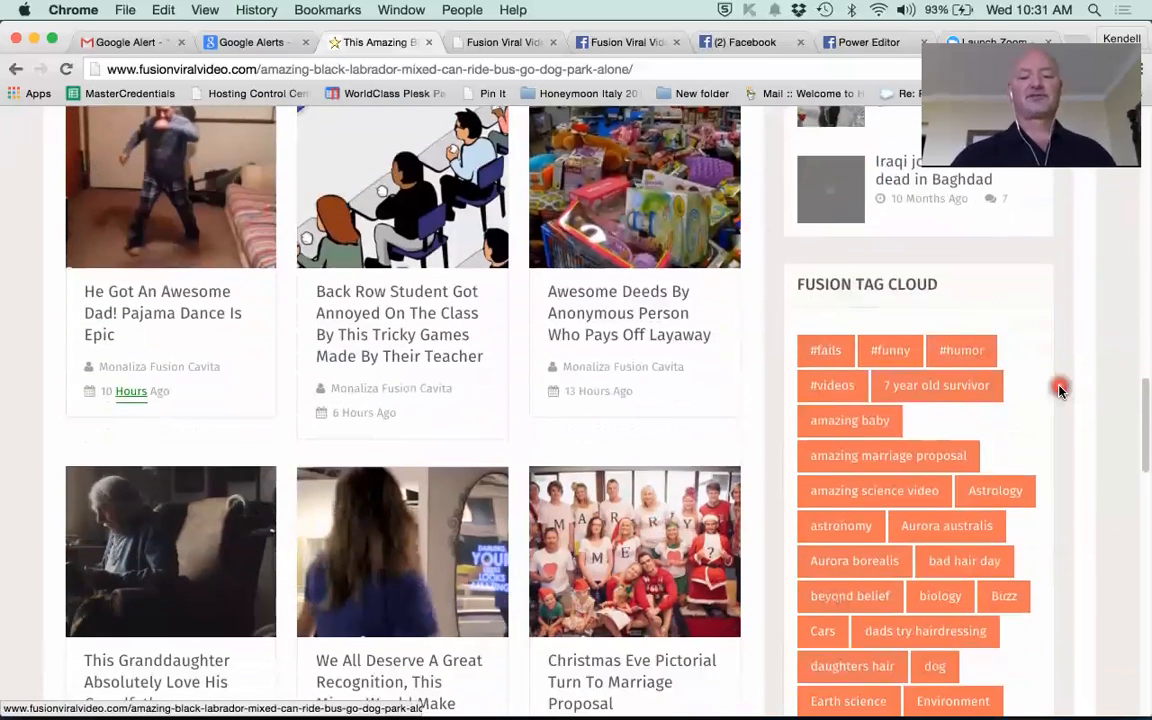
scroll(1060, 390, "down", 2)
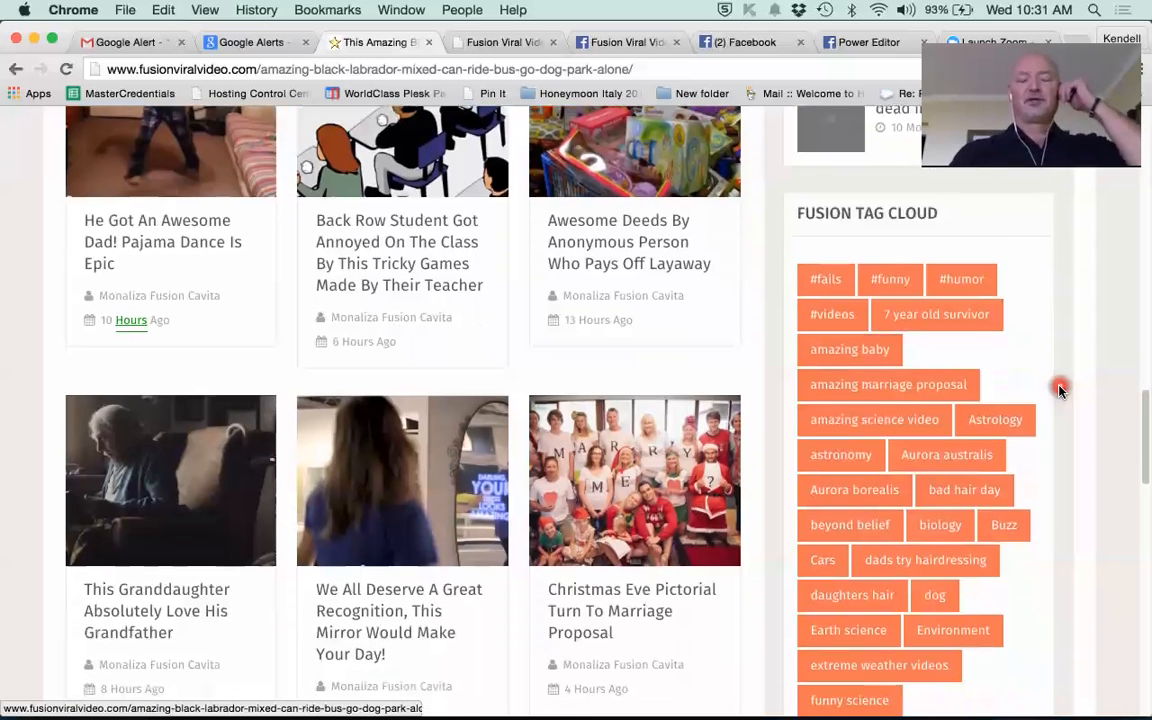
scroll(1060, 390, "down", 8)
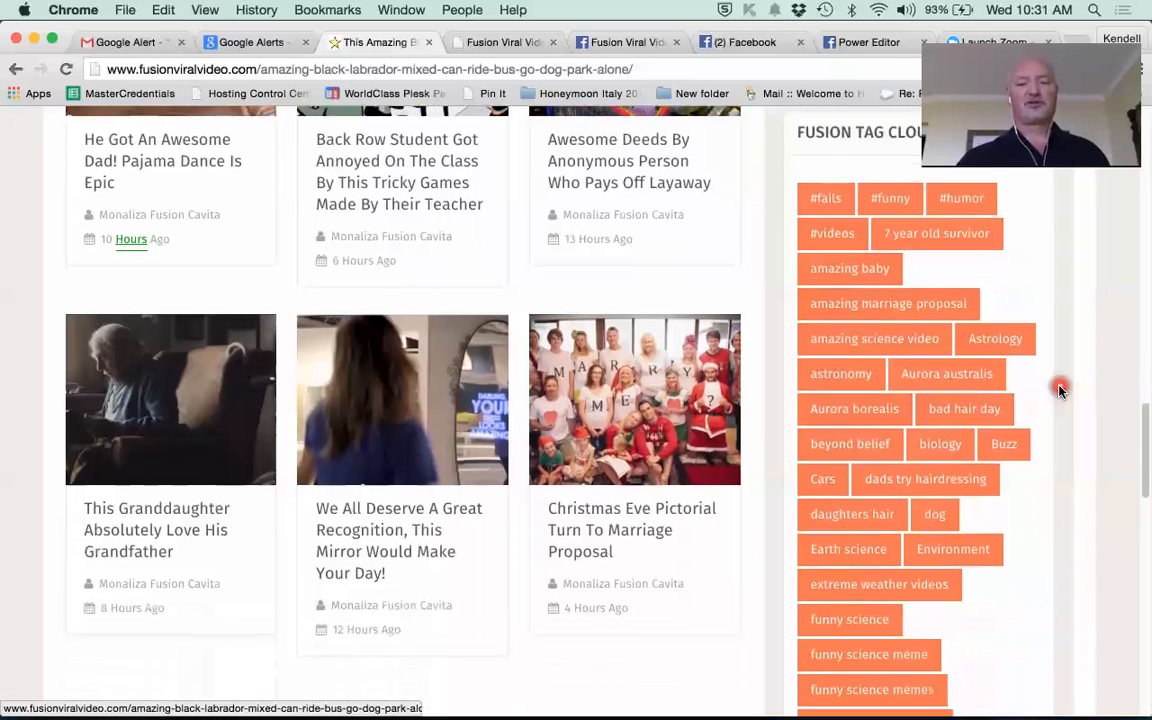
scroll(1060, 390, "down", 3)
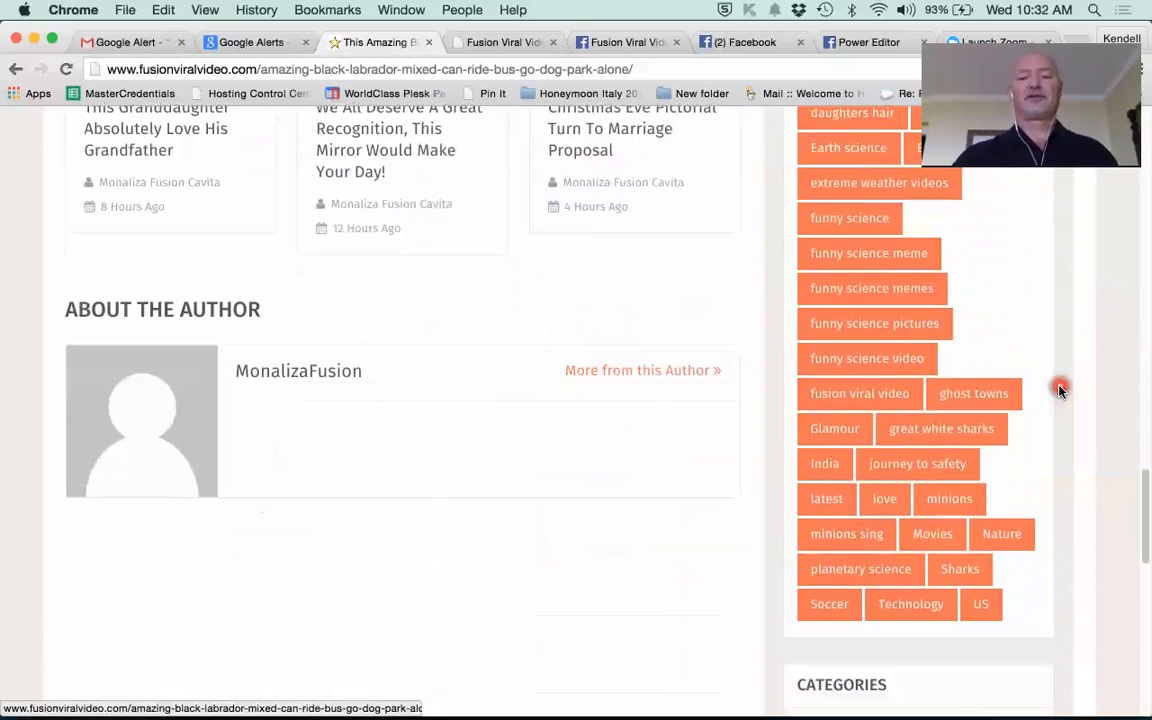
scroll(1060, 390, "down", 9)
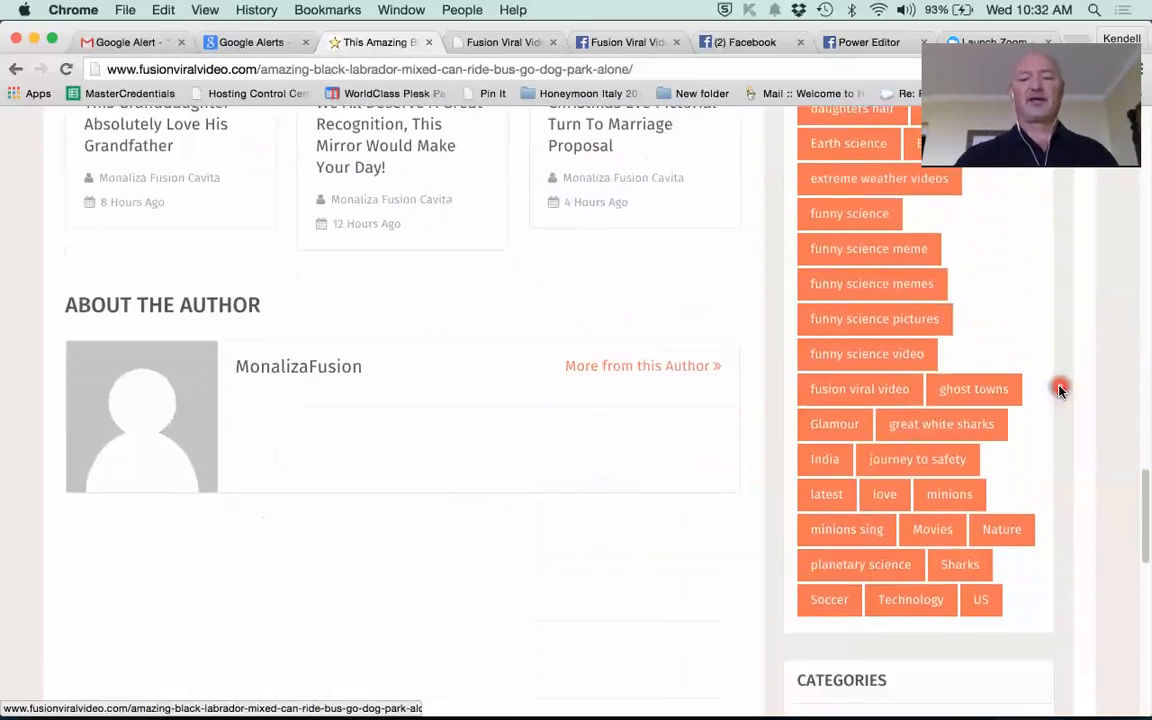
- Look through the Categories list and the sponsored keyword links at the end of the article page, closing the ad pop-up
scroll(921, 524, "down", 3)
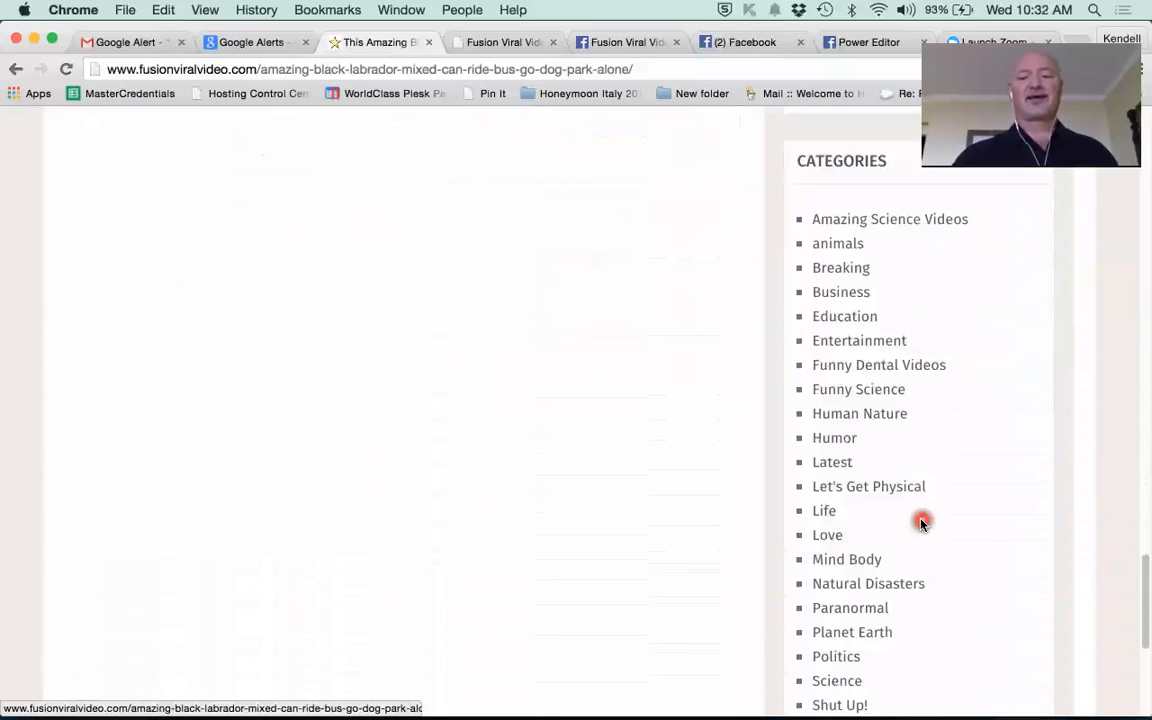
scroll(991, 517, "down", 9)
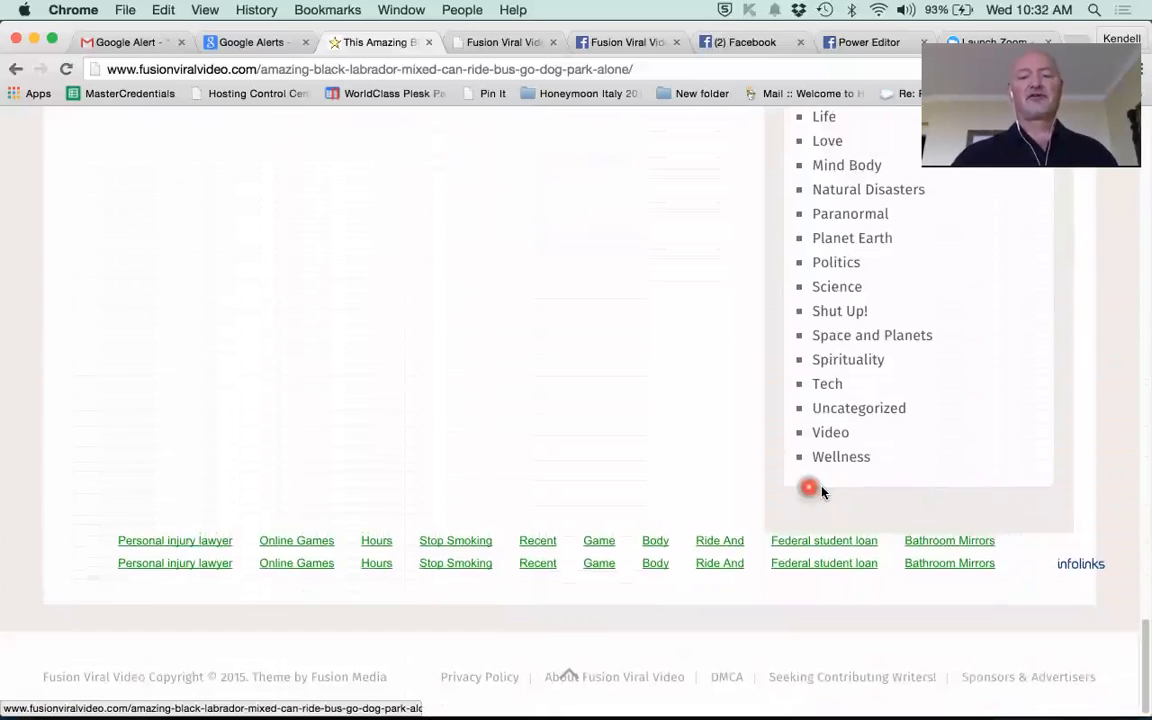
left_click(655, 540)
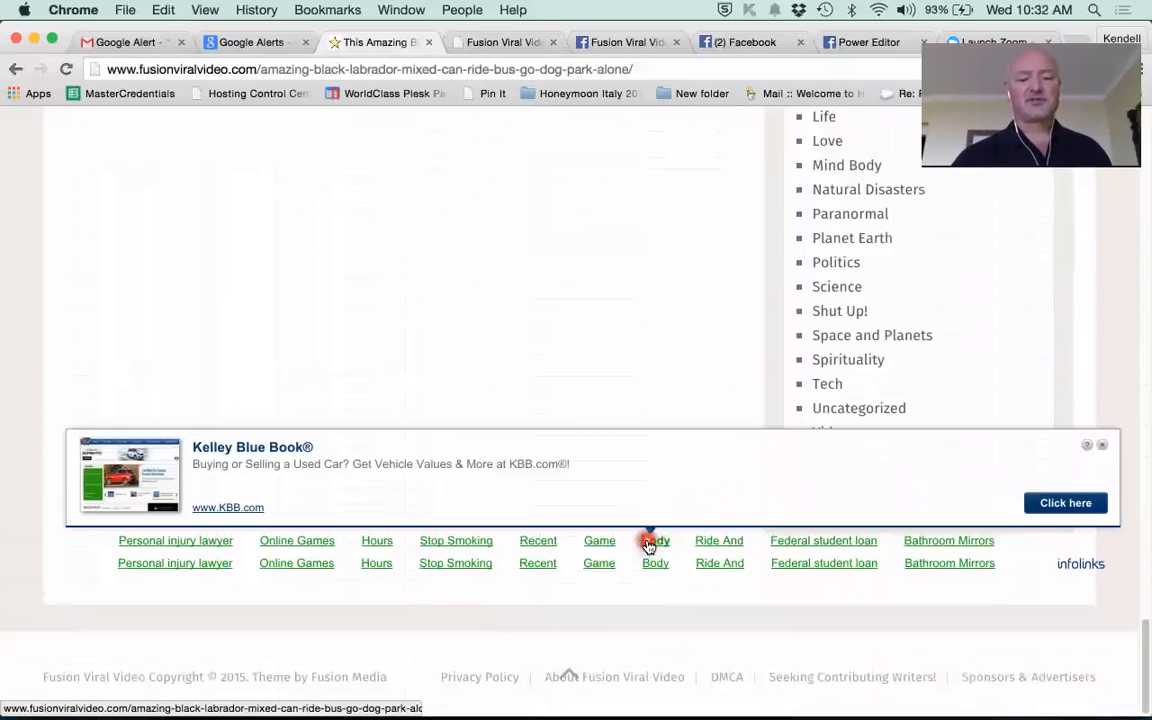
mouse_move(468, 546)
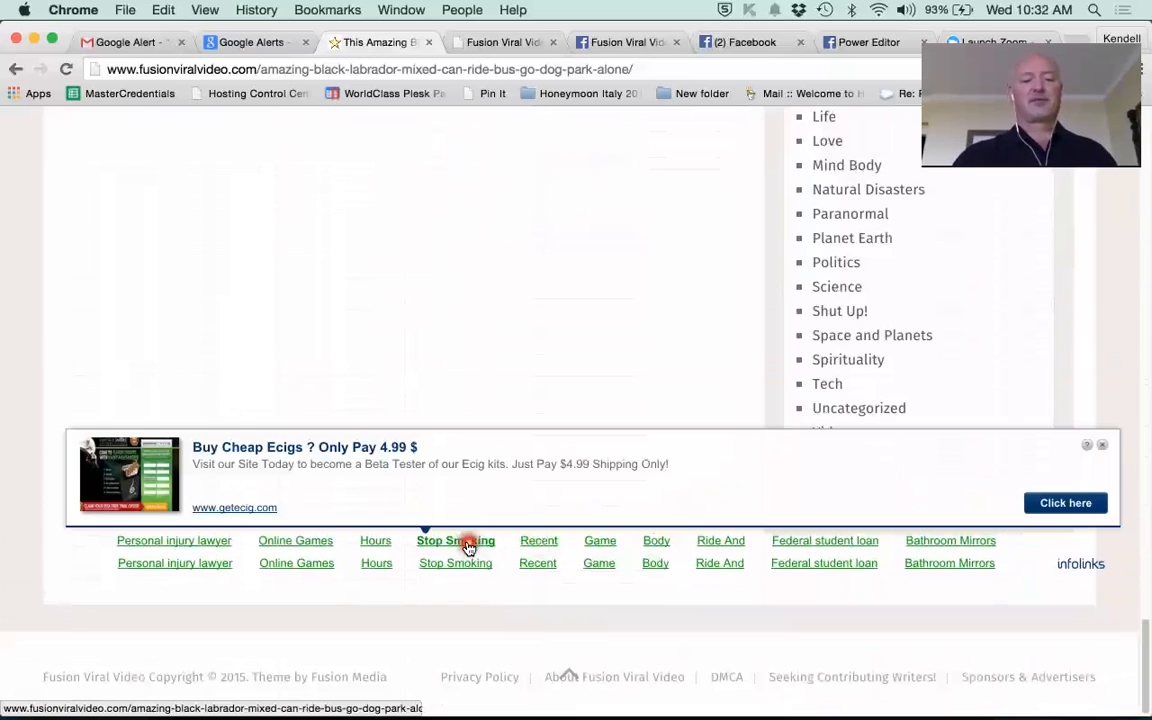
left_click(1104, 449)
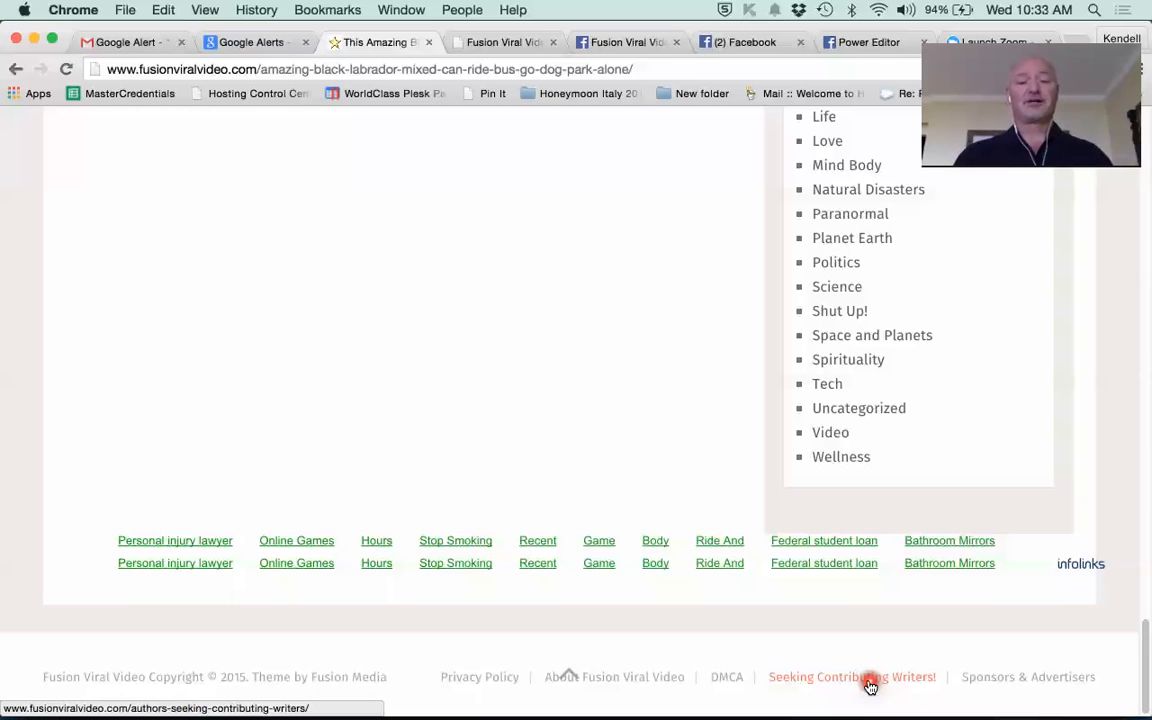
- Return from the Labrador article to the Fusion Viral Video home page
scroll(870, 686, "up", 20)
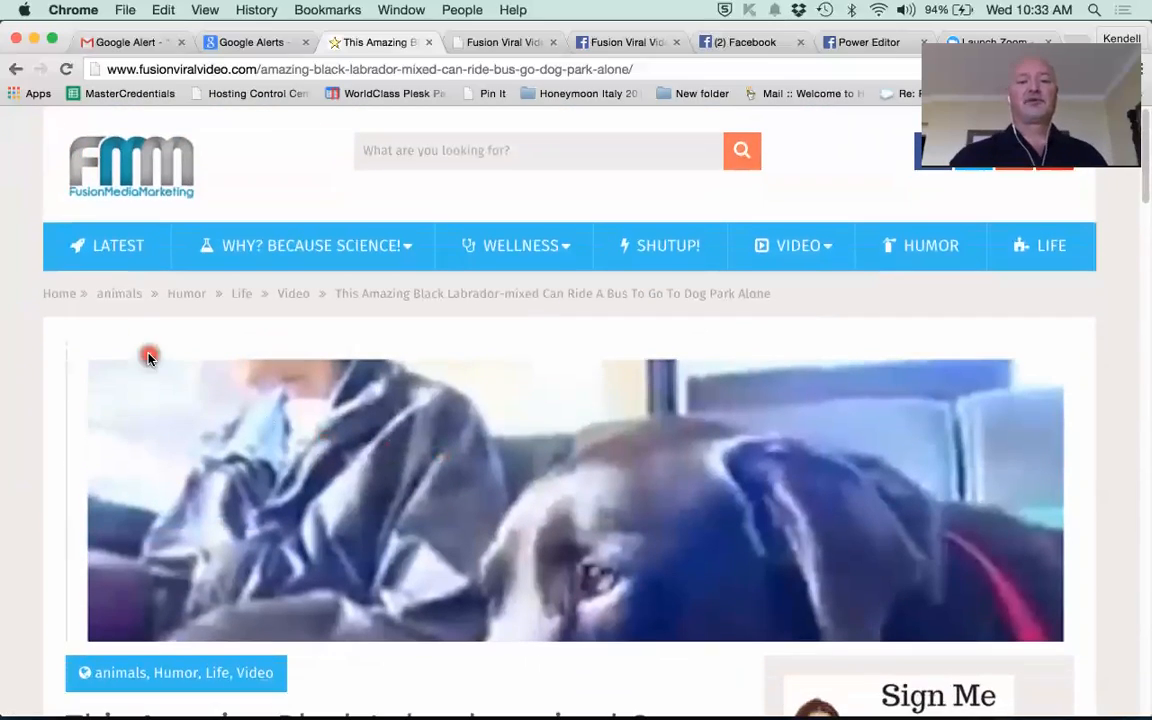
left_click(115, 175)
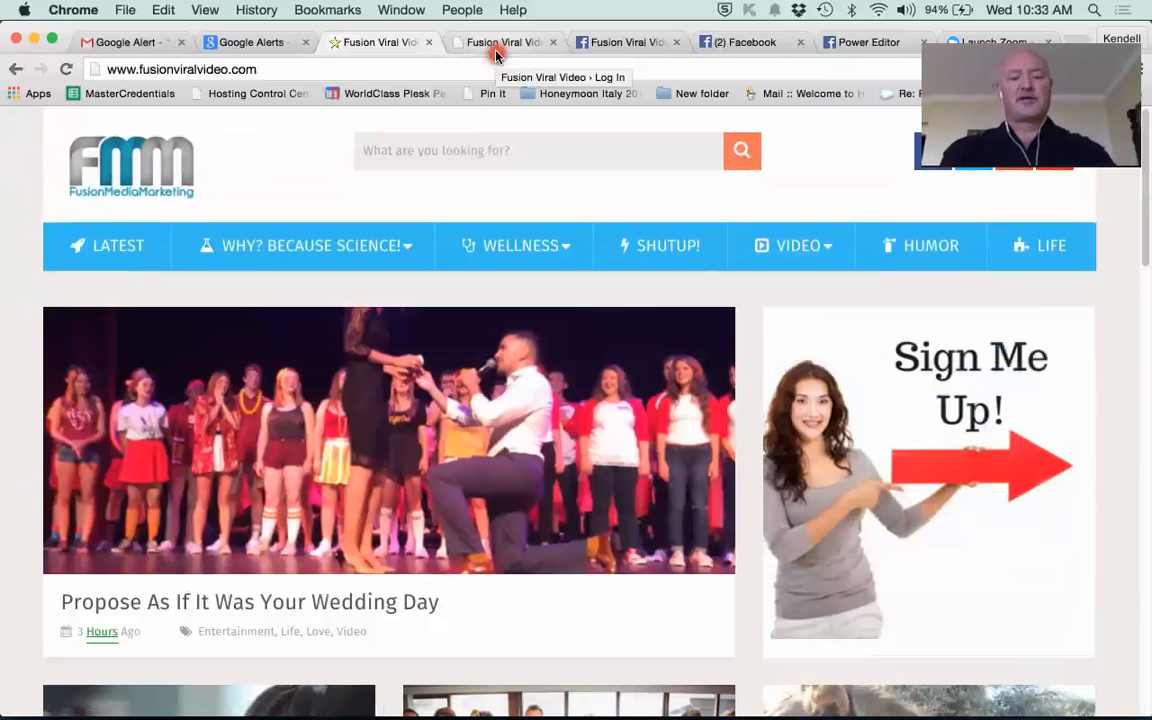
key("super+Tab")
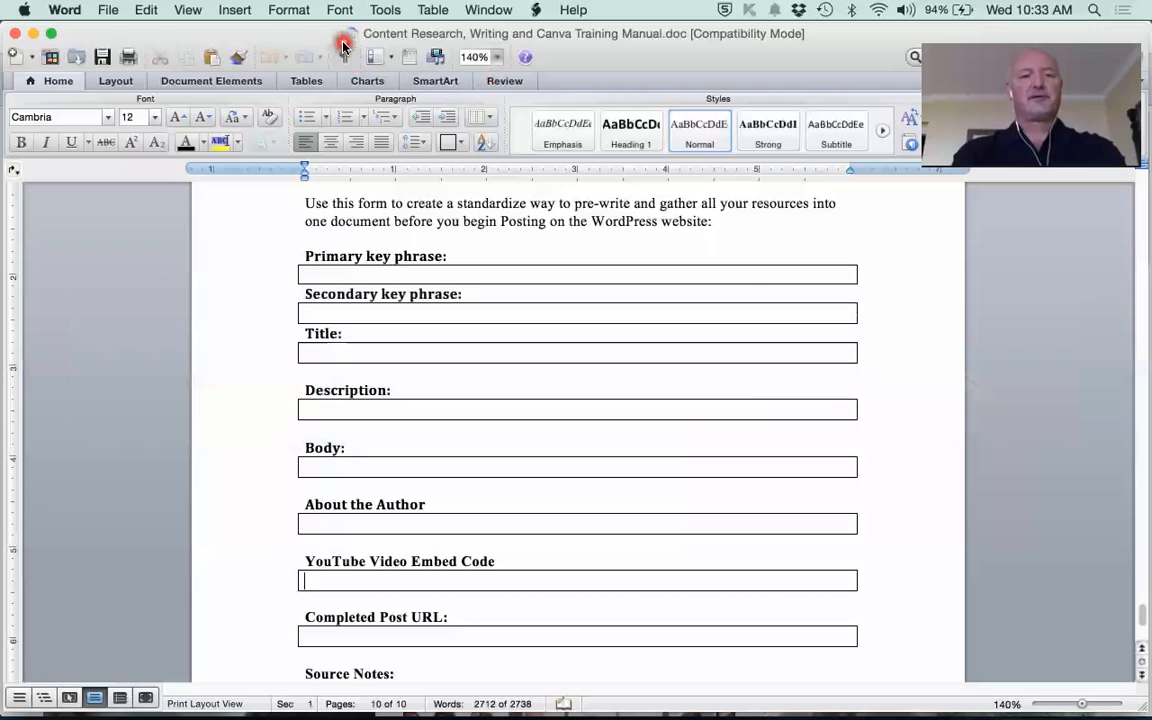
left_click(481, 9)
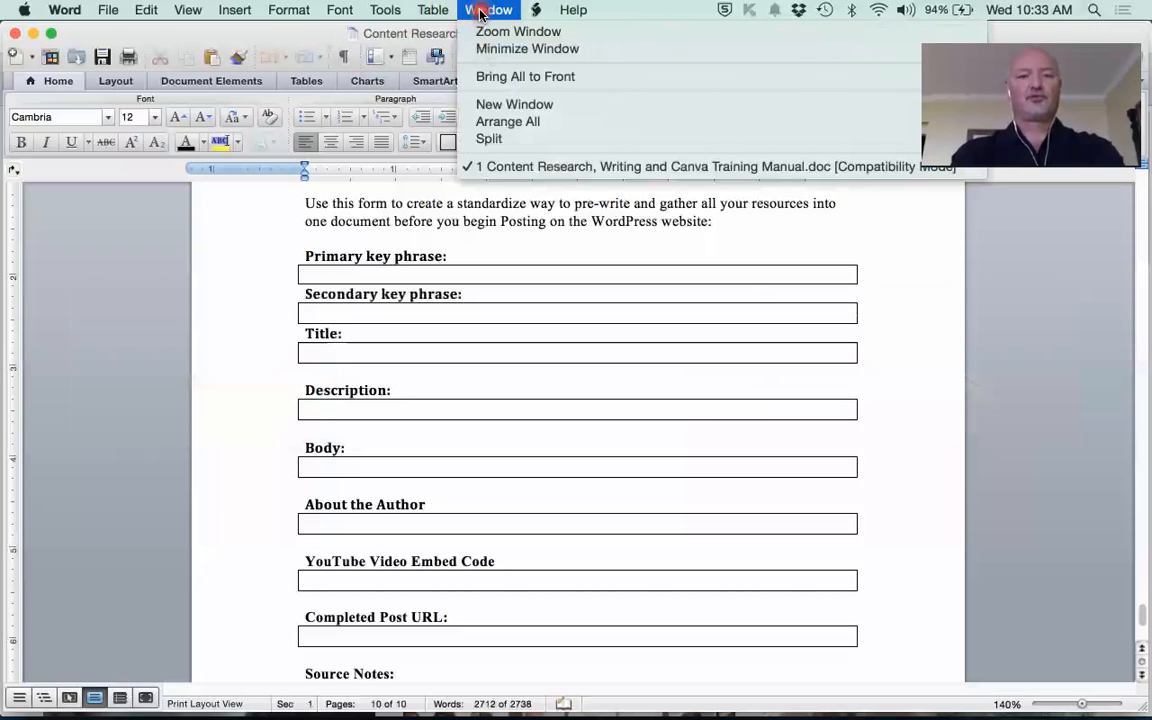
left_click(481, 9)
- Switch to Preview and bring the Fusion Website Posting Plan training manual to the front
key("super+Tab")
key("super+Tab")
key("super+Tab")
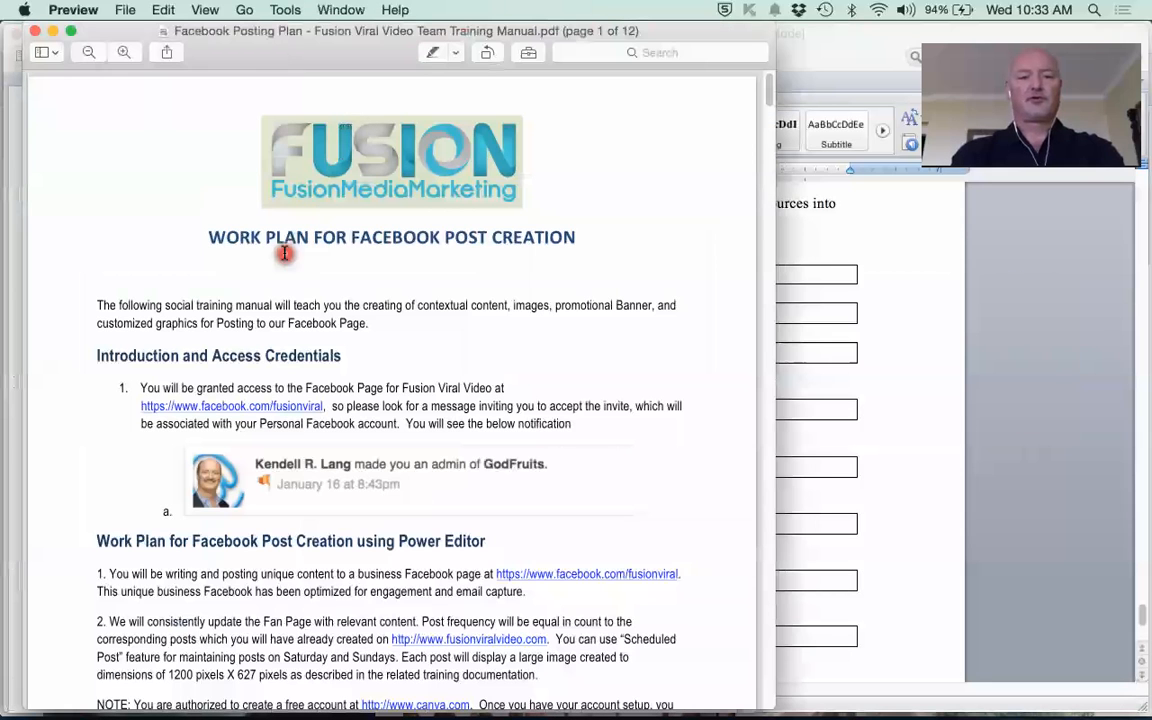
left_click(336, 9)
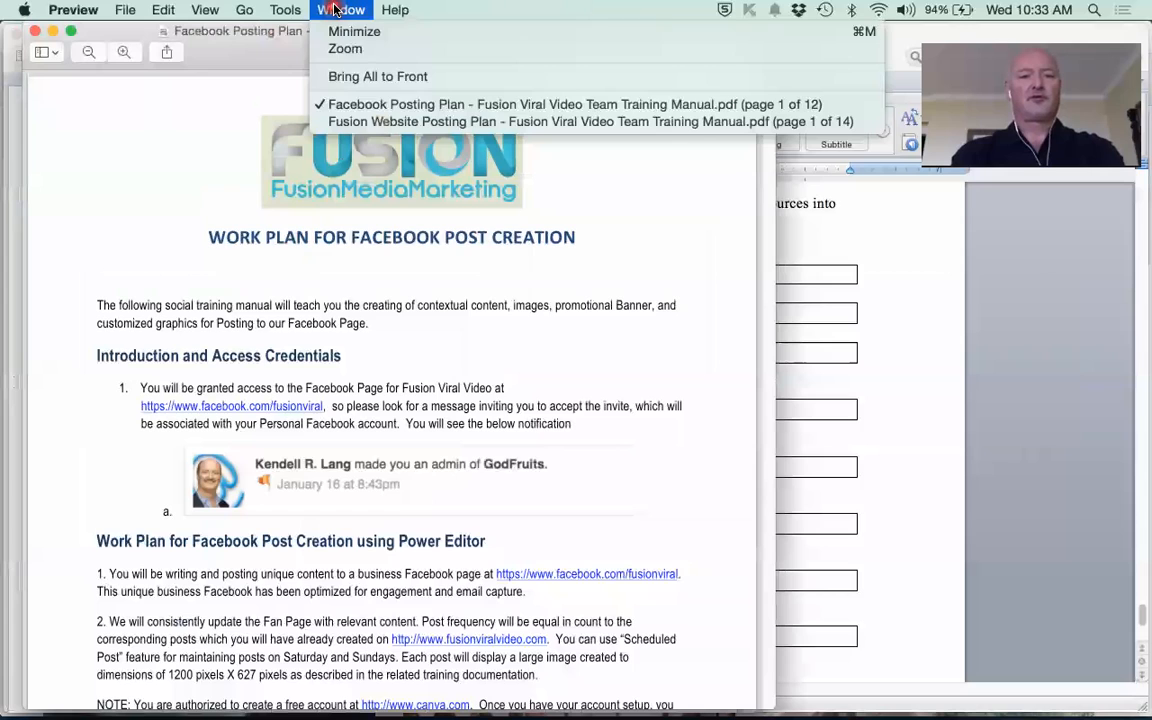
left_click(348, 124)
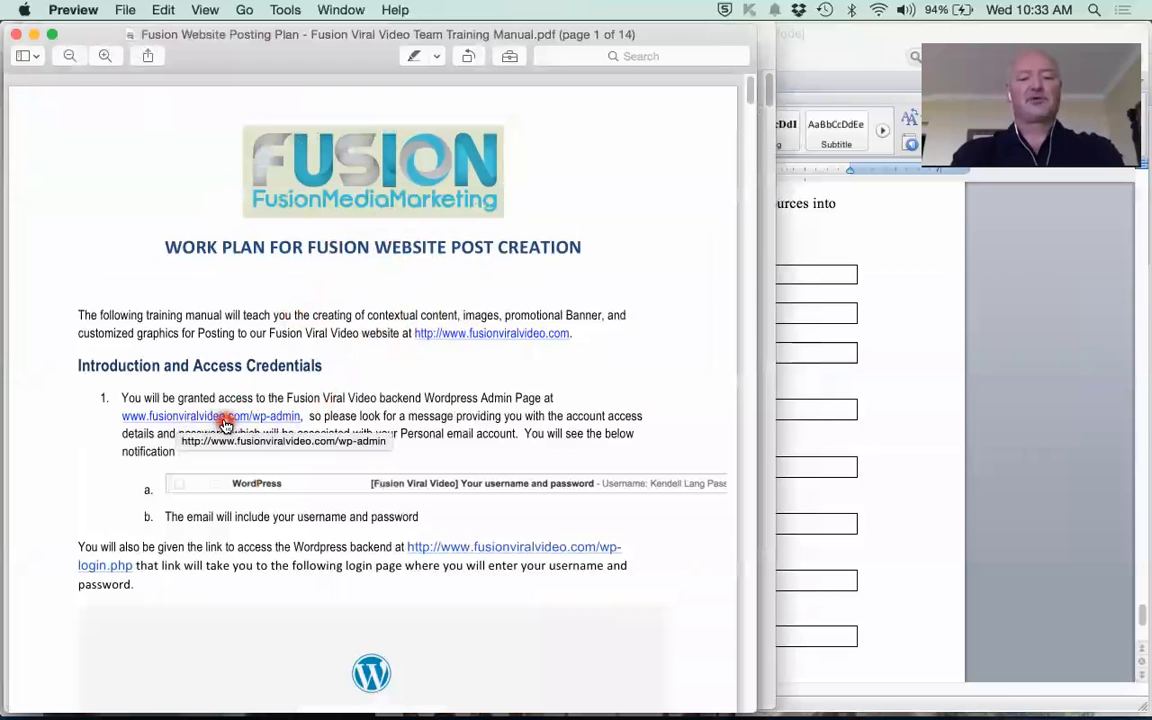
- Switch back to Chrome and log in to the Fusion Viral Video WordPress admin with the prefilled credentials
key("super+Tab")
key("super+Tab")
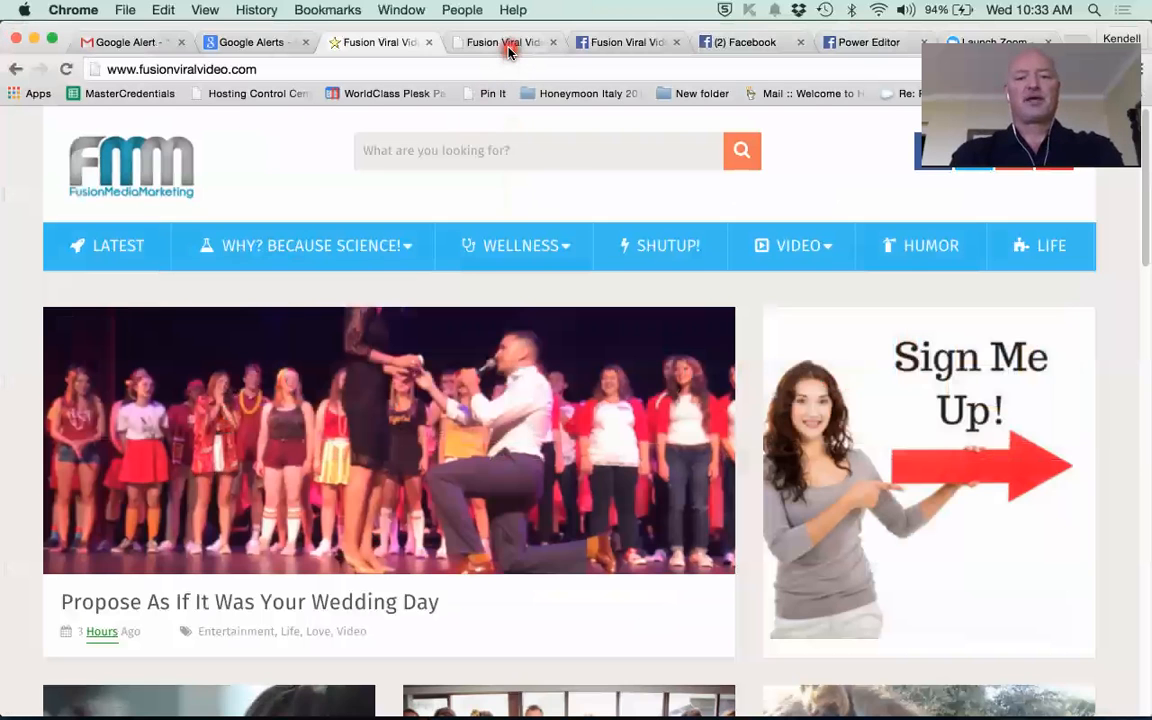
left_click(508, 52)
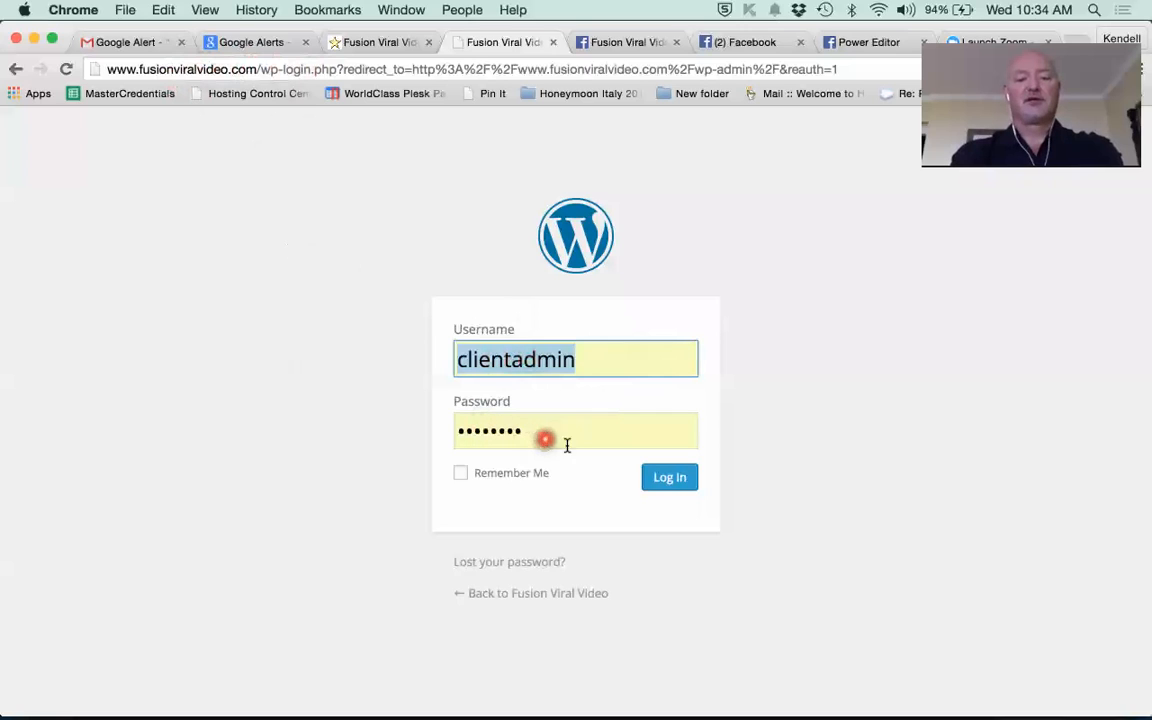
left_click(670, 480)
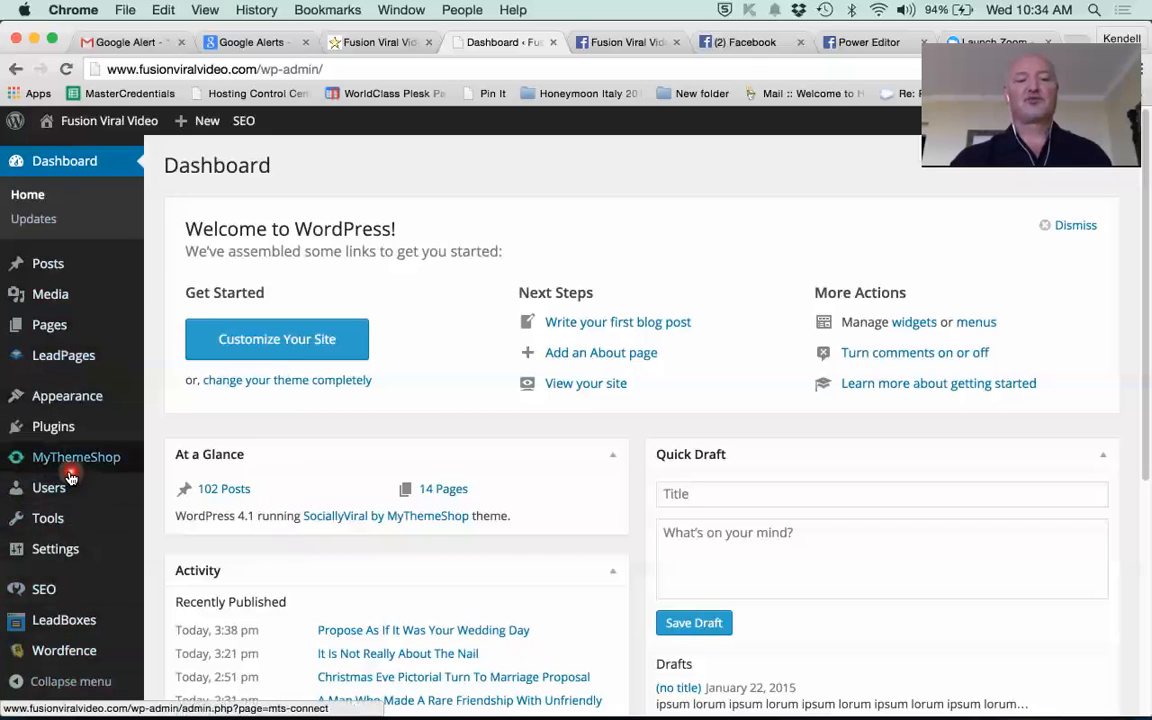
- Open the list of all WordPress posts and review their authors, categories, tags, featured images and SEO columns
mouse_move(70, 357)
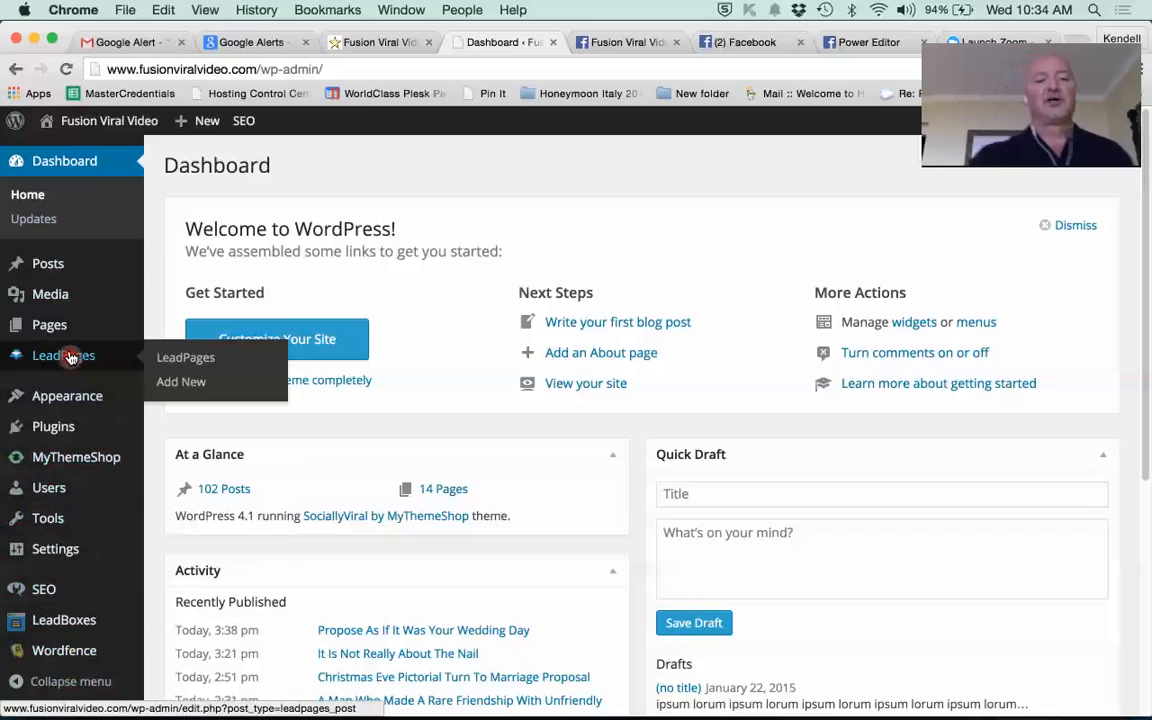
mouse_move(46, 260)
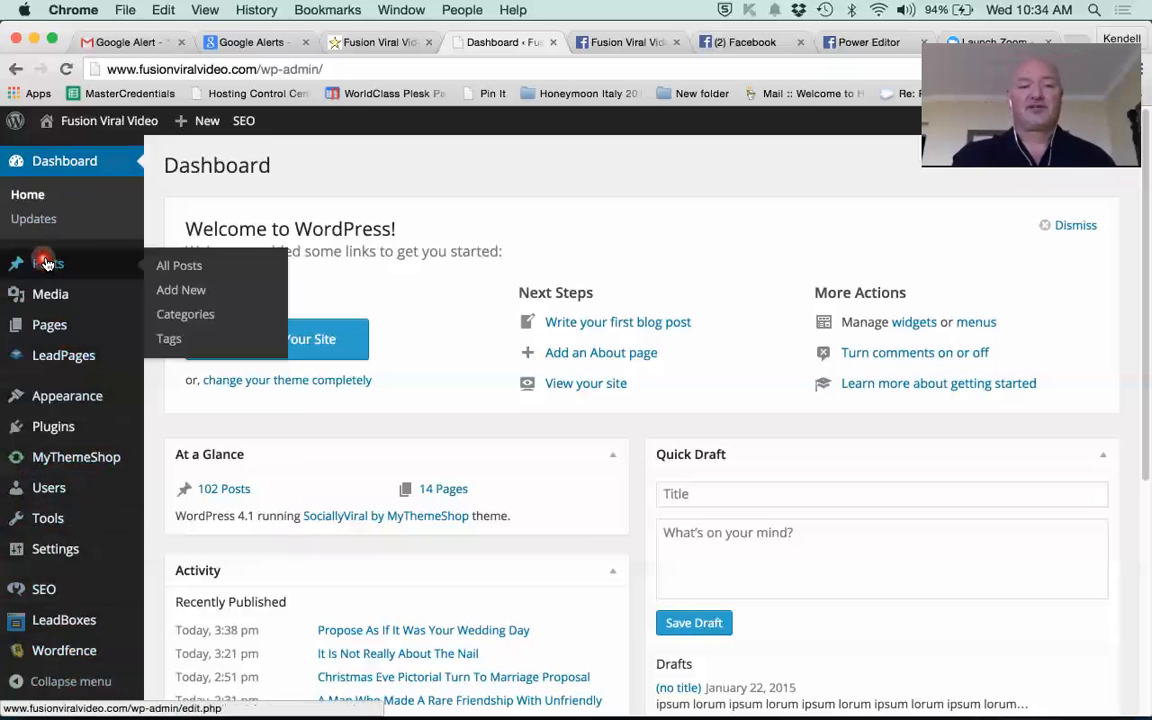
left_click(42, 267)
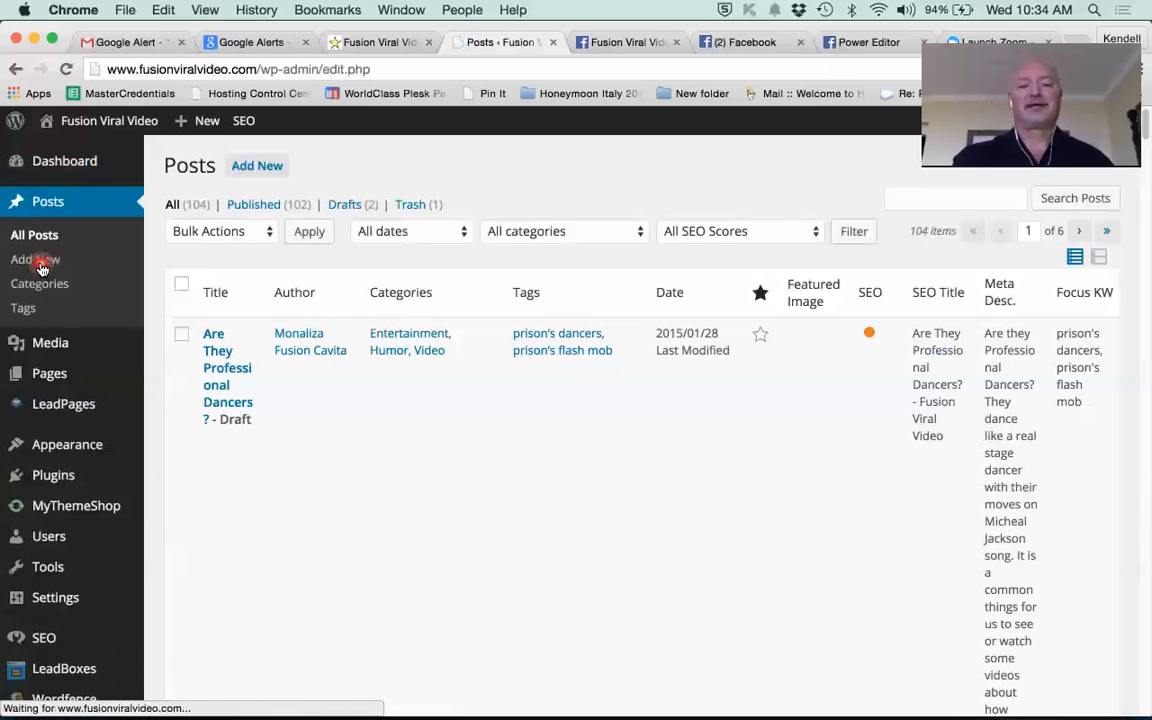
scroll(343, 383, "down", 3)
scroll(343, 383, "down", 10)
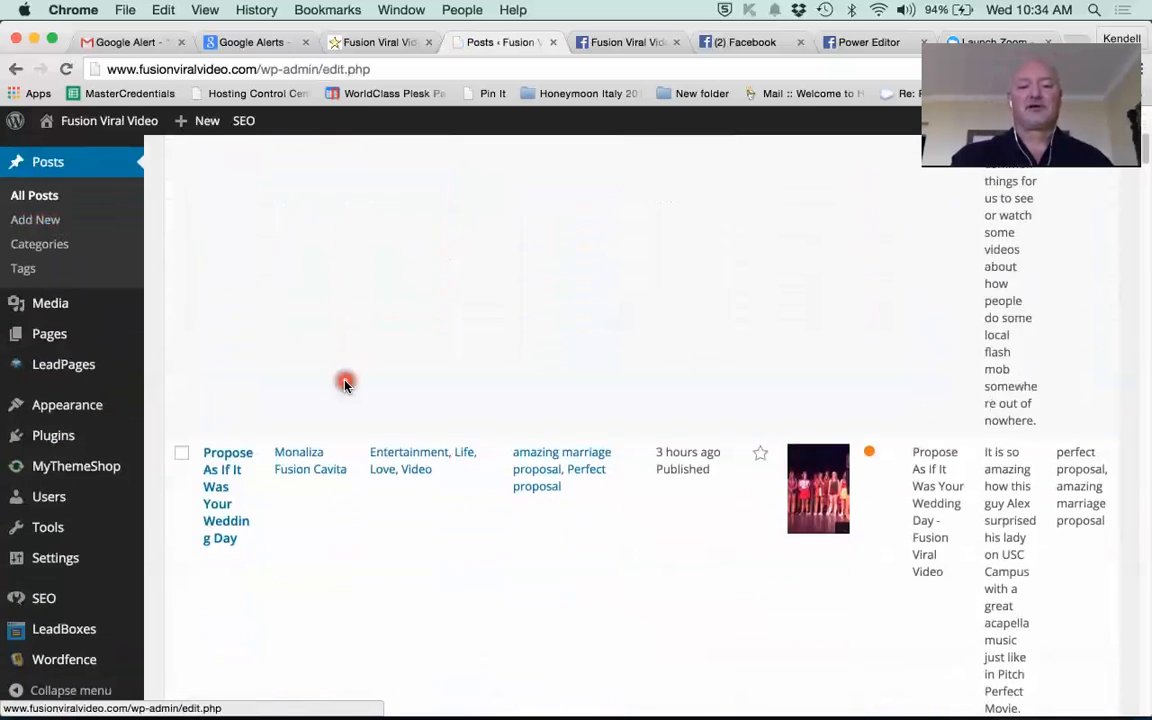
scroll(345, 385, "down", 1)
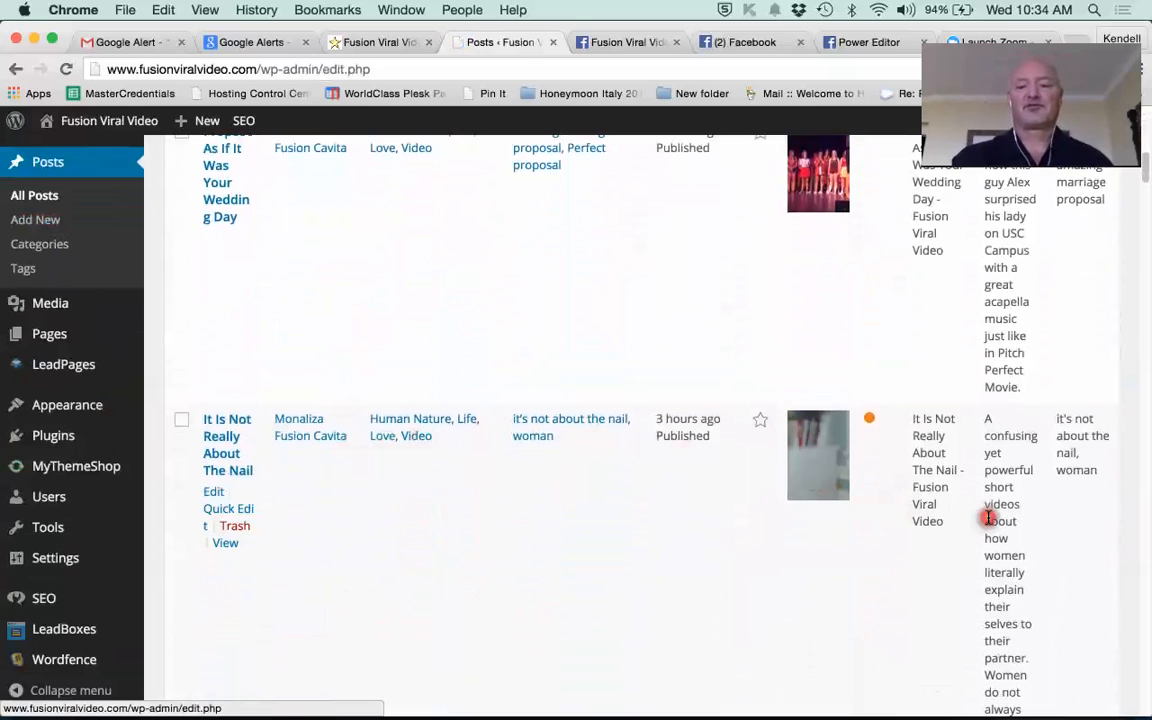
scroll(612, 527, "up", 10)
scroll(612, 527, "up", 3)
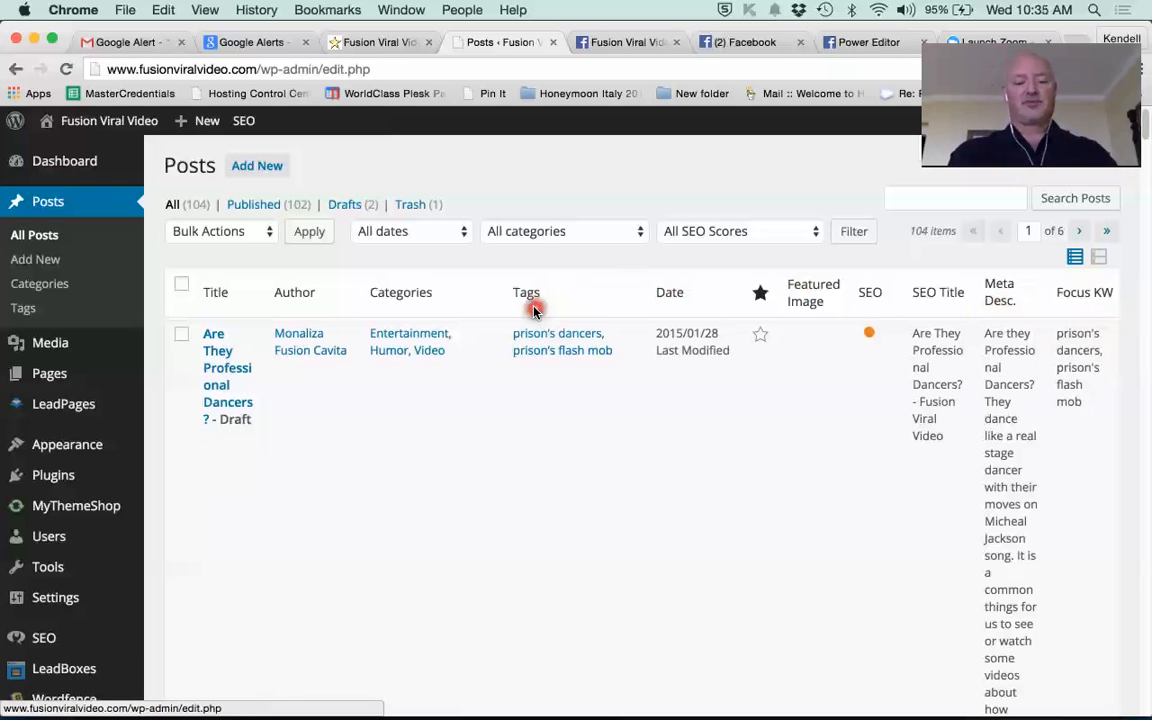
- Switch to the Website Posting Plan manual in Preview and read its access credentials and the numbered WordPress post work plan
key("super+Tab")
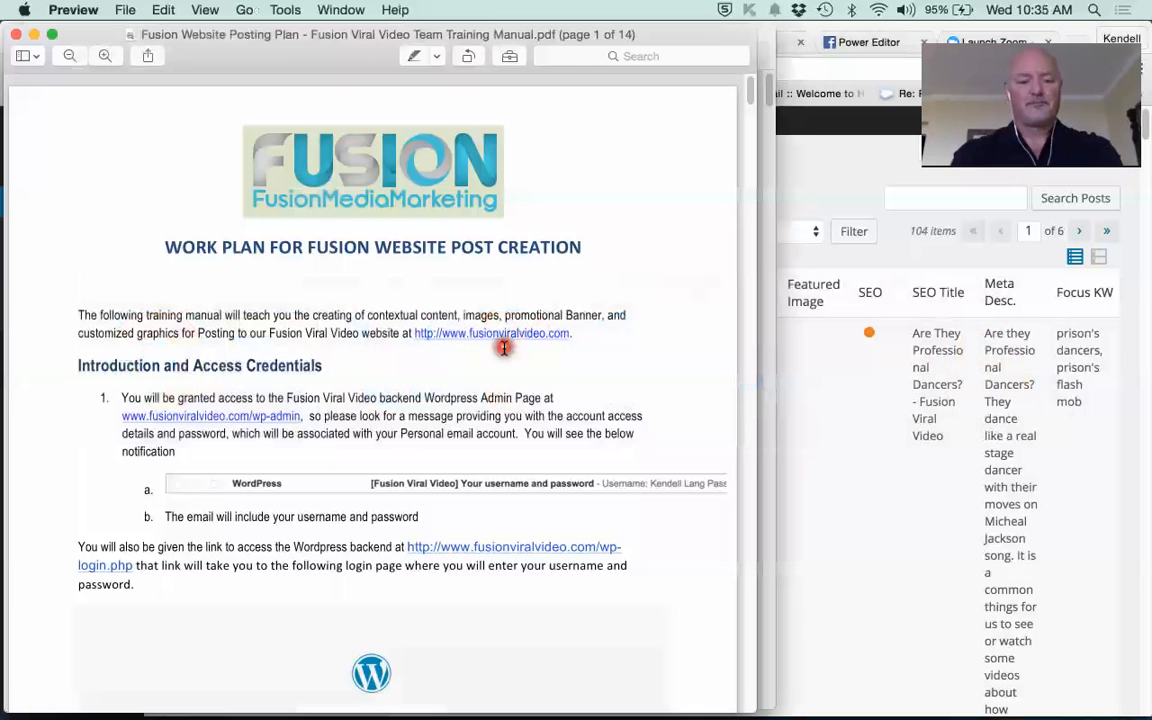
scroll(504, 347, "down", 10)
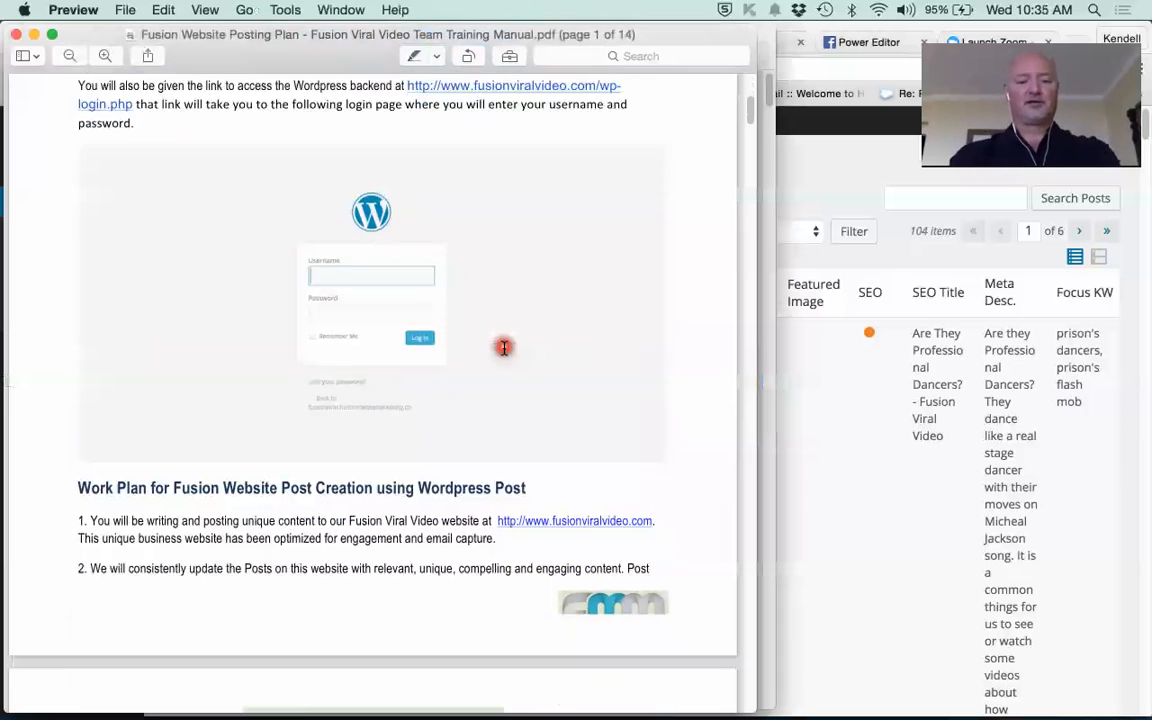
scroll(504, 347, "down", 5)
scroll(480, 342, "down", 3)
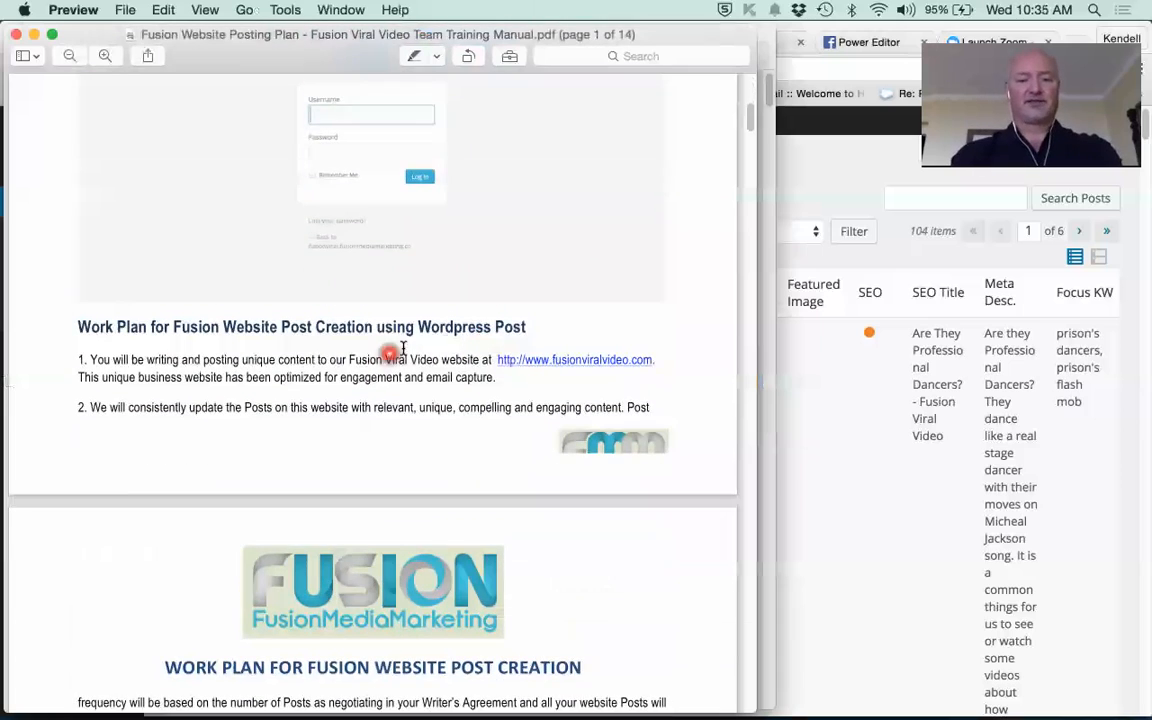
scroll(402, 347, "down", 5)
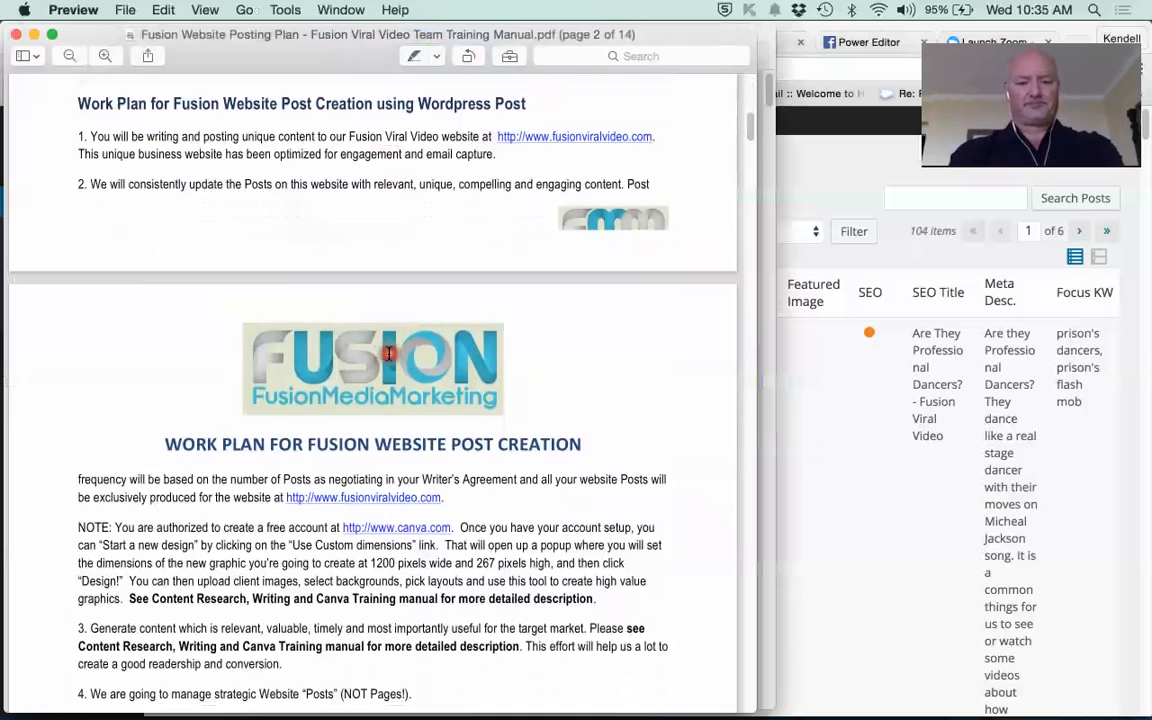
scroll(390, 352, "down", 5)
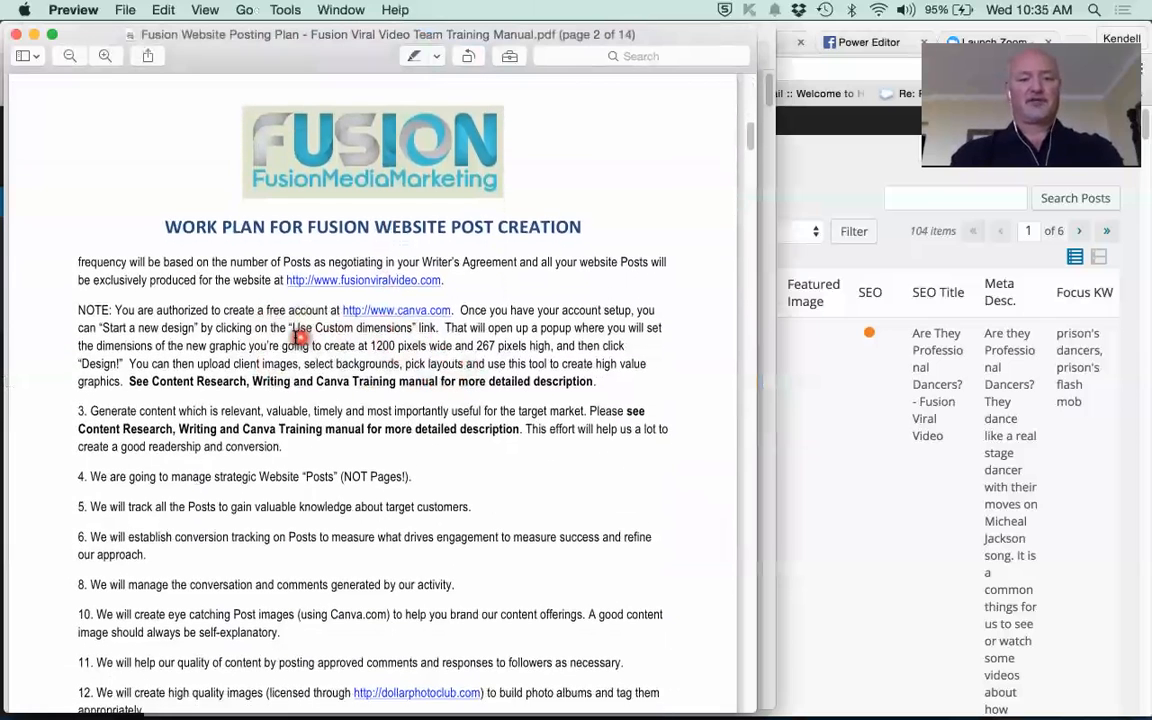
scroll(300, 337, "down", 4)
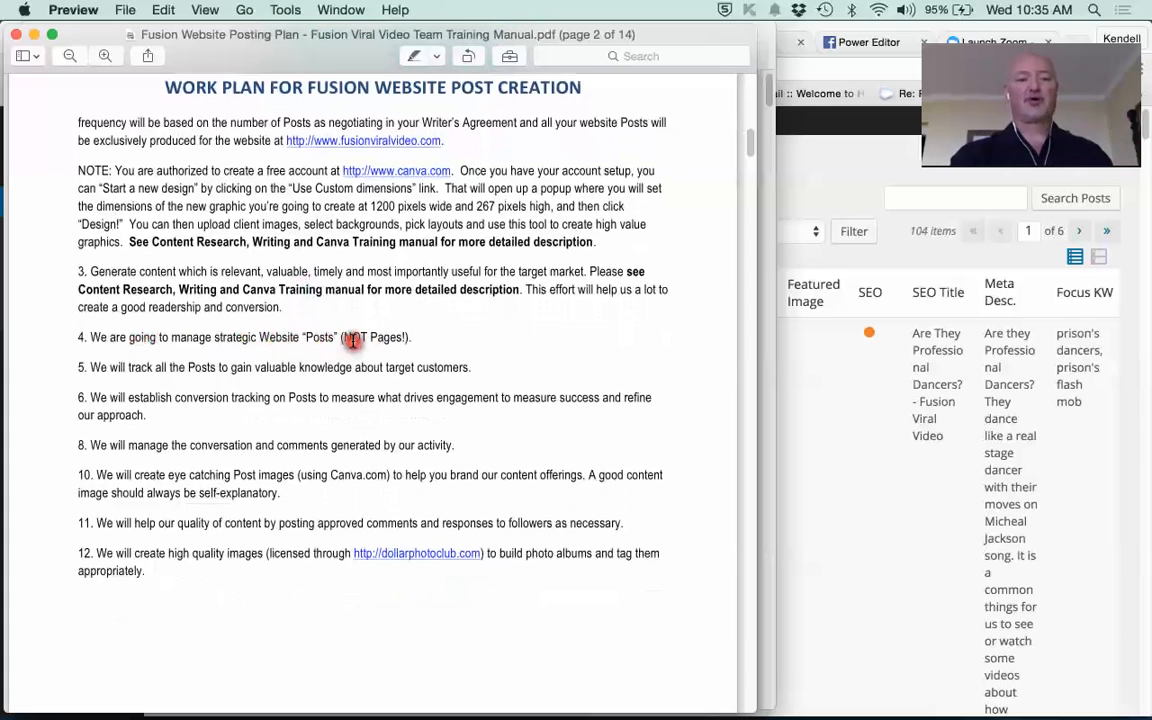
scroll(352, 340, "down", 5)
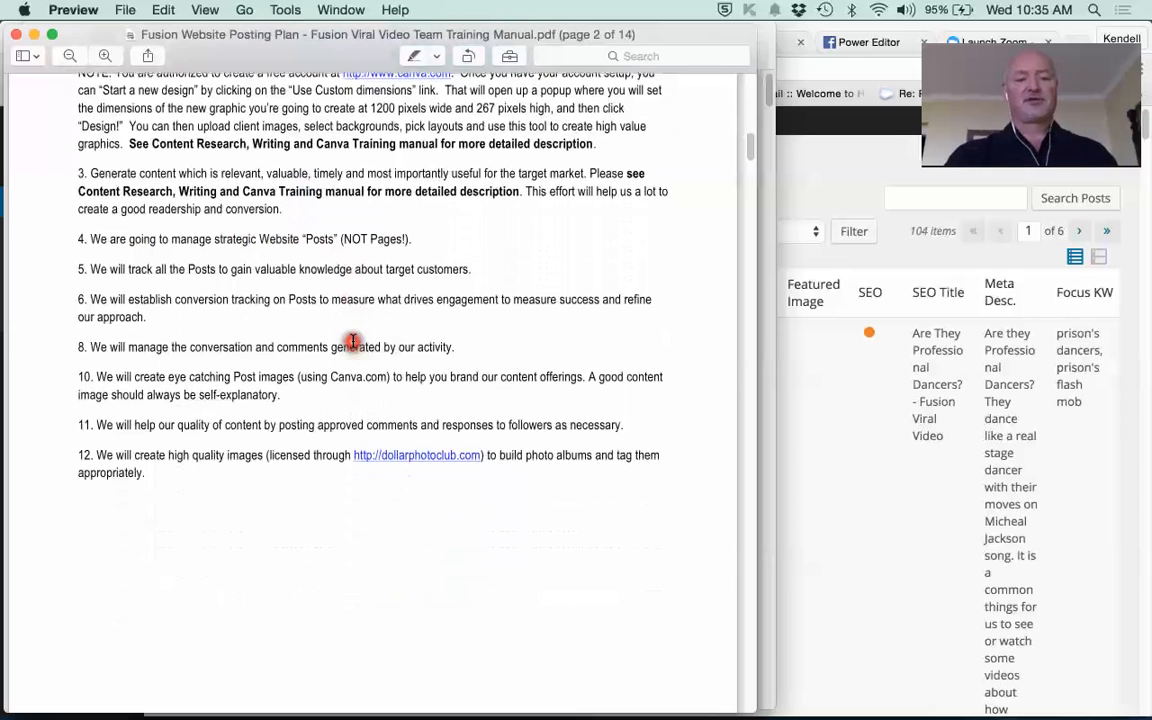
- Read the manual's Post Creation Using Wordpress section, from the login and dashboard screens to the numbered steps for writing a post
scroll(300, 347, "down", 12)
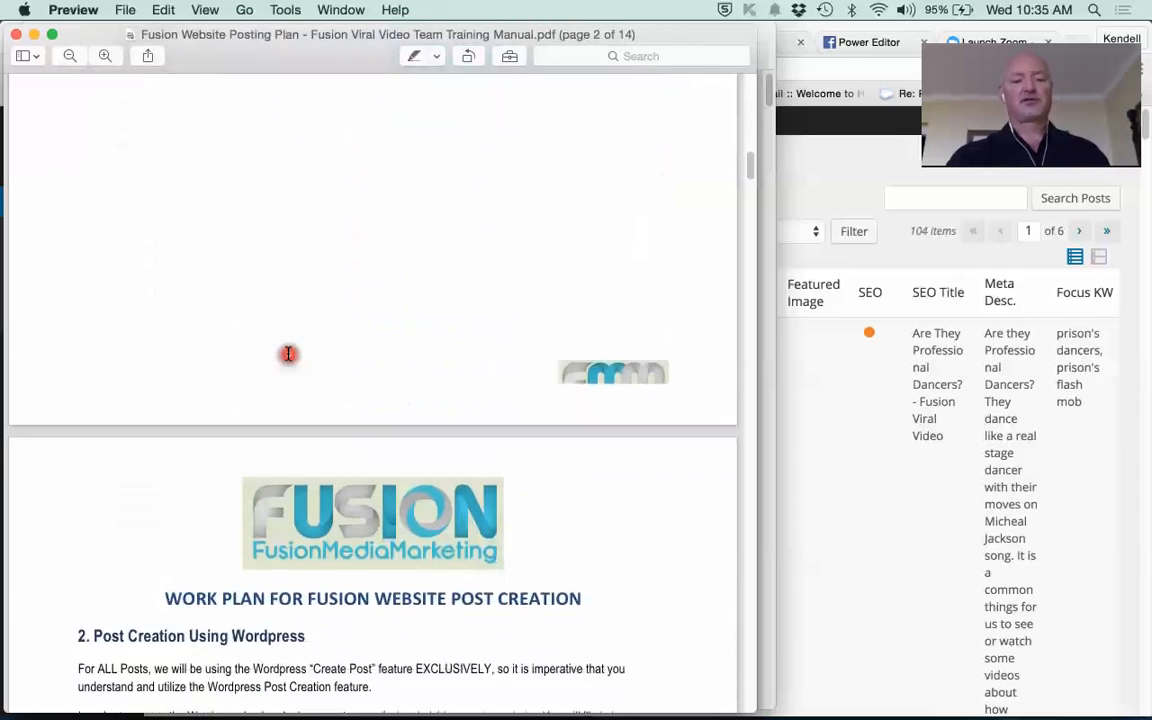
scroll(289, 354, "down", 5)
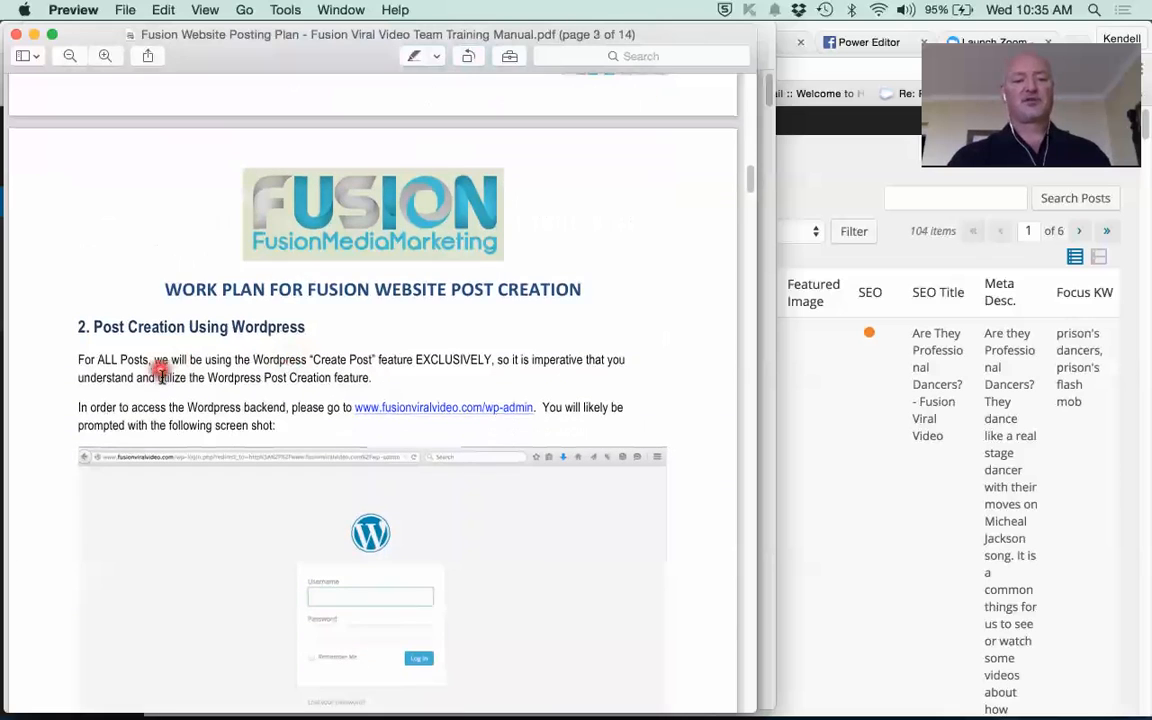
scroll(162, 378, "down", 2)
scroll(162, 380, "down", 15)
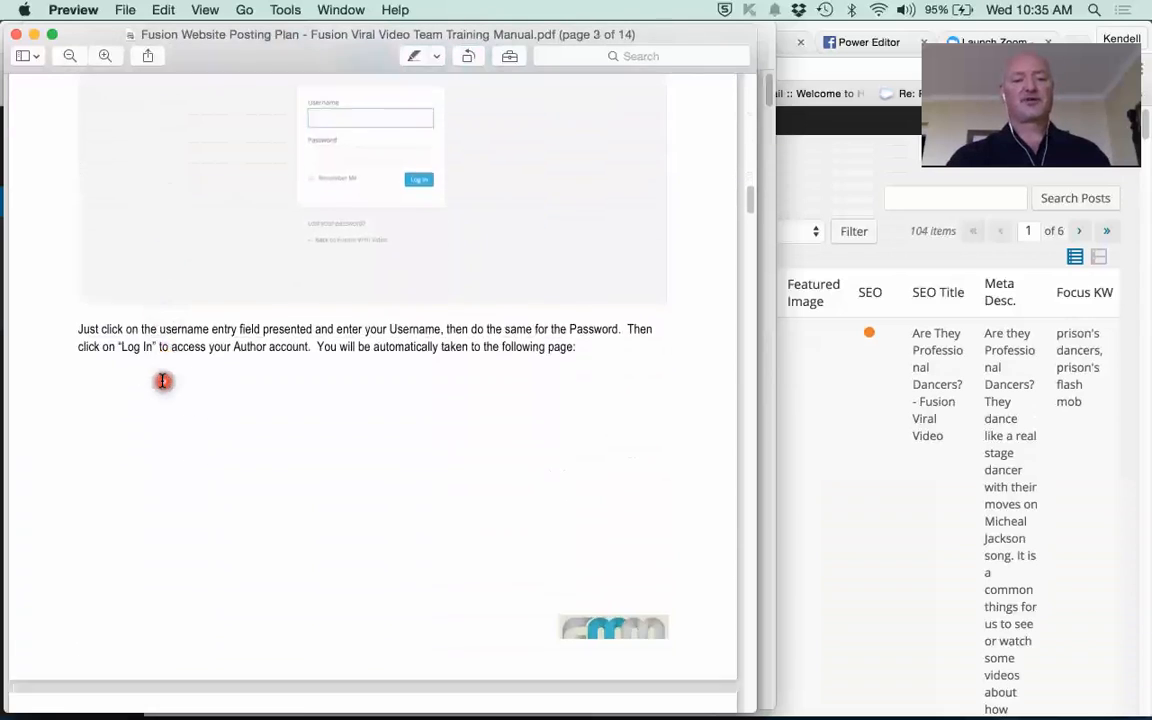
scroll(162, 380, "down", 4)
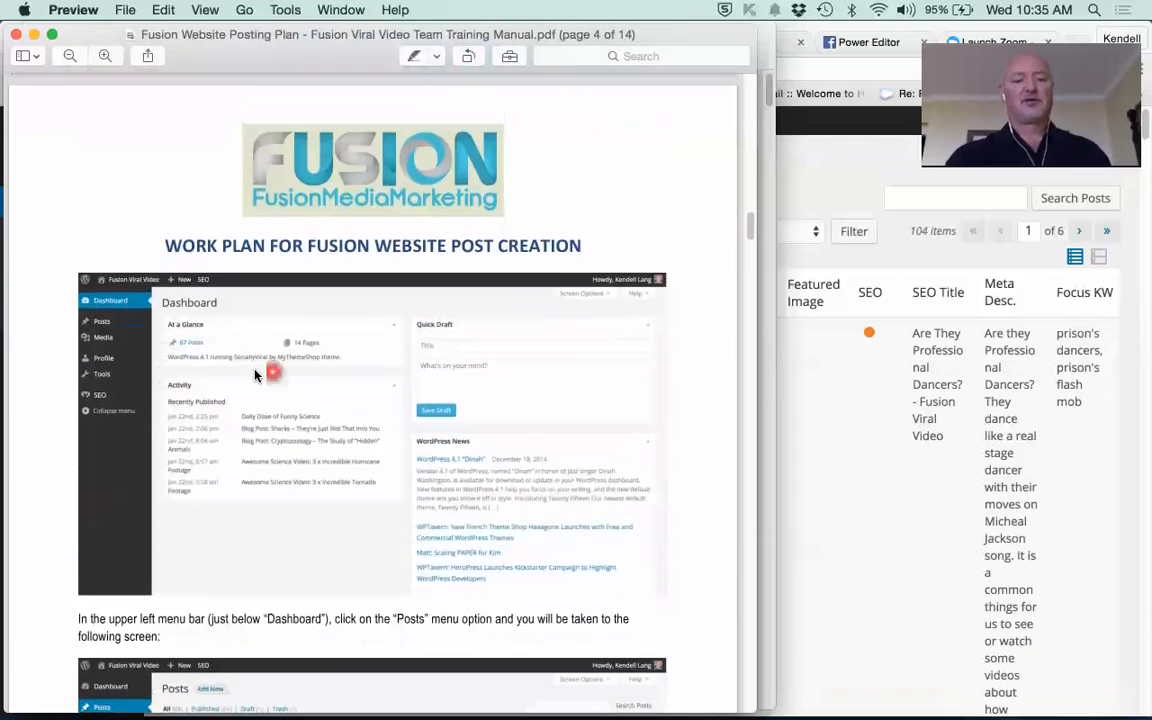
scroll(226, 404, "down", 4)
scroll(226, 404, "down", 5)
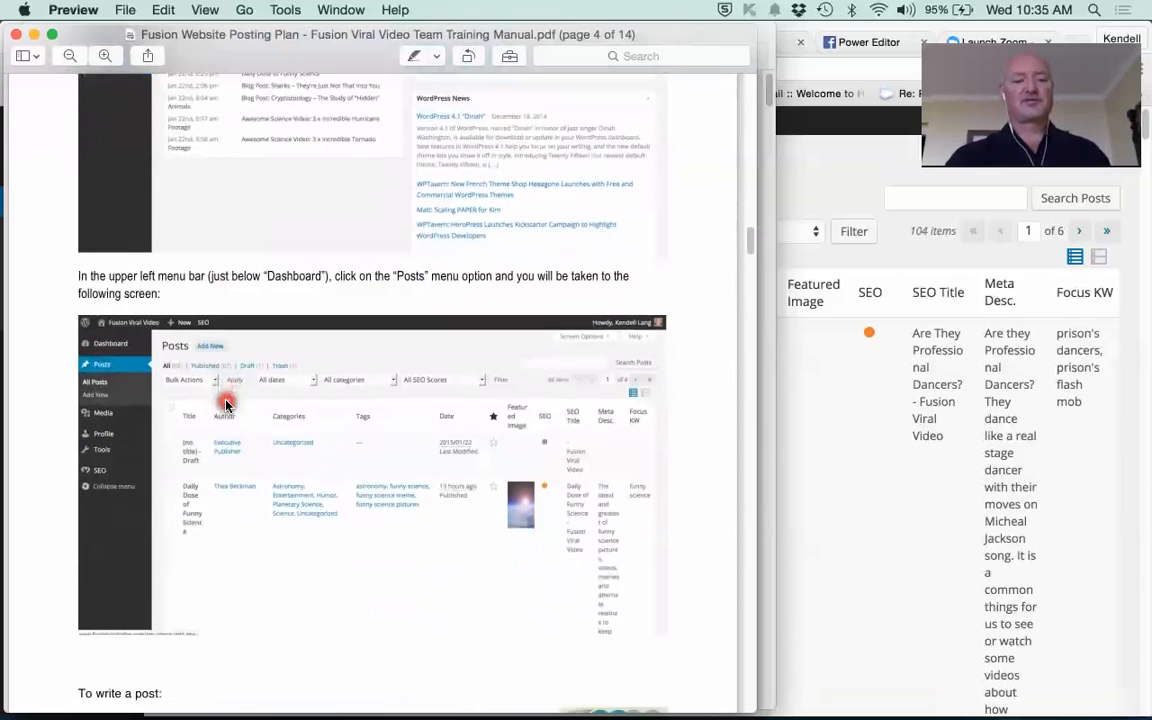
scroll(278, 411, "down", 6)
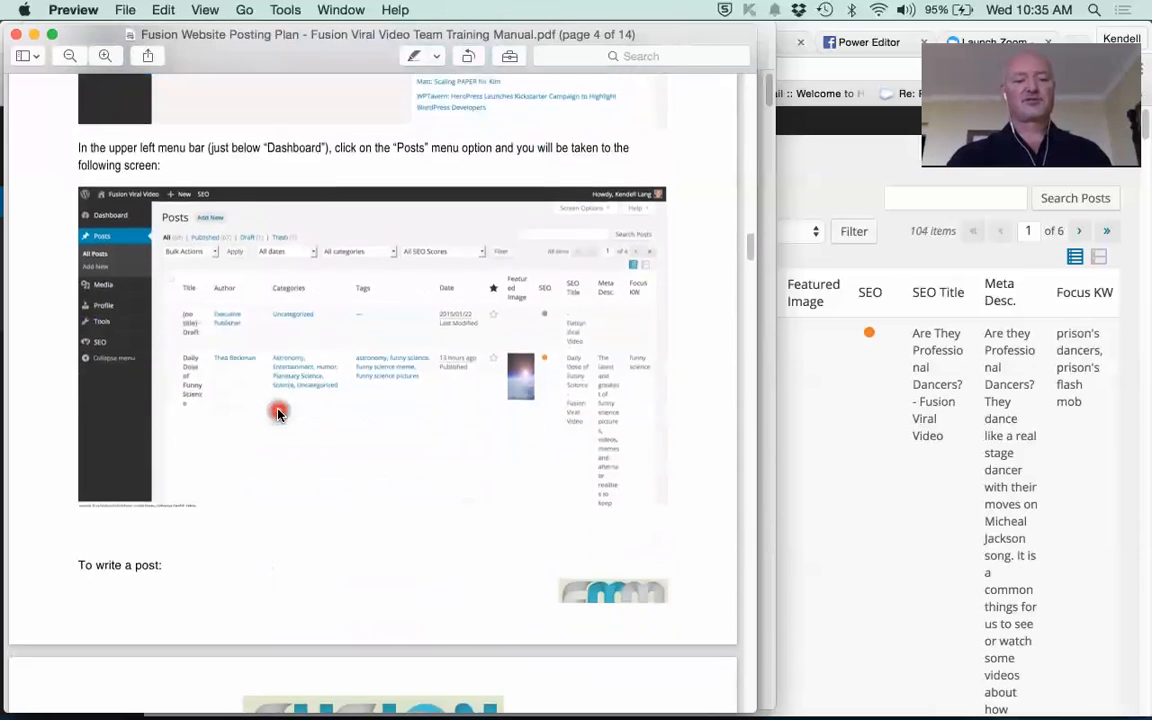
scroll(278, 411, "down", 4)
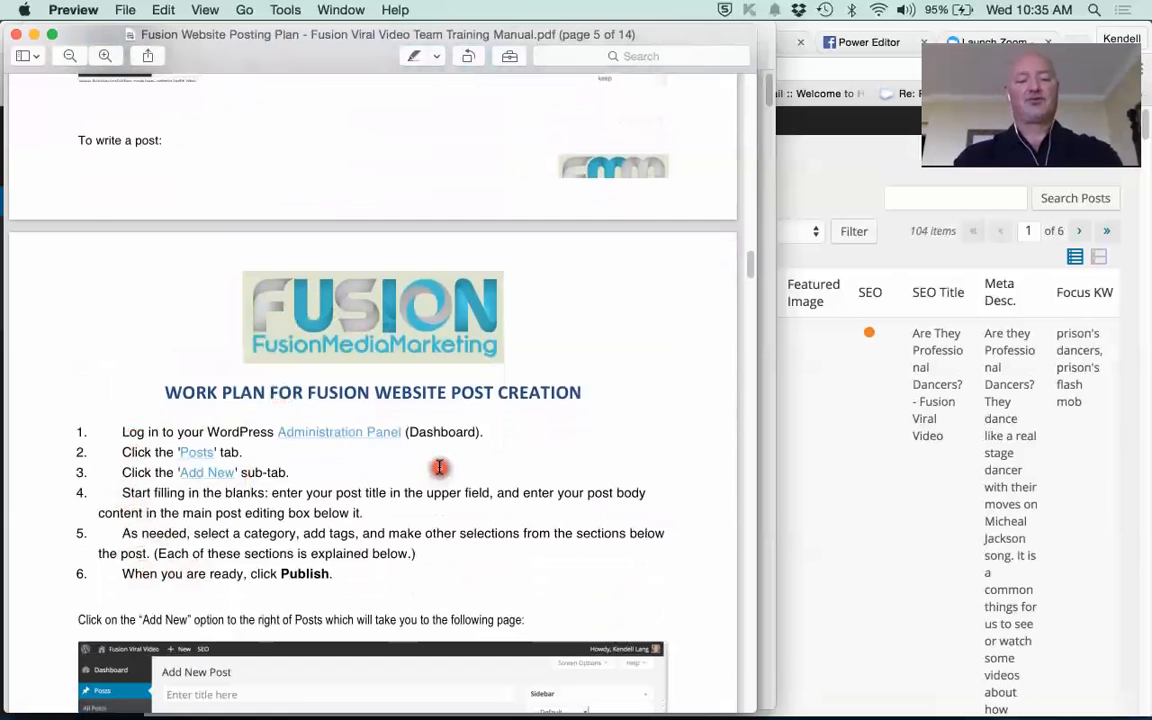
- Switch to Chrome and start a new WordPress post, checking the title field of the pre-writing form in Word
key("super+Tab")
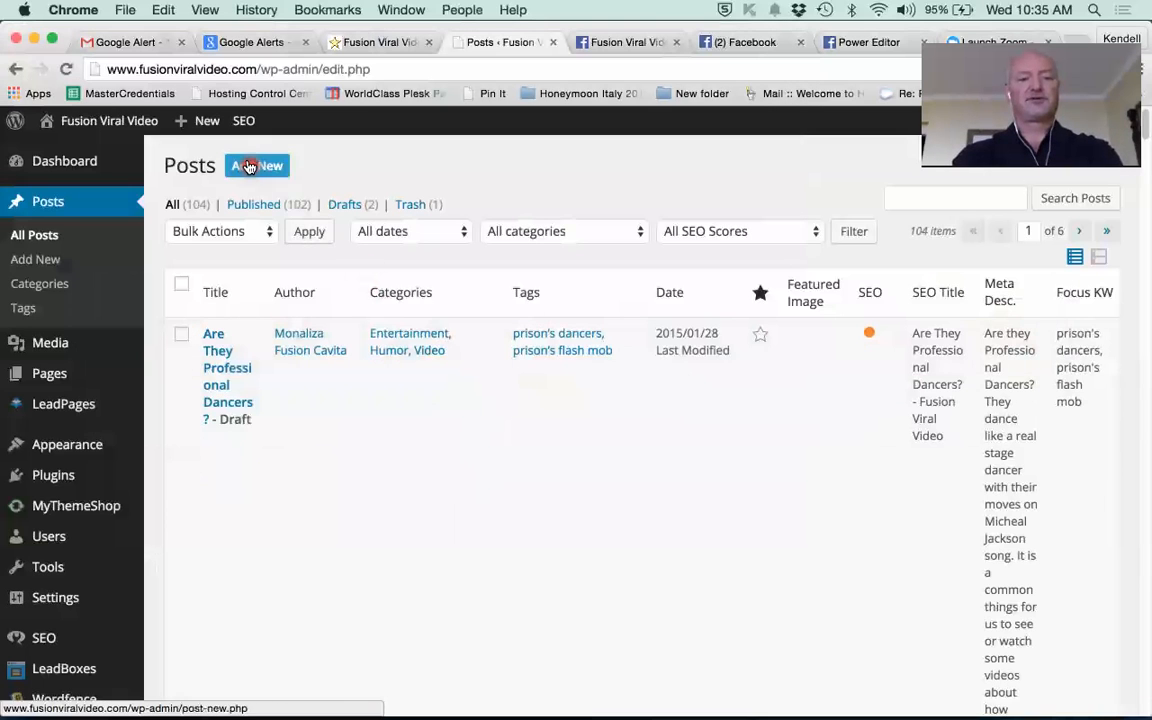
left_click(256, 170)
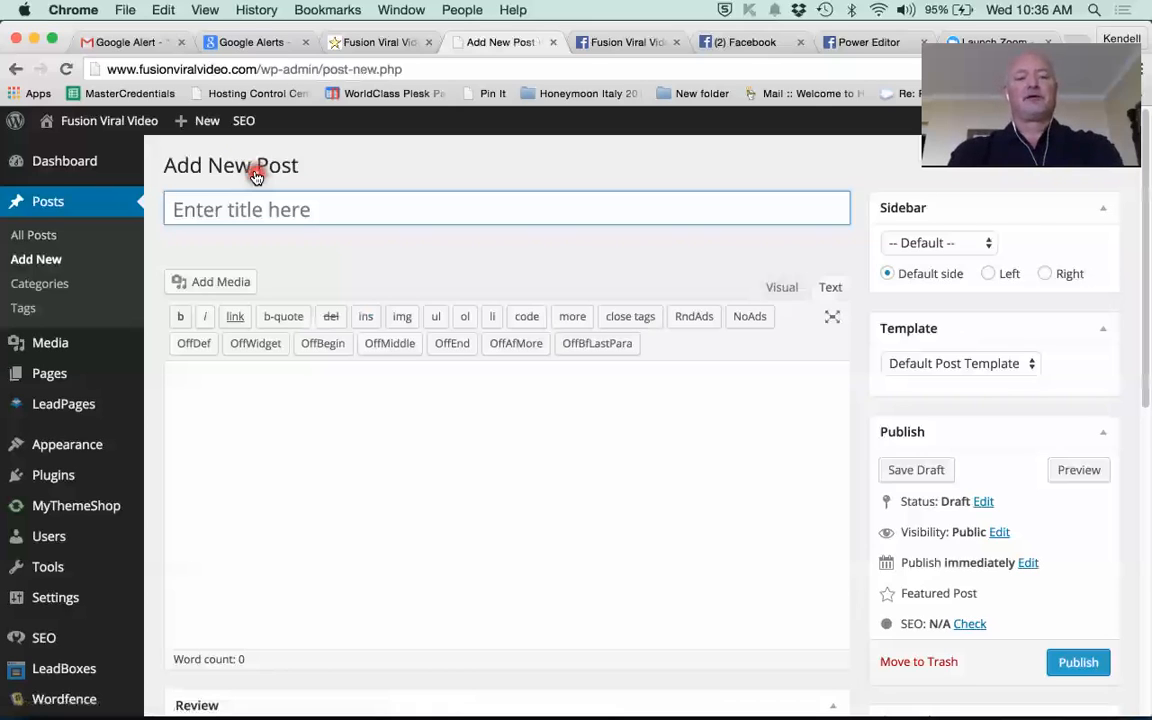
key("super+Tab")
key("super+Tab")
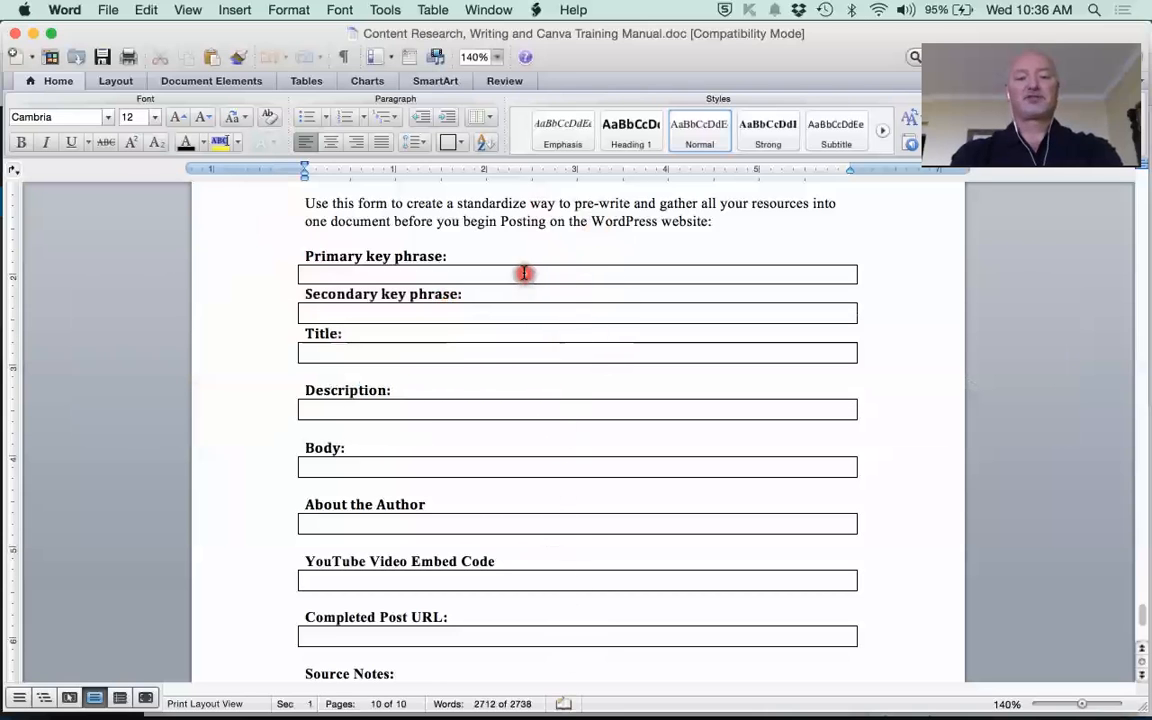
left_click(527, 350)
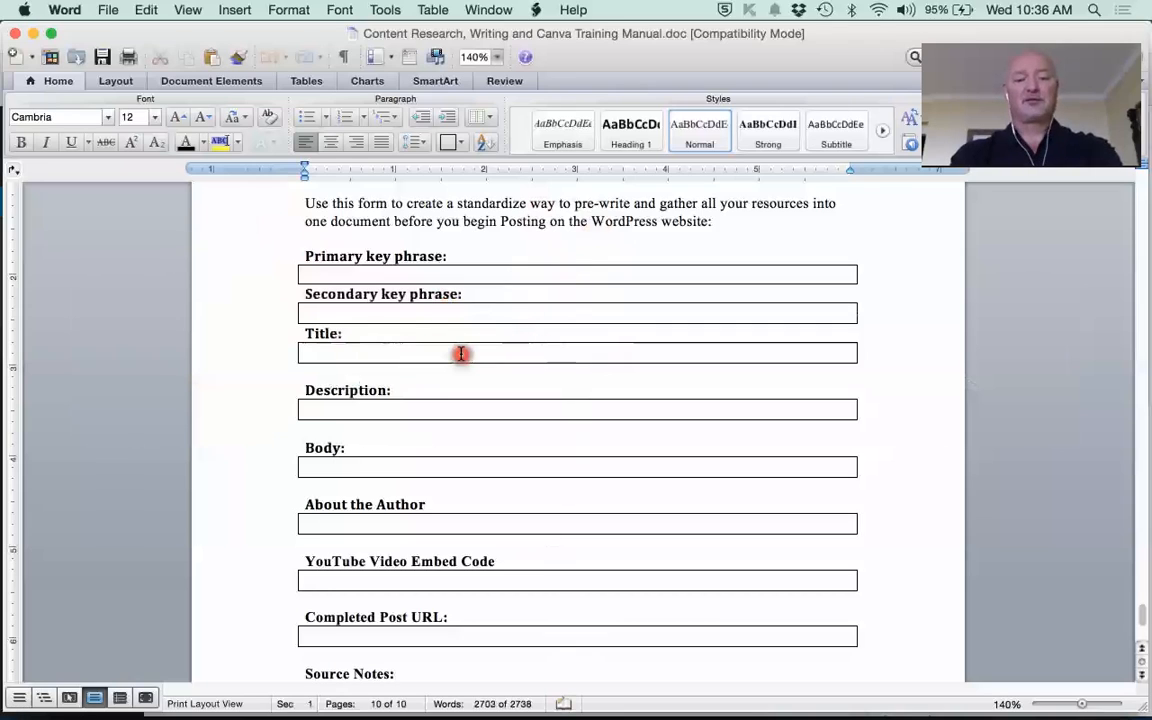
- Return to Chrome and title the new post "This is a Training Session Test Post"
key("super+Tab")
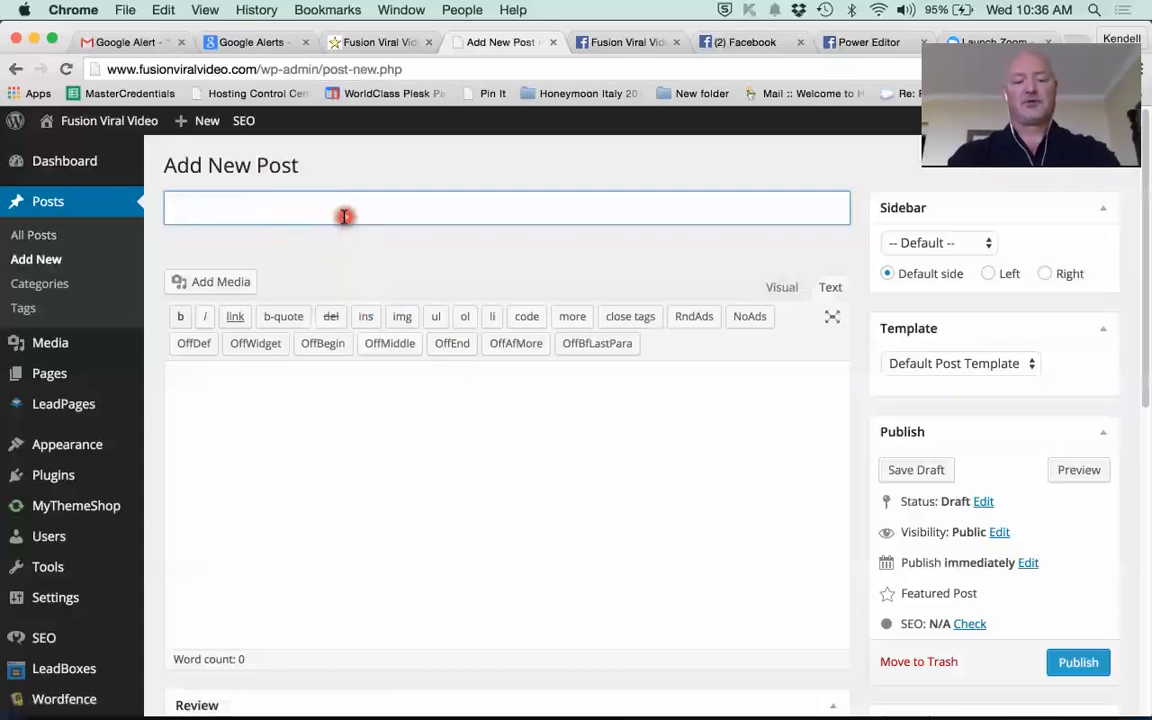
type("T")
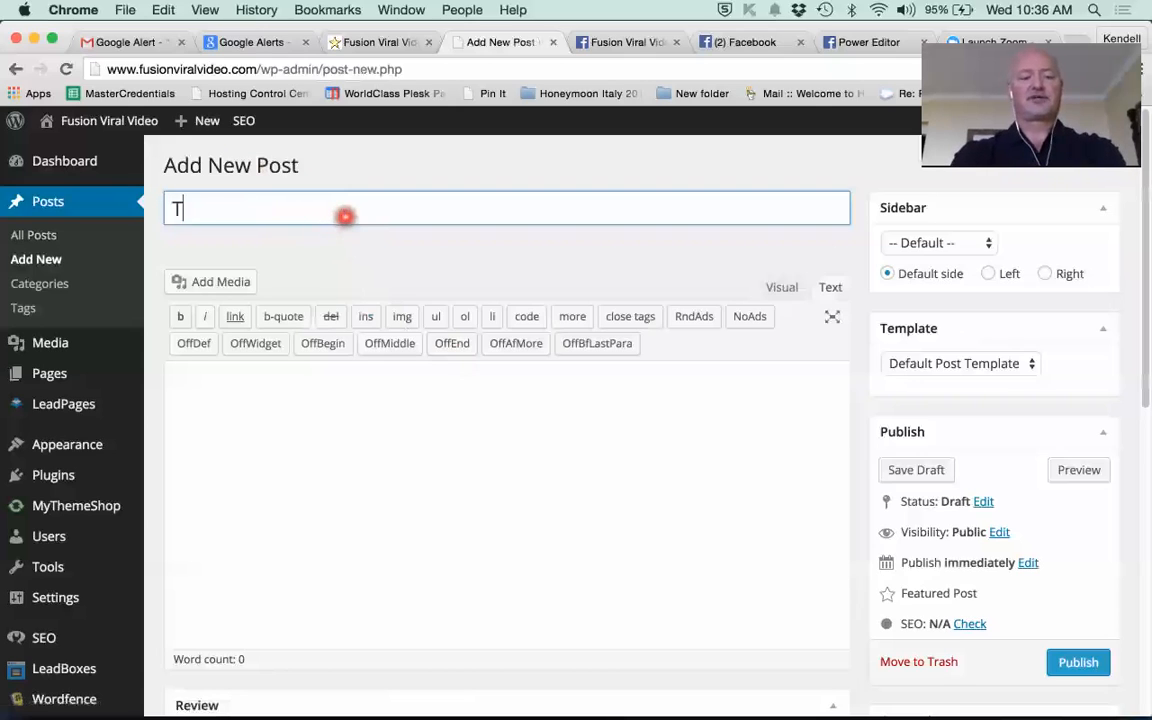
type("his is a")
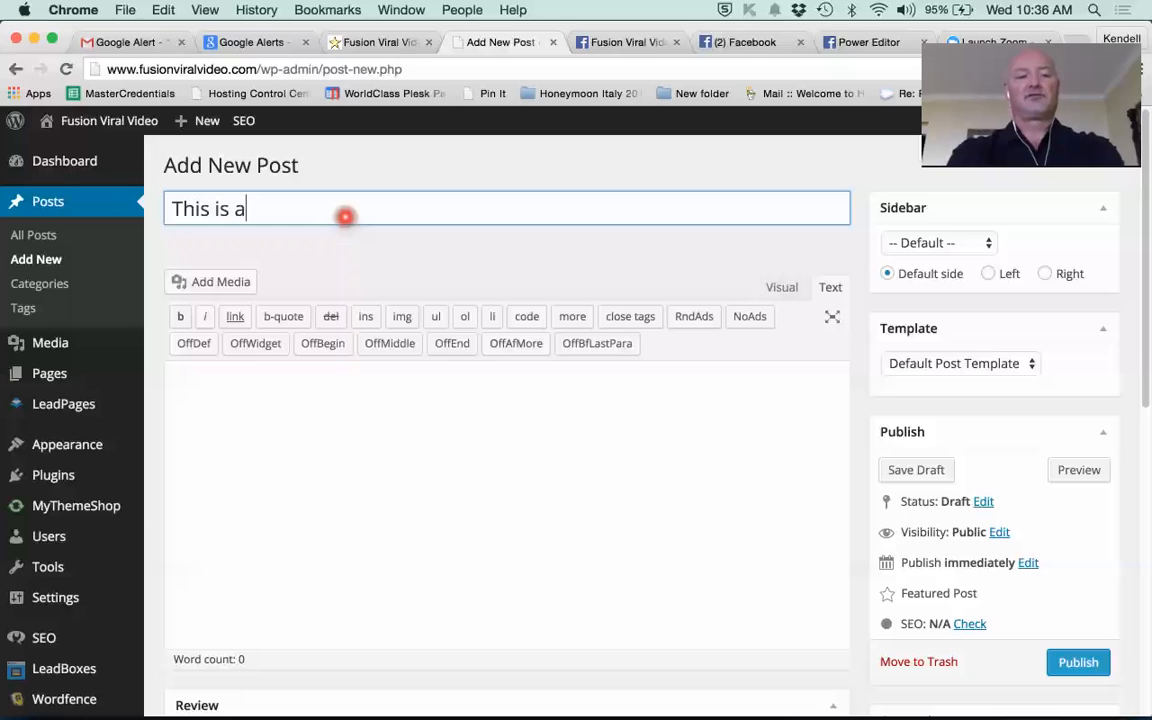
type(" Training ")
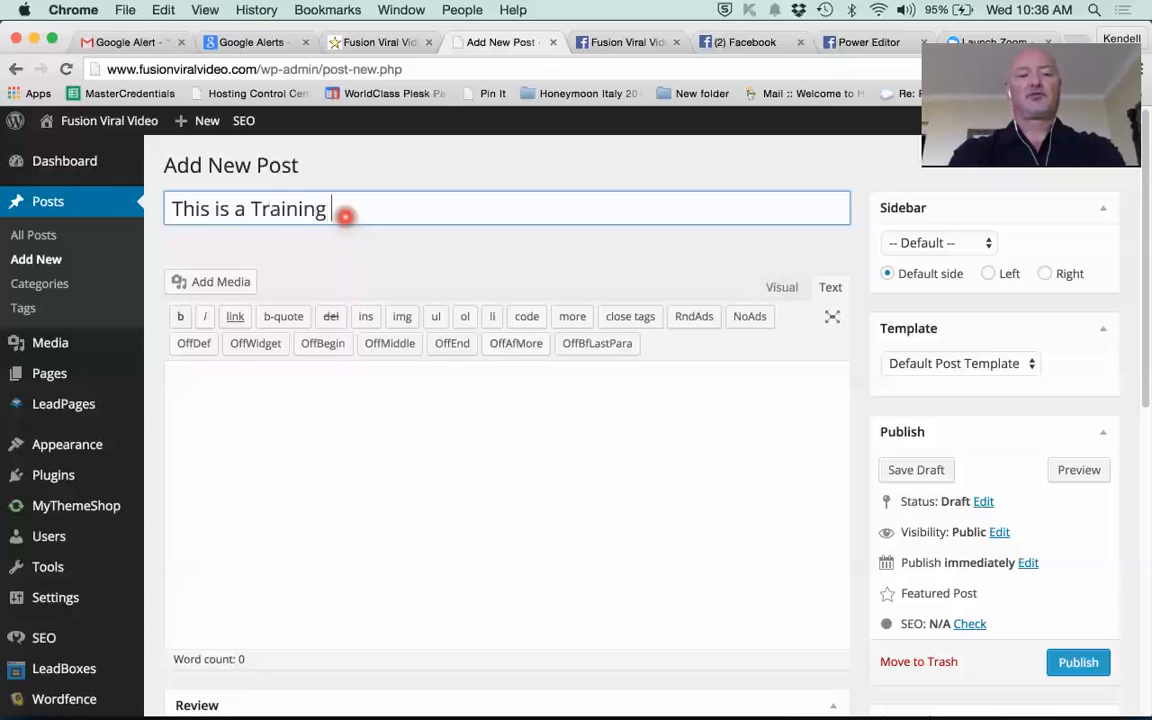
type("Session Test Post")
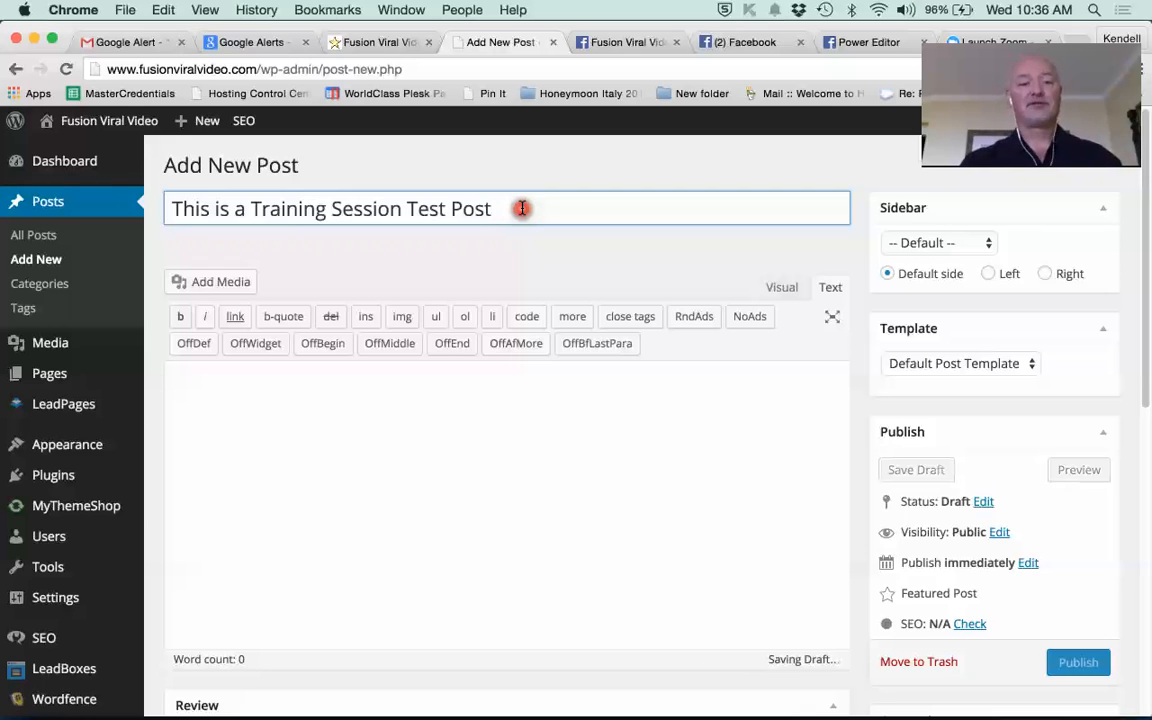
- Set the post body editor to Visual mode, comparing it with Text mode
left_click(529, 457)
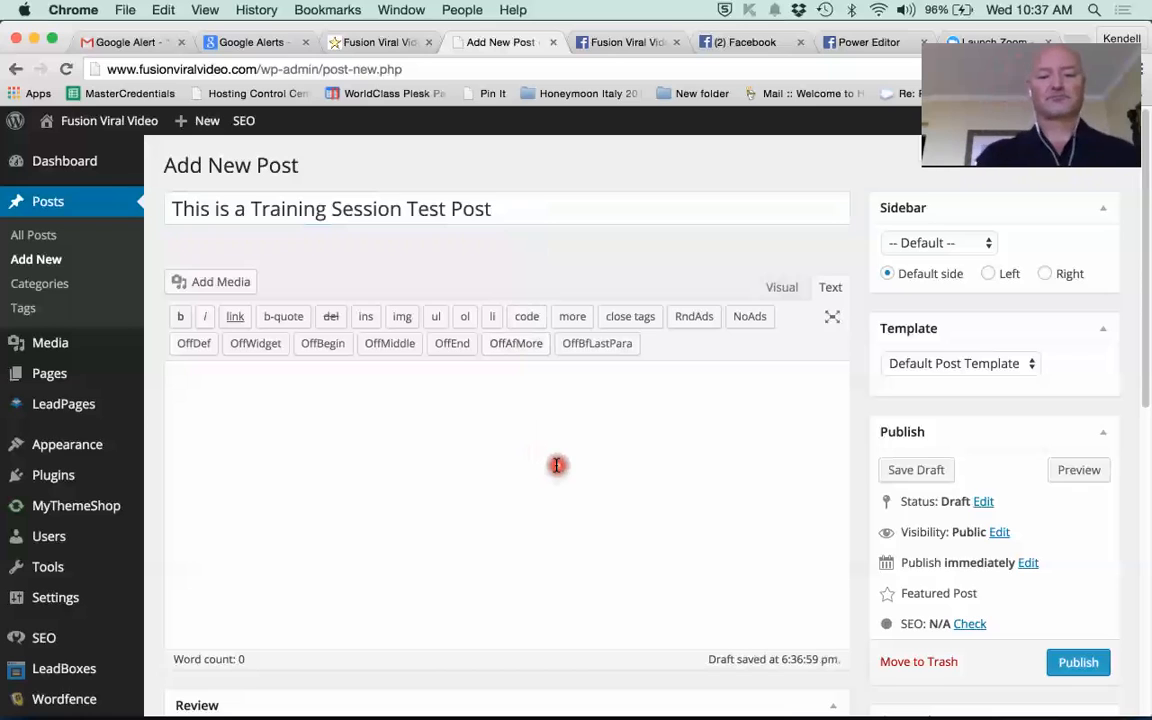
scroll(557, 463, "down", 1)
scroll(557, 466, "up", 1)
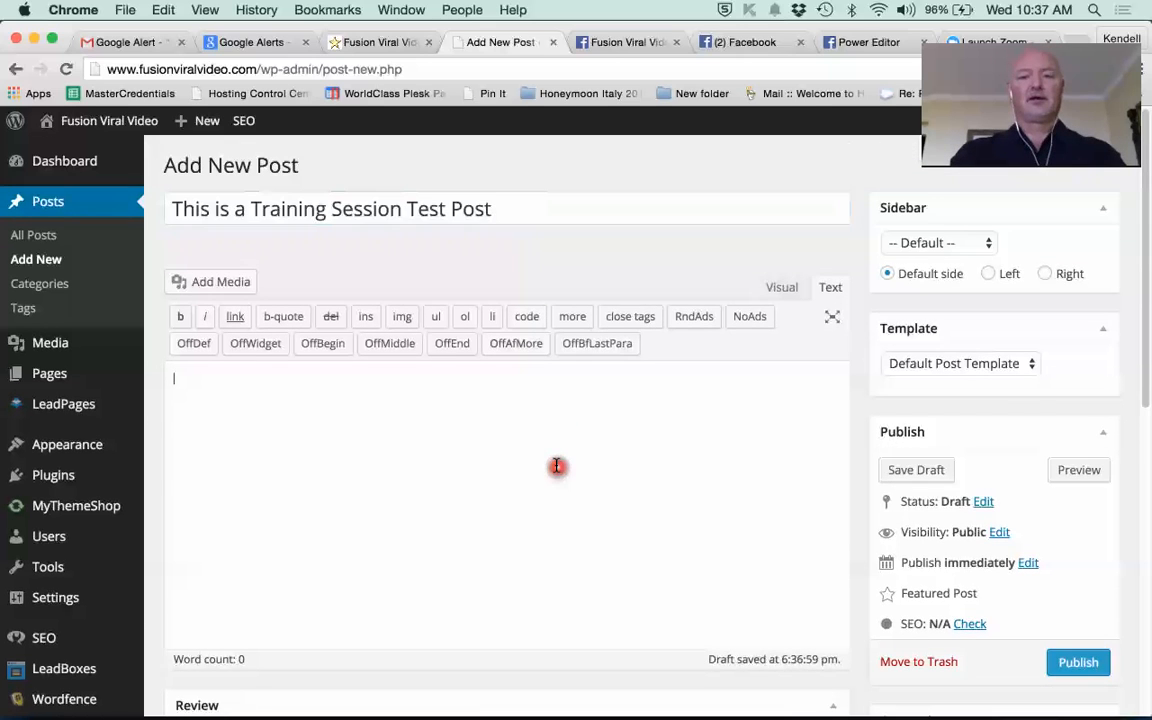
left_click(781, 289)
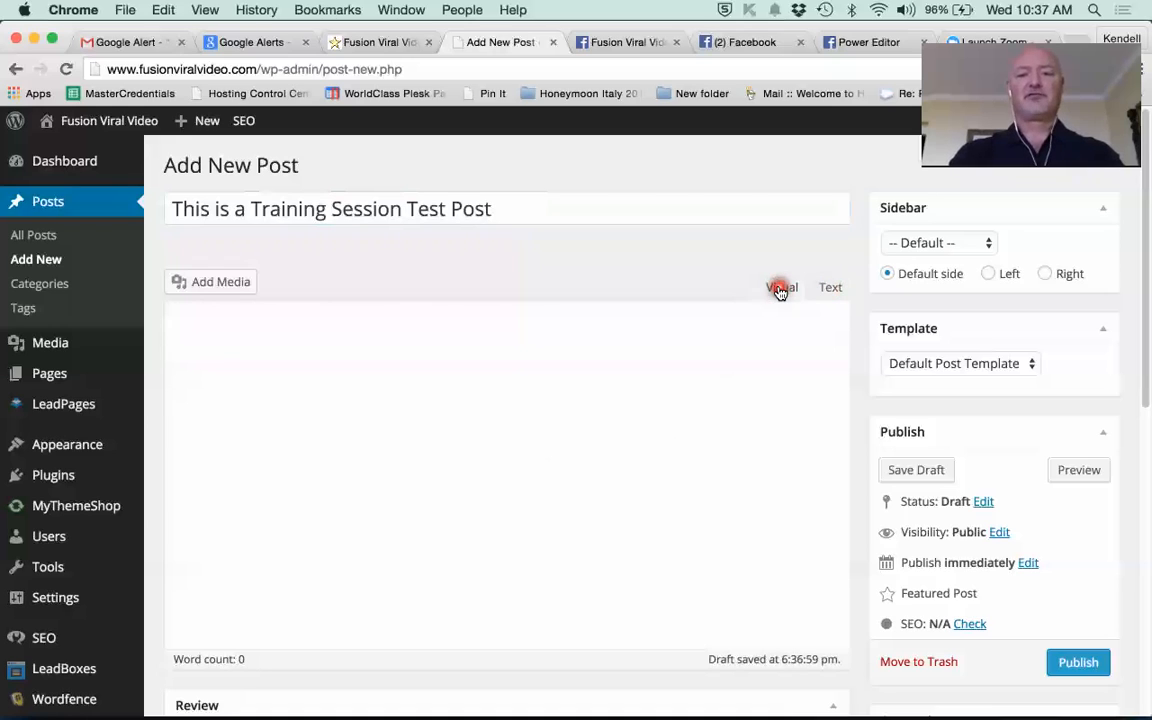
left_click(697, 437)
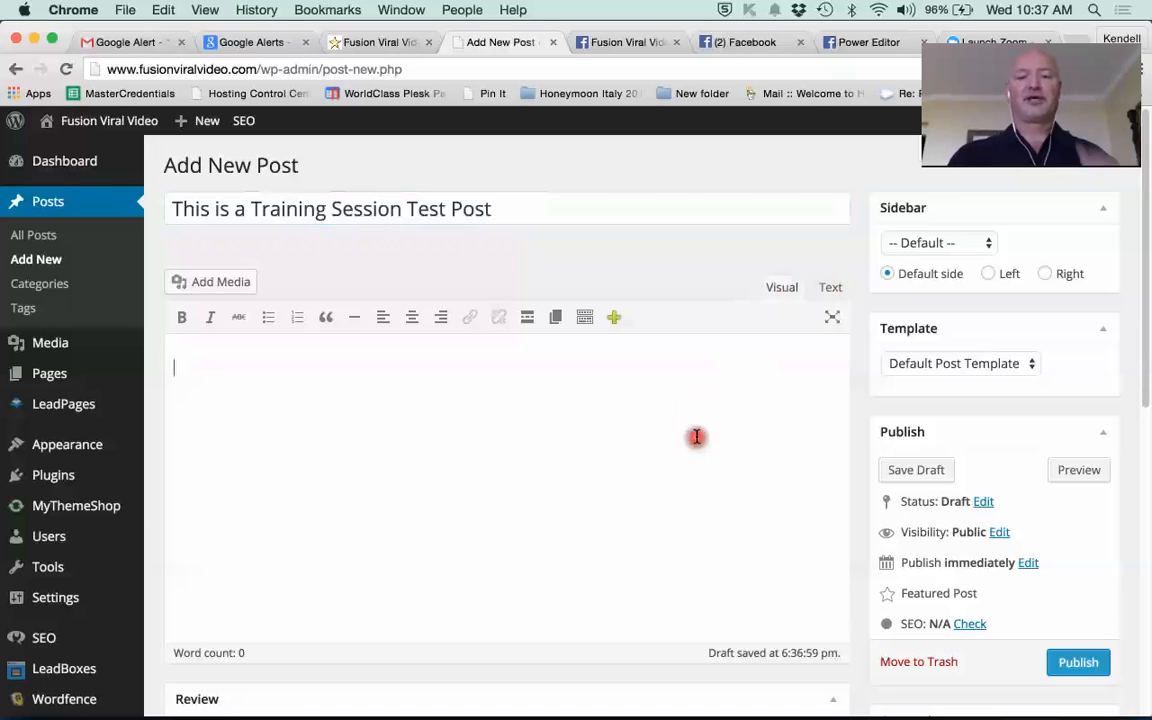
left_click(831, 294)
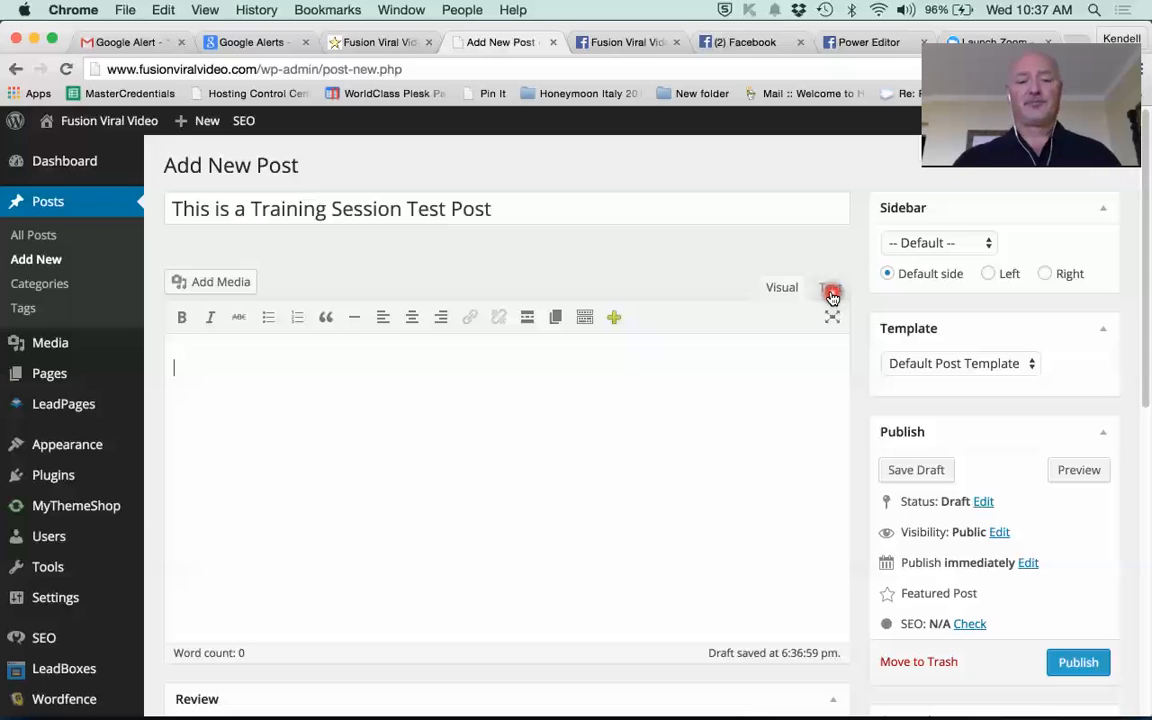
- Write "We are posting a Test Training Sessions" as the first line of the post body
left_click(672, 428)
type("We are pot")
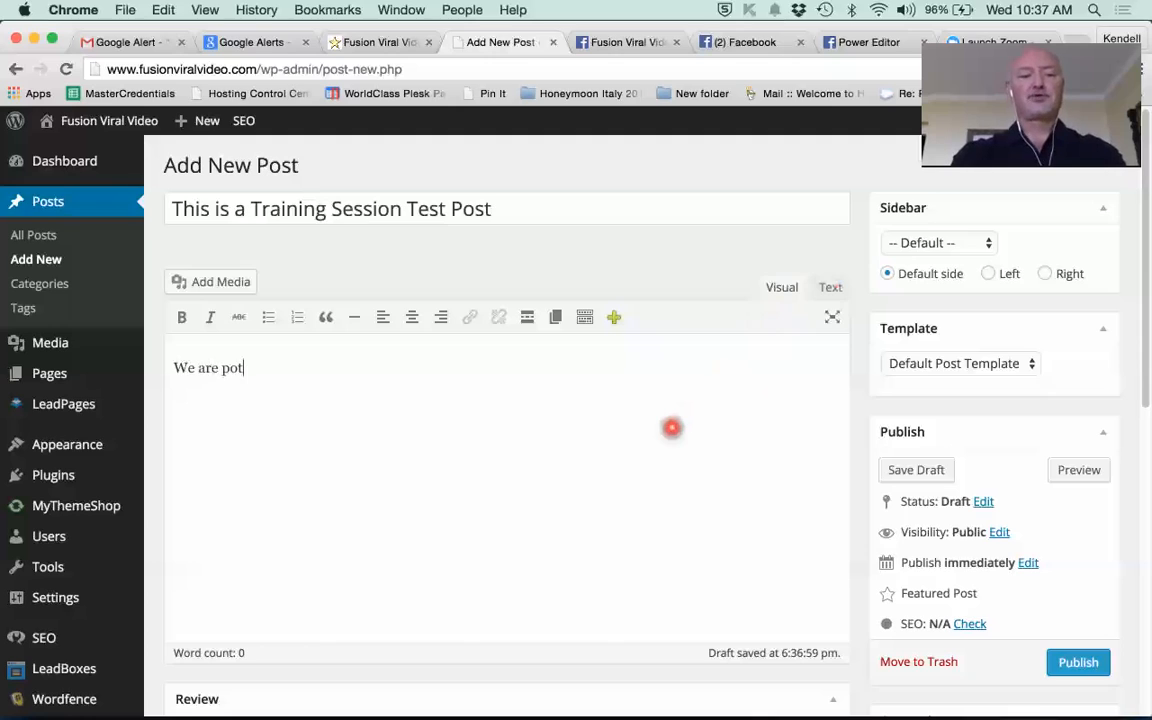
key("BackSpace")
type("sting ")
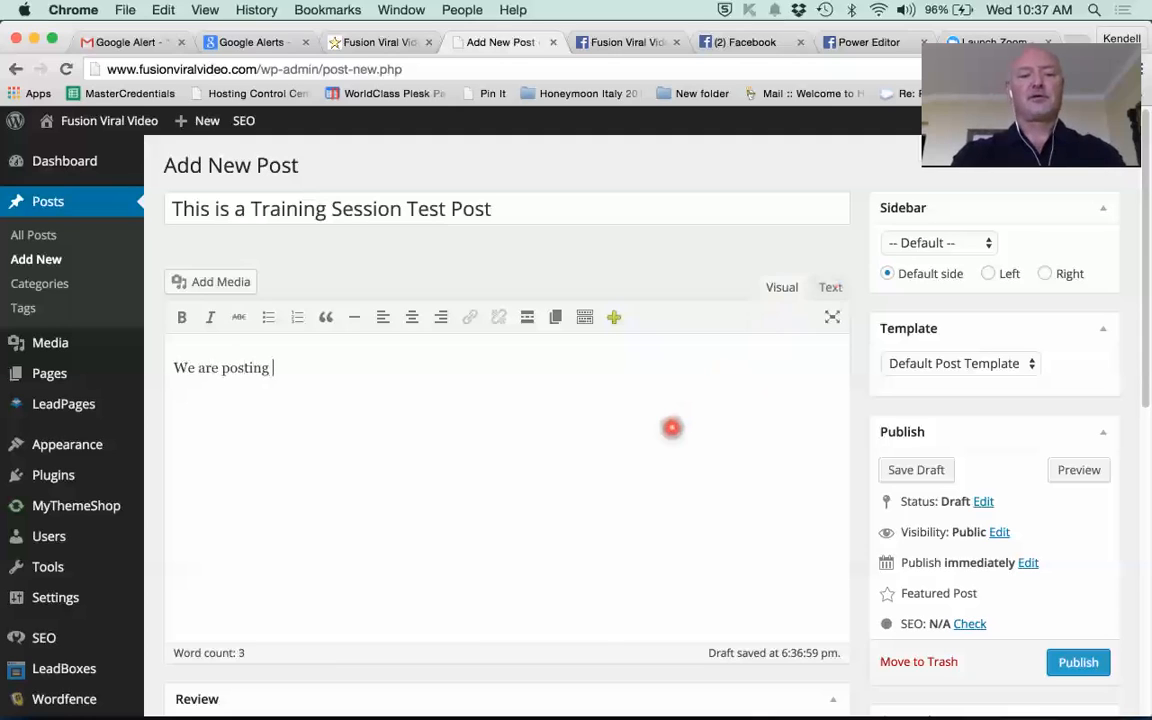
type("a Test Train")
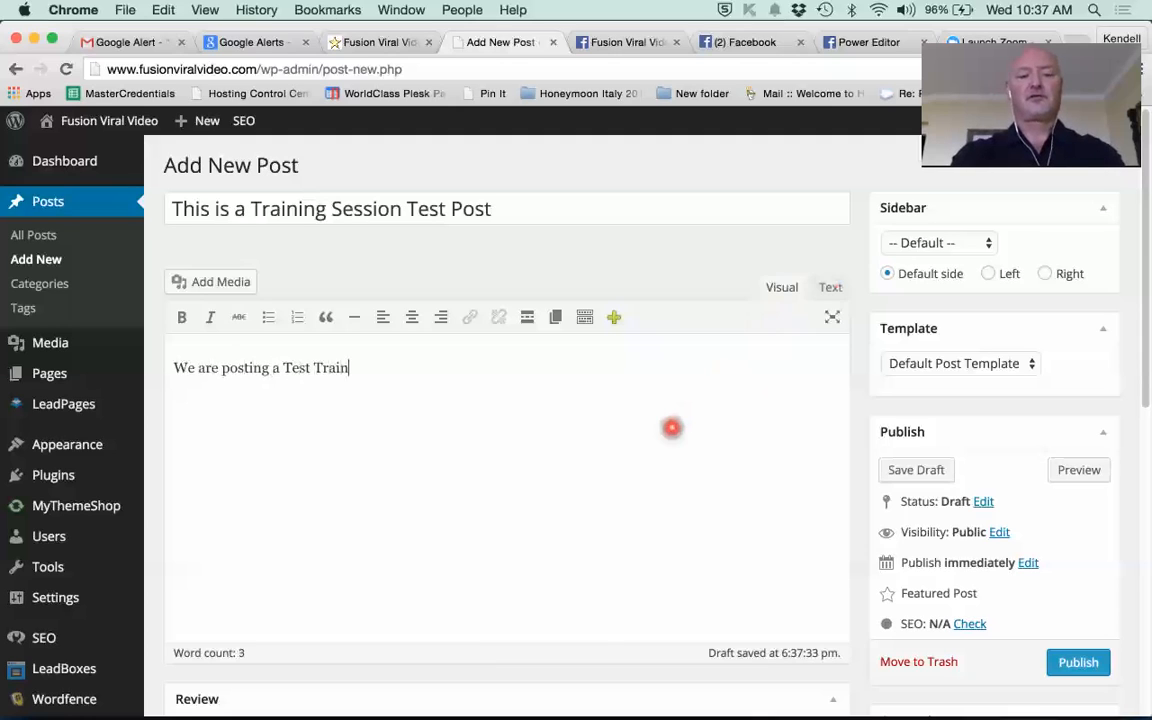
type("ing Sessions")
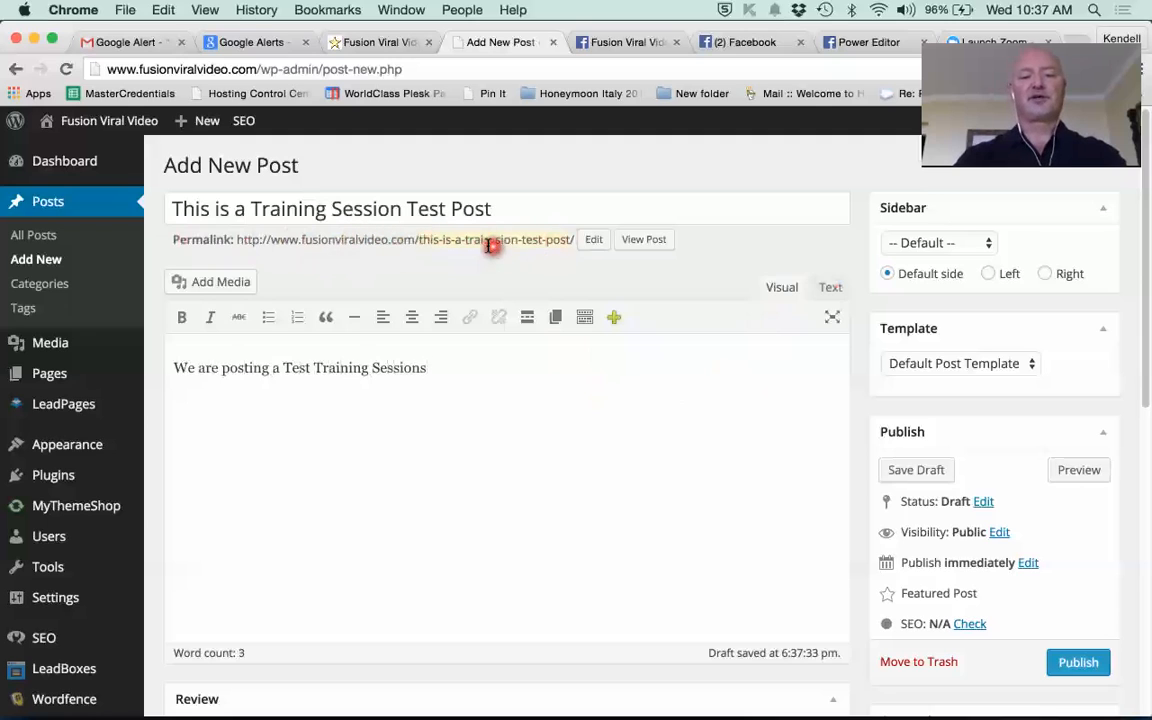
- Open the post's permalink slug for editing, check the key phrase fields of the Word pre-writing form and return to Chrome
left_click(590, 242)
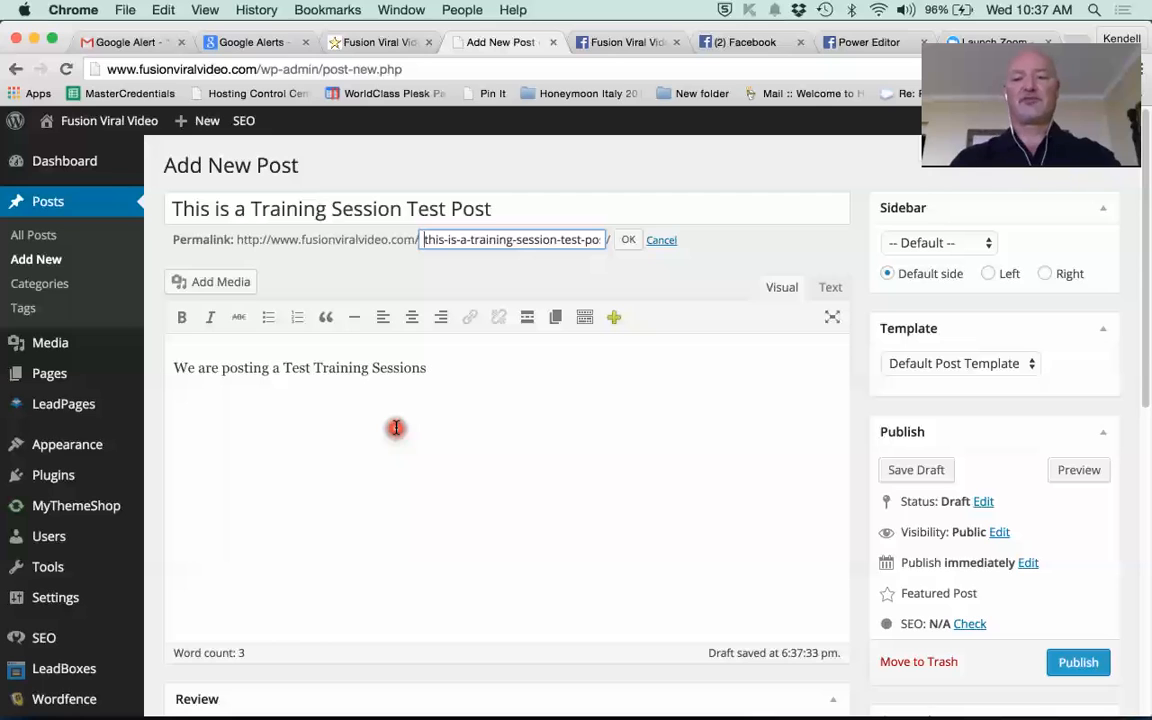
key("super+Tab")
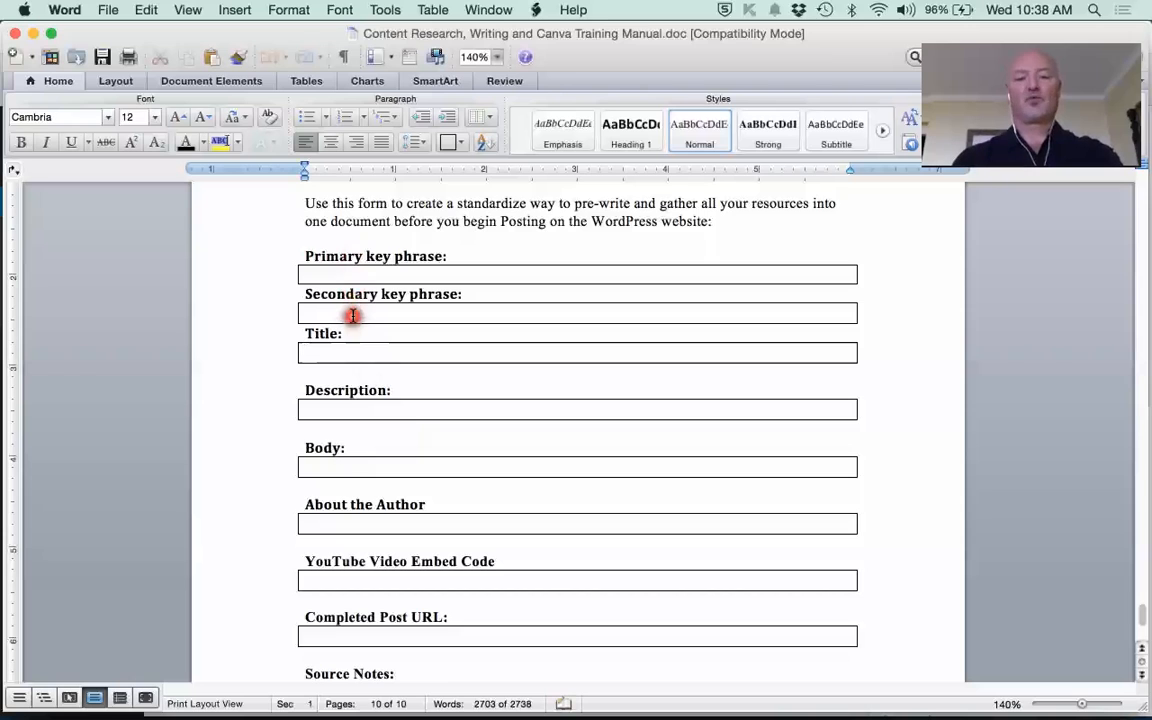
key("super+Tab")
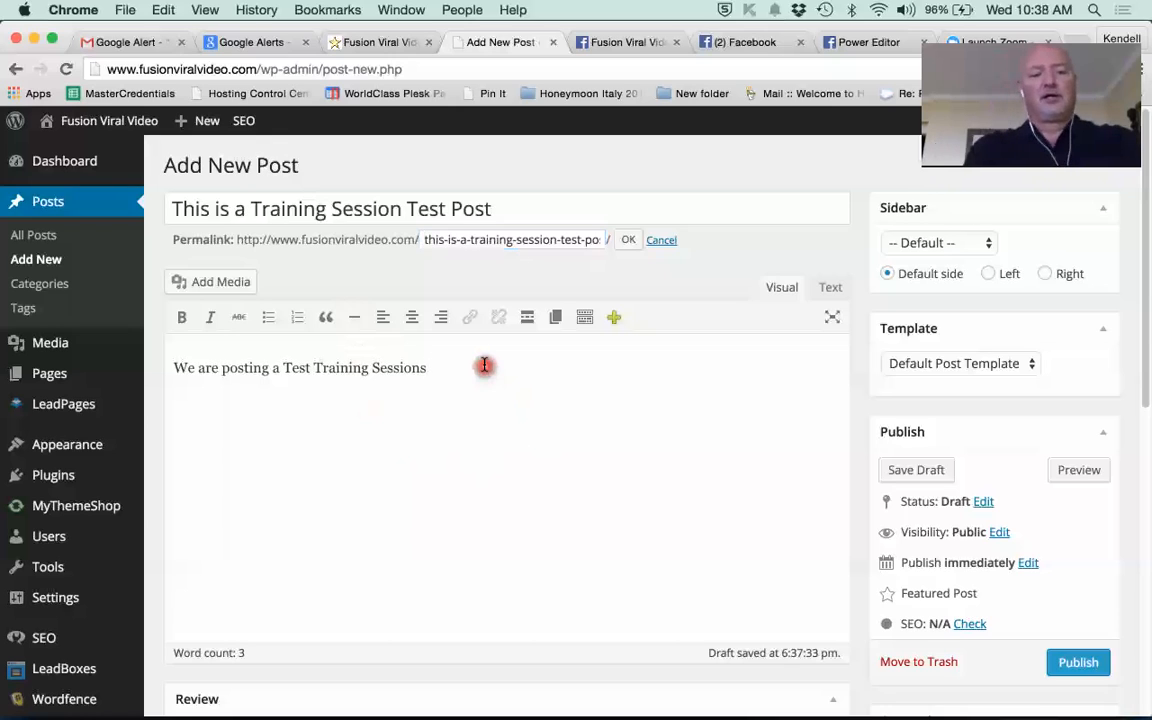
- Reword the first body line to "We are posting a Test Training Post for our Training Session"
key("BackSpace")
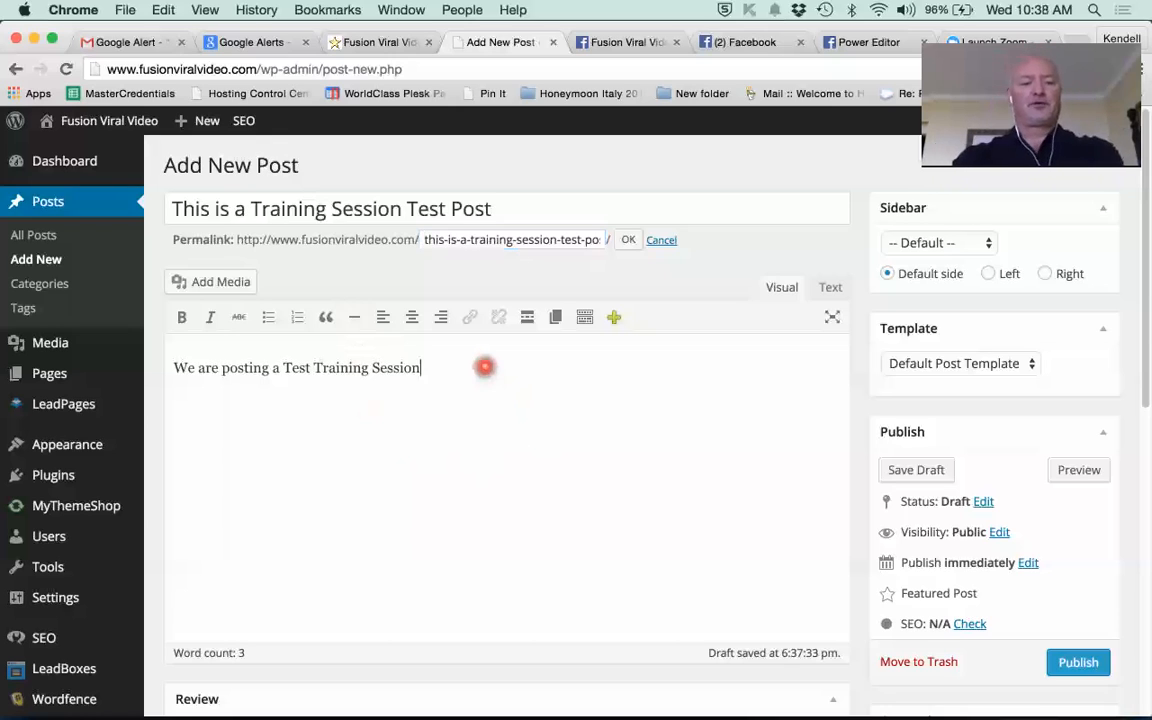
left_click(372, 368)
type("Post for our Training")
- Add the line "Here is a Bold Paragraph" below the first body line, leaving a blank paragraph between them
left_click(599, 365)
key("Return")
key("Return")
type("Here i")
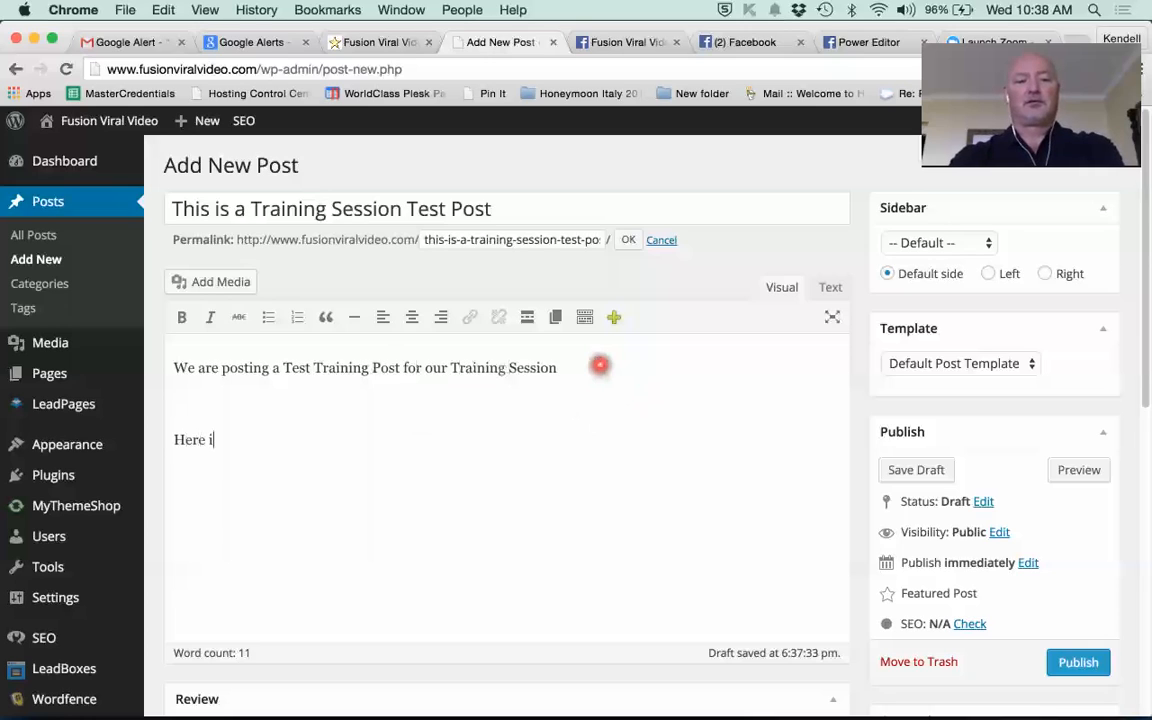
type("s a Bold Paraha")
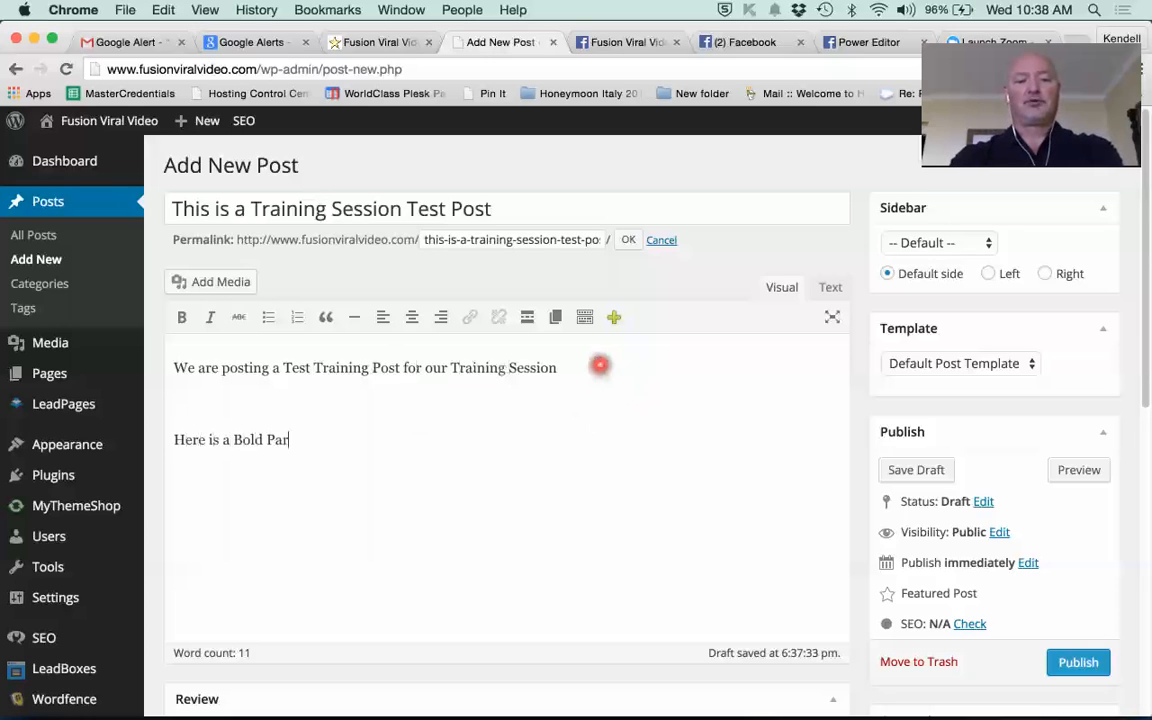
key("BackSpace")
key("BackSpace")
type("graph")
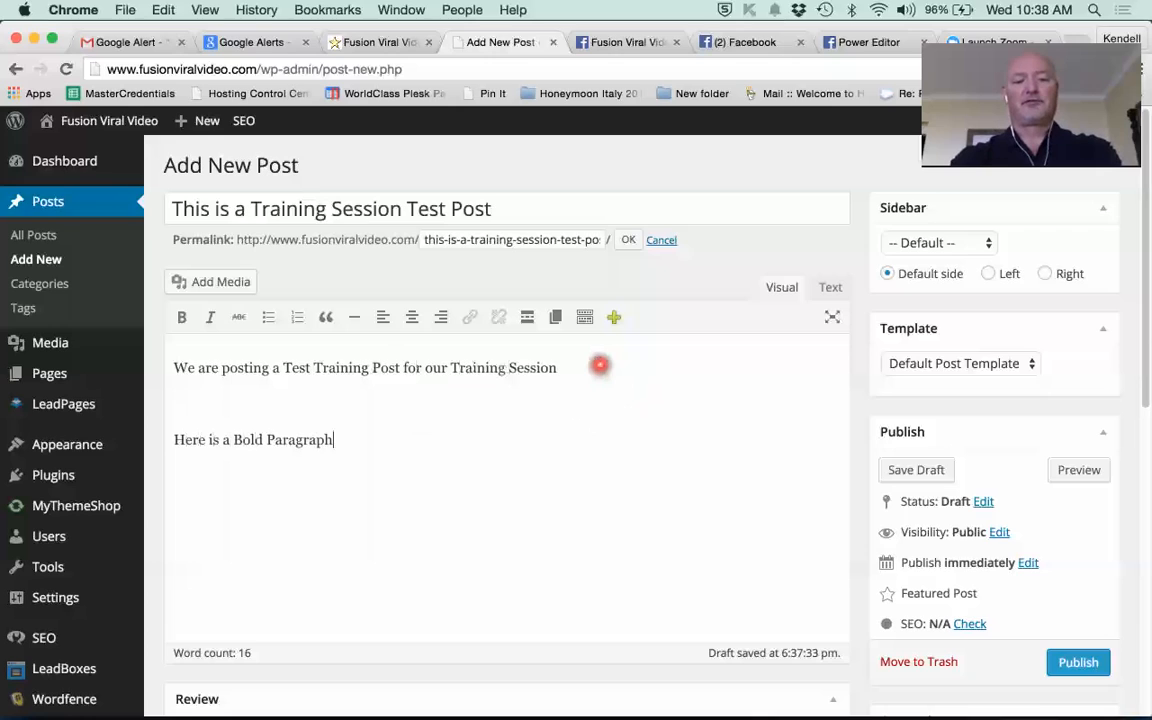
- Make the whole "Here is a Bold Paragraph" line bold
left_click_drag(401, 439, 172, 439)
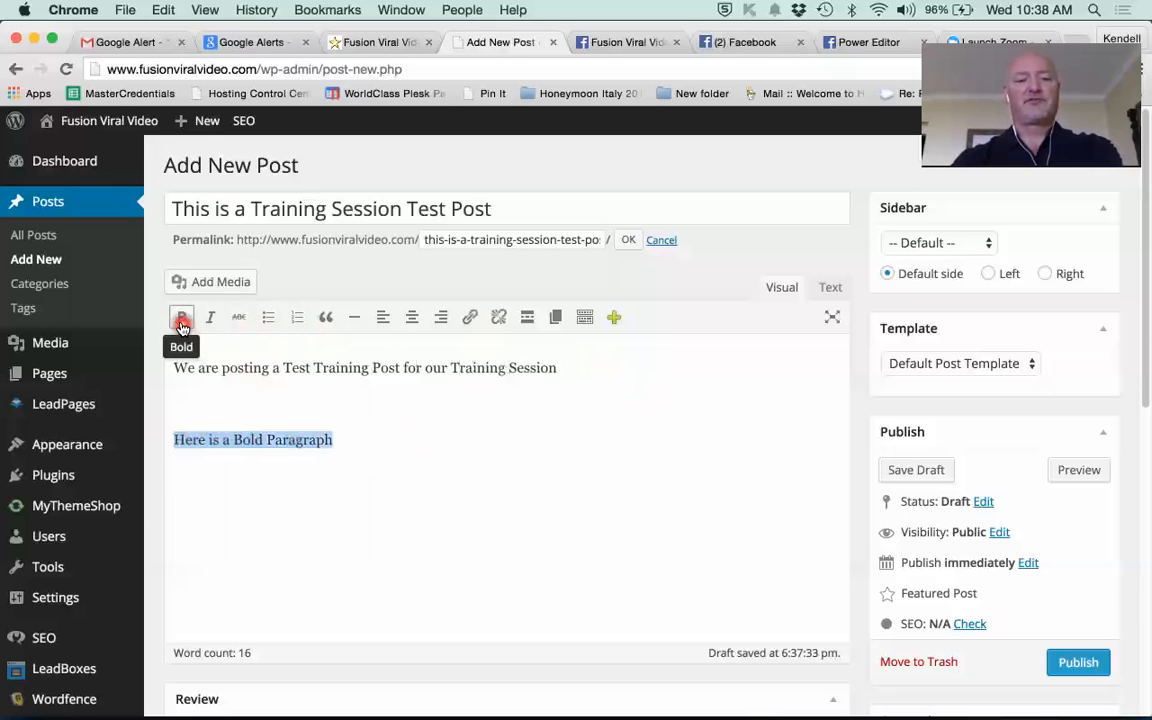
left_click(181, 320)
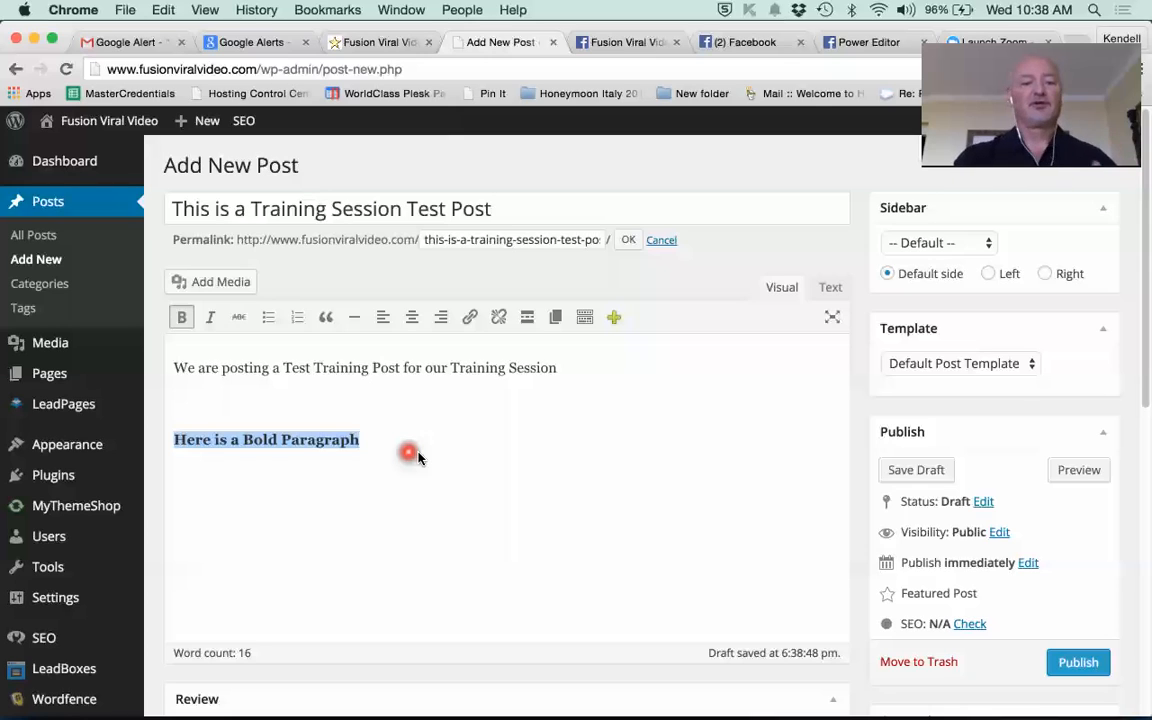
left_click(344, 402)
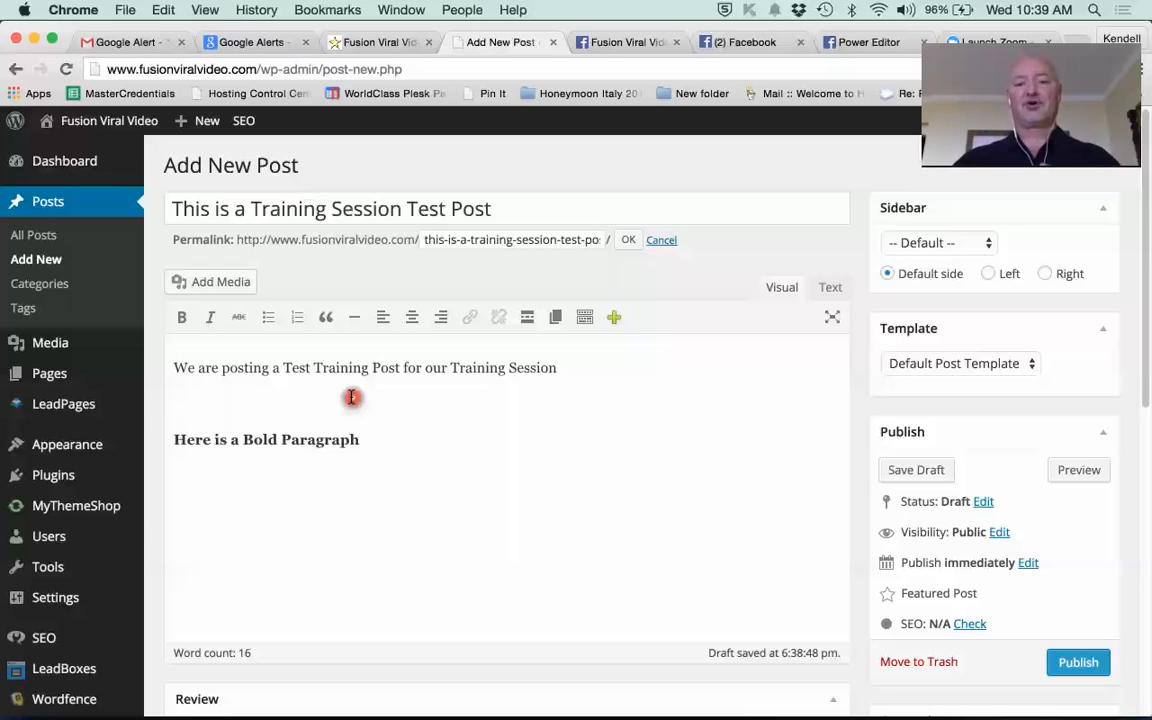
- Inspect the HTML tags around the bold line in Text mode and return to Visual mode
left_click(831, 288)
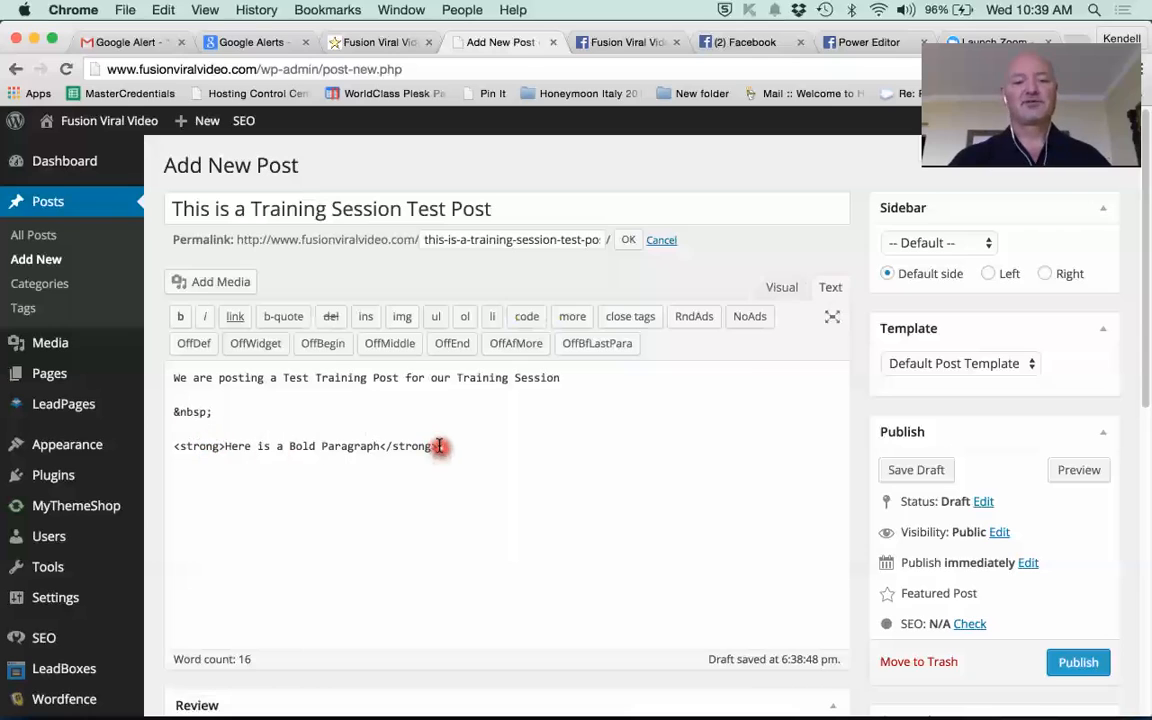
left_click_drag(440, 446, 166, 447)
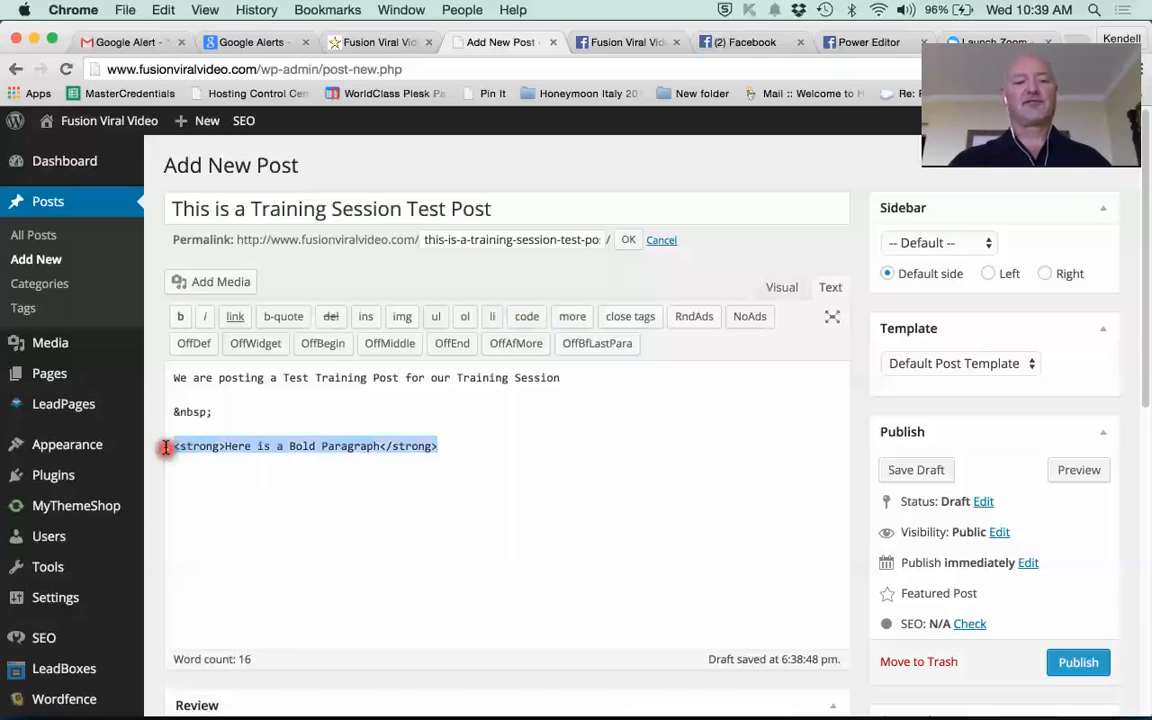
left_click(318, 411)
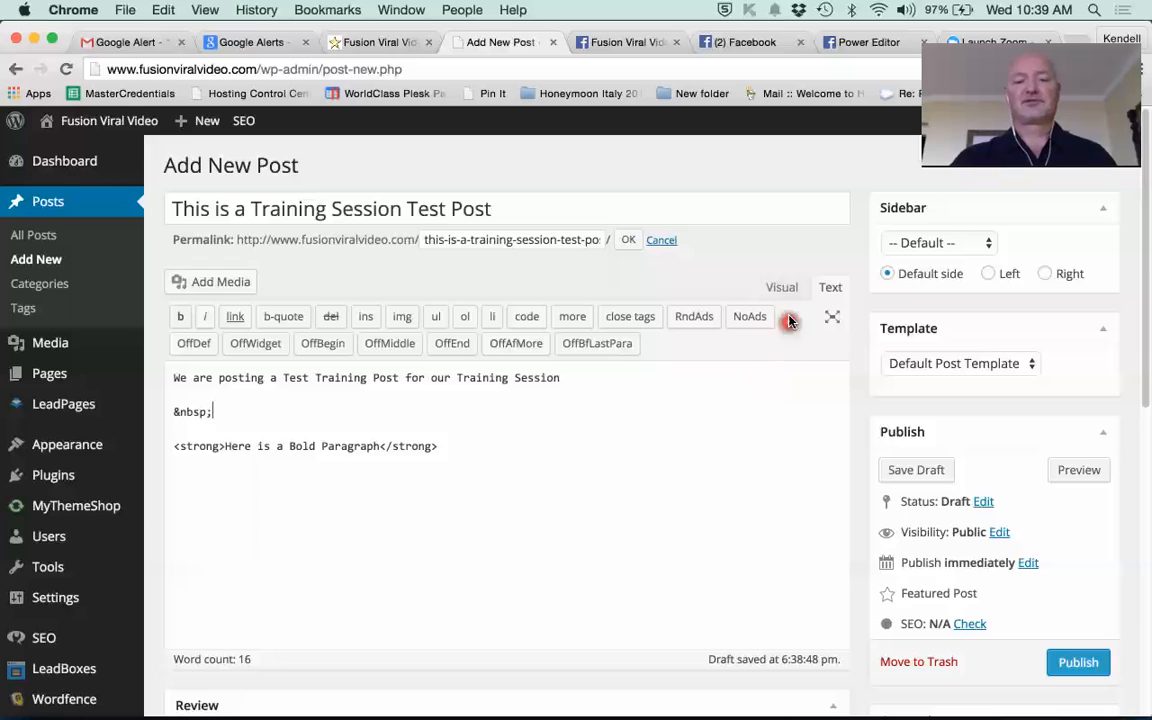
left_click(782, 287)
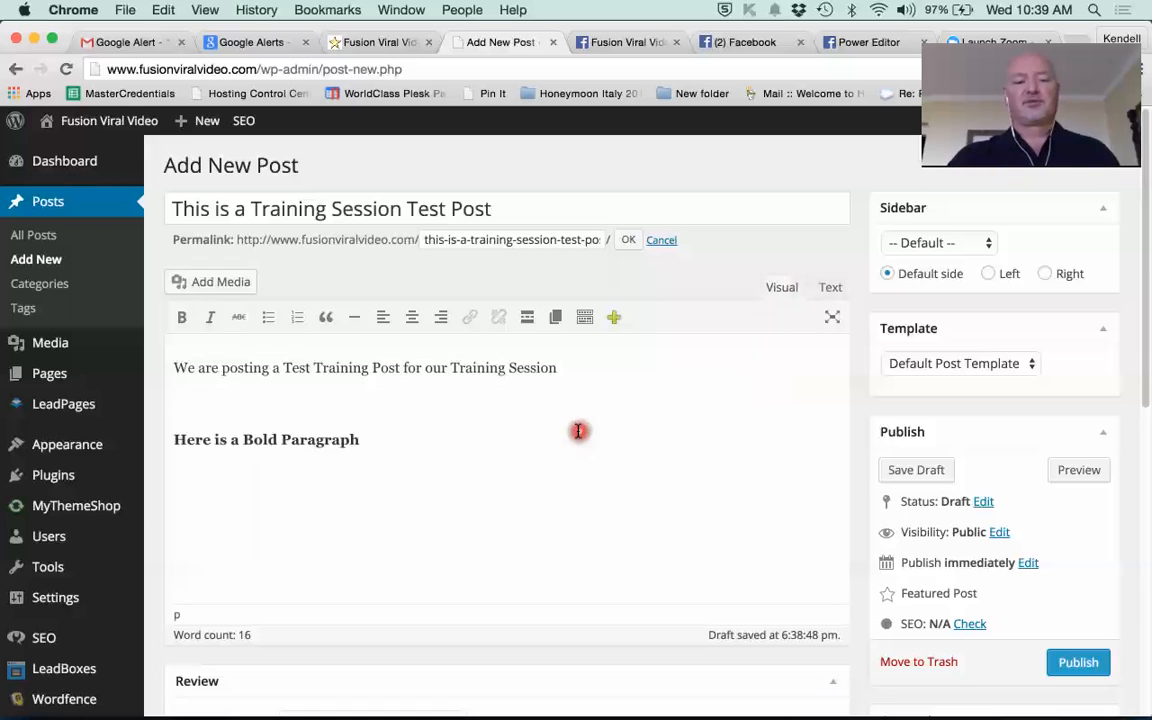
- Add the line "This is the paragraph in front of an embedded video." below the bold line, leaving a blank paragraph between them
left_click(519, 488)
key("Return")
key("Return")
type("Thi")
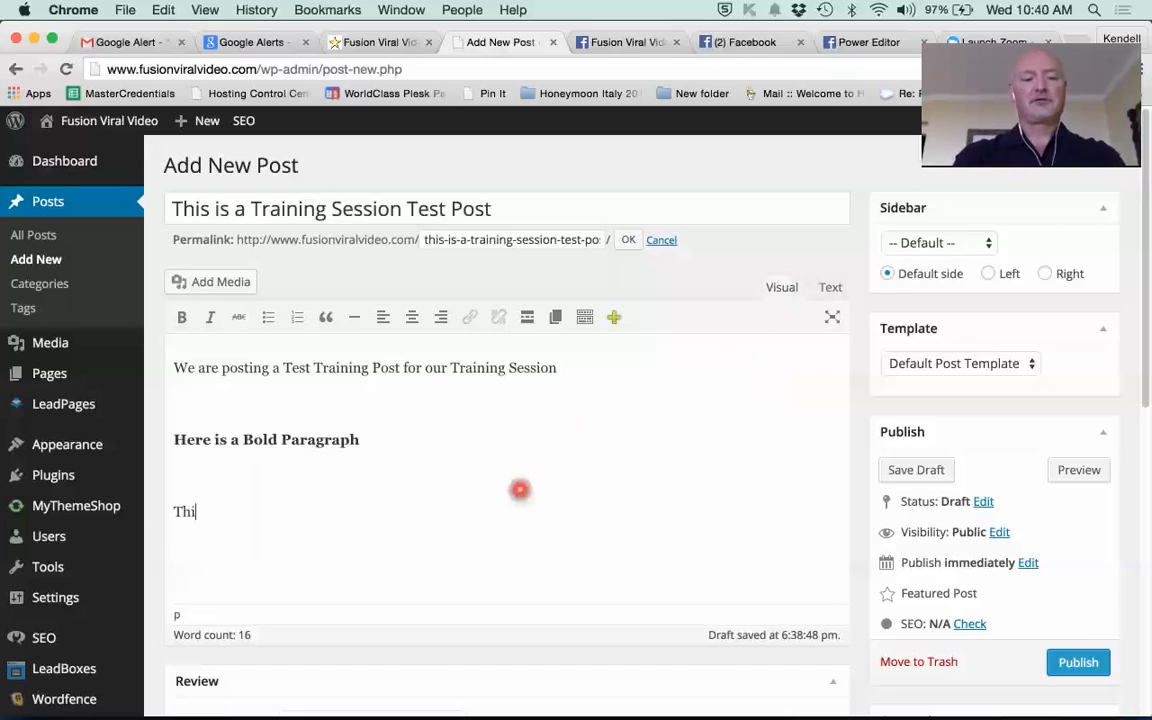
type("s is the paragr")
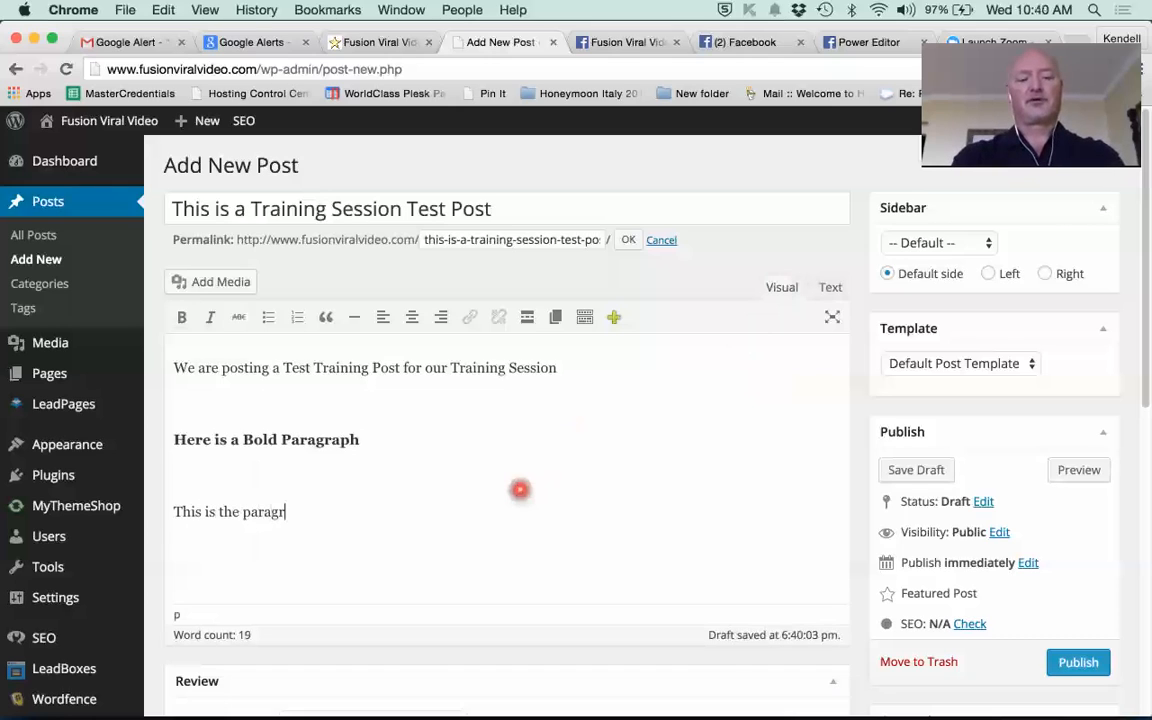
type("aph in front of ")
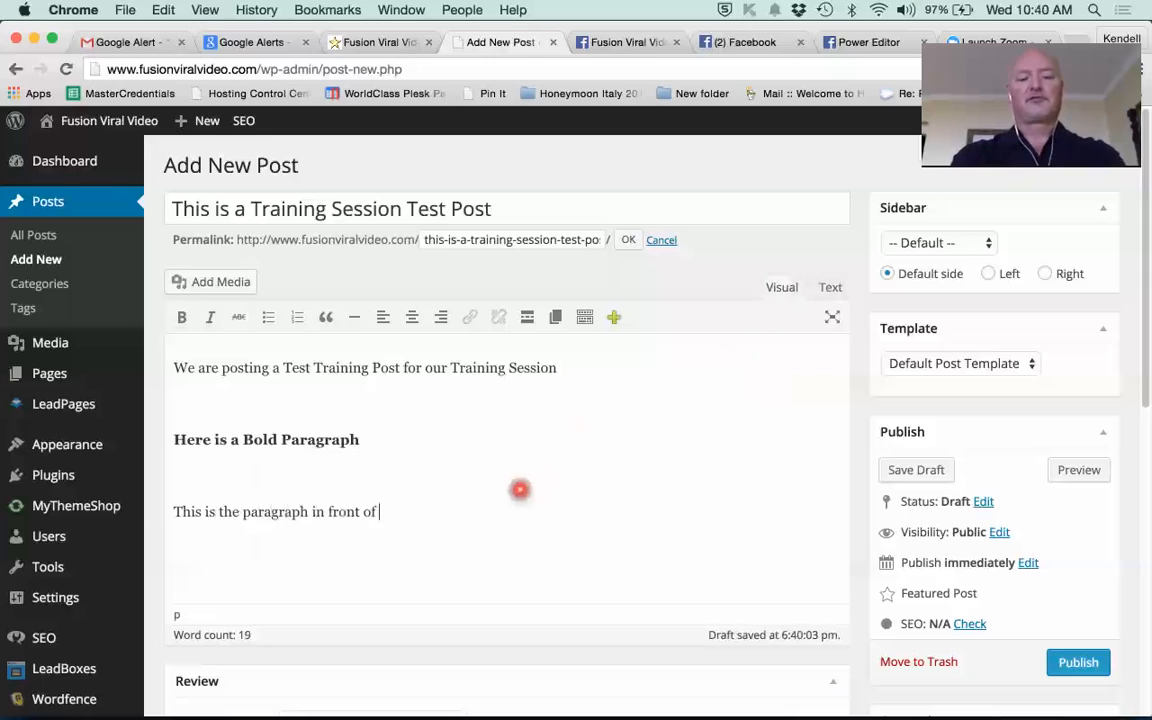
type("an emb")
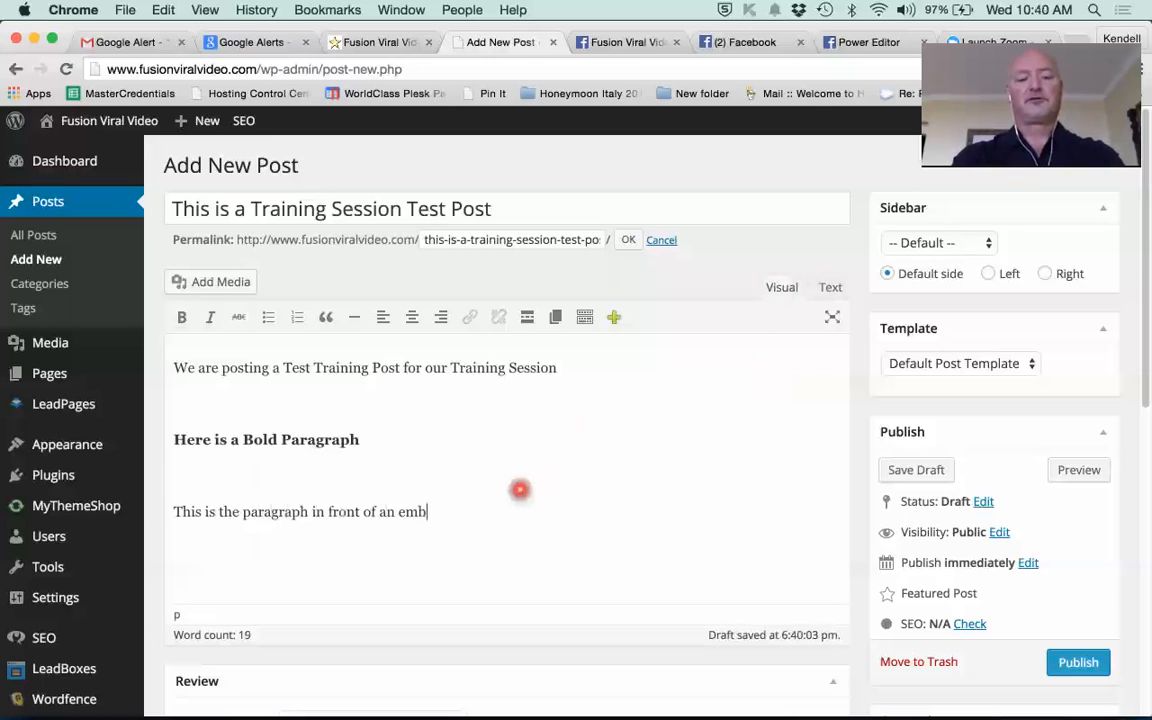
type("edded vido")
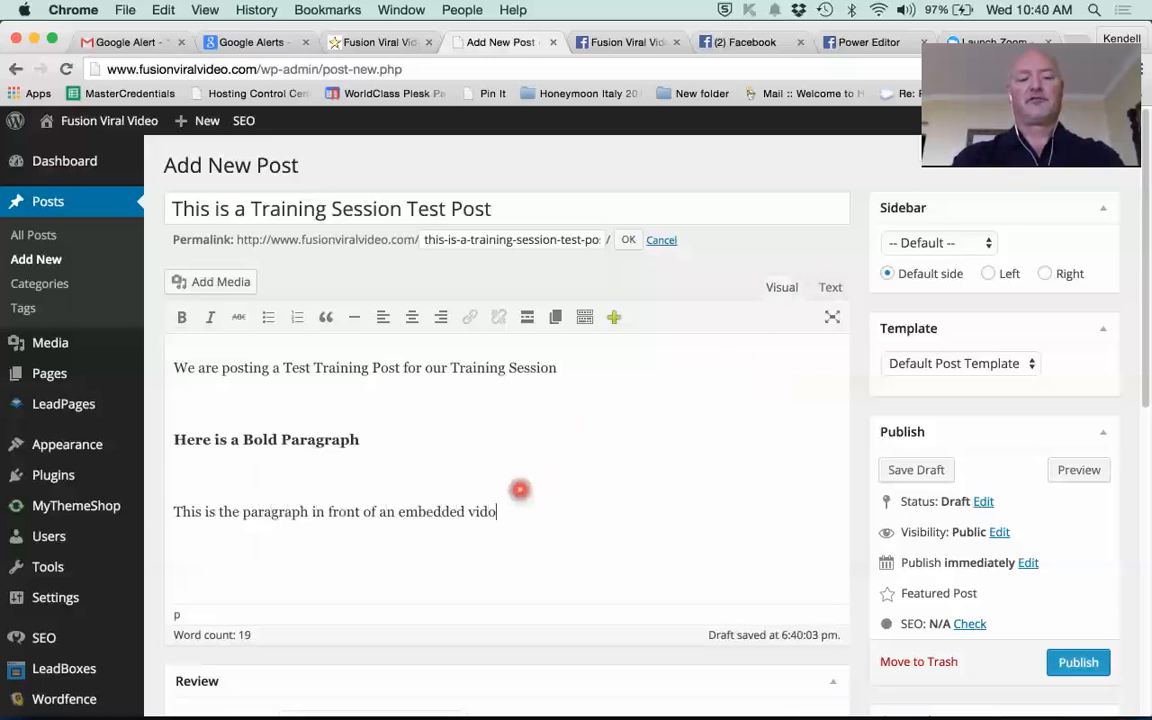
key("BackSpace")
type("eo.")
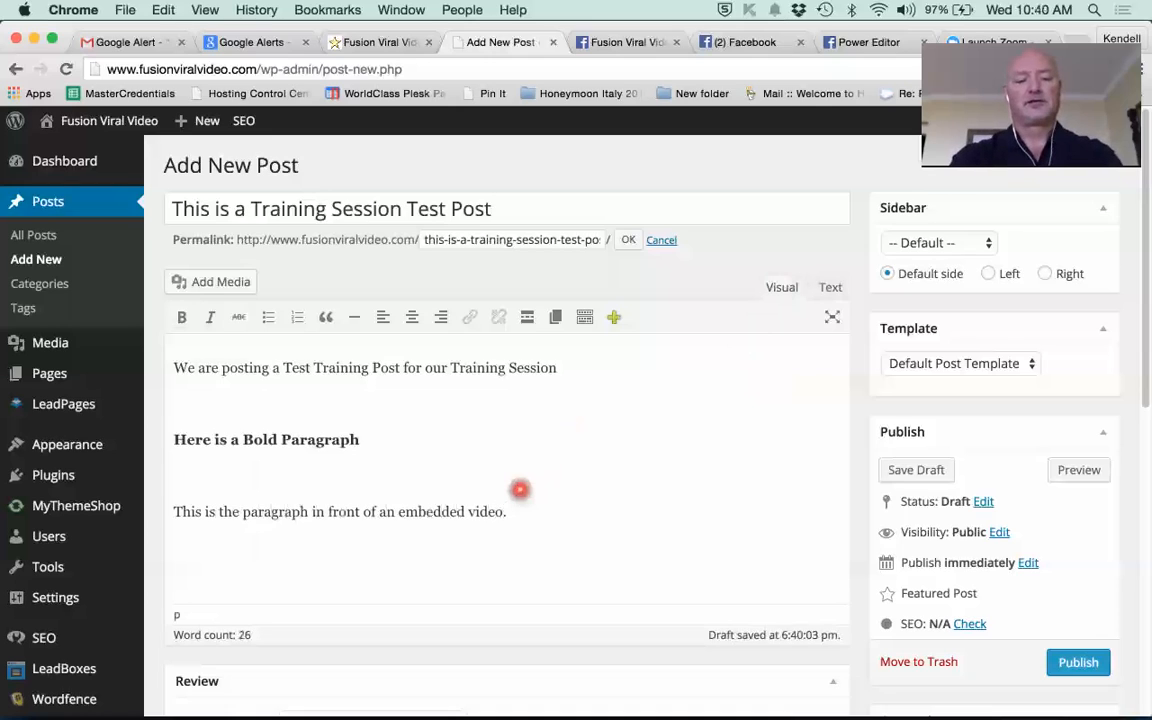
type("Insert")
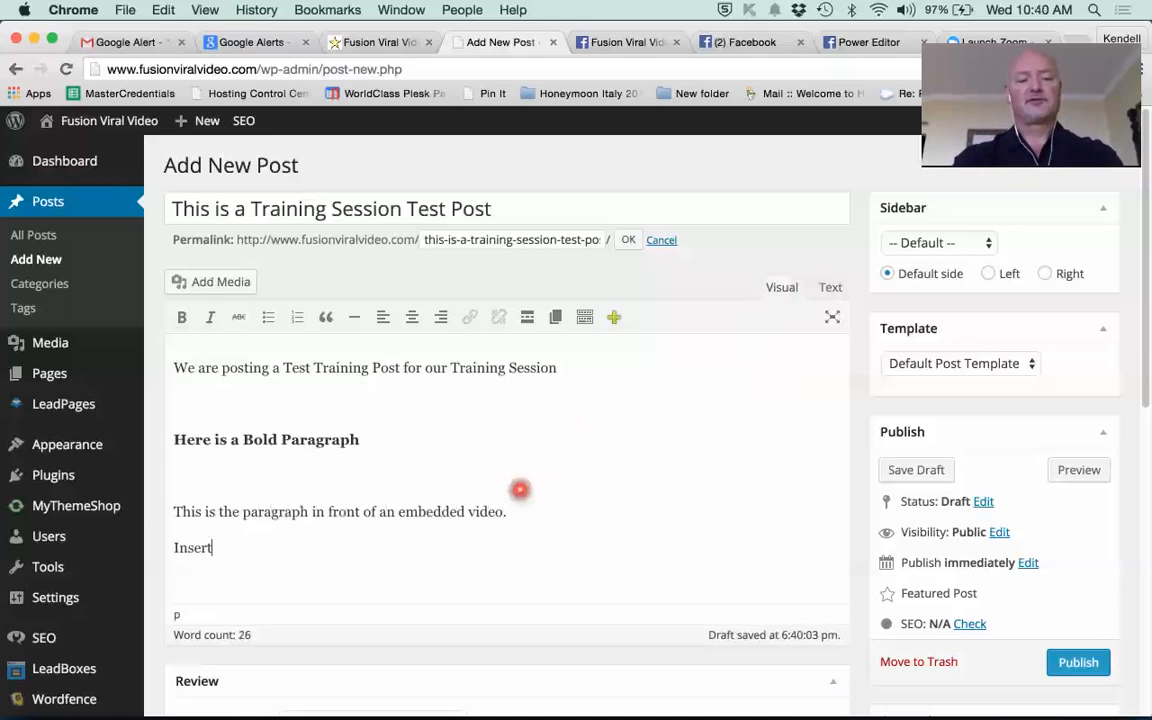
type(" Video Here:")
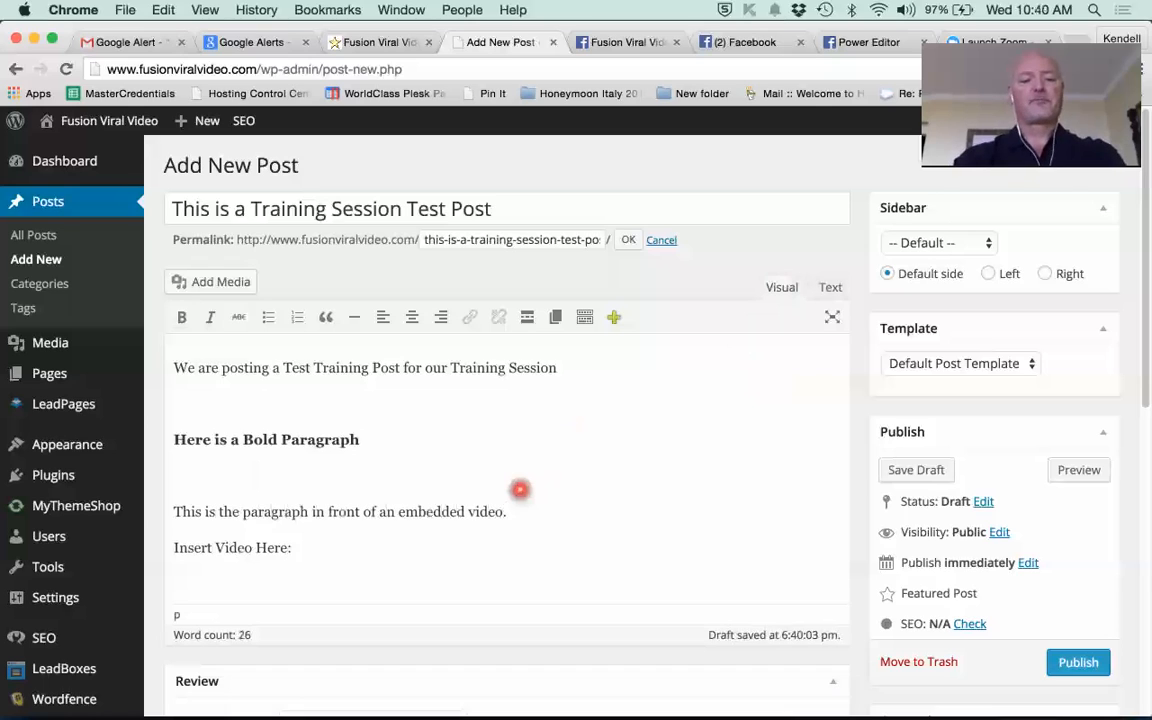
- Add the line "Insert Video Here:" below it, and place the cursor at the end of that line in Text mode
left_click(833, 292)
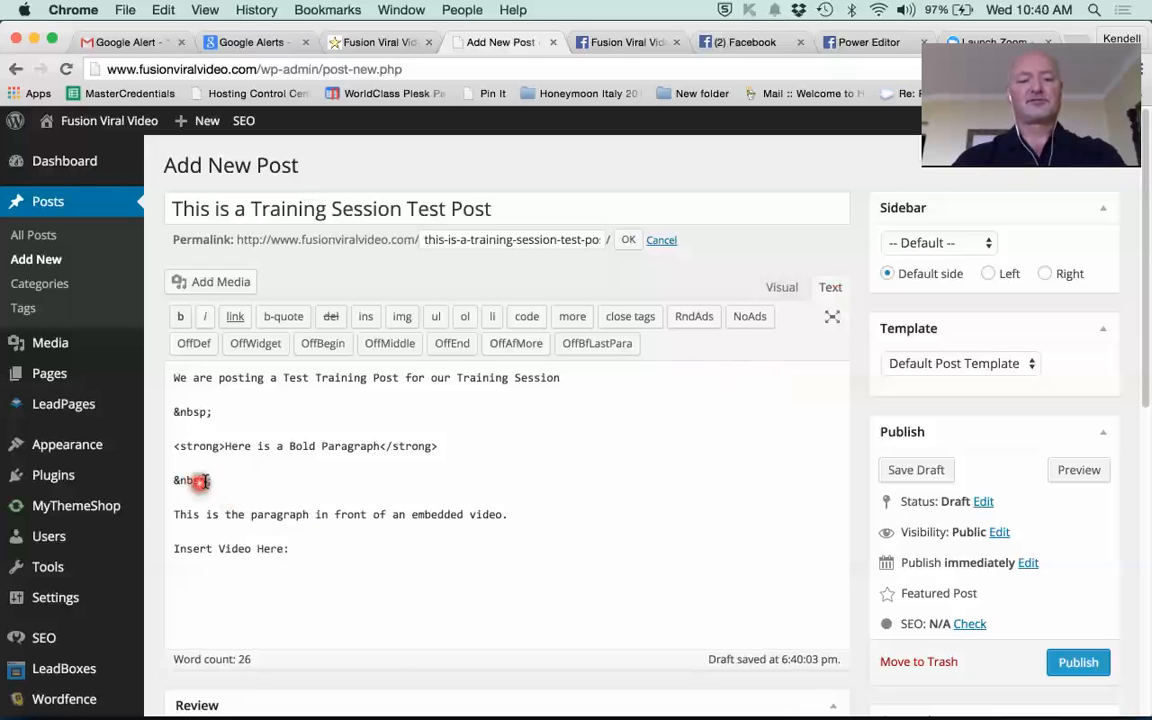
left_click(320, 551)
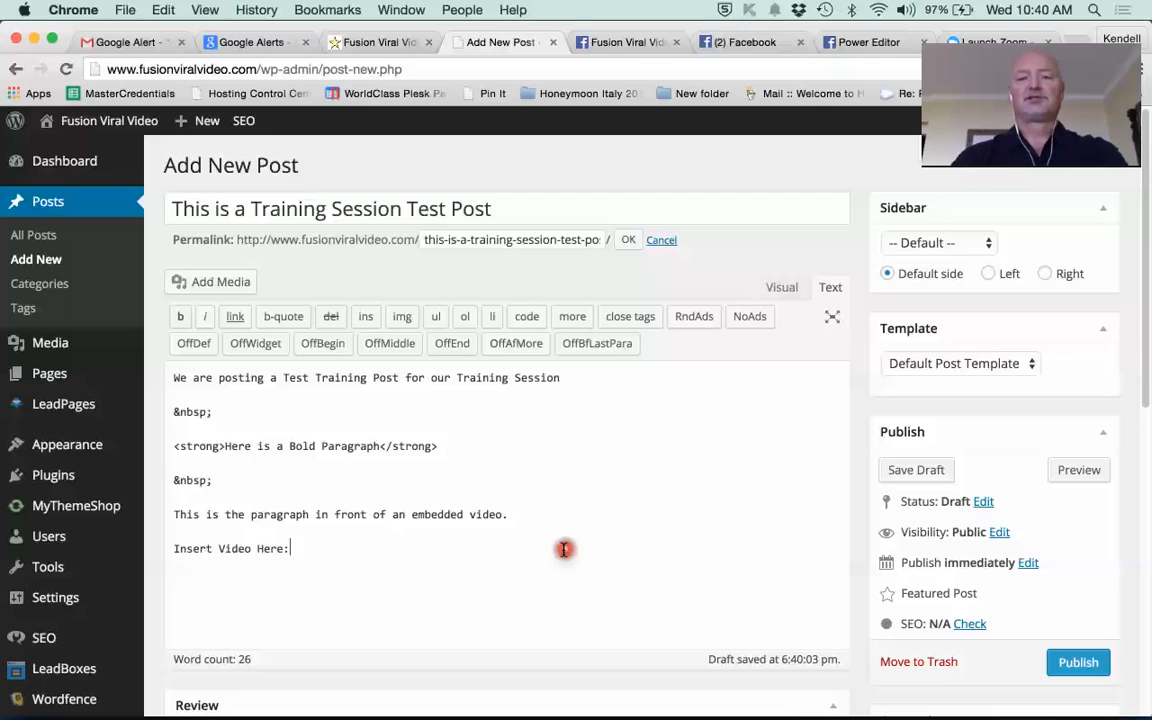
- Switch to the Word training manual, find the YouTube Video Embed Code field in the pre-writing form, and return to Chrome
key("super+Tab")
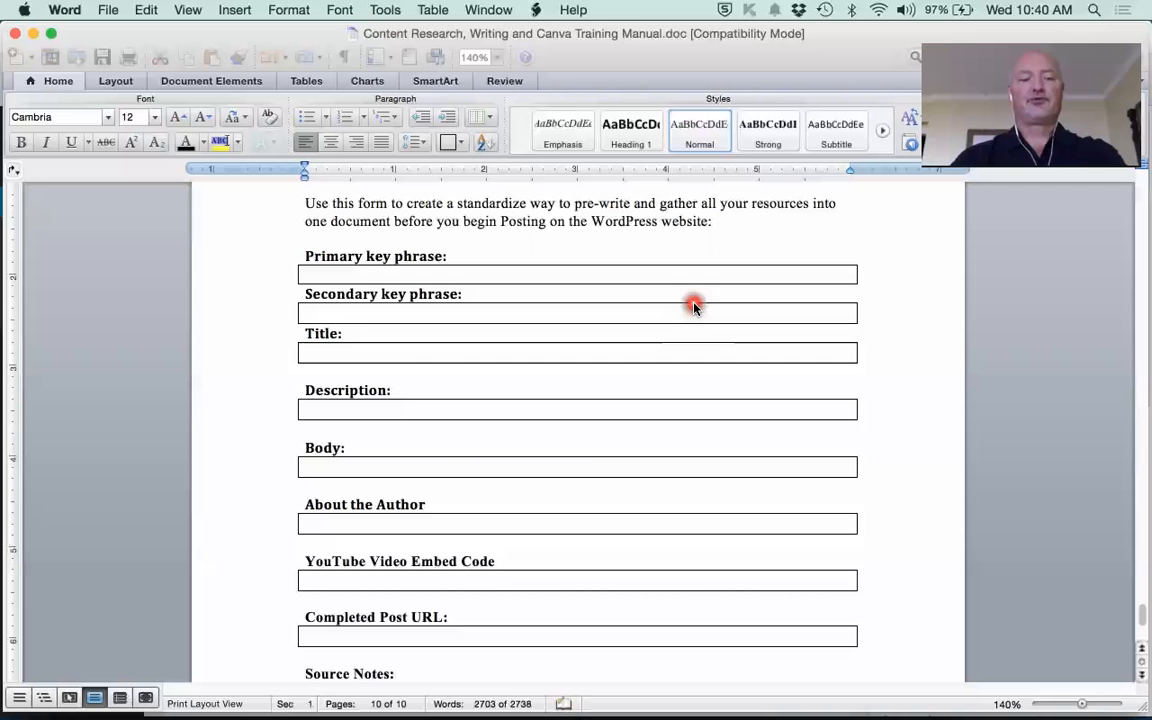
scroll(581, 445, "down", 3)
left_click(473, 506)
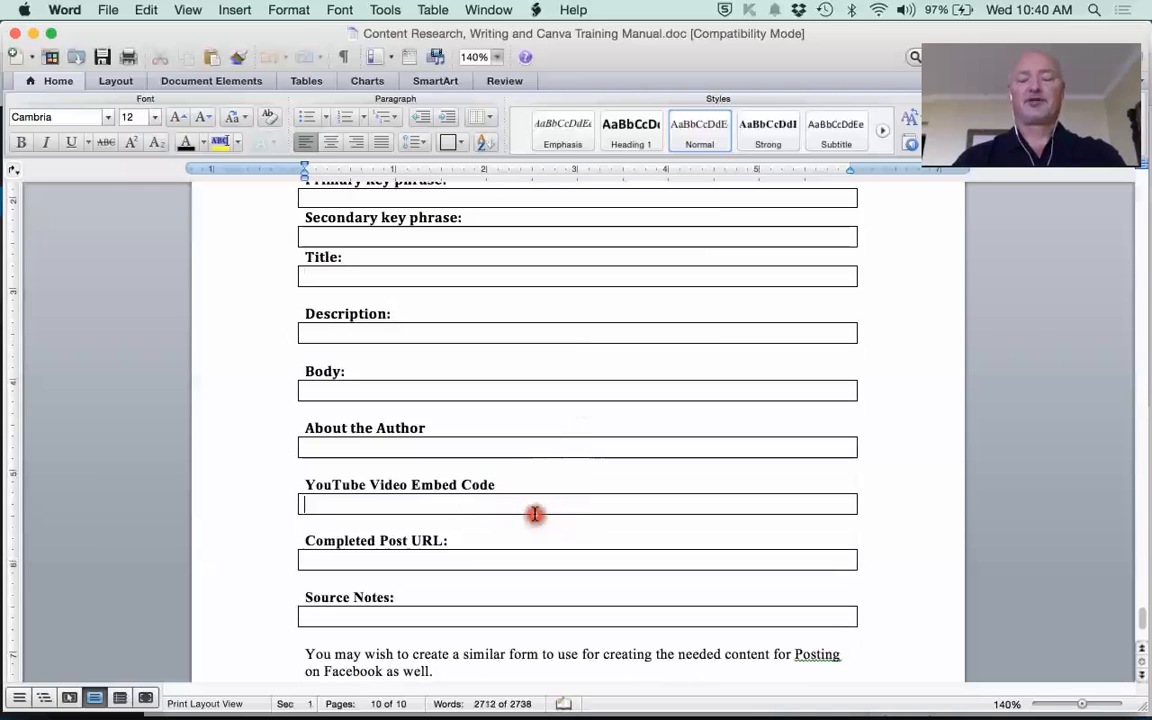
key("super+Tab")
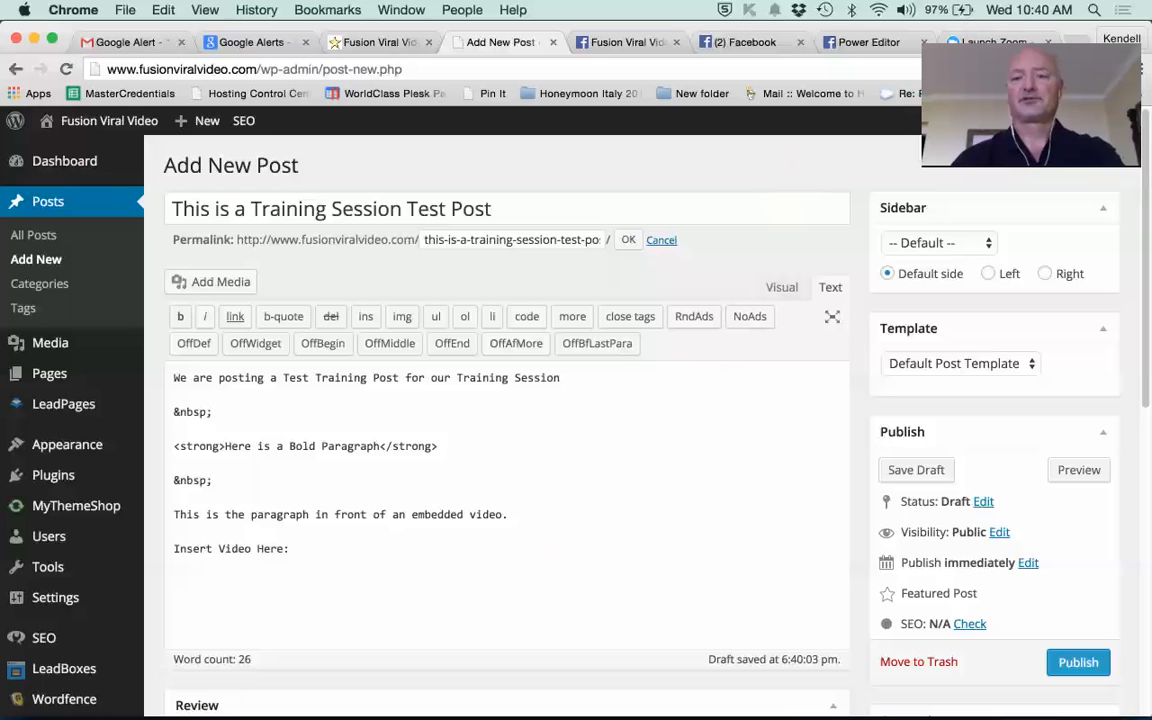
- Open YouTube in a new browser tab and open the "Fantastic Four Official Trailer (2015)" video, pausing its playback
left_click(1073, 45)
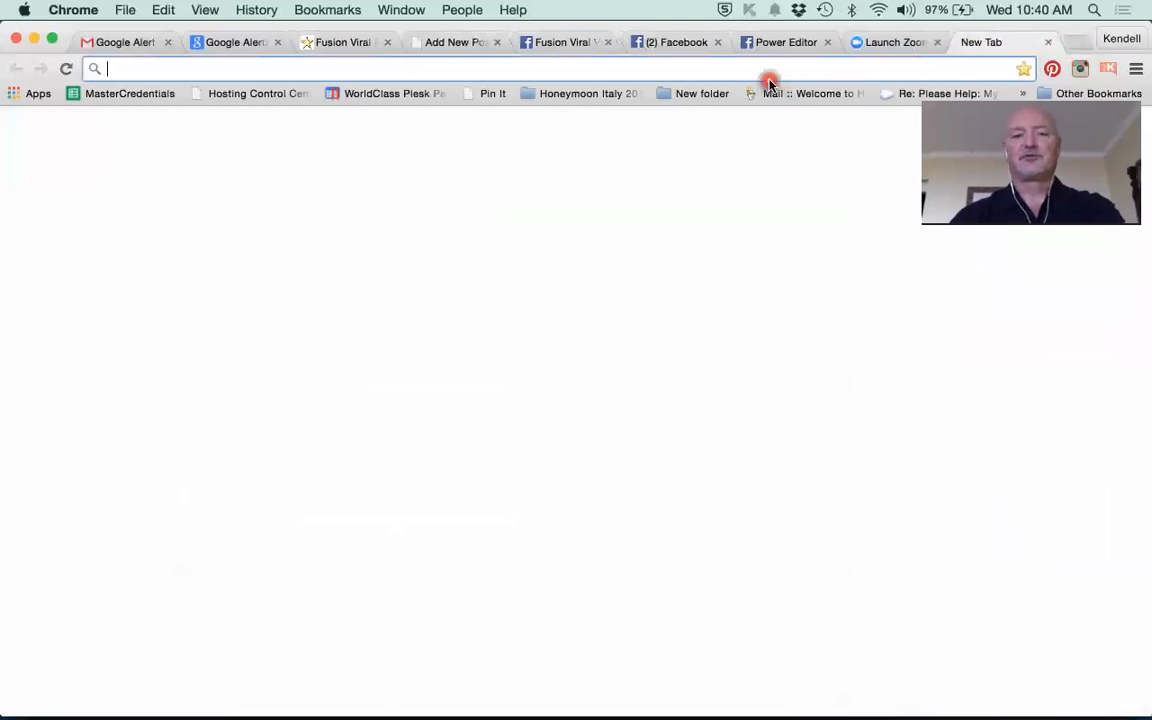
type("youtube.com")
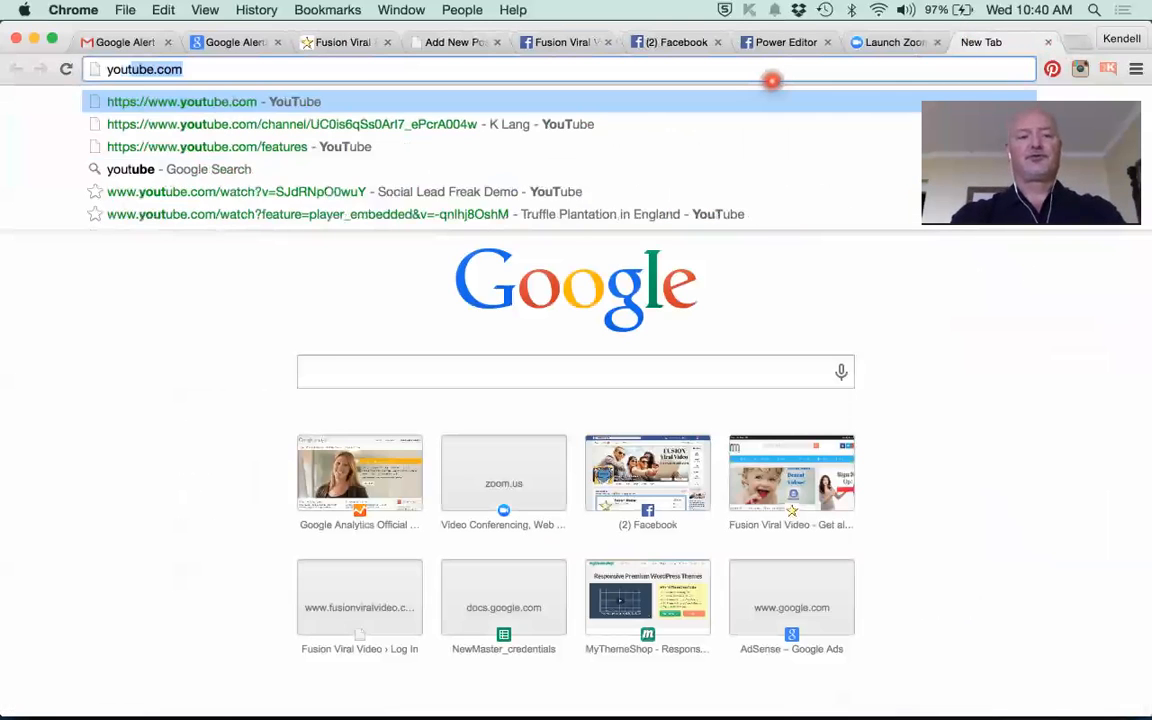
key("Return")
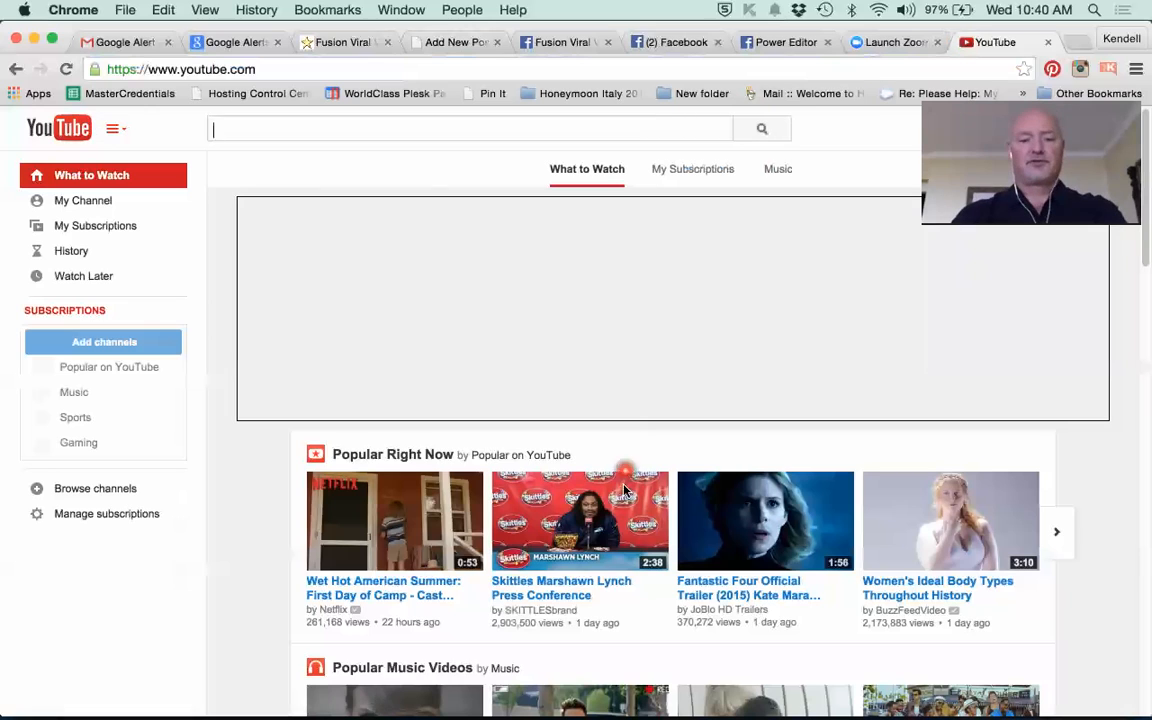
left_click(725, 543)
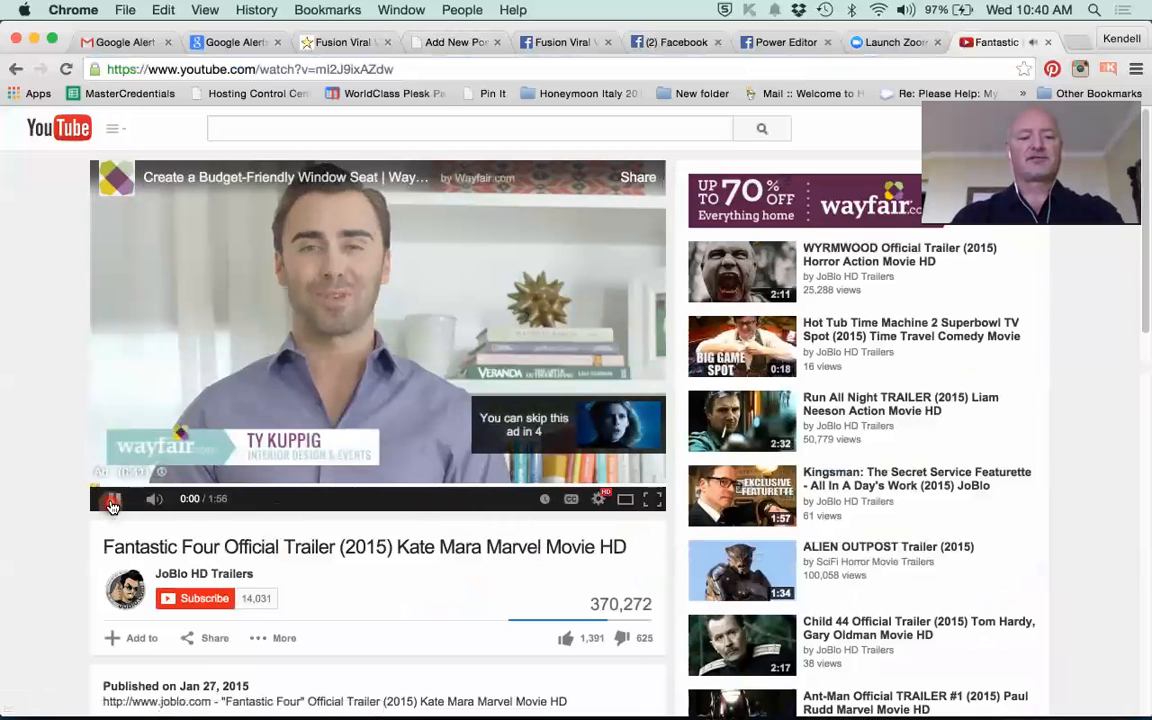
scroll(114, 506, "down", 2)
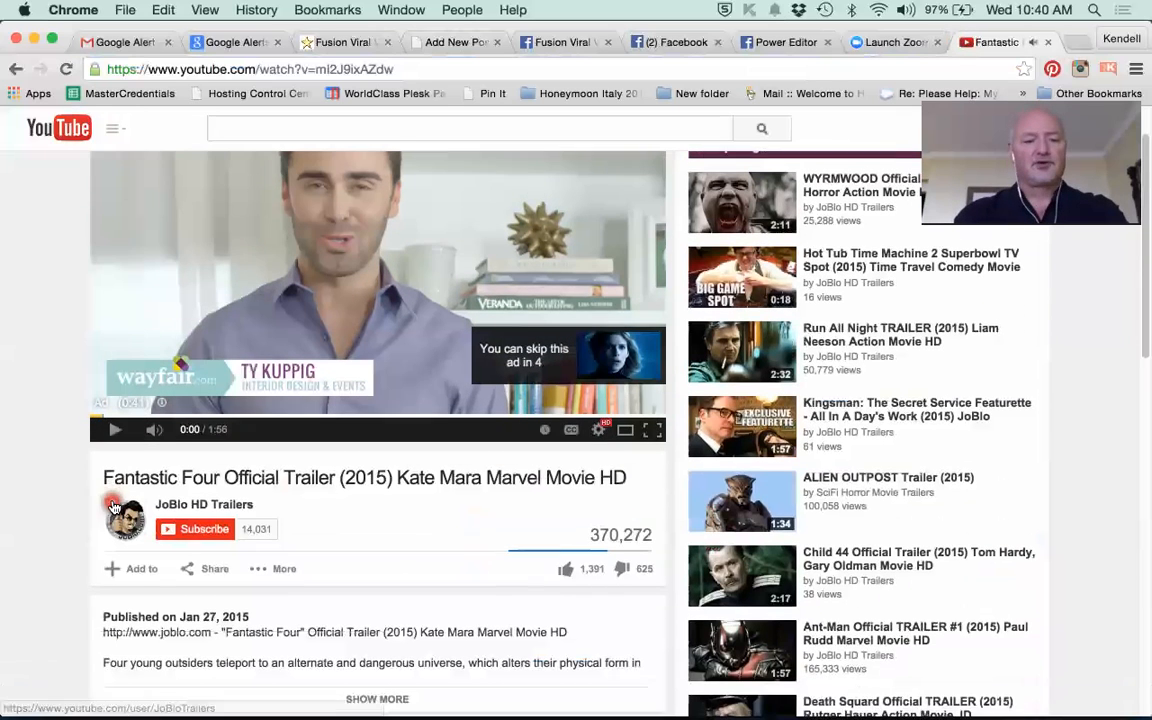
- Show the trailer's sharing options and copy its iframe embed code
left_click(192, 558)
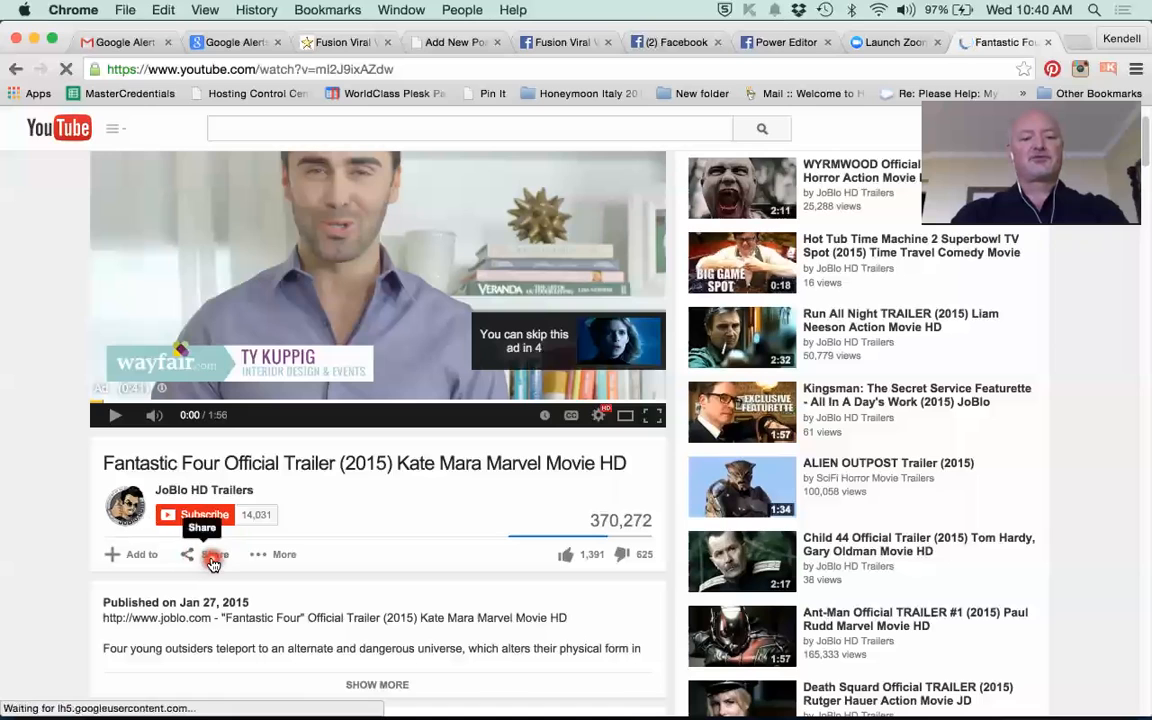
left_click(211, 557)
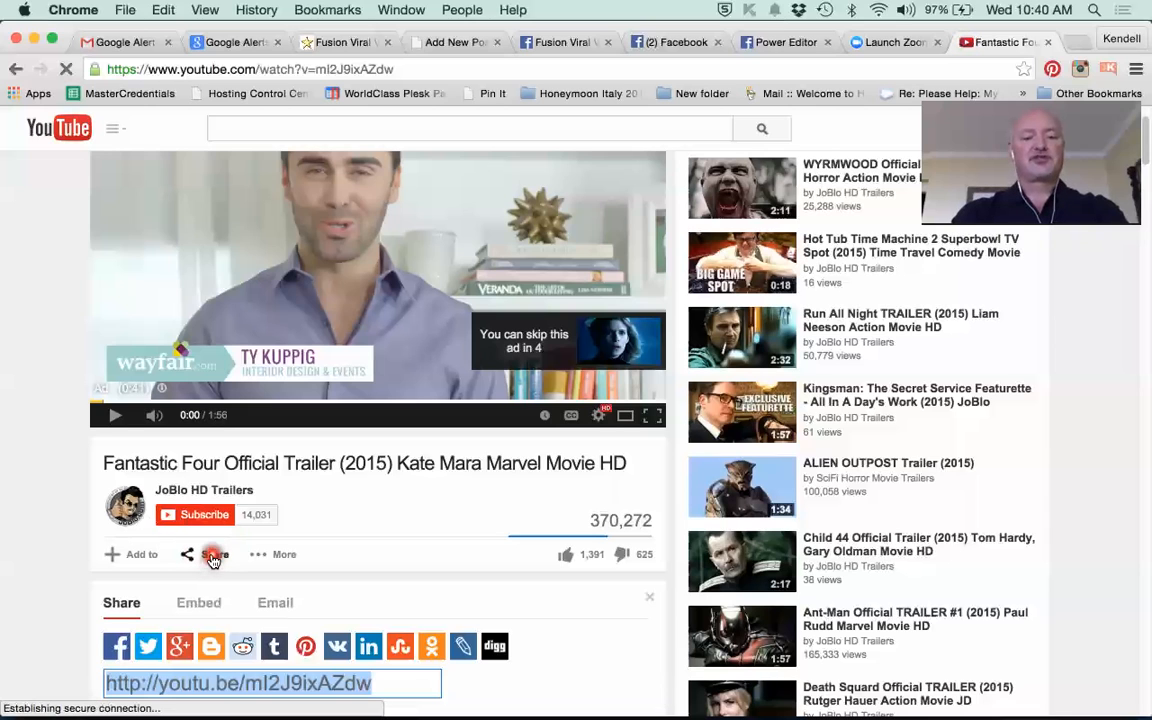
scroll(54, 560, "down", 3)
left_click(88, 469)
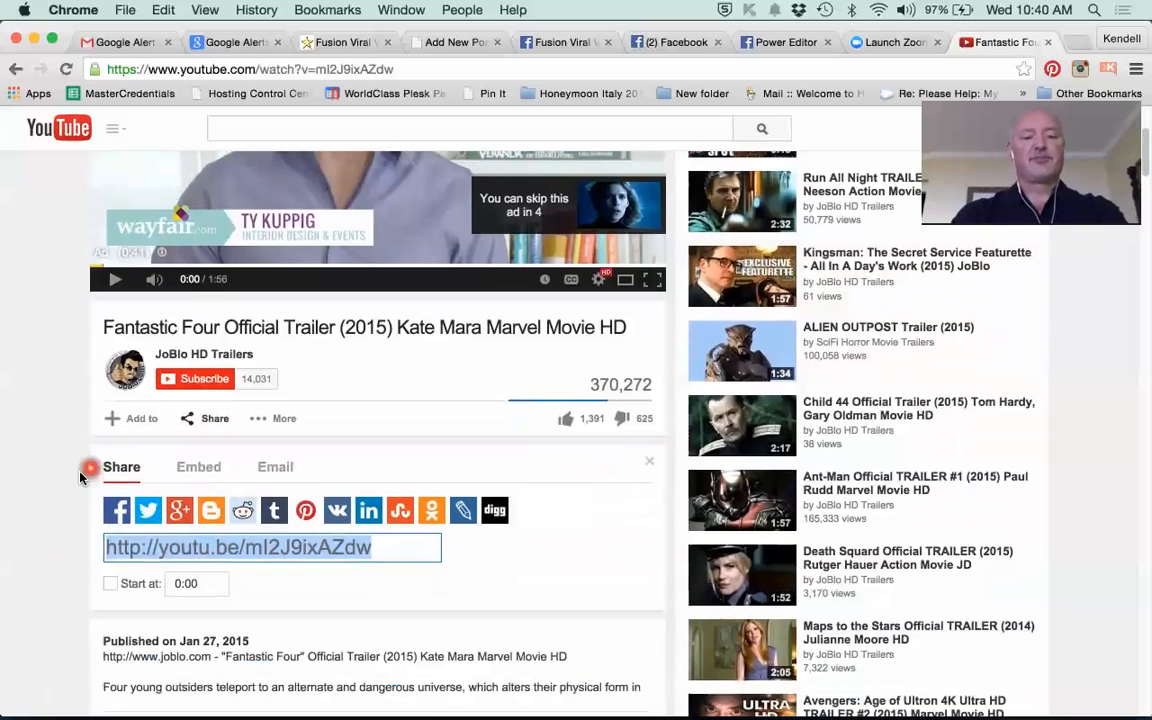
left_click(201, 468)
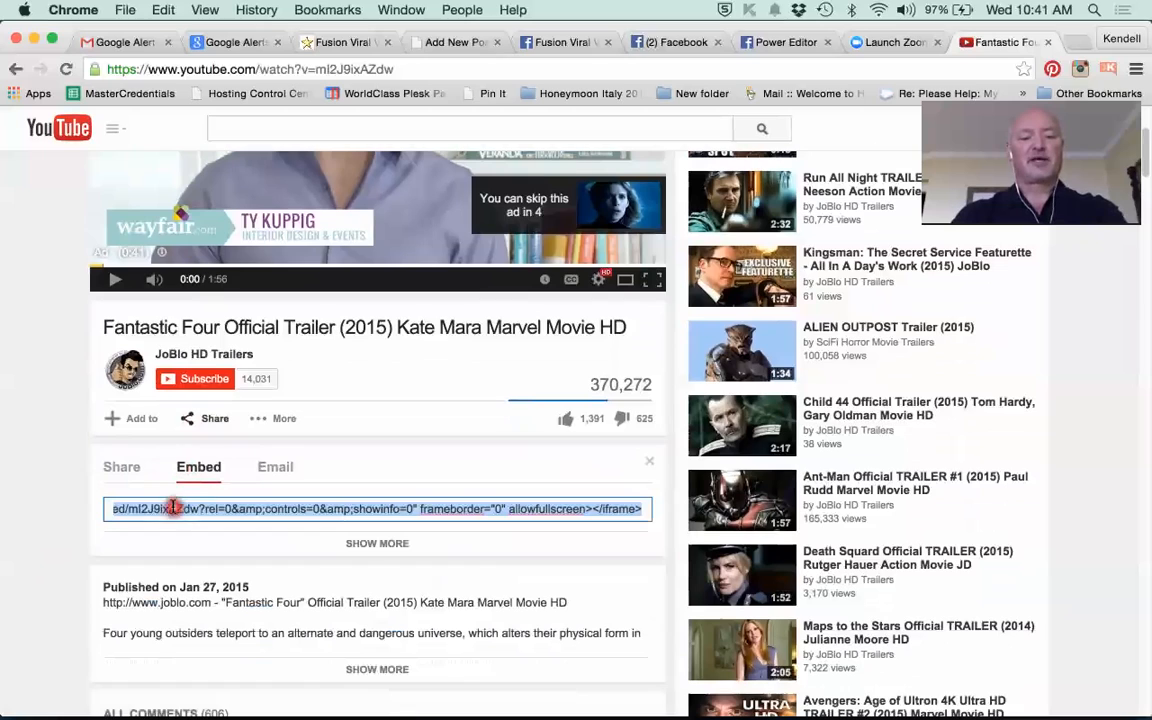
right_click(303, 511)
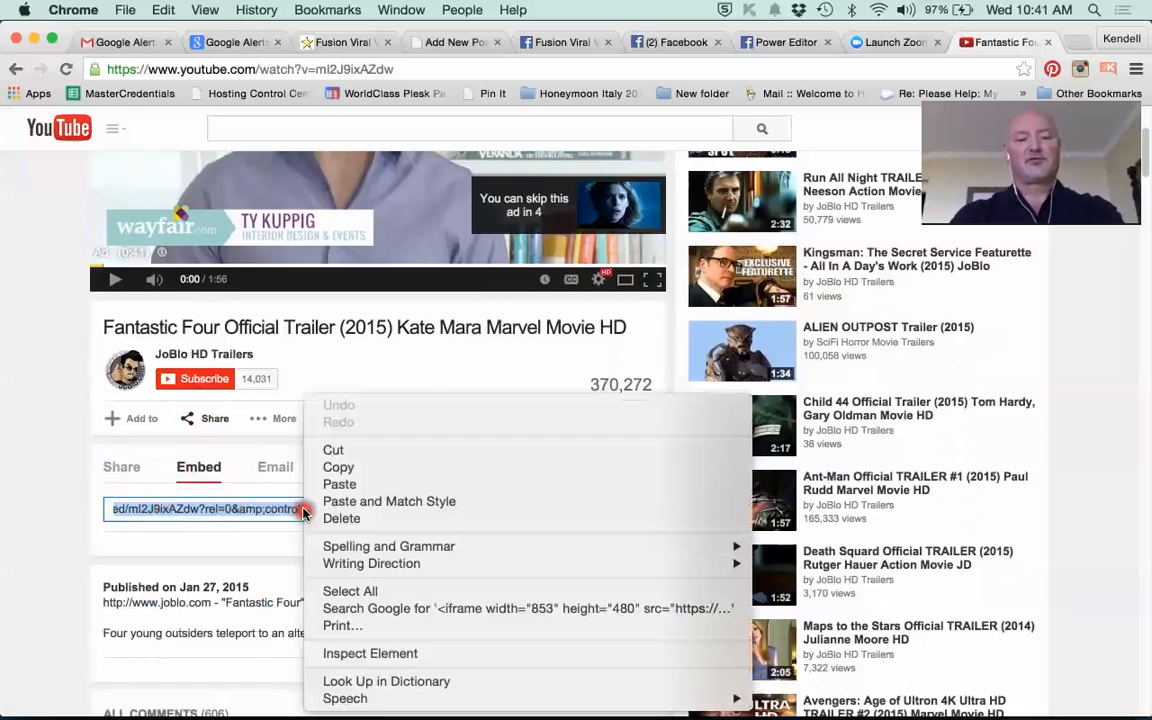
left_click(340, 470)
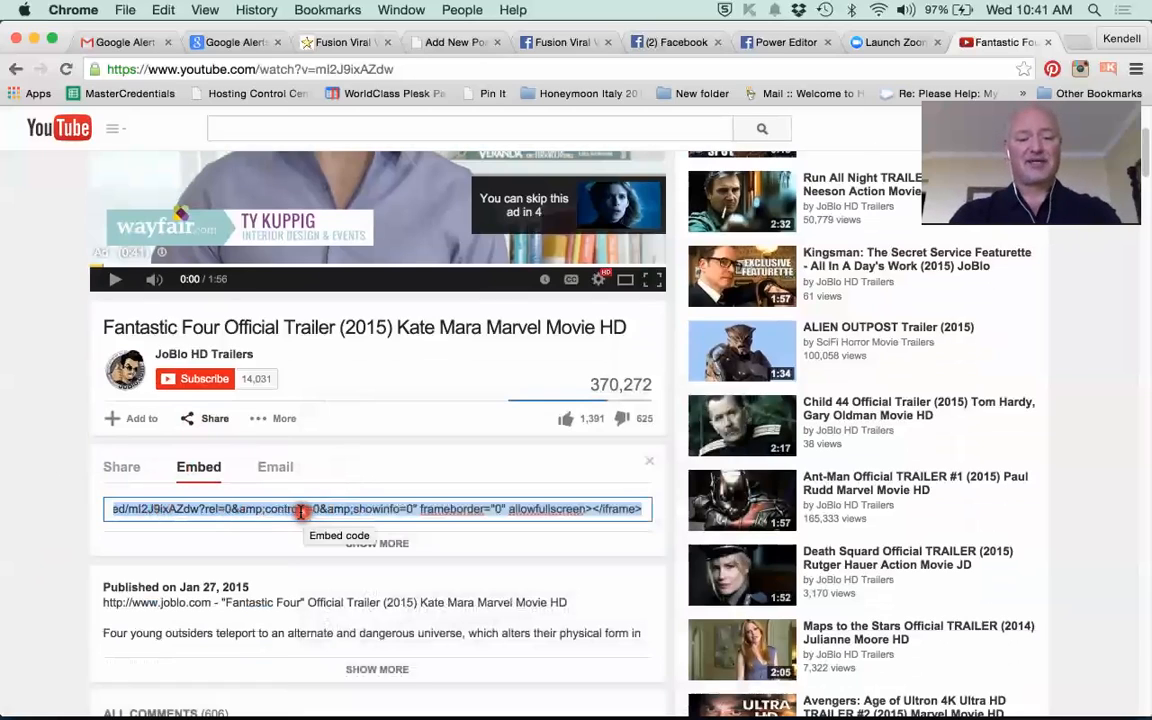
- Return to the WordPress draft and paste the YouTube iframe code on a new line under "Insert Video Here:"
key("super+Tab")
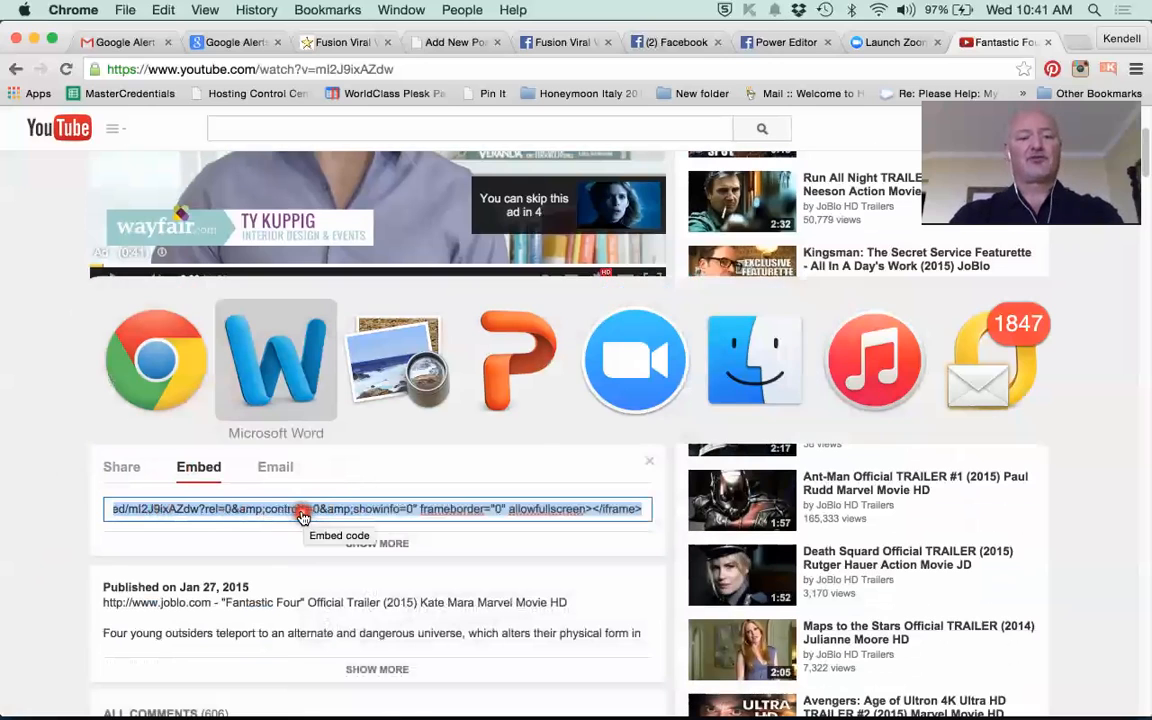
key("super+Tab")
key("super+Tab")
key("super+Tab")
key("super+Tab")
key("super+Tab")
key("super+Tab")
key("super+Tab")
key("super+Tab")
key("super+Tab")
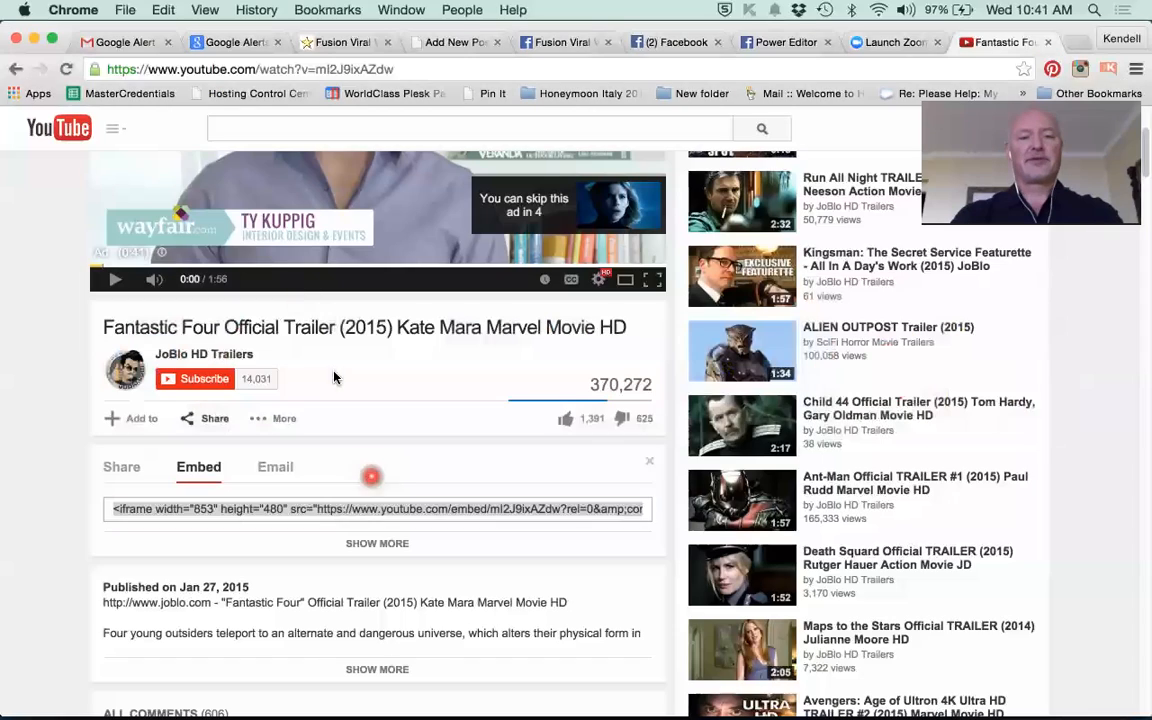
left_click(416, 44)
left_click(515, 484)
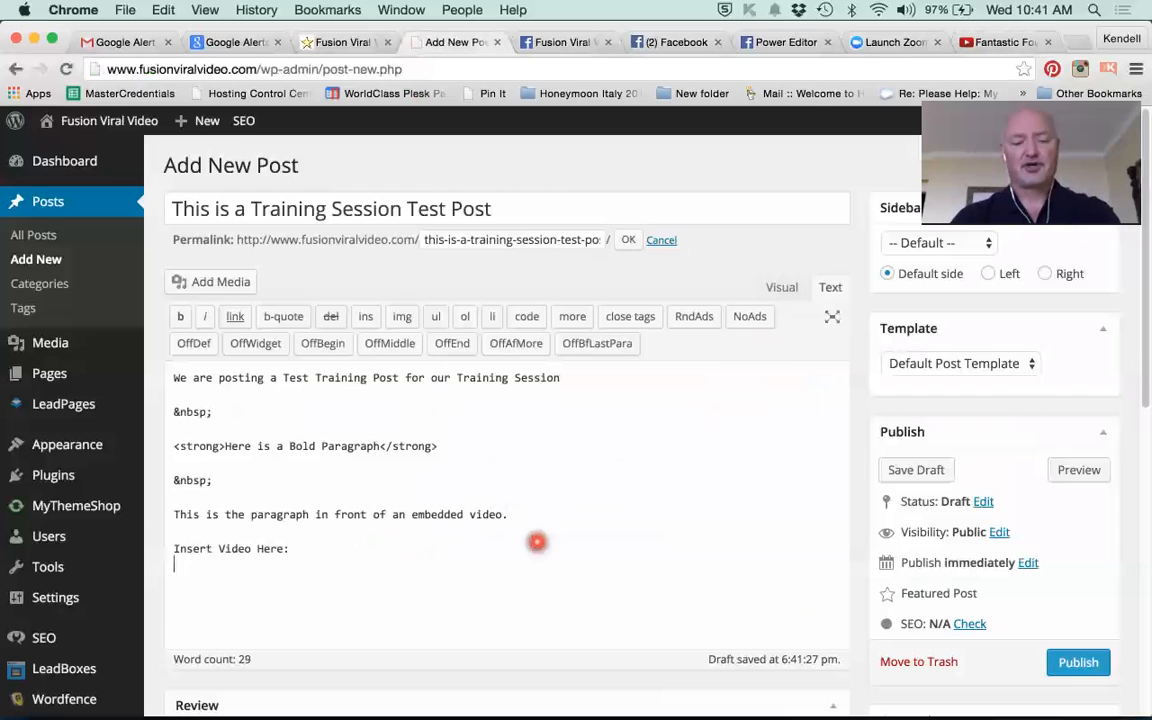
key("super+v")
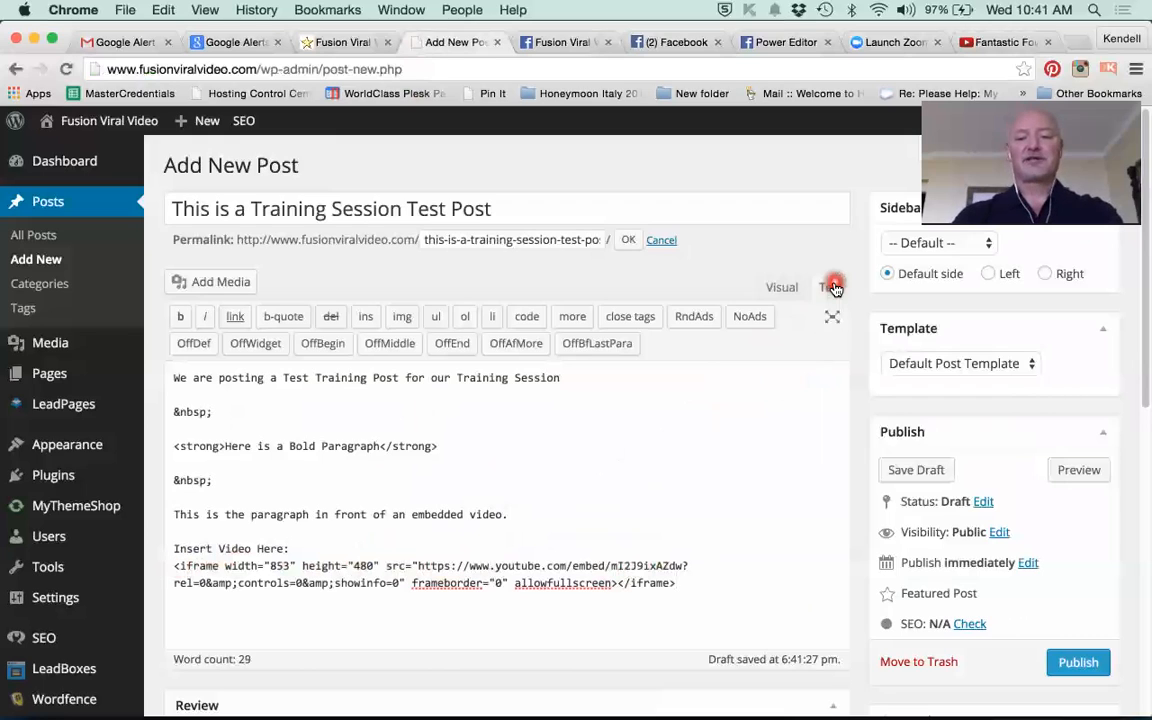
- Switch the post editor to Visual mode and check the embedded video's placeholder below the text
left_click(783, 290)
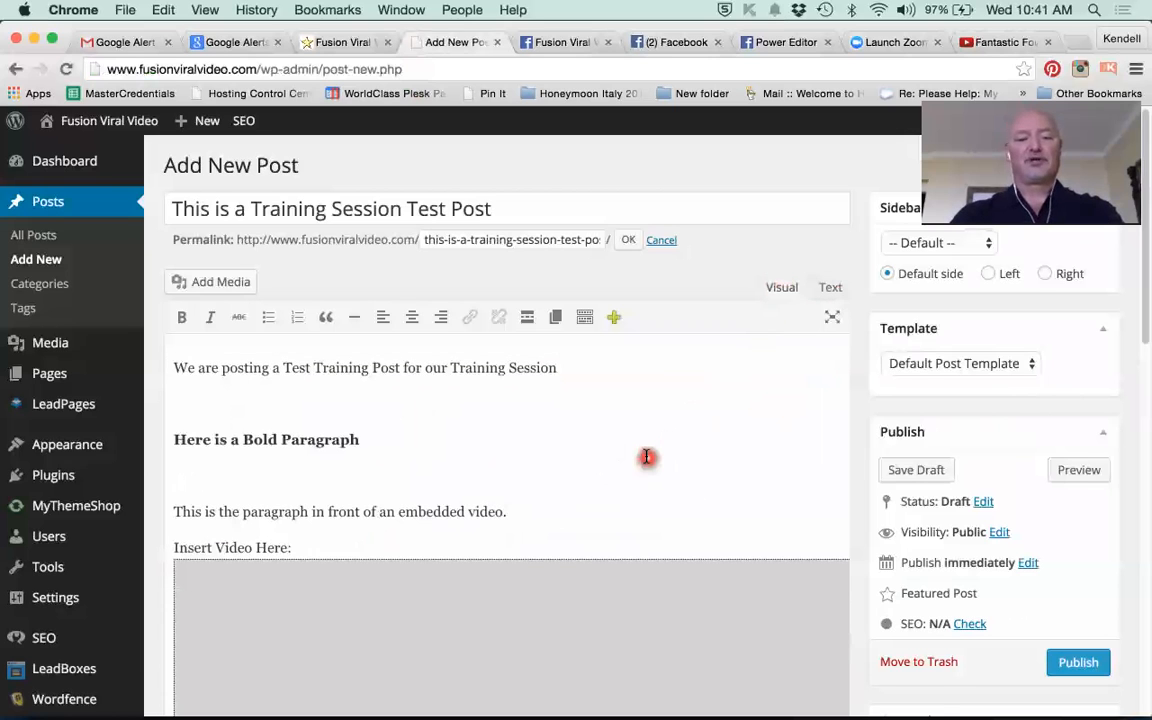
scroll(648, 458, "down", 3)
scroll(565, 527, "down", 5)
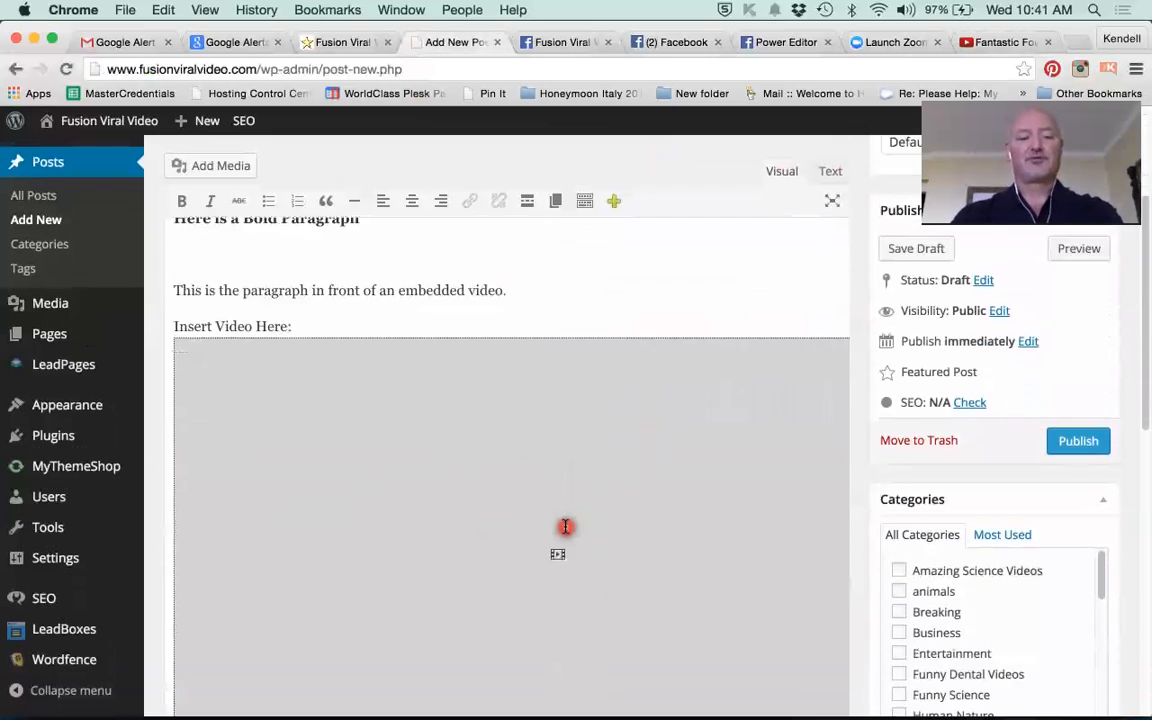
scroll(565, 527, "up", 7)
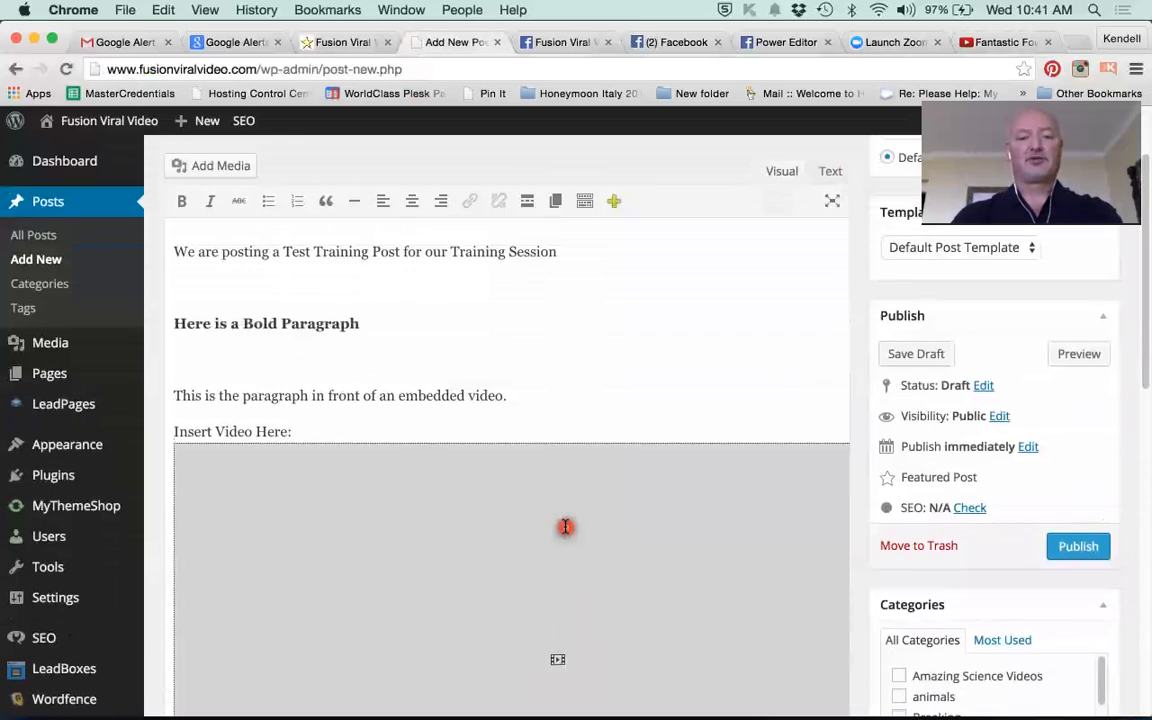
scroll(565, 527, "right", 1)
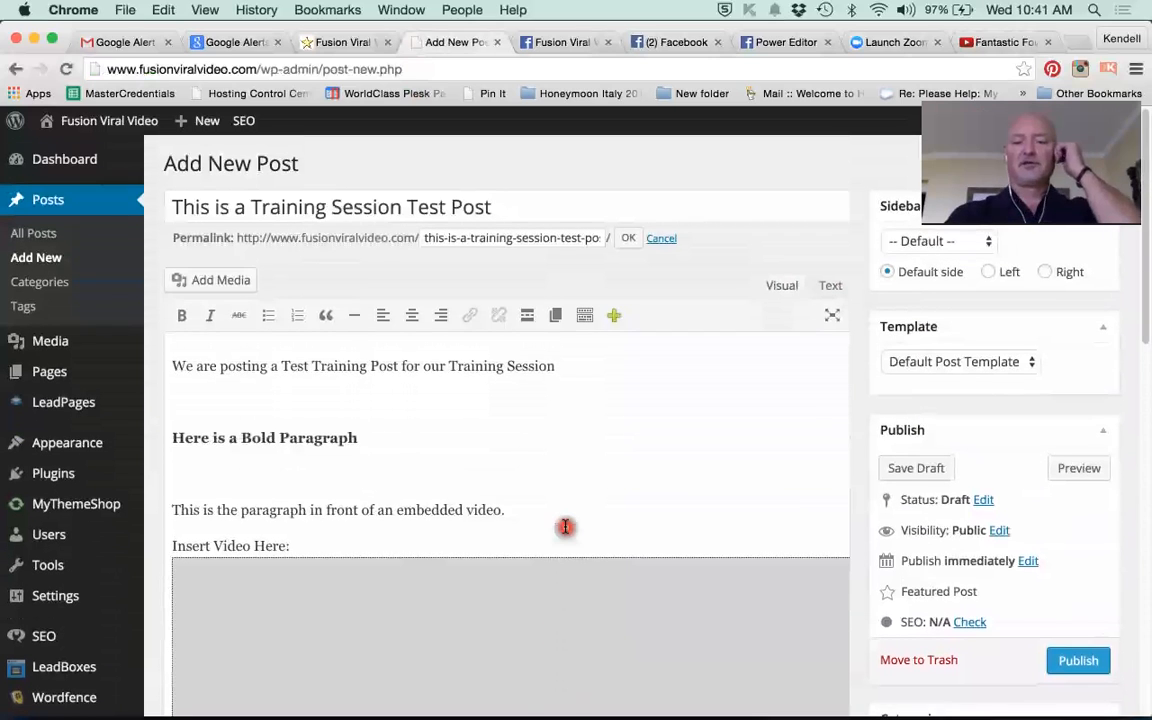
scroll(565, 527, "down", 1)
scroll(565, 527, "left", 1)
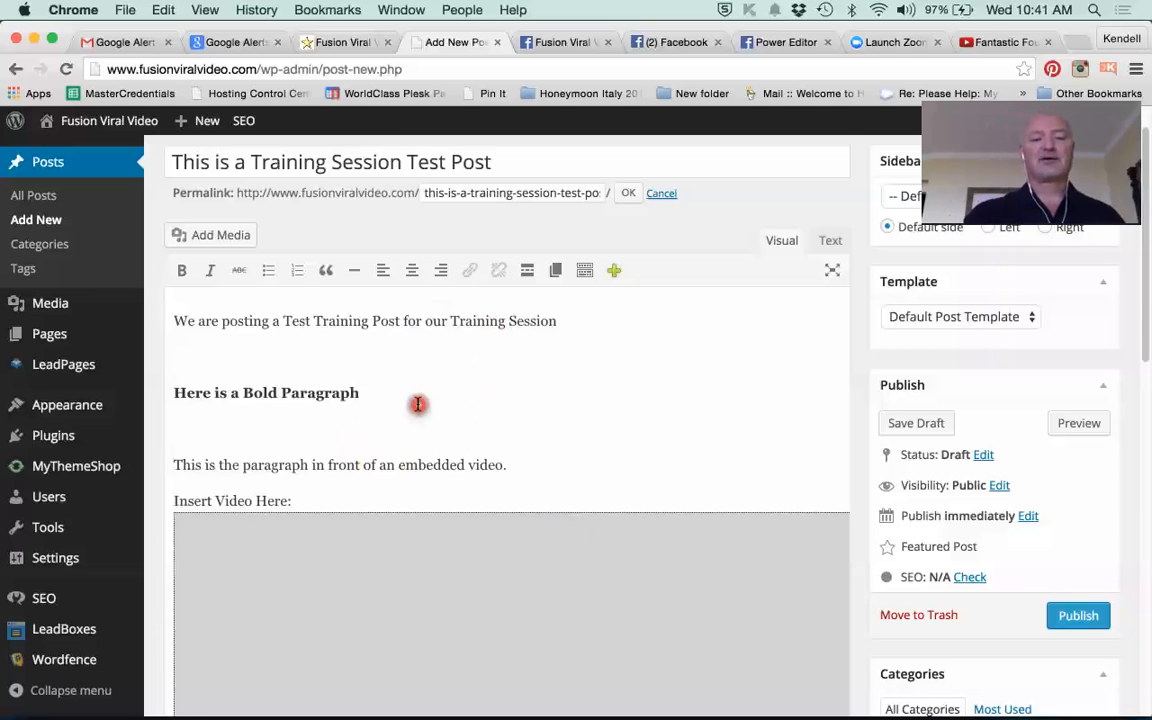
- Set the post's template to Parallax Template
scroll(412, 356, "down", 10)
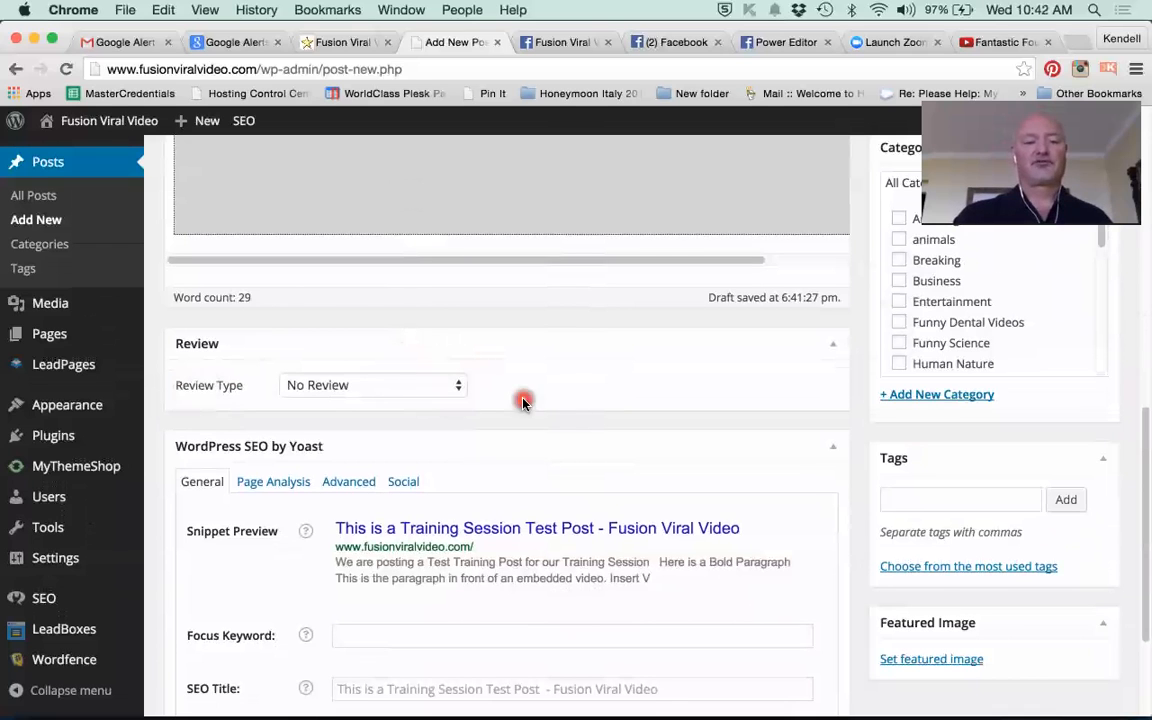
scroll(567, 390, "down", 1)
scroll(567, 390, "down", 5)
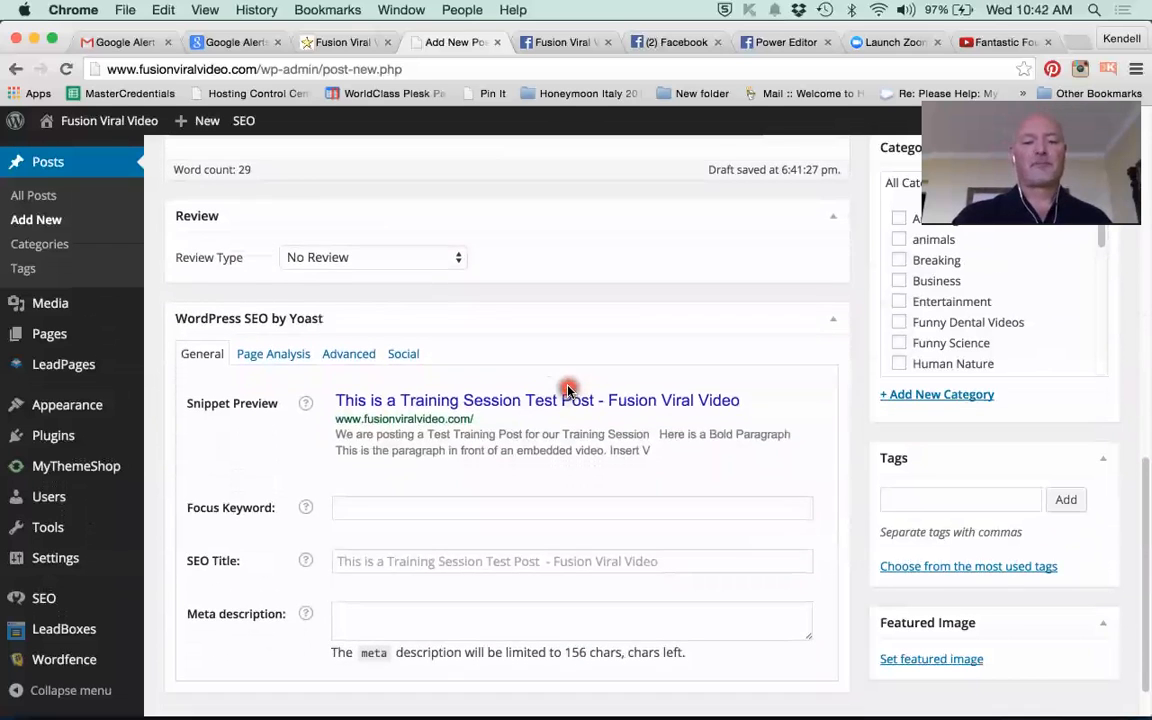
scroll(567, 390, "up", 6)
scroll(567, 390, "up", 15)
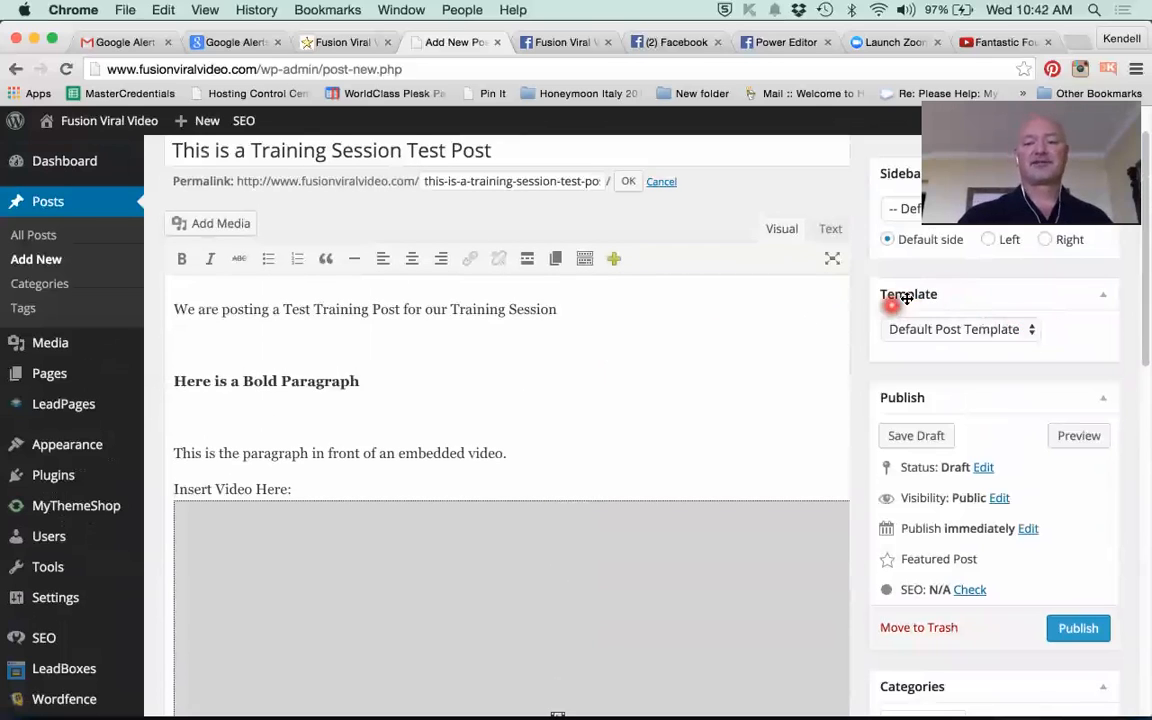
left_click(1034, 336)
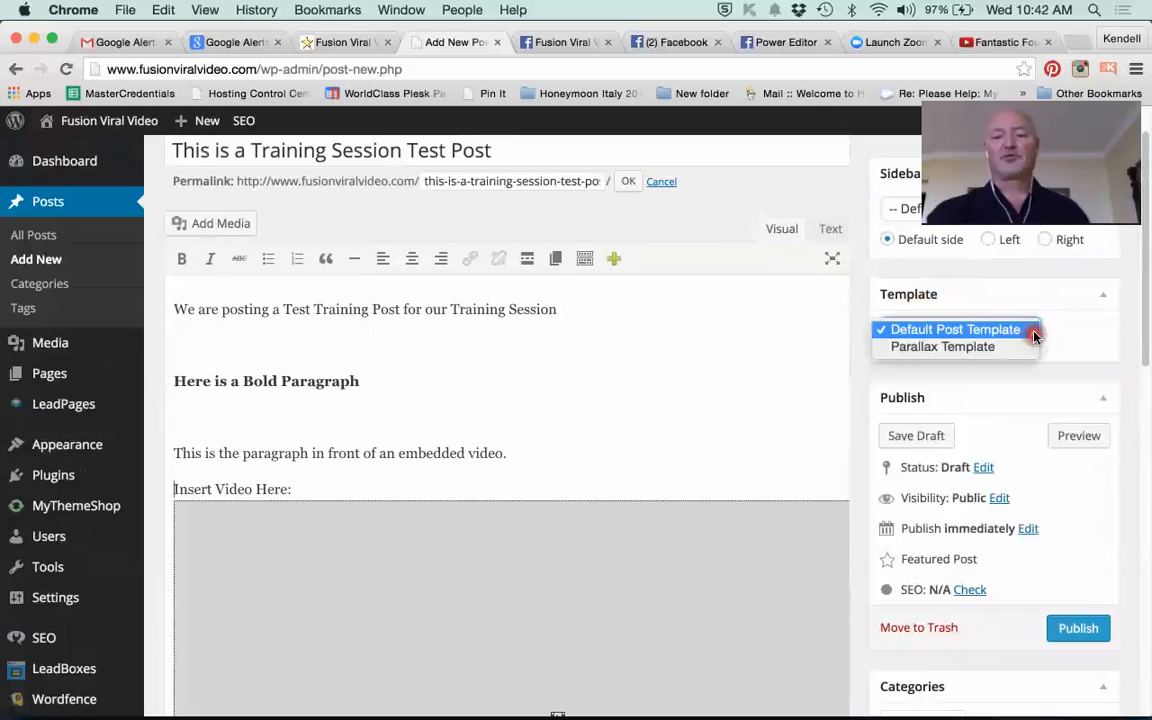
left_click(1017, 347)
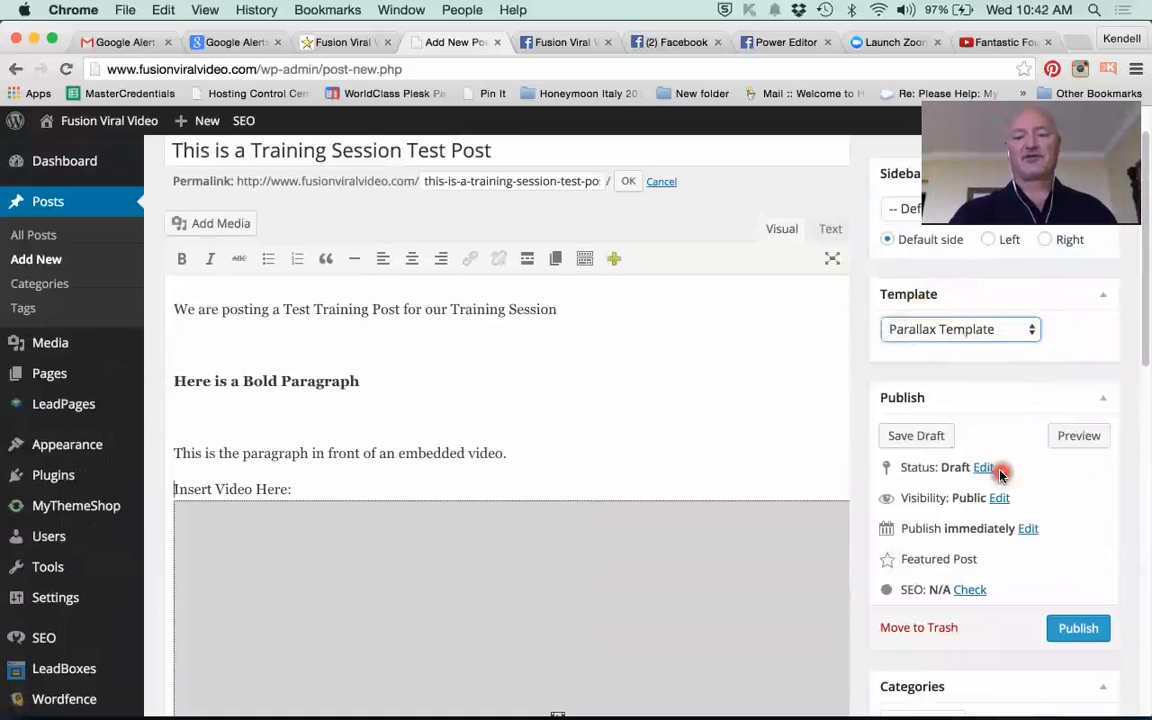
- Assign the post to the Funny Dental Videos and Latest categories and look through the remaining categories
scroll(998, 470, "down", 3)
scroll(1000, 474, "down", 5)
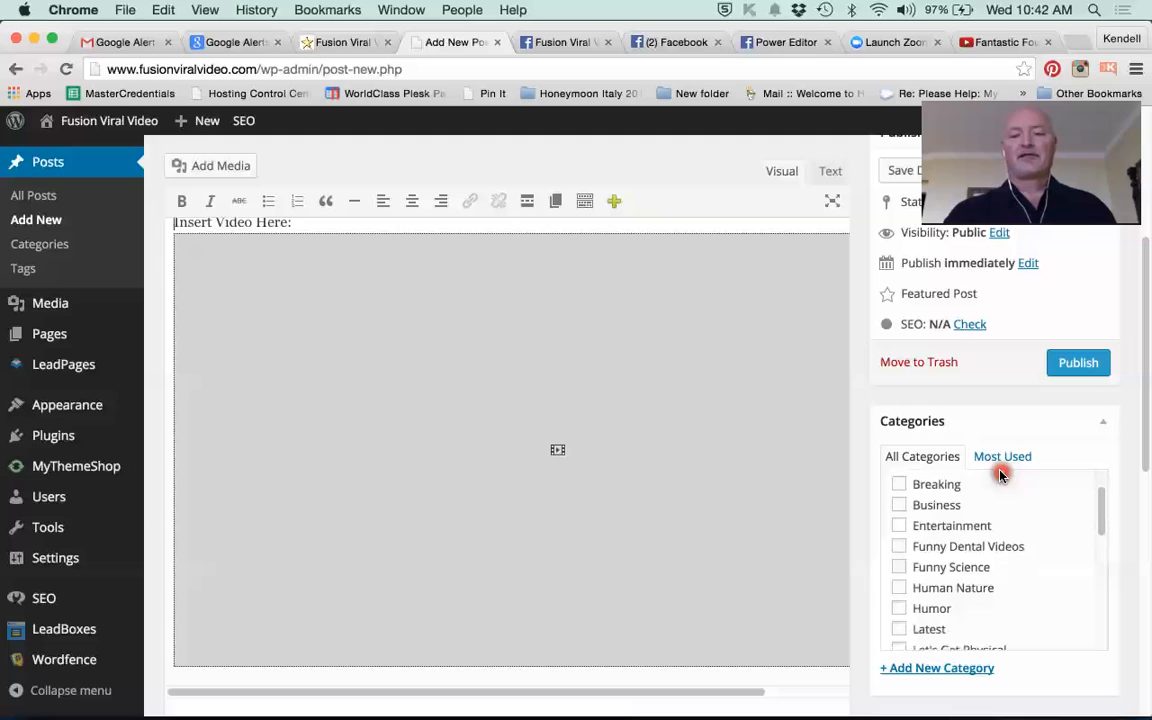
left_click(899, 547)
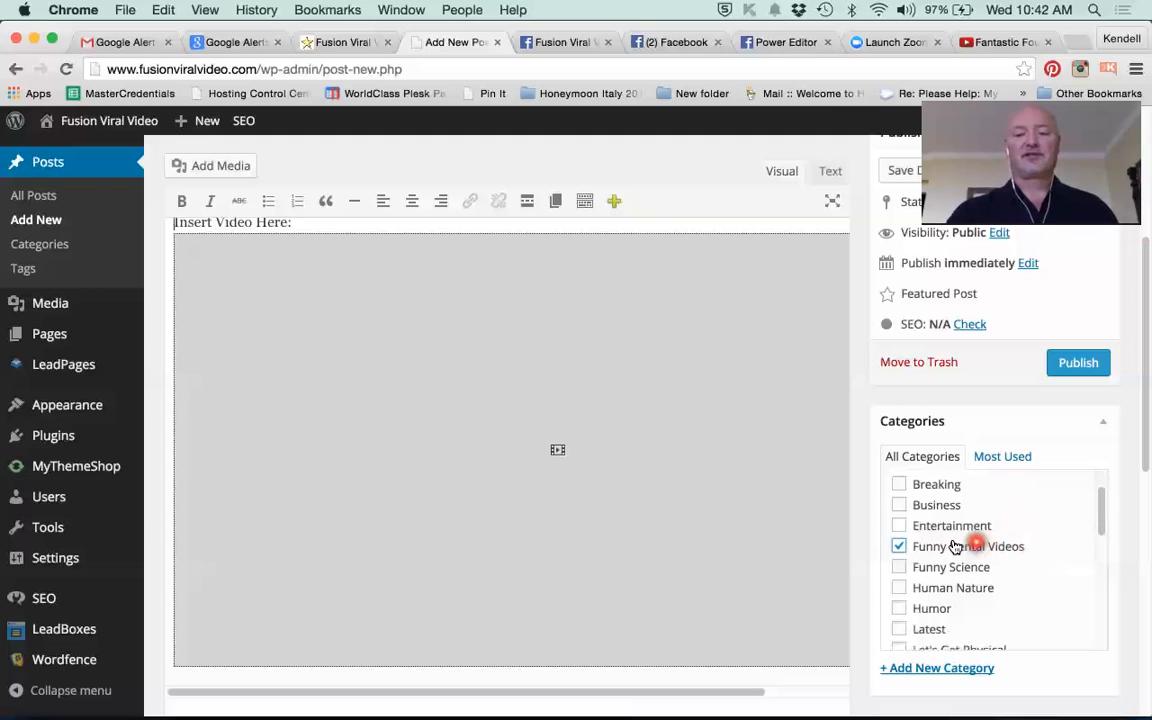
scroll(1040, 550, "down", 3)
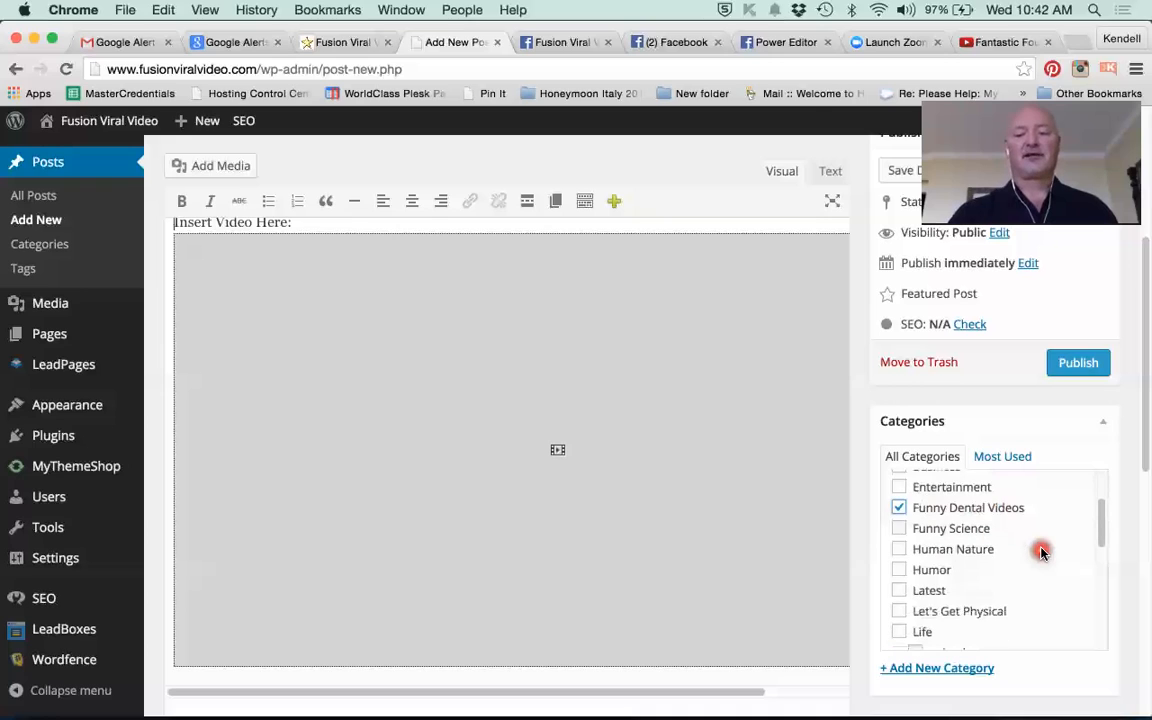
left_click(899, 553)
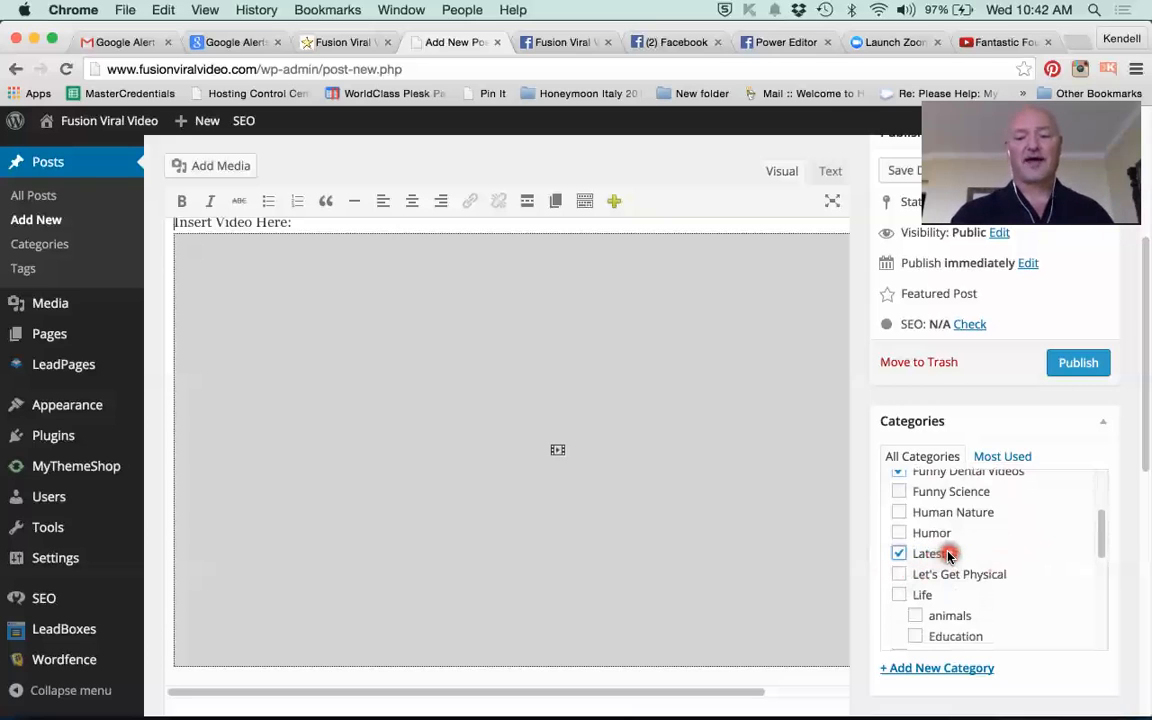
scroll(950, 556, "down", 6)
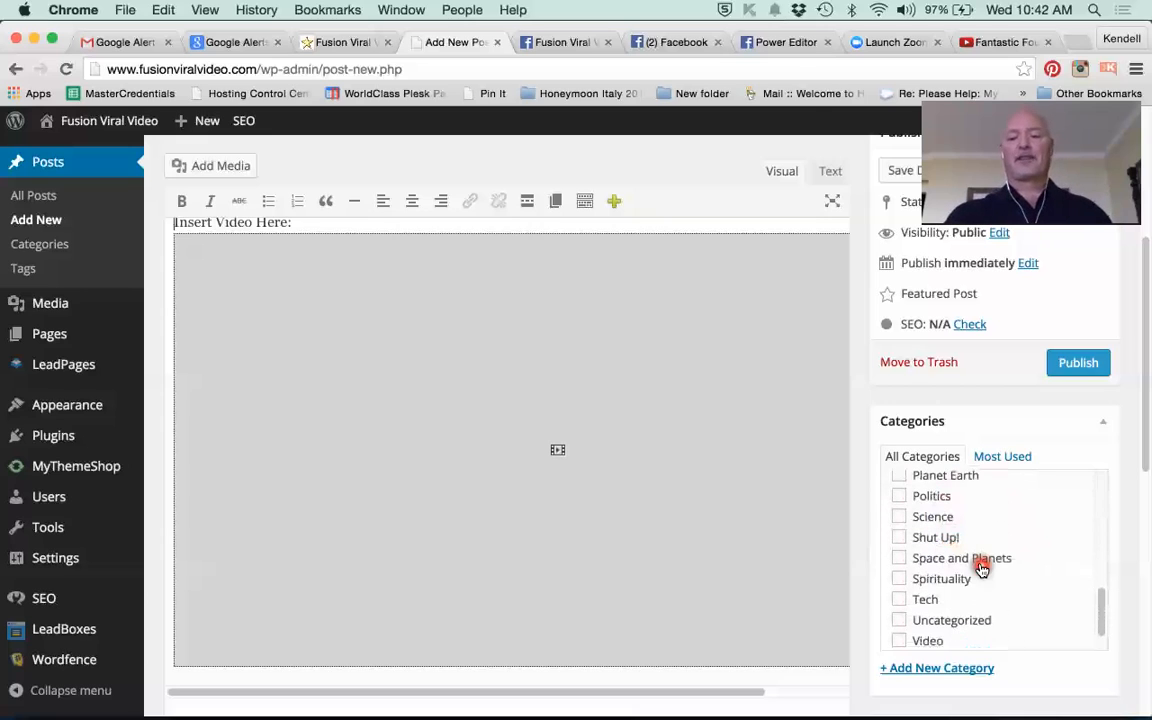
scroll(995, 570, "down", 2)
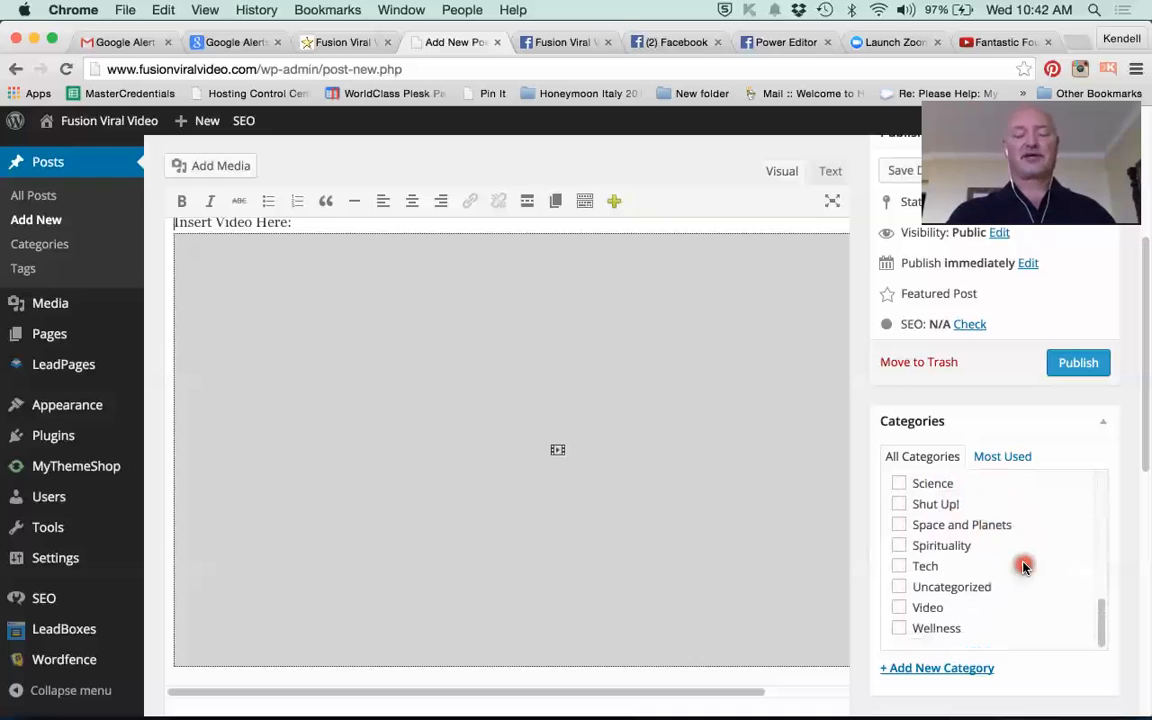
scroll(1023, 567, "up", 5)
scroll(1023, 567, "up", 2)
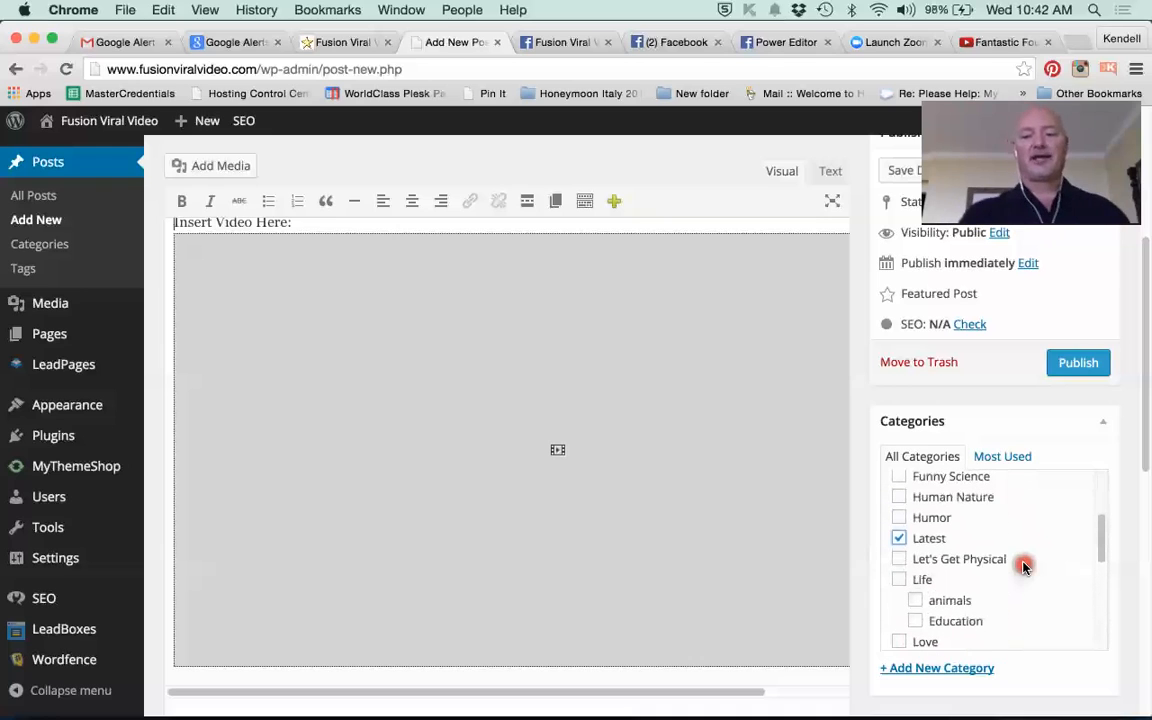
scroll(1023, 567, "down", 3)
scroll(1023, 563, "down", 5)
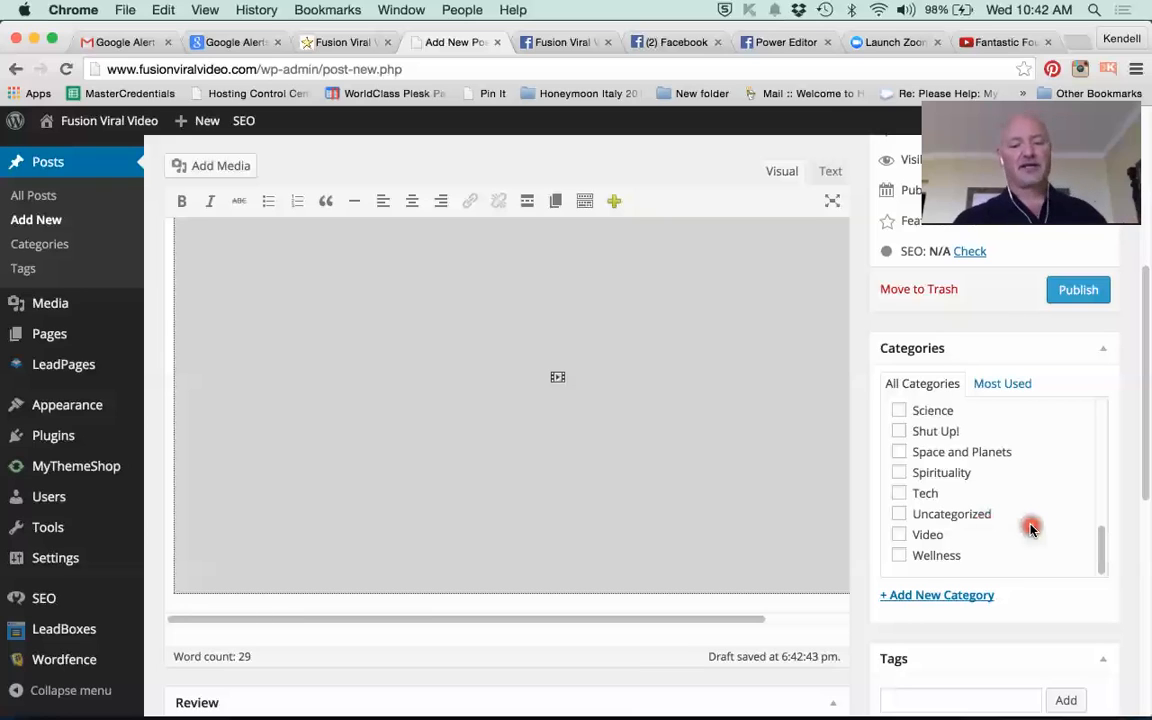
- Add the tag "funny video" to the post
scroll(1035, 497, "down", 1)
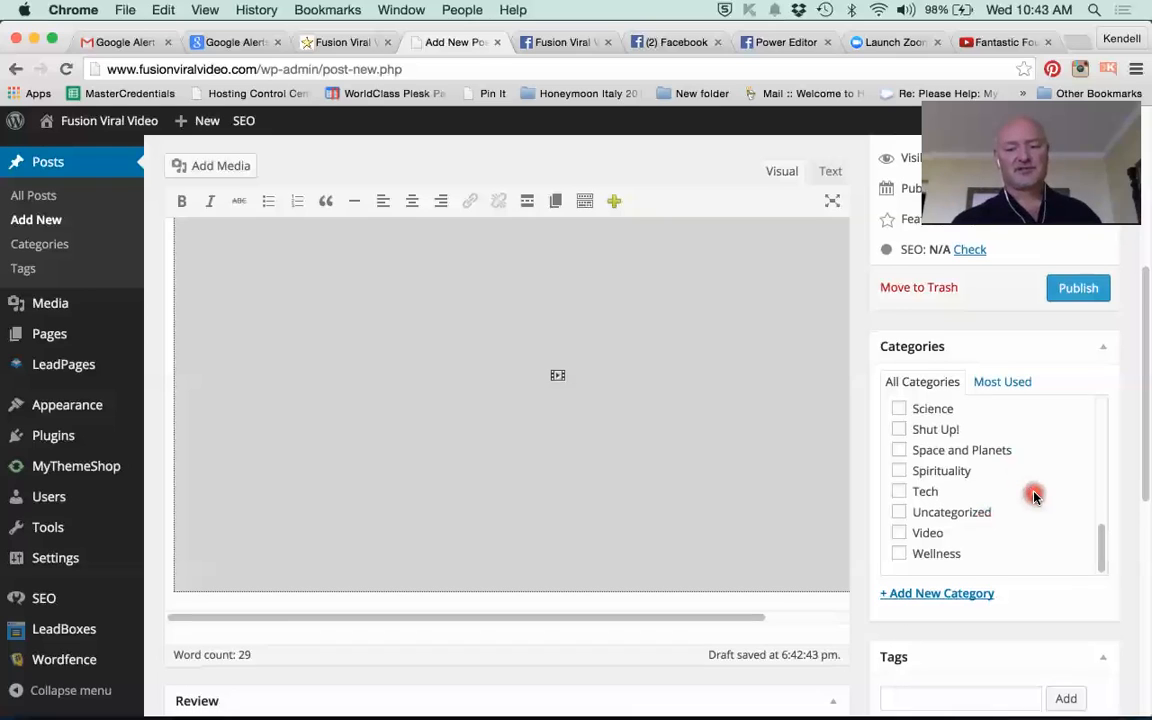
scroll(1035, 497, "down", 3)
left_click(984, 537)
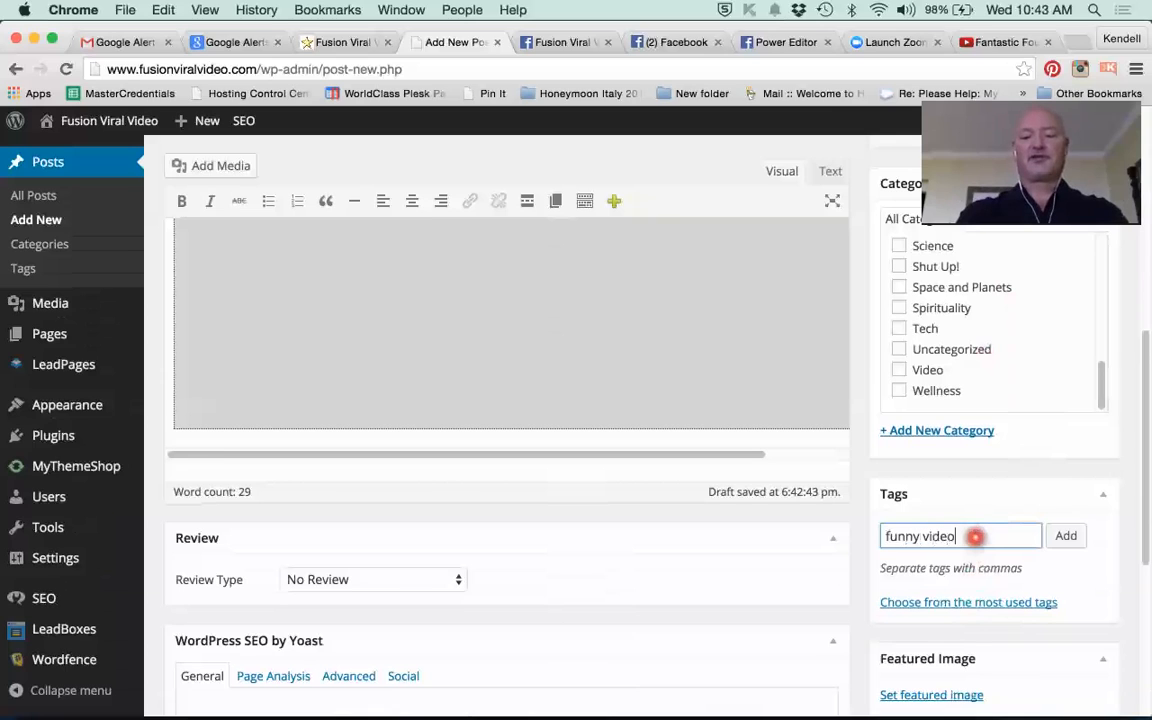
left_click(1064, 536)
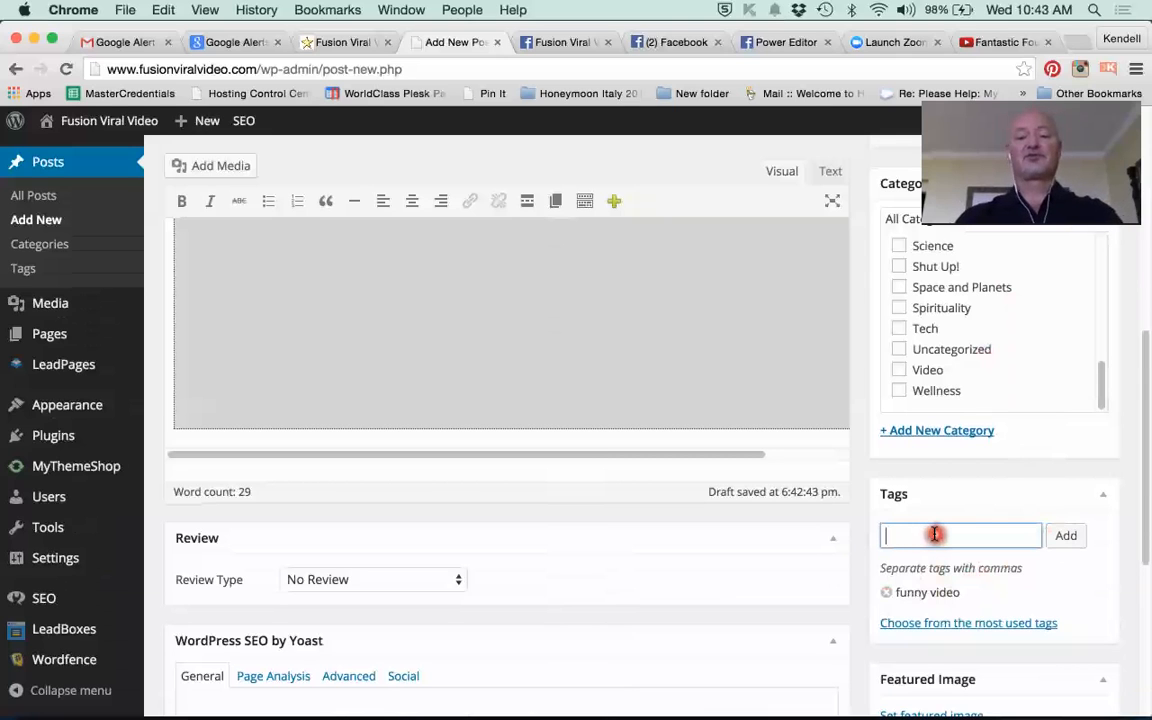
- Check the key phrase fields in the Word training manual, return to the WordPress draft in Chrome and add the tag "#funnyvideo"
key("super+Tab")
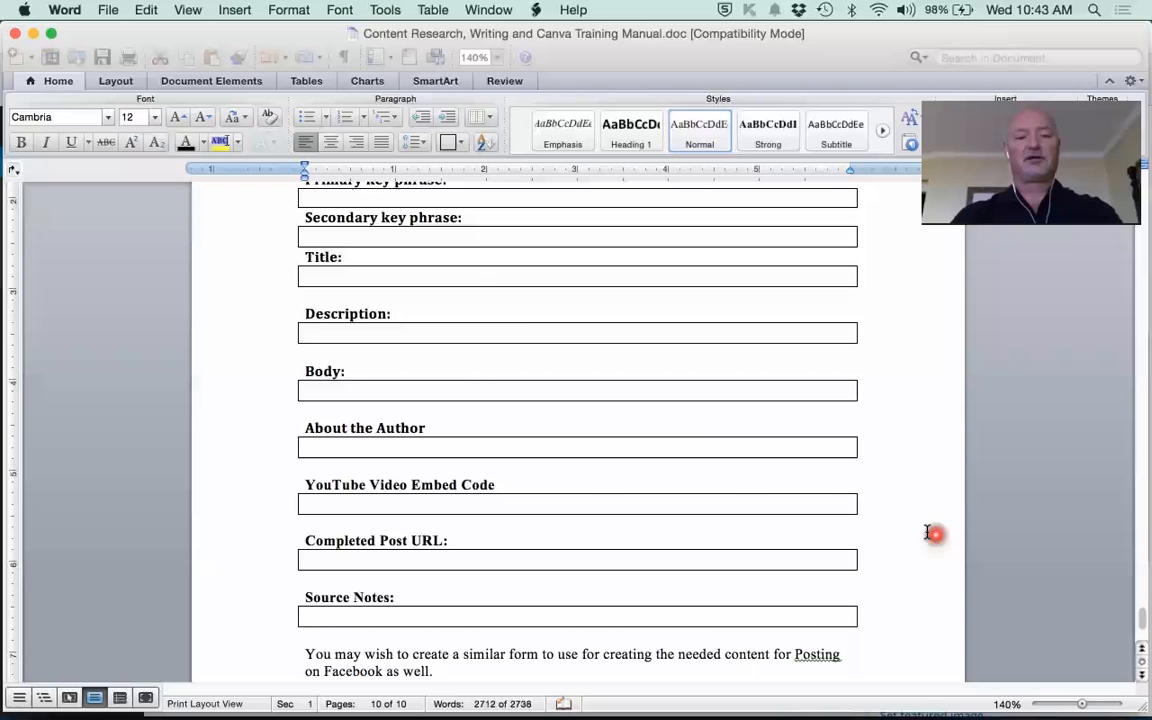
scroll(490, 308, "up", 3)
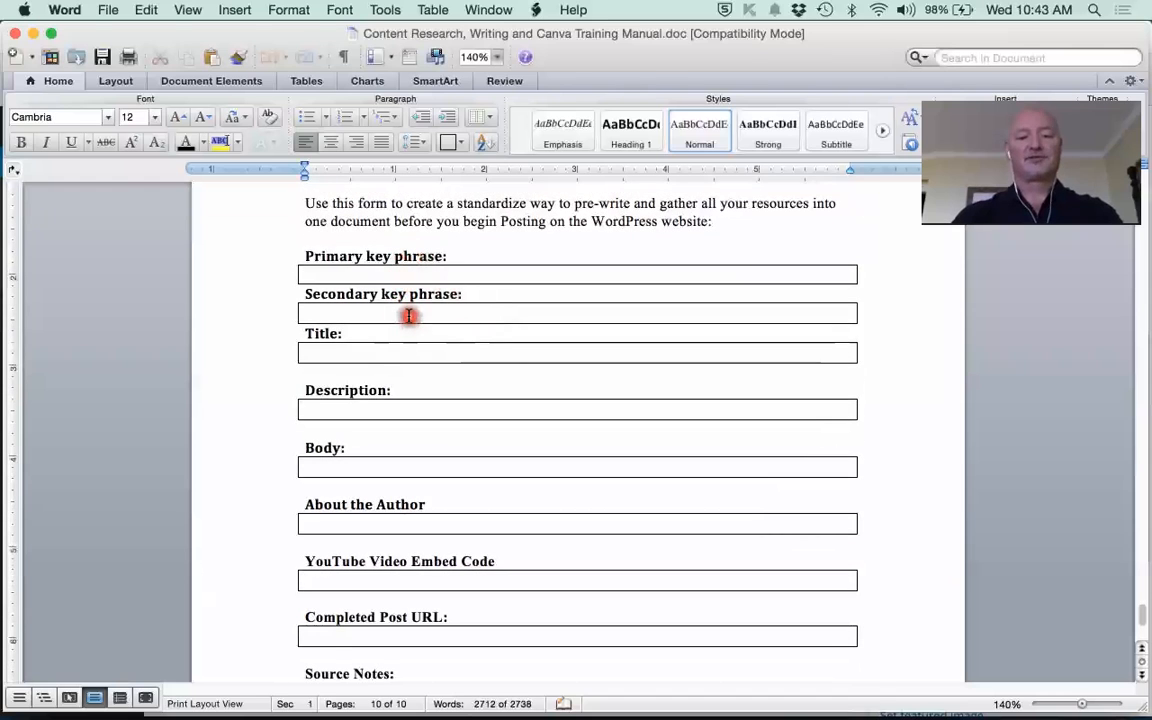
key("super+Tab")
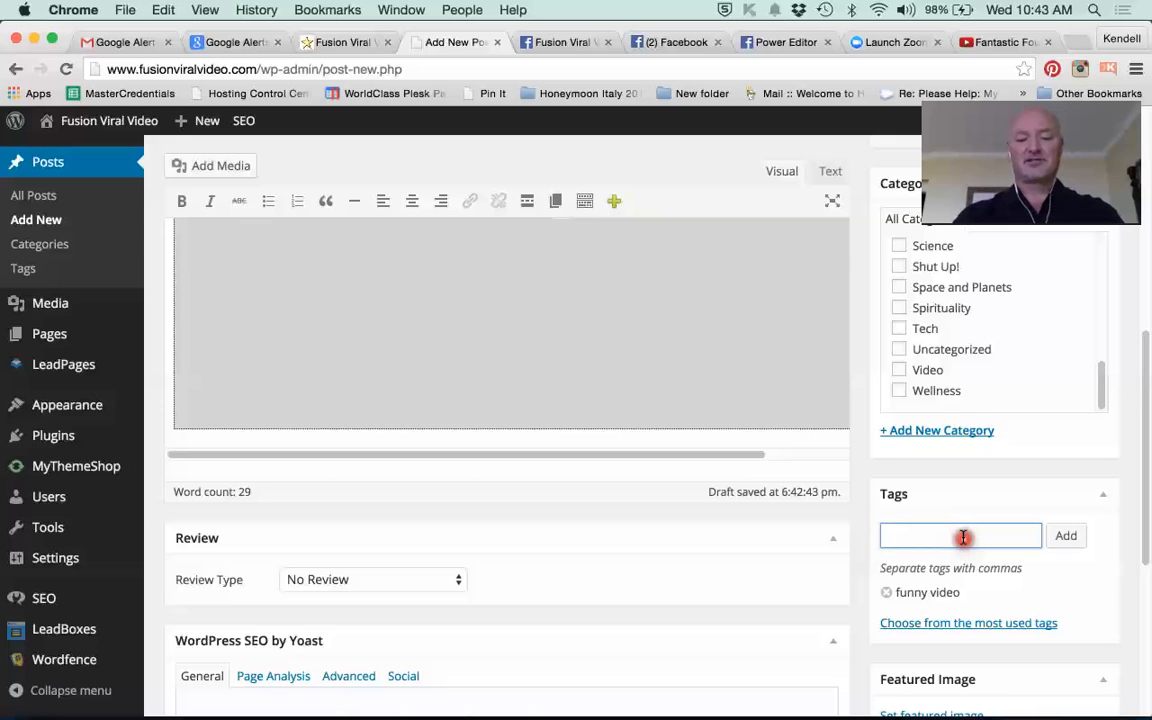
scroll(954, 532, "down", 1)
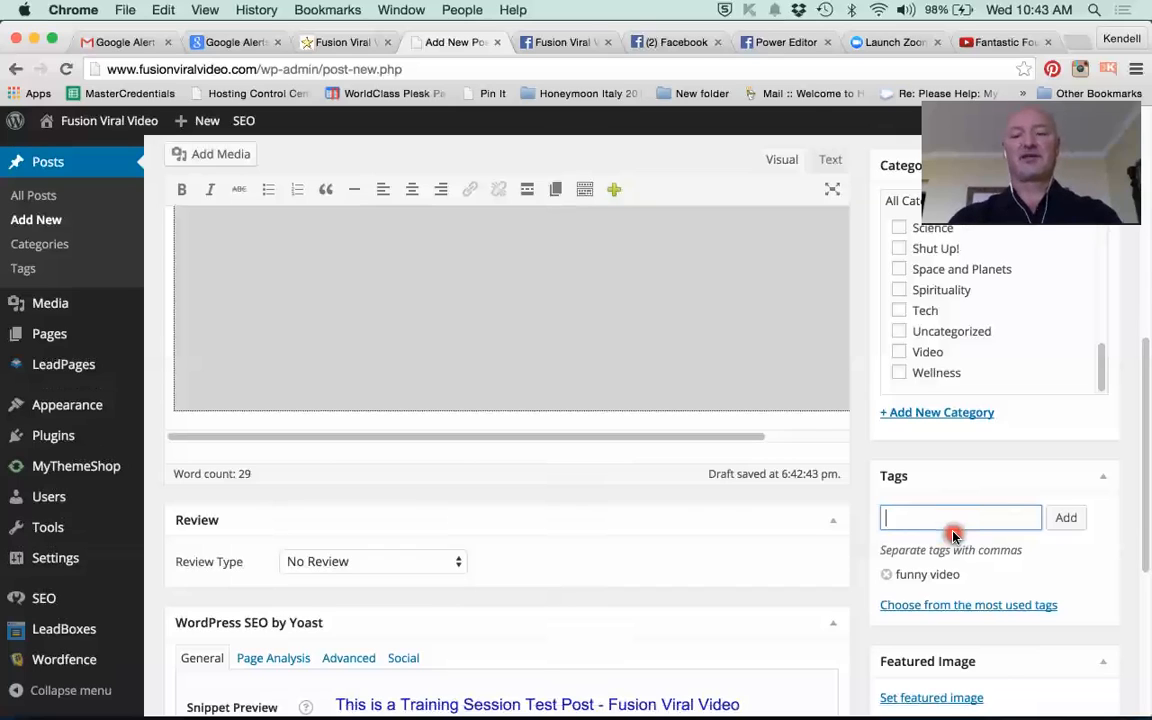
type("#funnyvideo")
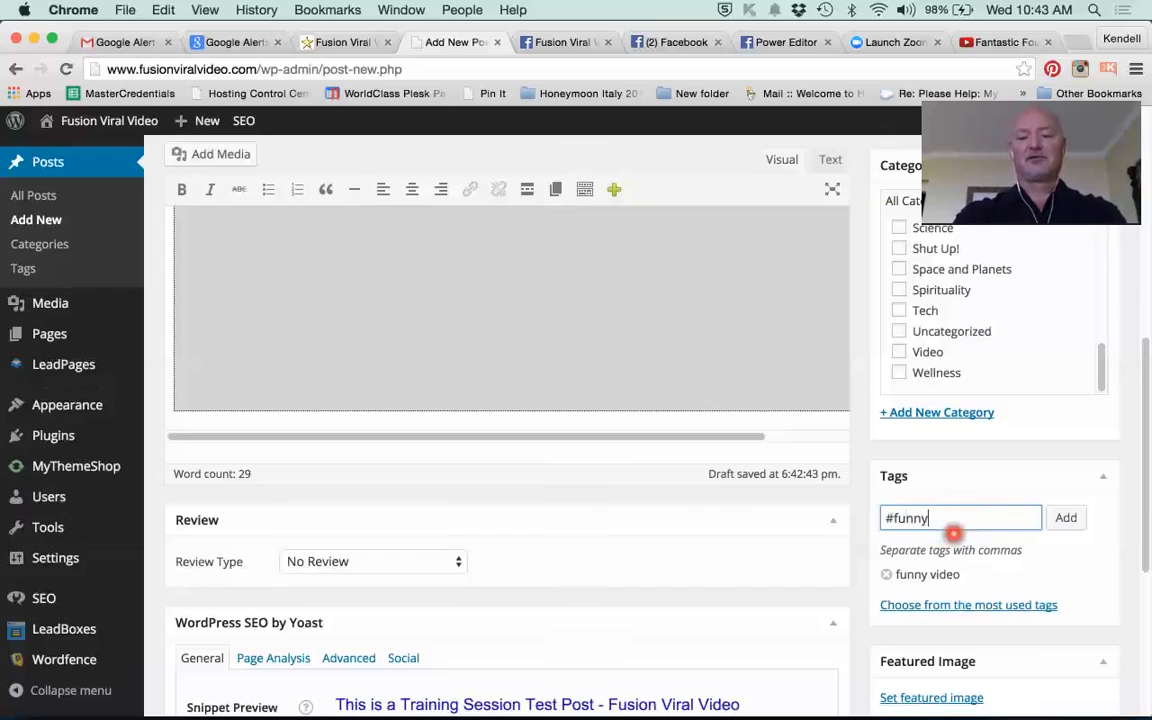
left_click(1063, 518)
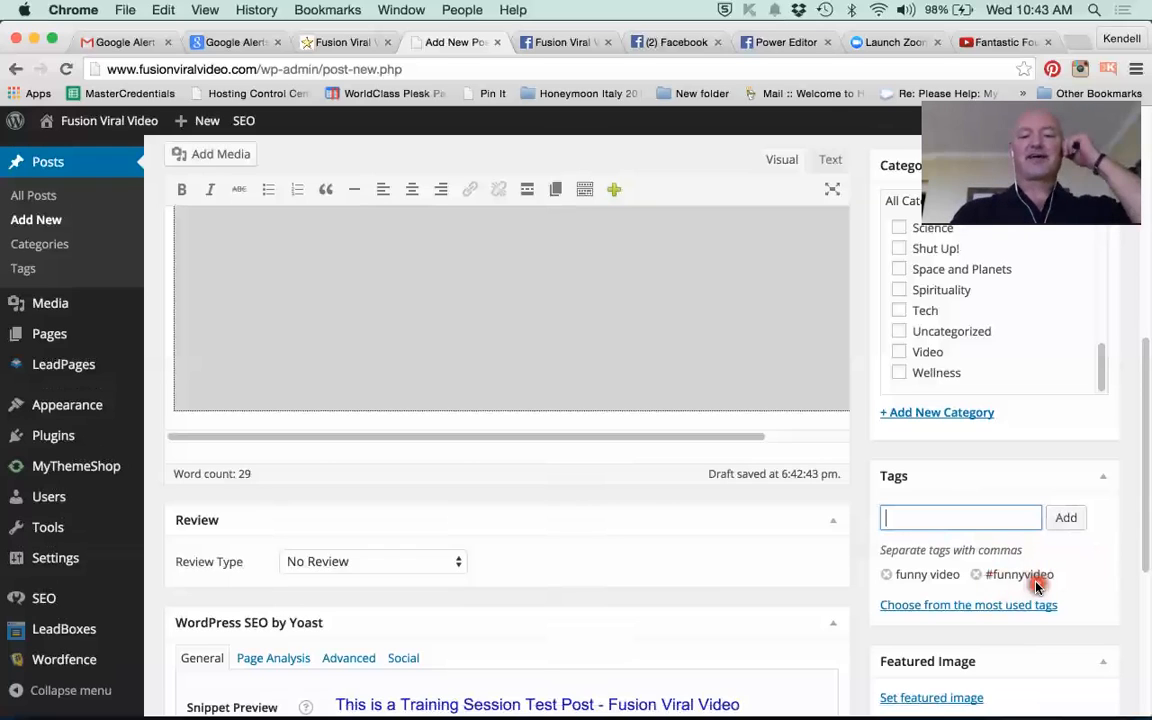
- Set the Yoast SEO focus keyword to "funny video" without a trailing comma
scroll(1025, 575, "down", 3)
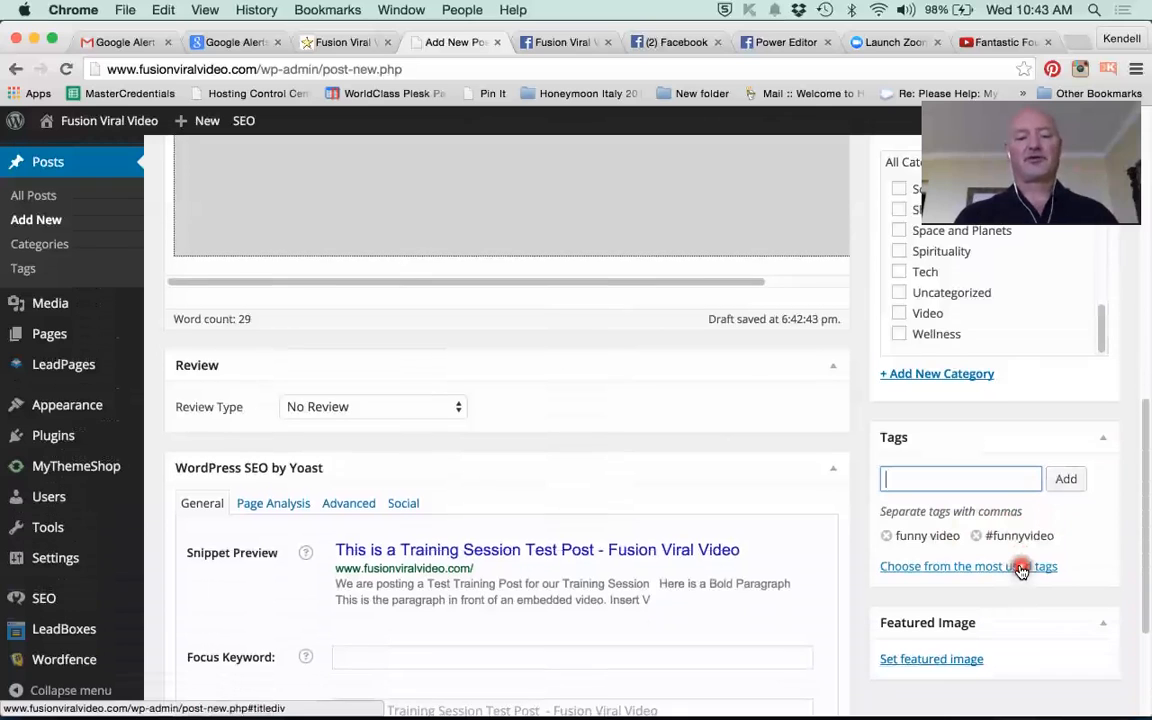
scroll(815, 483, "down", 4)
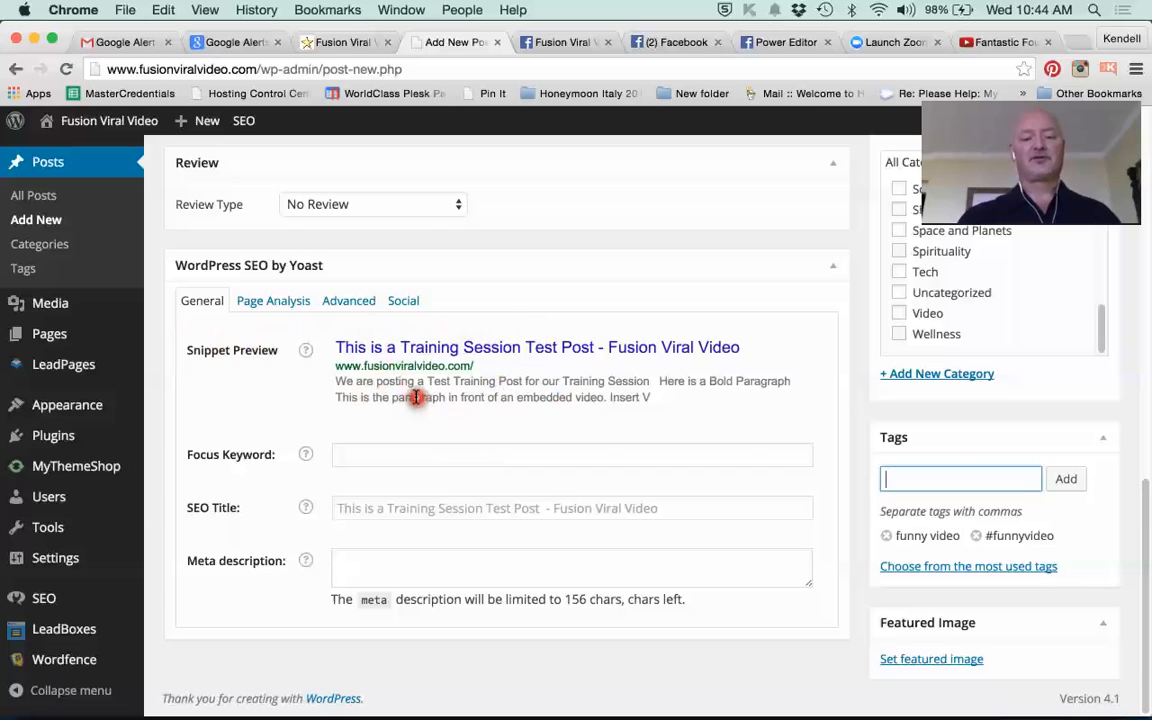
left_click(413, 456)
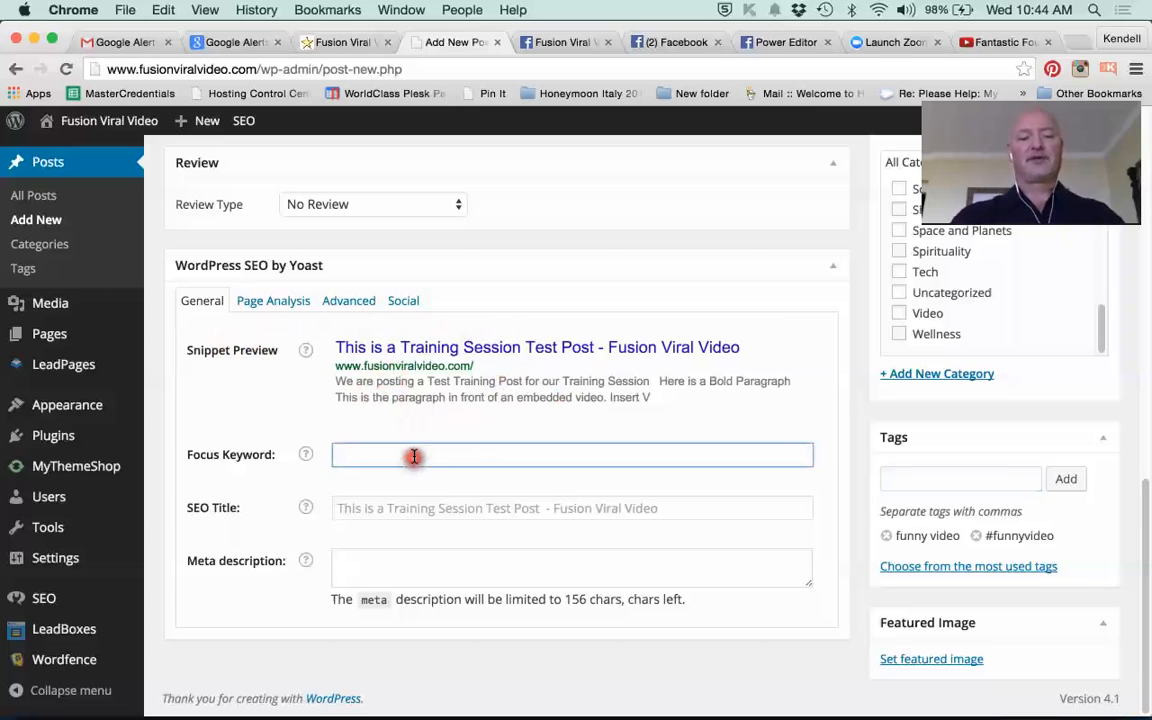
type("funny video,")
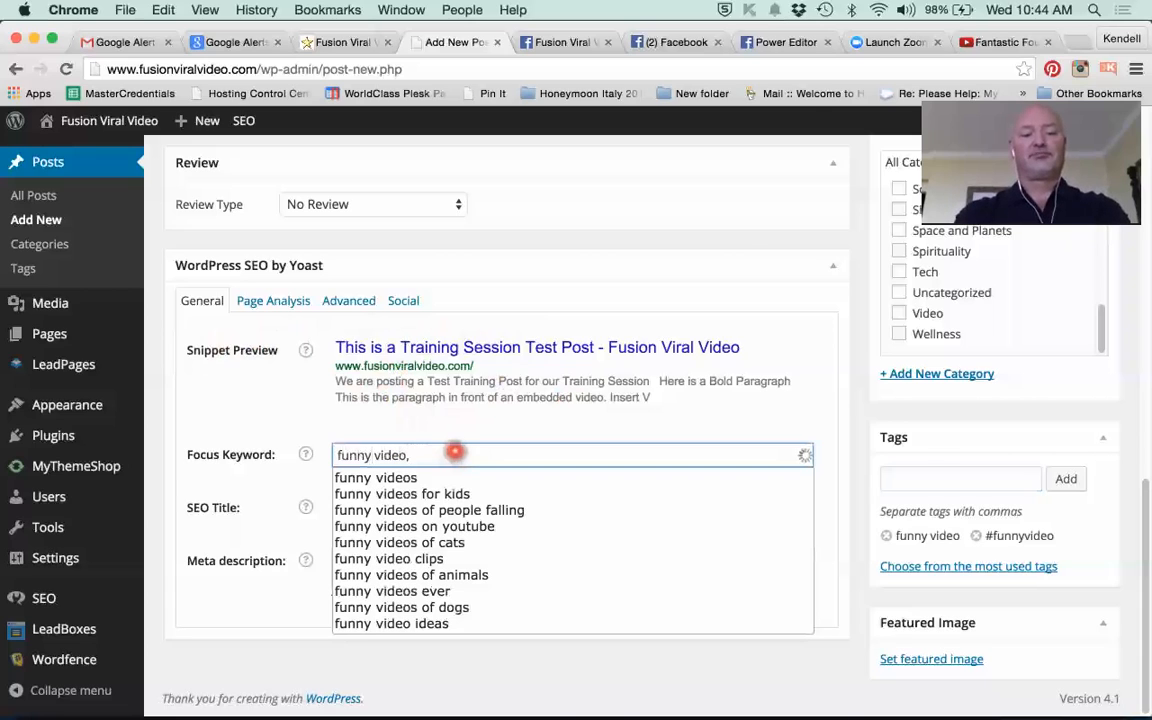
key("Tab")
left_click(454, 456)
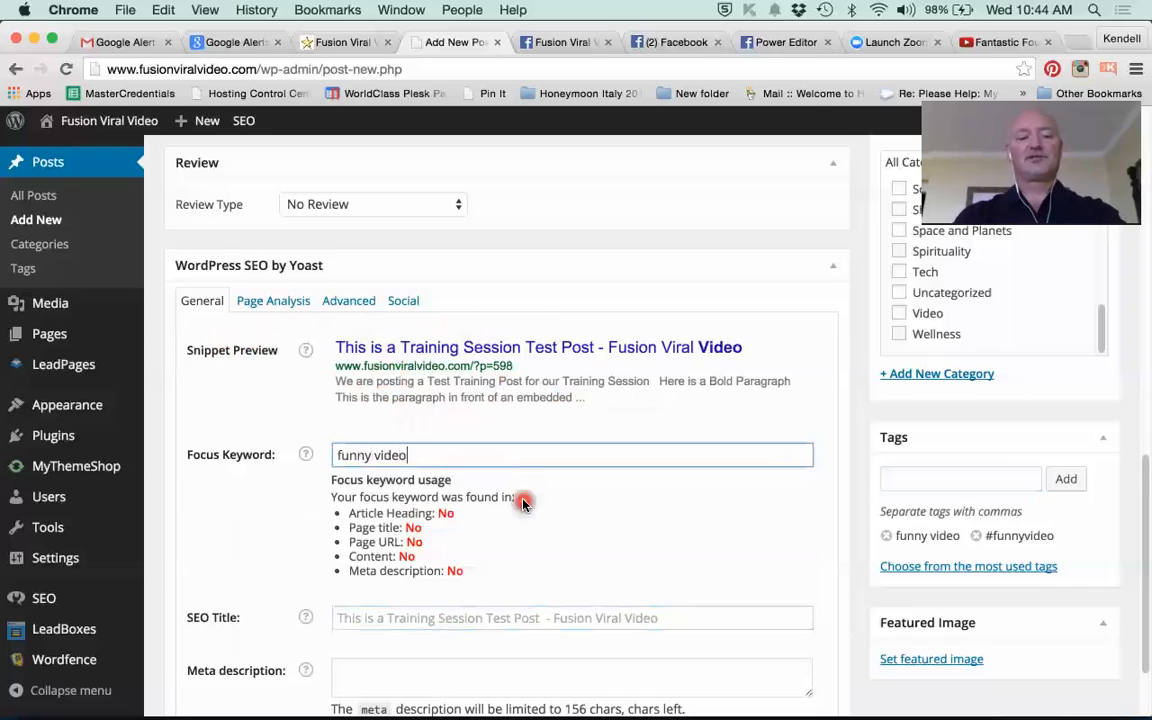
- Copy the post's opening line, "We are posting a Test Training Post for our Training Session", into the Yoast meta description
scroll(522, 503, "down", 2)
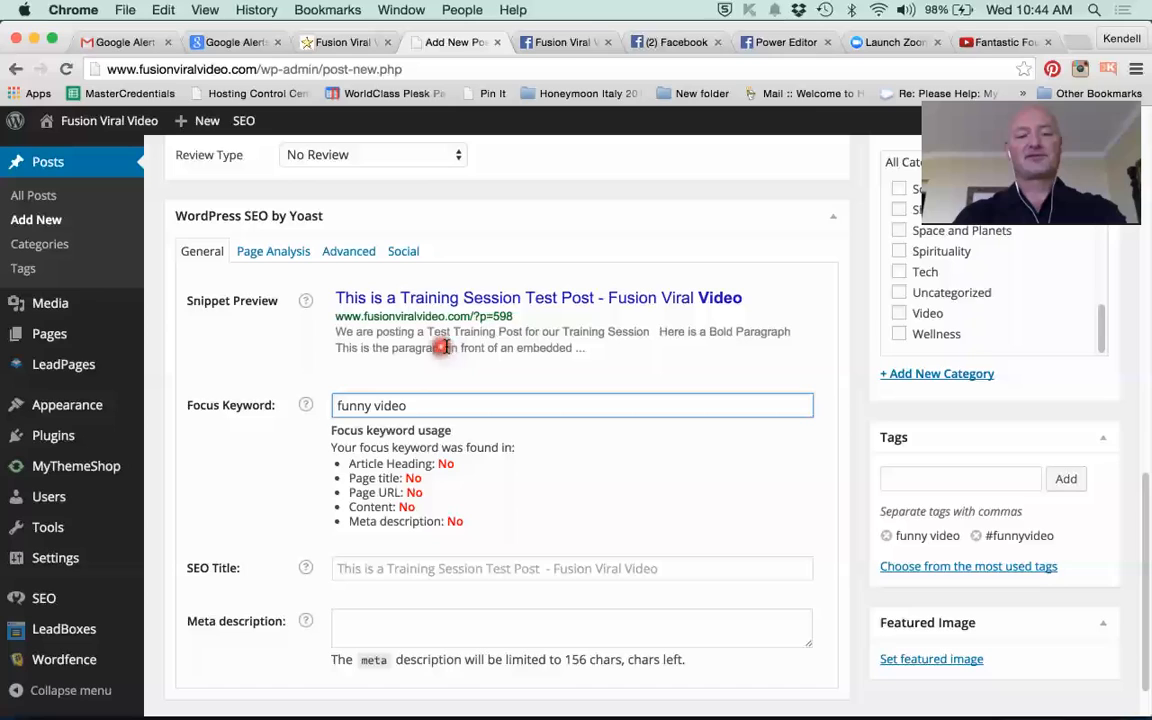
left_click(470, 624)
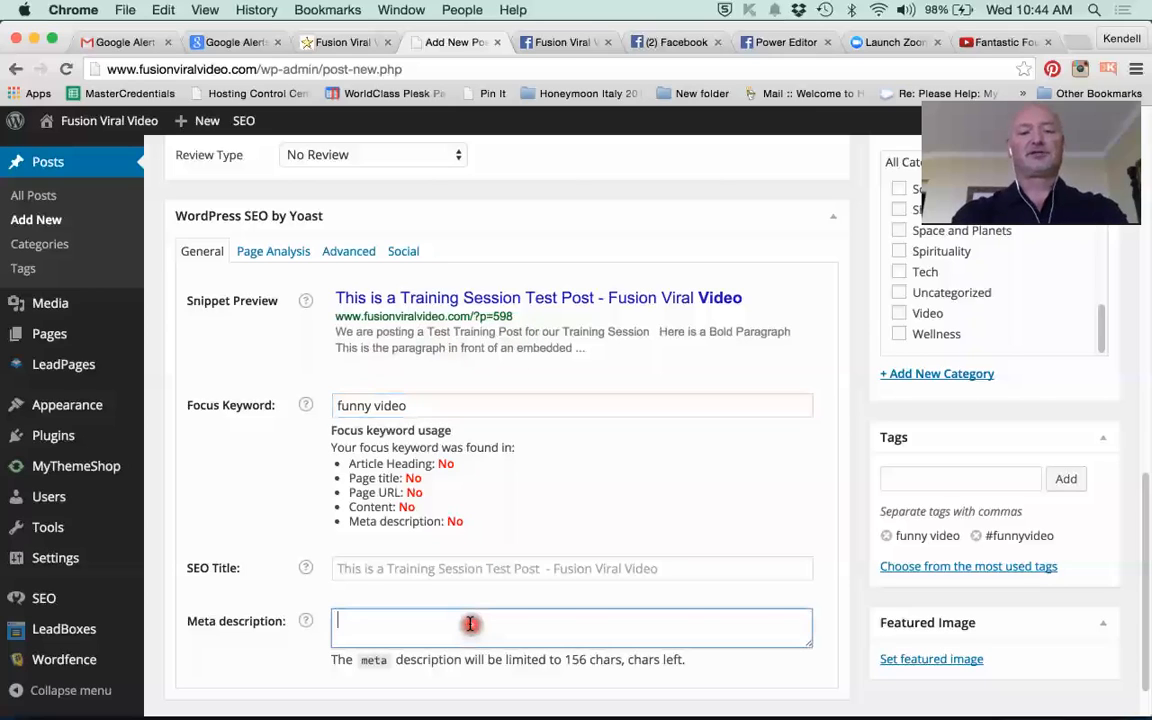
scroll(380, 358, "up", 10)
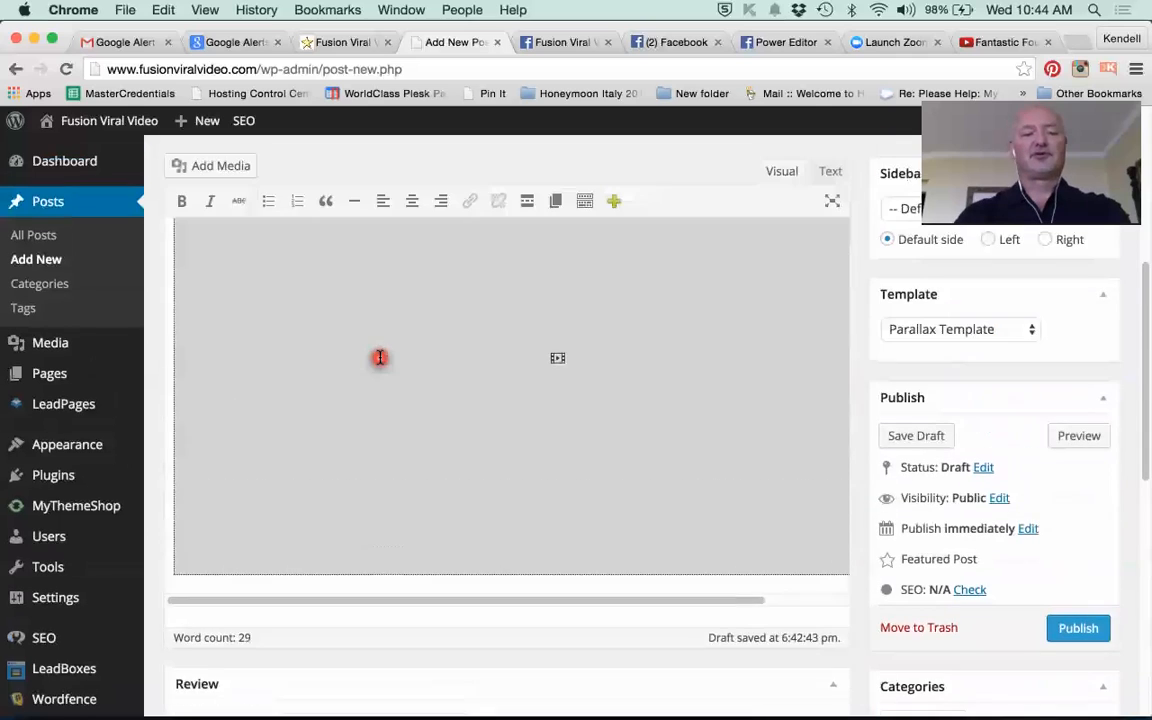
scroll(380, 358, "up", 3)
left_click_drag(175, 367, 218, 370)
left_click_drag(289, 370, 505, 388)
key("super+c")
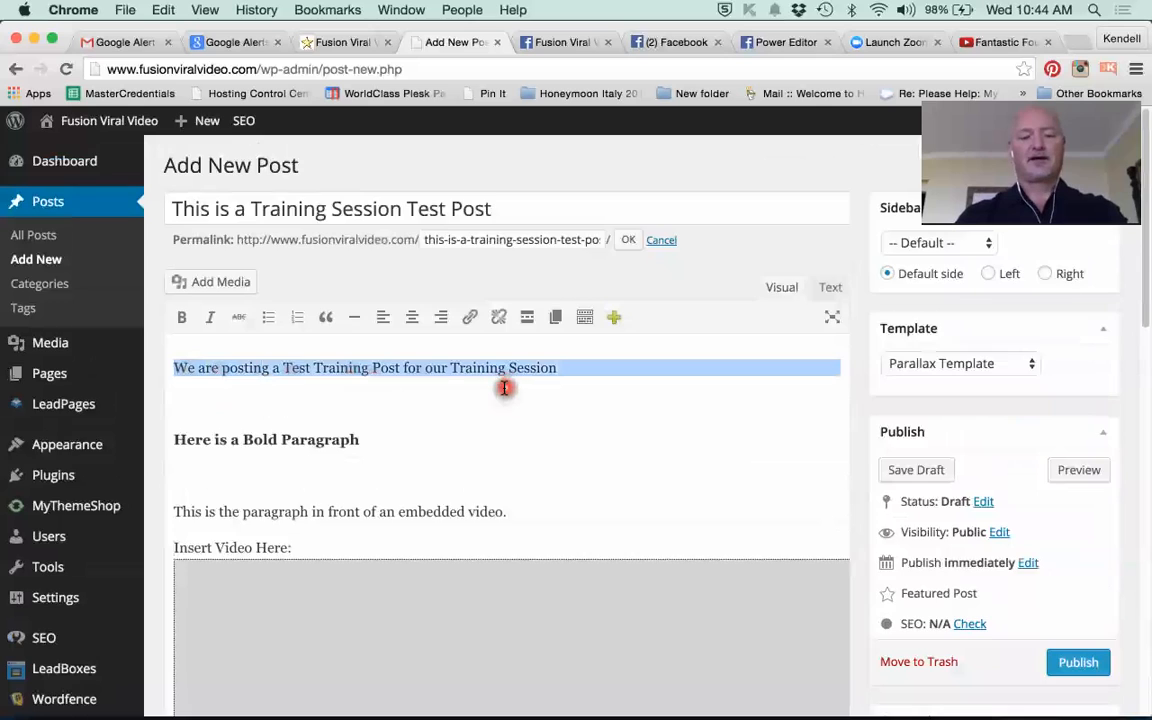
scroll(505, 388, "down", 15)
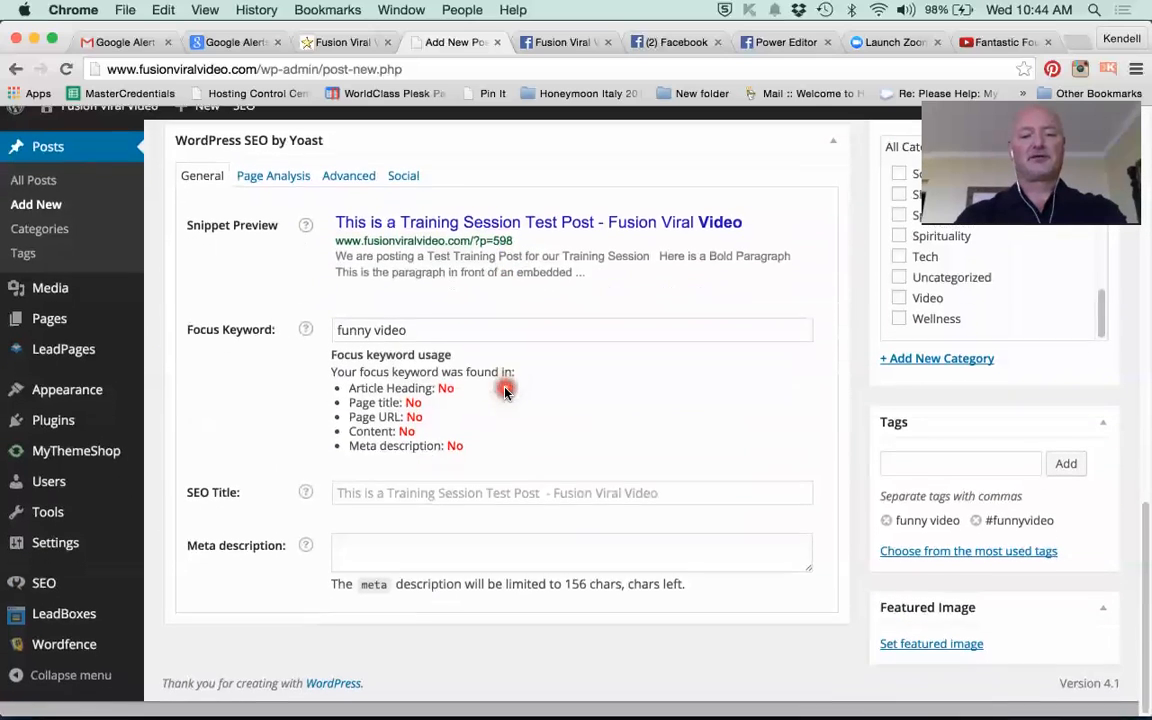
scroll(505, 390, "up", 1)
left_click(458, 565)
key("super+v")
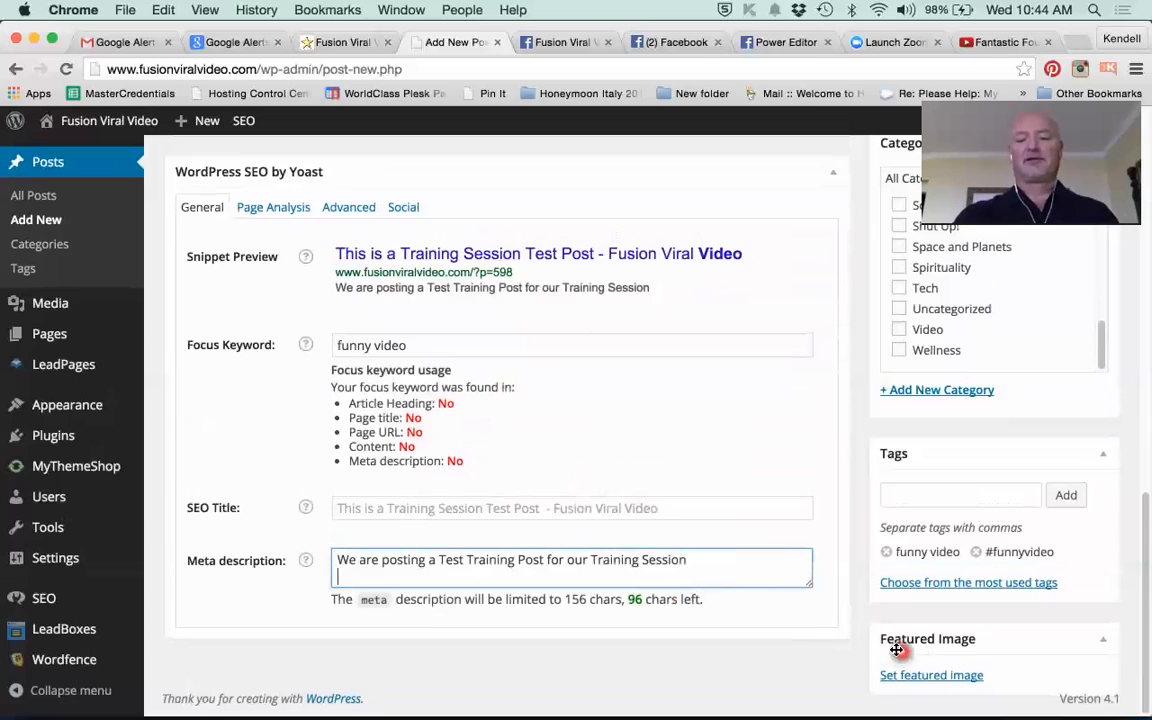
- Try to upload "2nd AnnualRESERVE WINE SALE.png" from Downloads as the post's featured image, and dismiss the upload errors
left_click(940, 678)
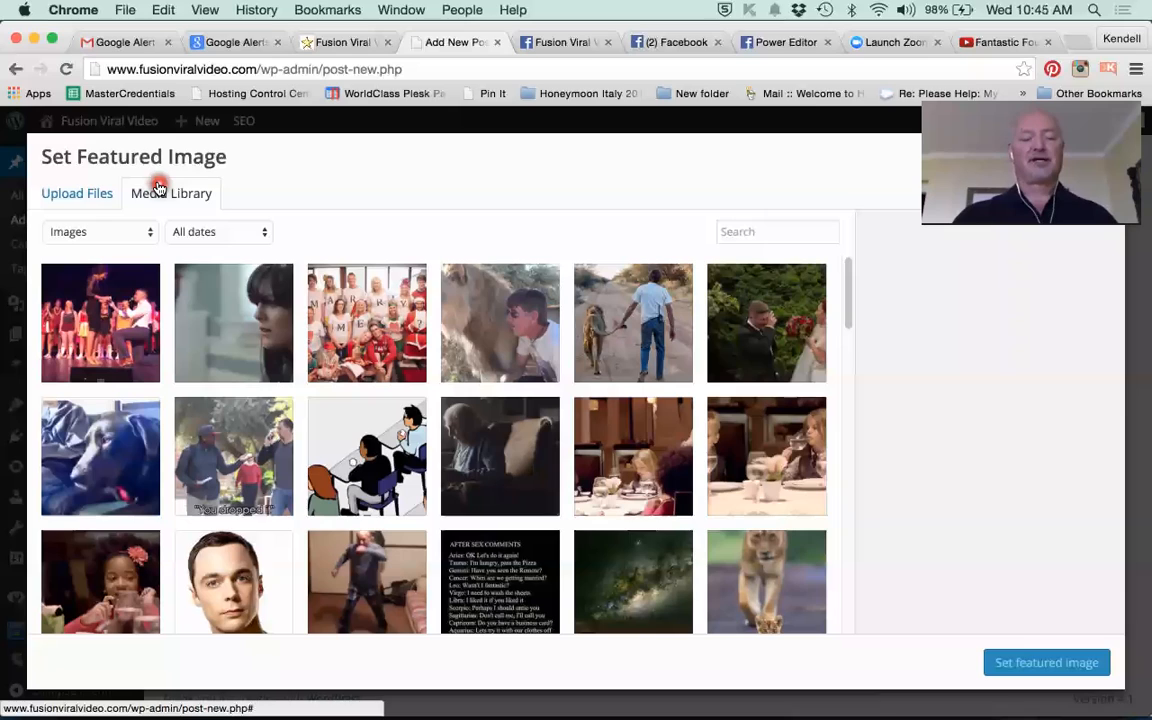
left_click(74, 195)
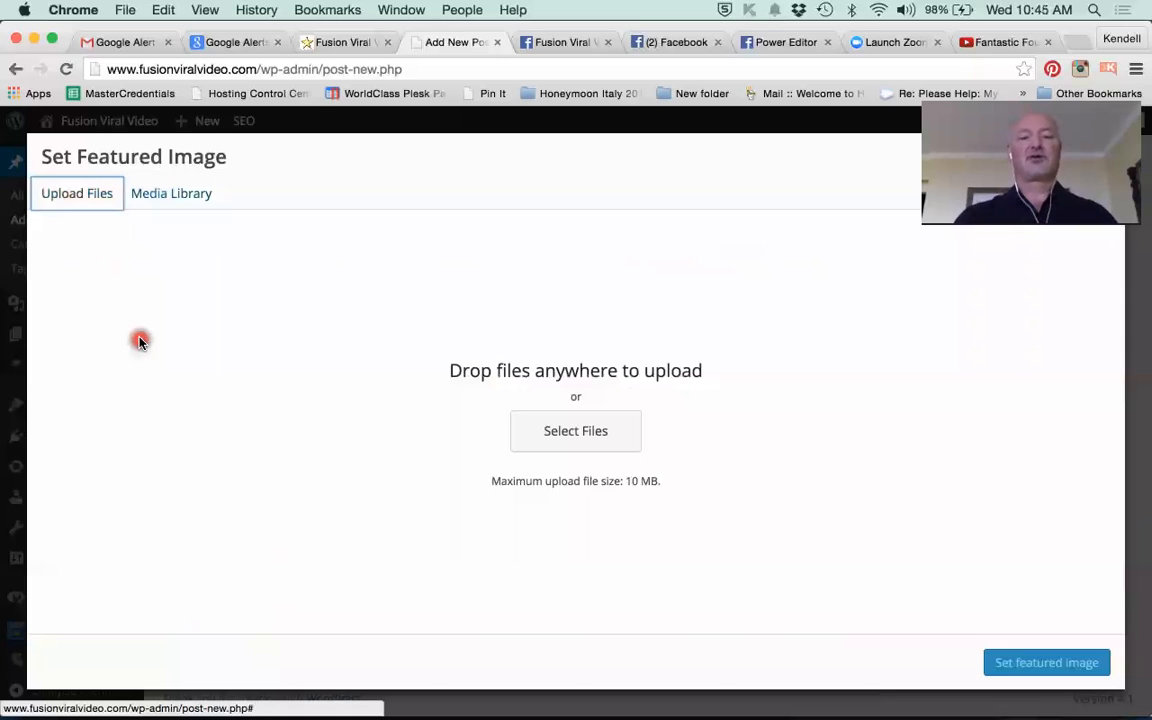
left_click(580, 434)
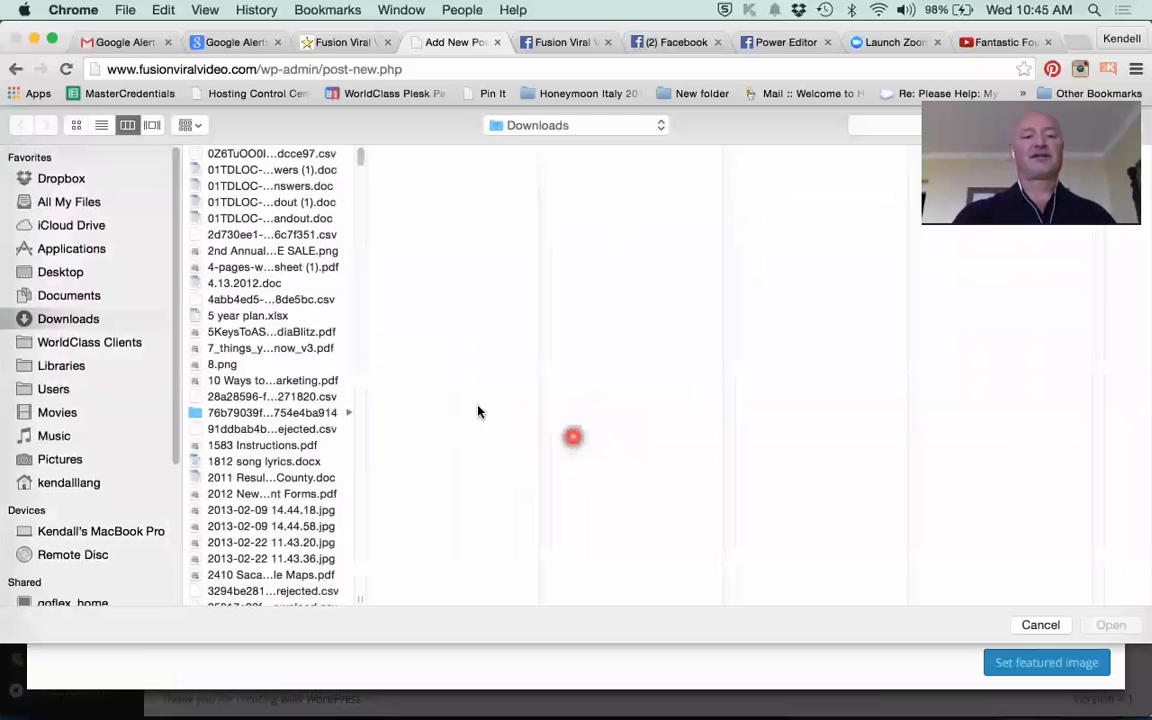
left_click(235, 251)
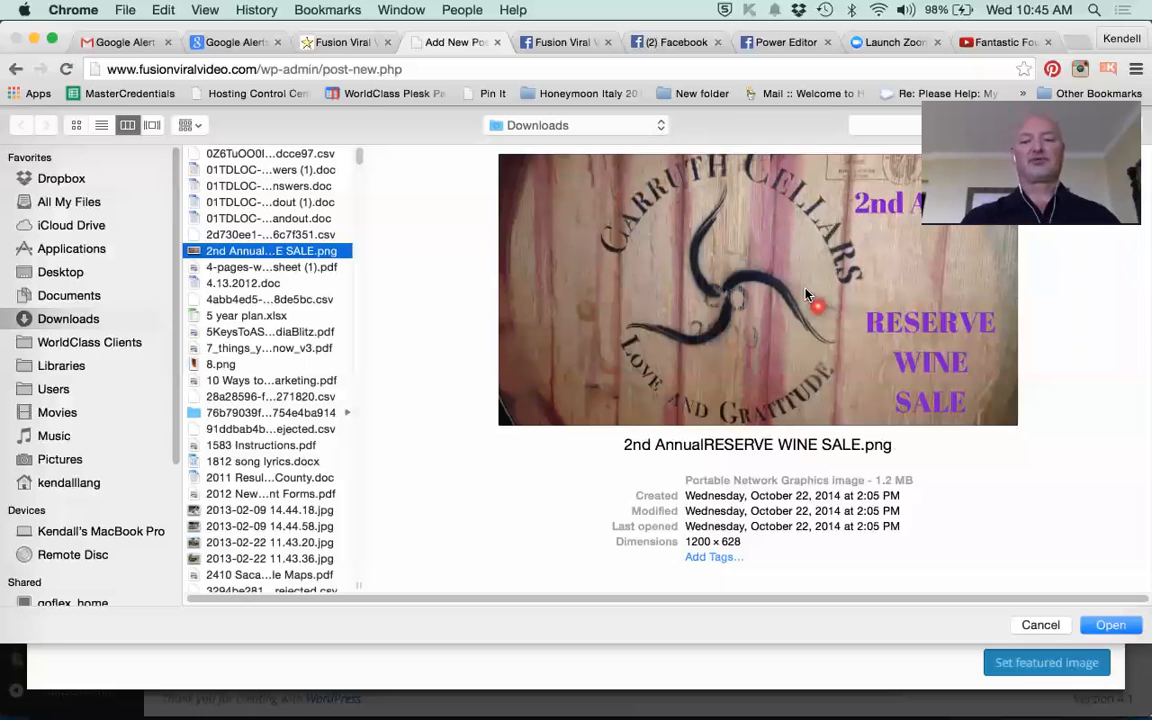
left_click(1110, 620)
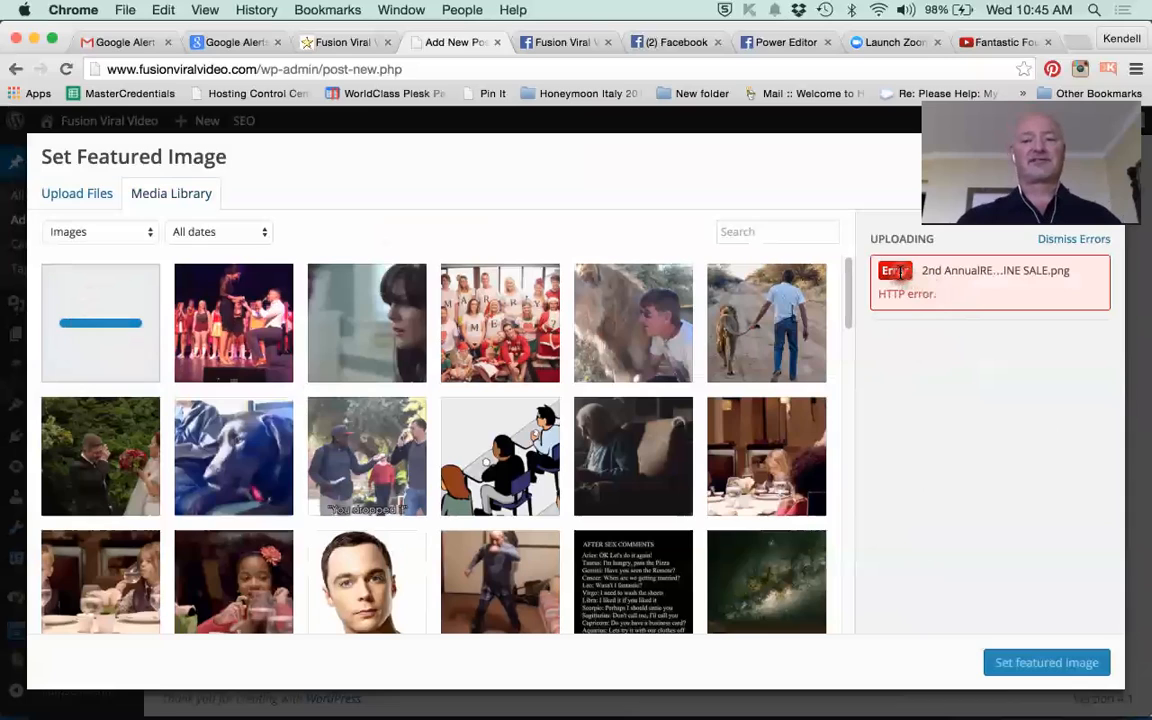
left_click(1076, 243)
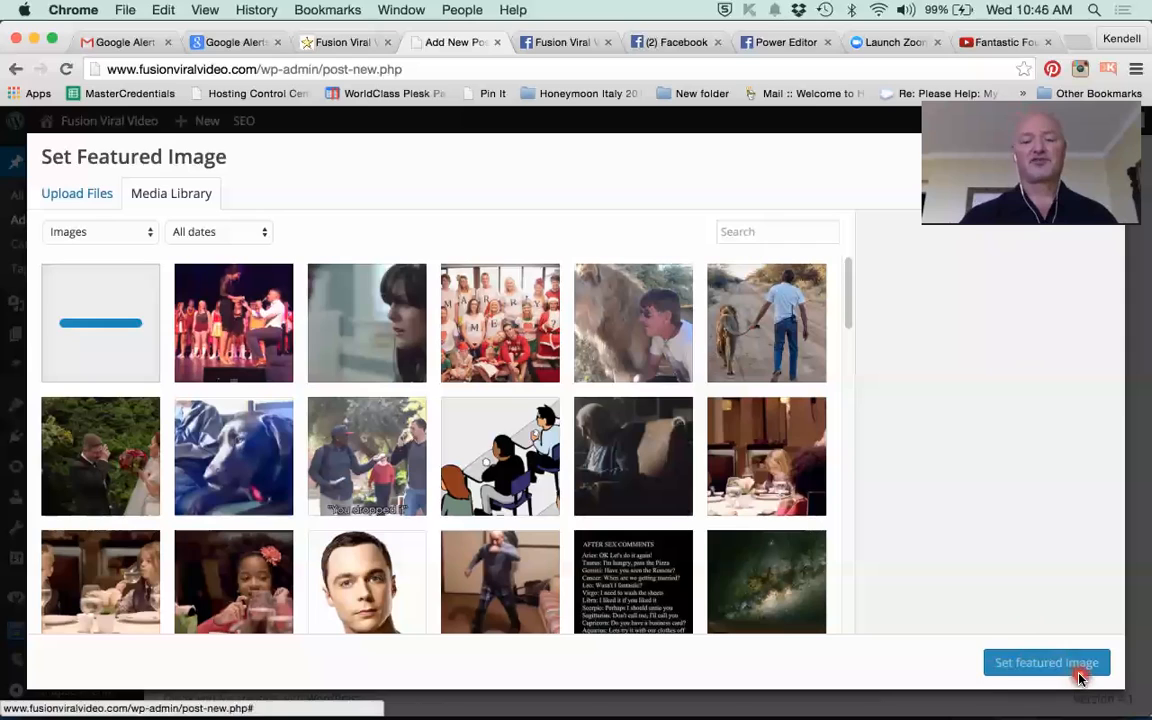
- Set the existing media library image marriage_proposals.png as the post's featured image
left_click(281, 347)
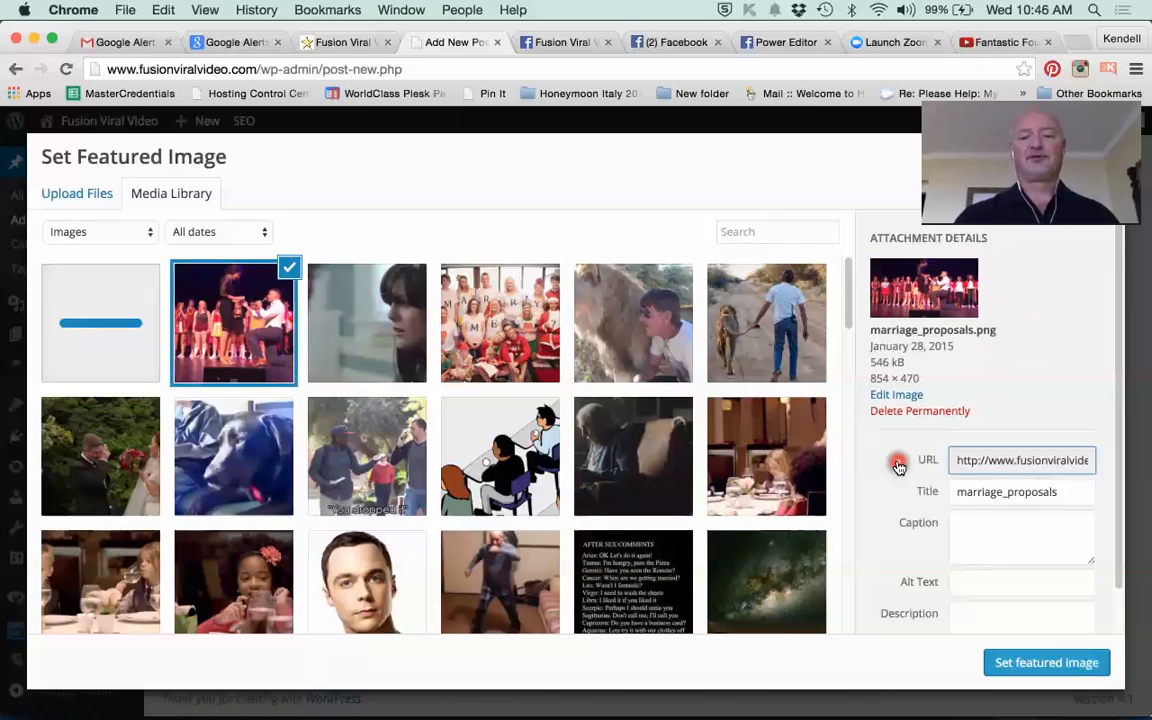
scroll(899, 465, "down", 2)
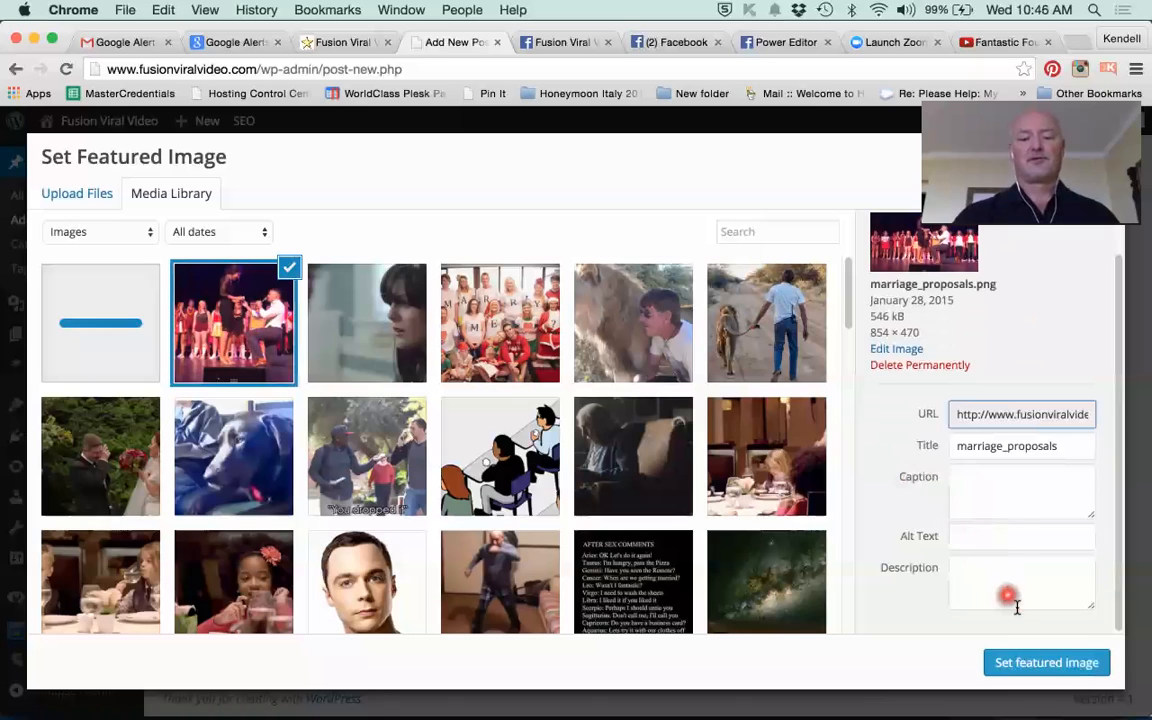
left_click(1033, 663)
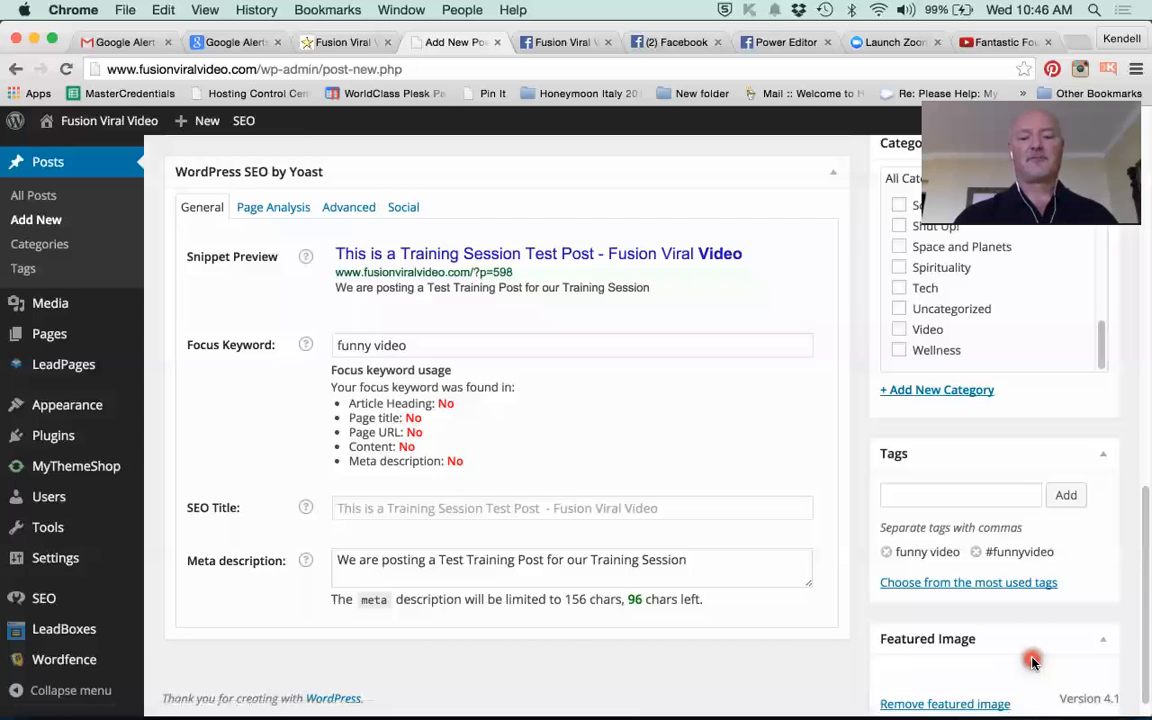
scroll(1033, 663, "down", 2)
scroll(1033, 663, "down", 4)
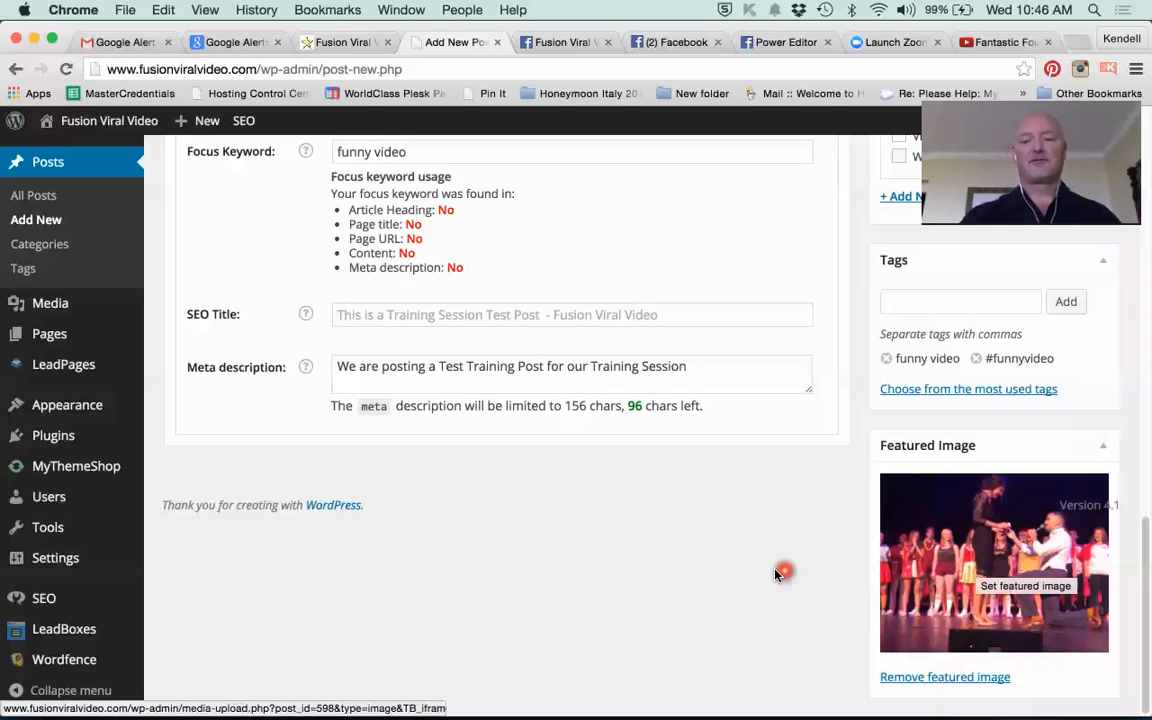
- Deselect the post's opening line and run the SEO check from the publish settings to view the Yoast page analysis
scroll(784, 571, "up", 3)
scroll(776, 572, "up", 10)
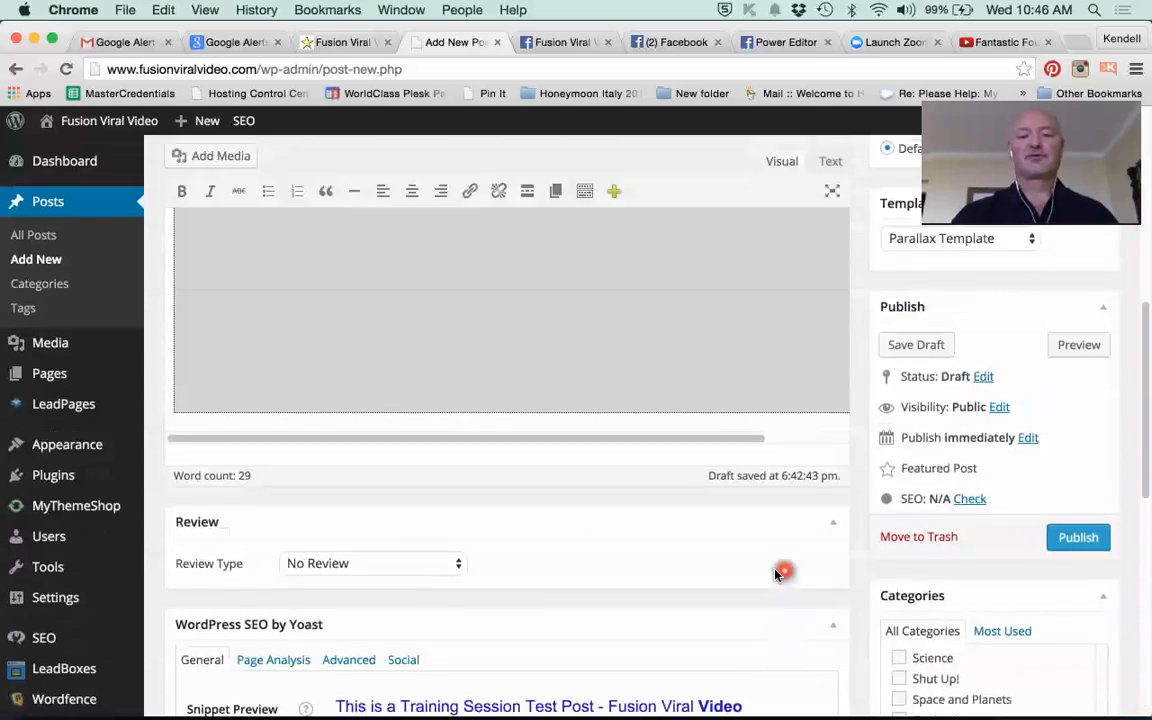
scroll(776, 570, "up", 1)
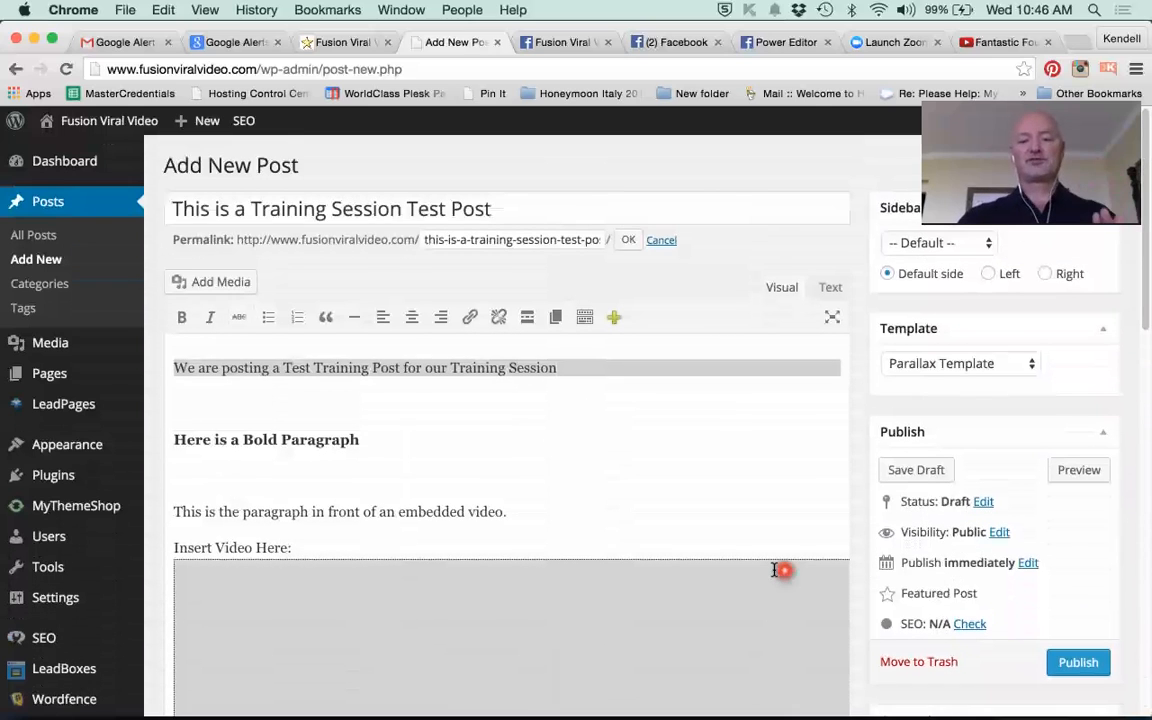
left_click(707, 399)
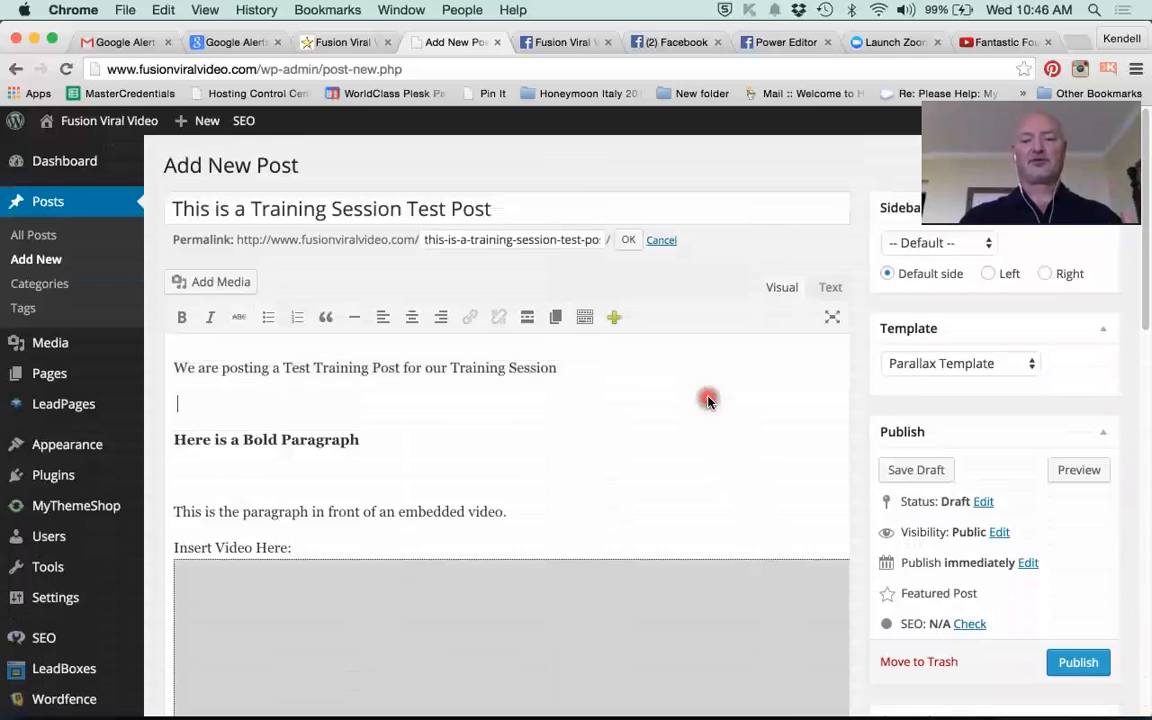
scroll(726, 444, "down", 3)
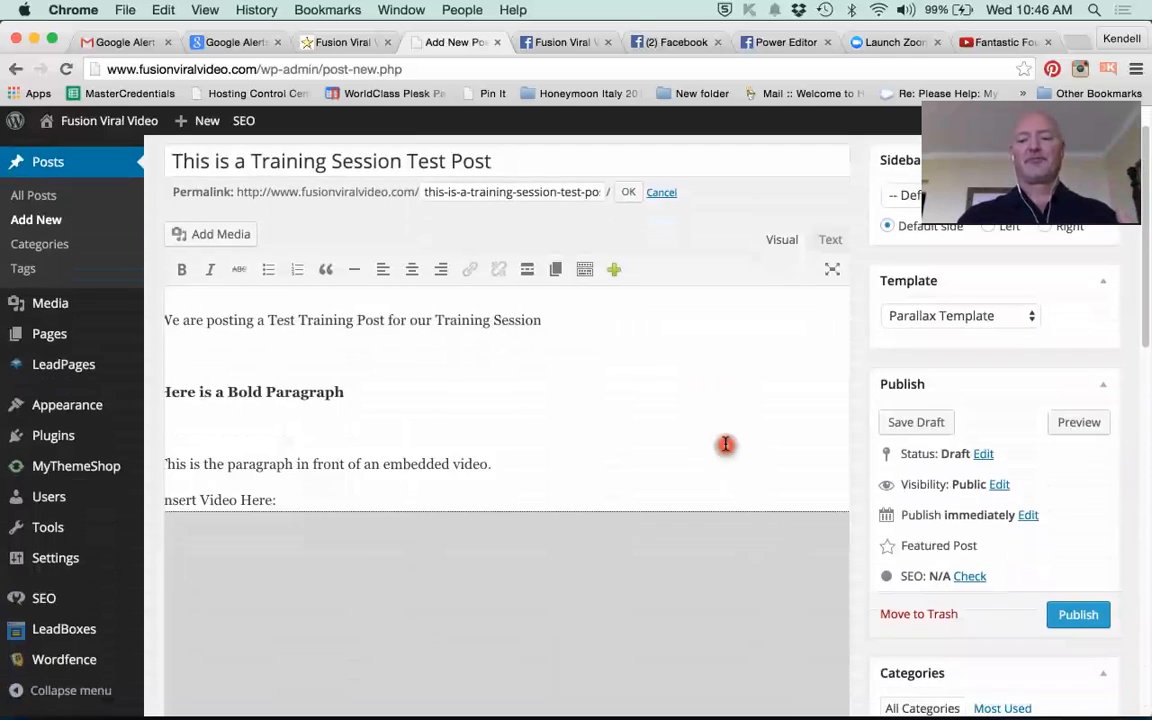
left_click(975, 479)
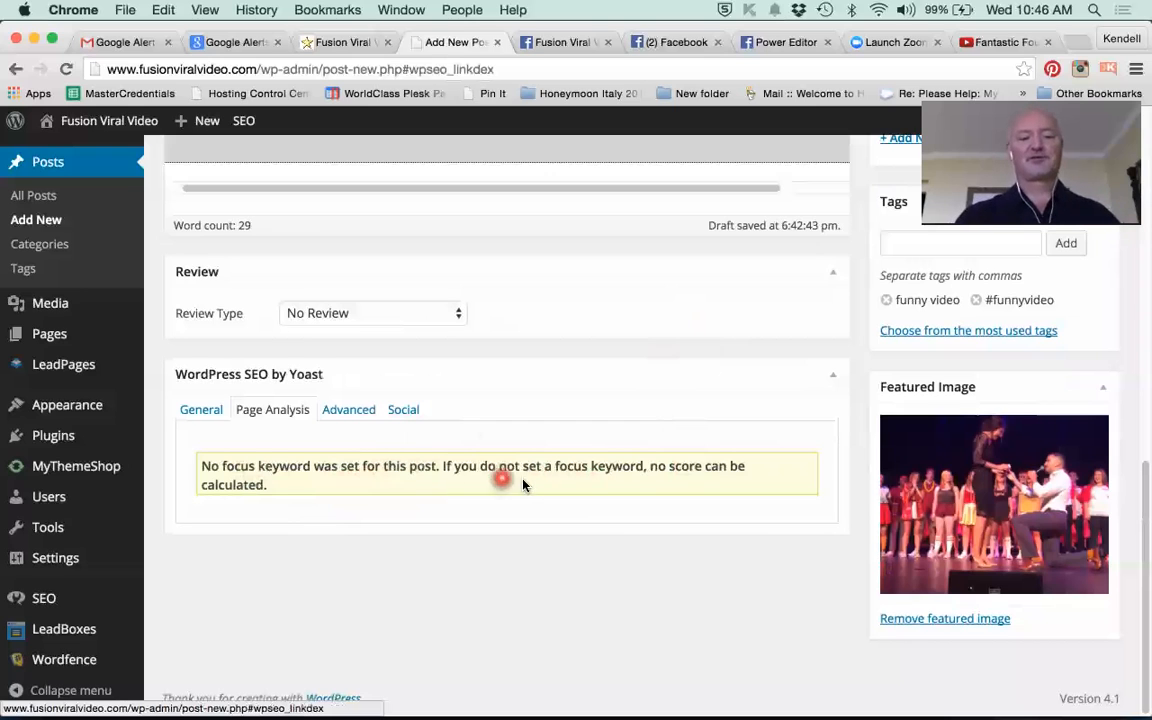
- Open the post's publish date and time for editing
scroll(586, 466, "up", 3)
scroll(586, 466, "up", 8)
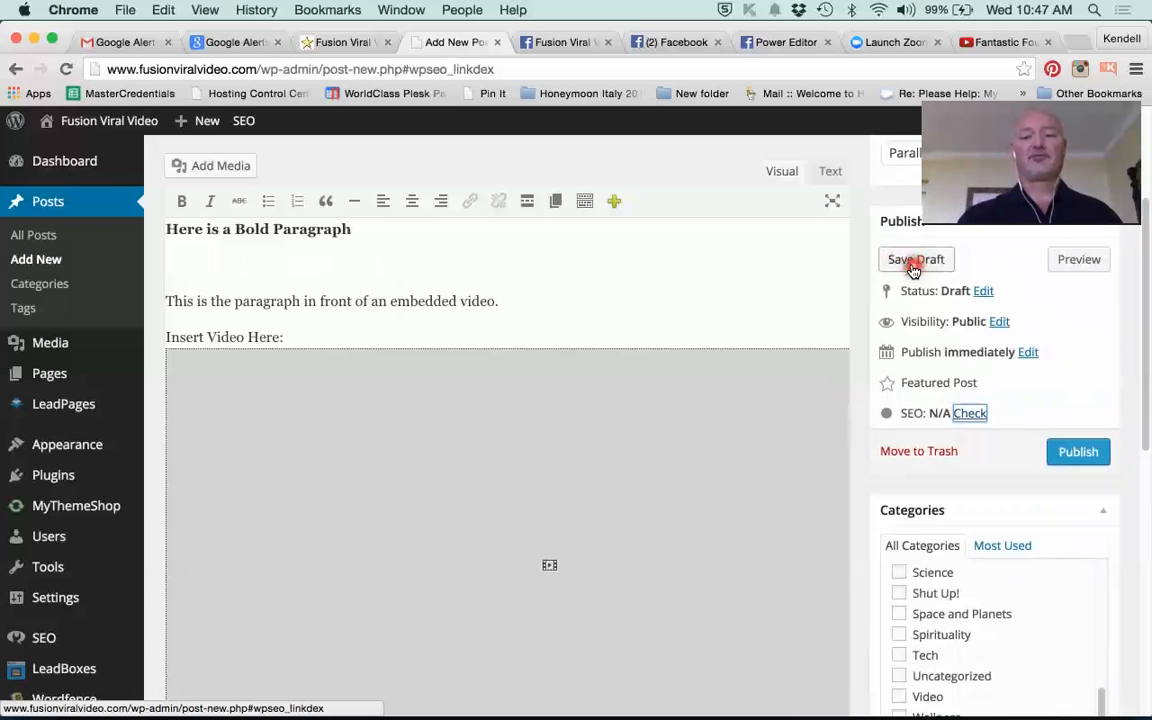
left_click(1027, 356)
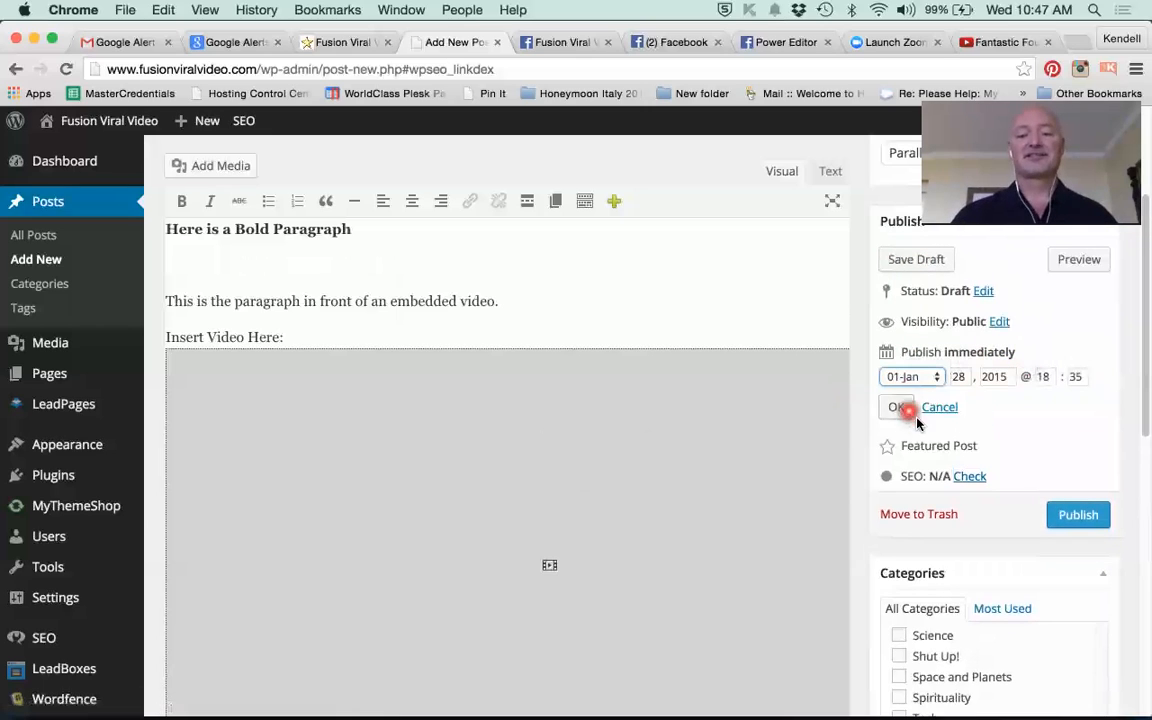
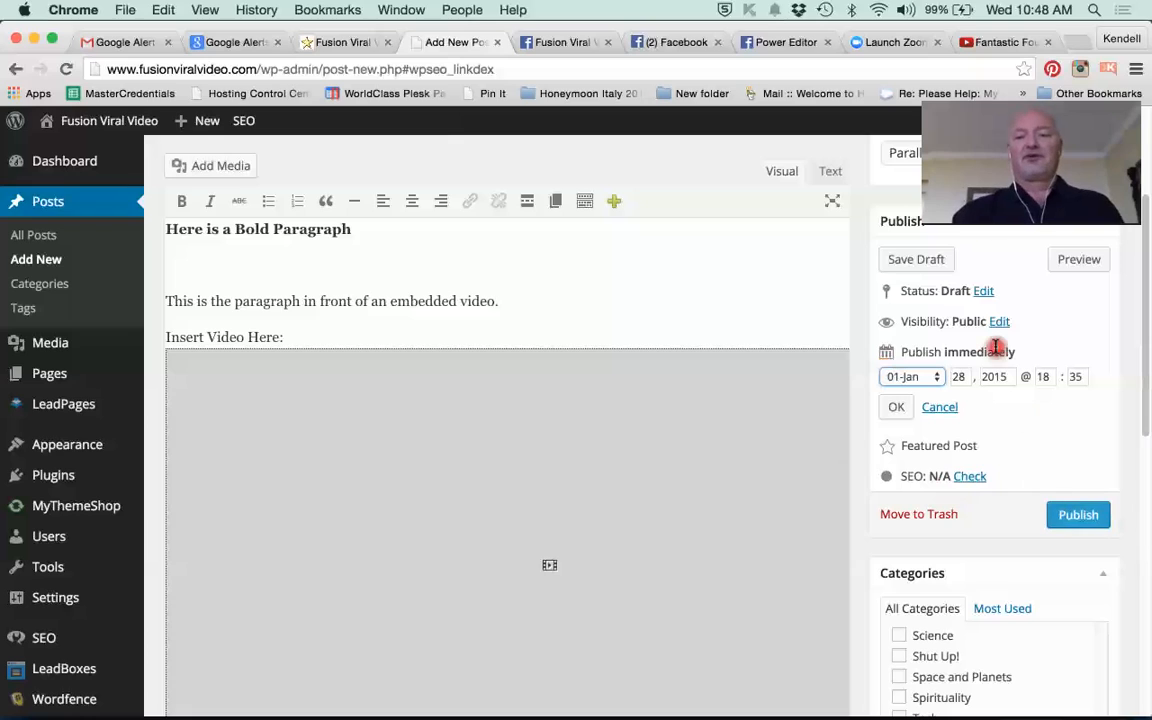
- Save the test post as a draft and preview it, reviewing the title, body text and embedded video
left_click(916, 264)
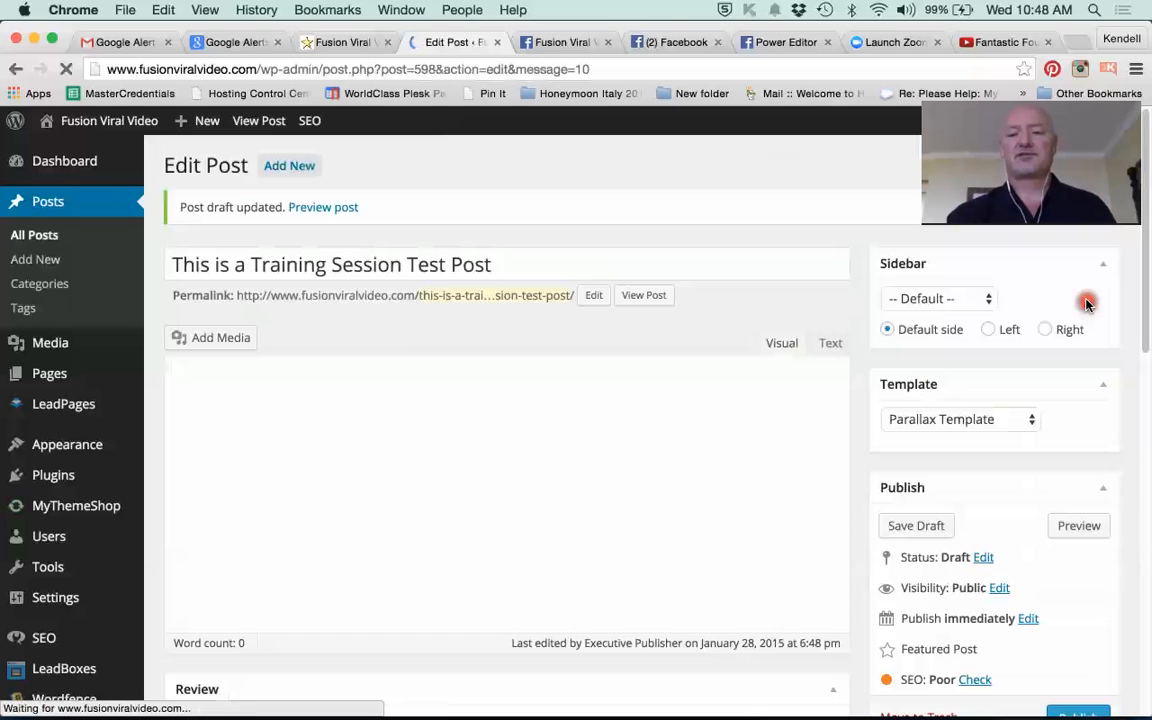
scroll(1086, 379, "down", 2)
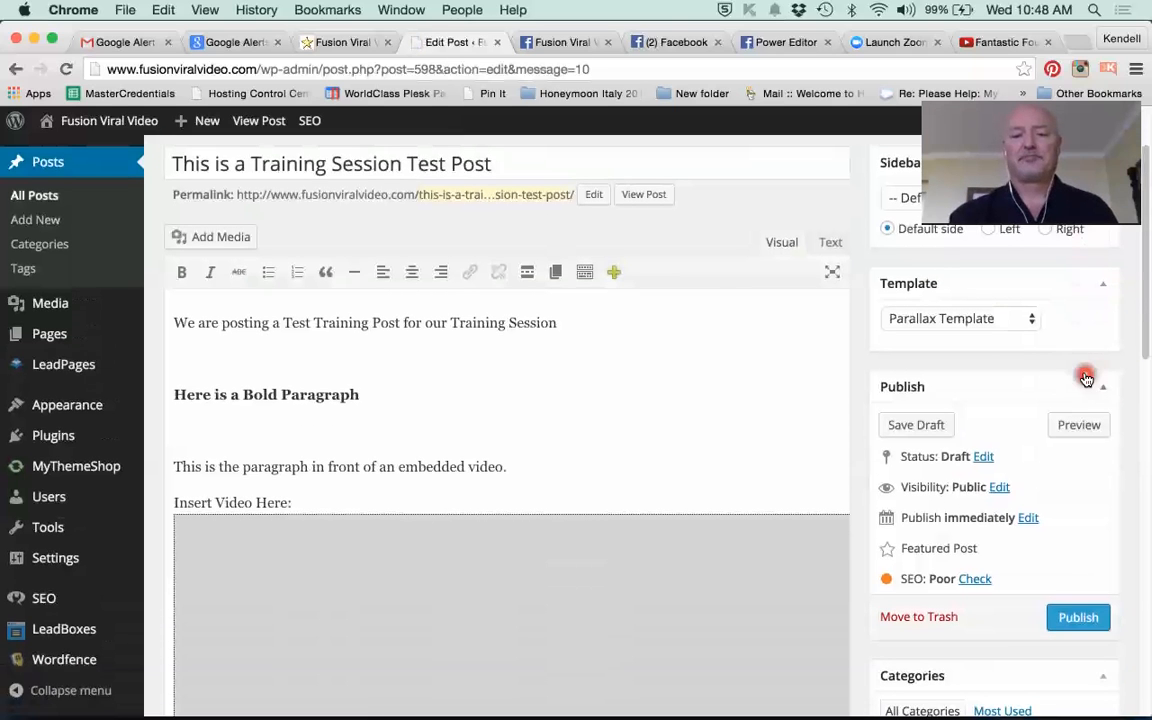
left_click(1080, 430)
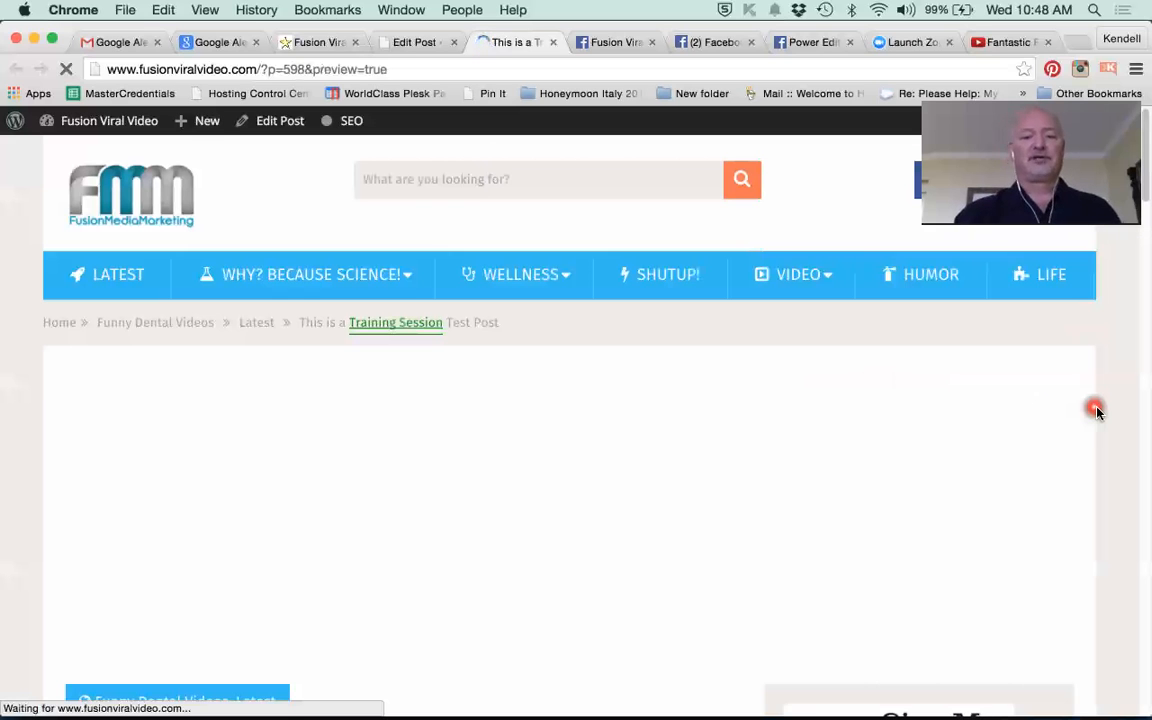
scroll(1096, 410, "down", 1)
scroll(1096, 410, "down", 8)
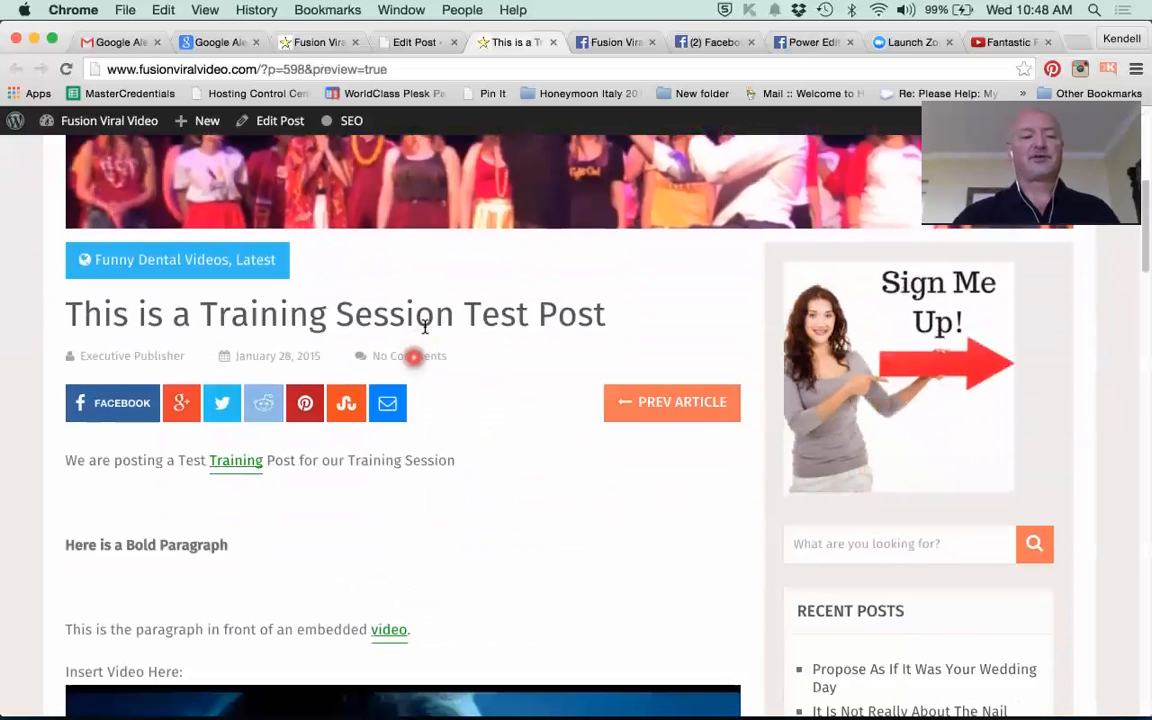
scroll(457, 466, "down", 2)
scroll(457, 466, "down", 1)
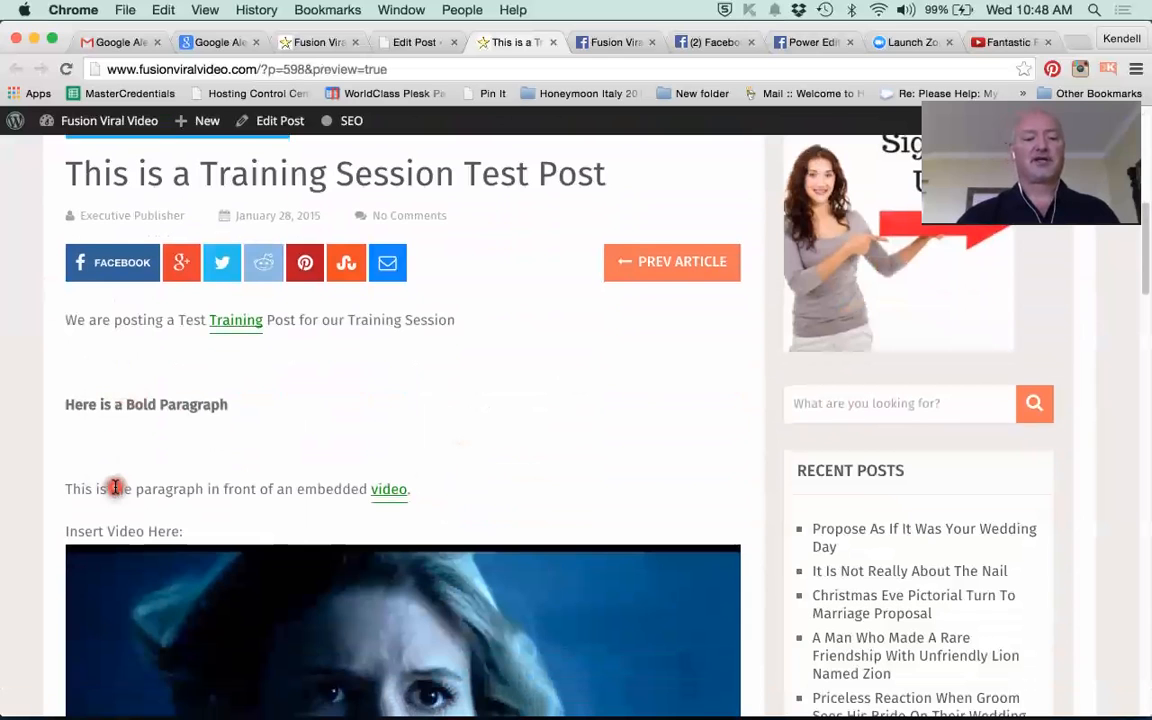
scroll(113, 485, "down", 1)
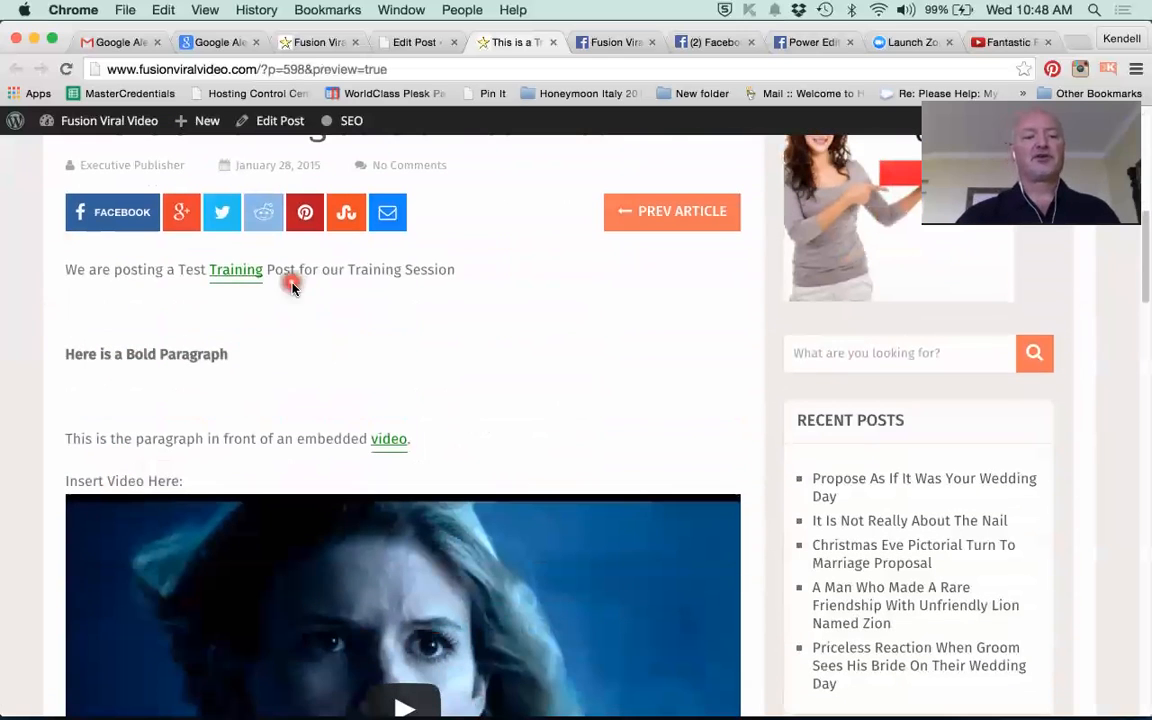
- View and dismiss the Infolinks ads on the words "Training" and "video" in the preview, and examine the embedded video and tags
mouse_move(225, 270)
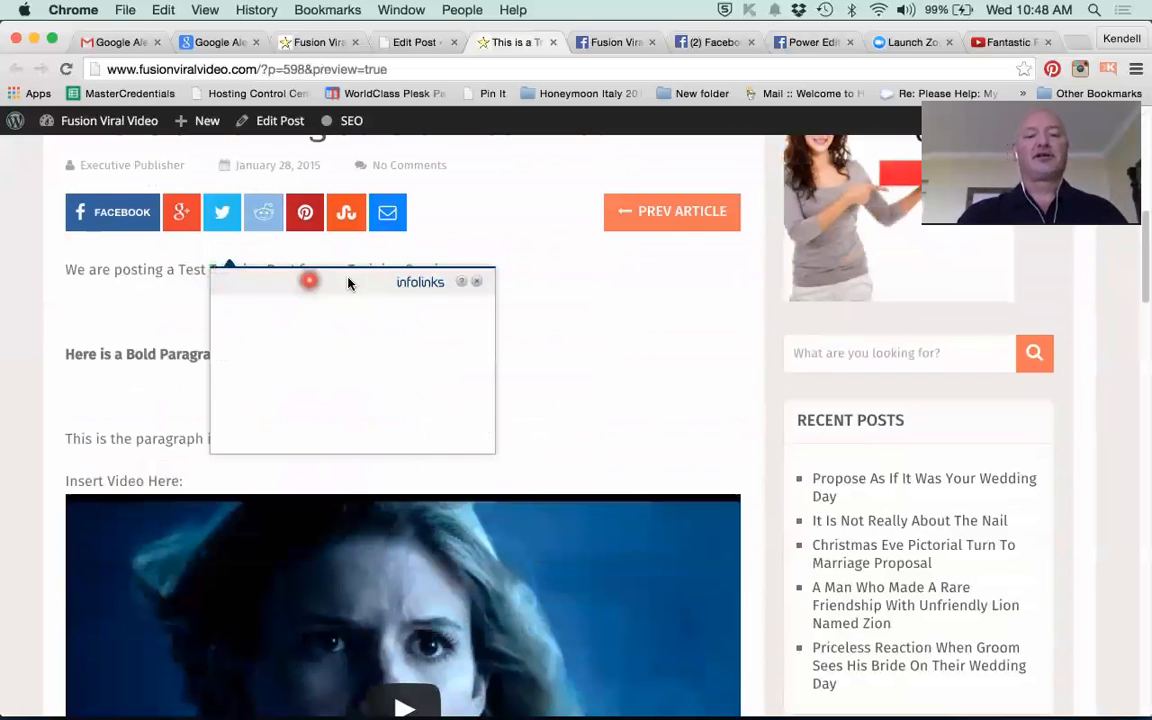
left_click(472, 286)
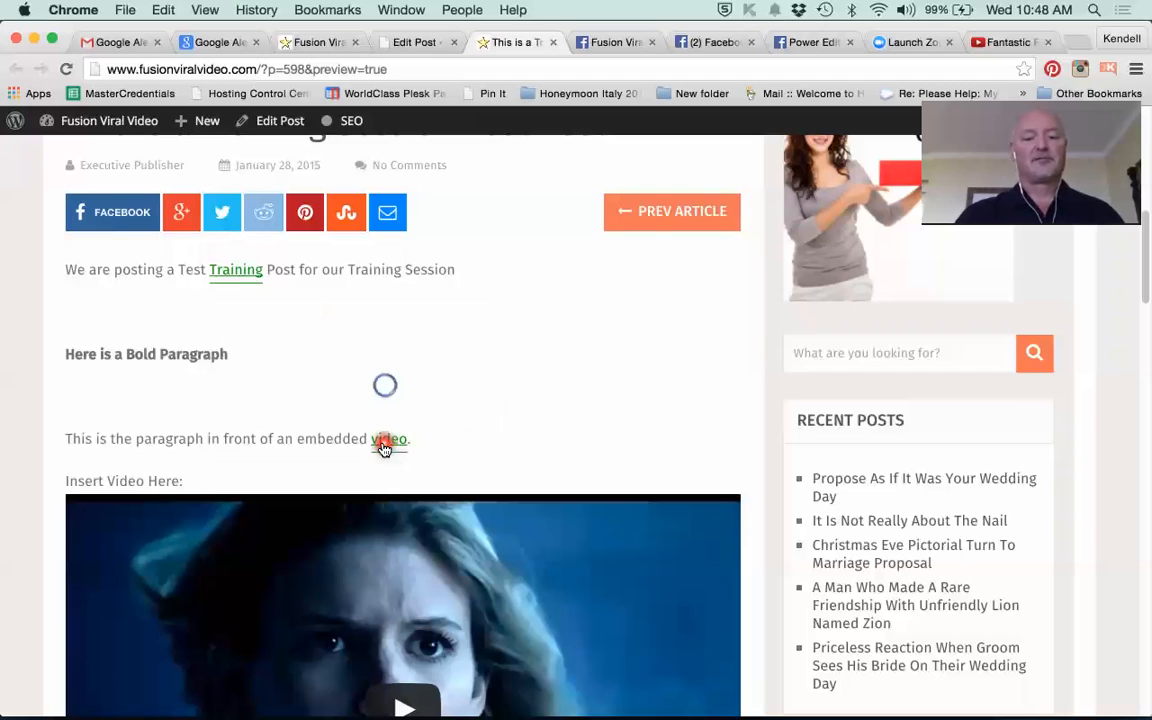
mouse_move(384, 448)
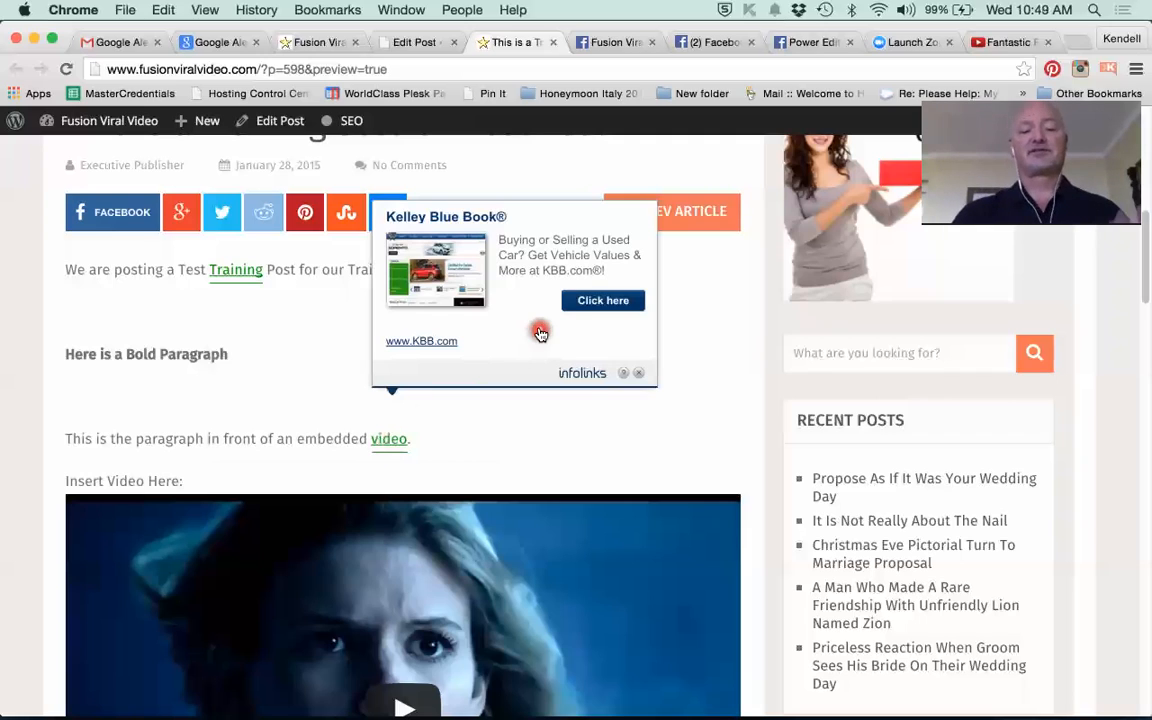
left_click(644, 381)
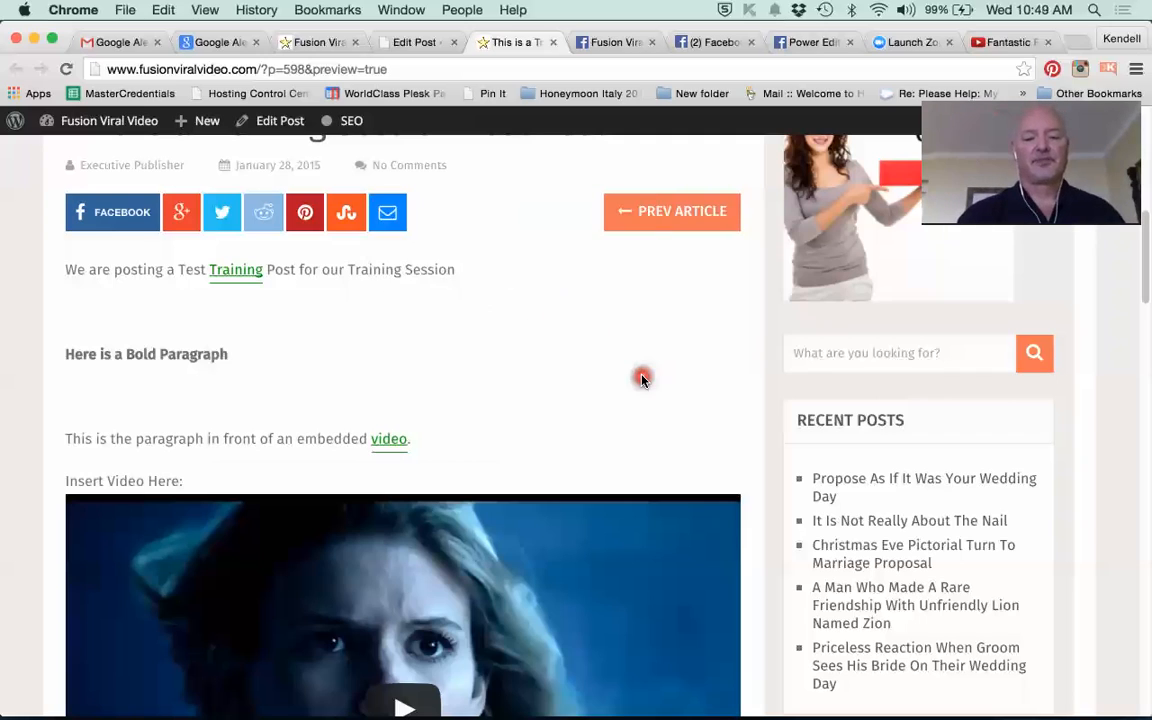
scroll(640, 378, "down", 5)
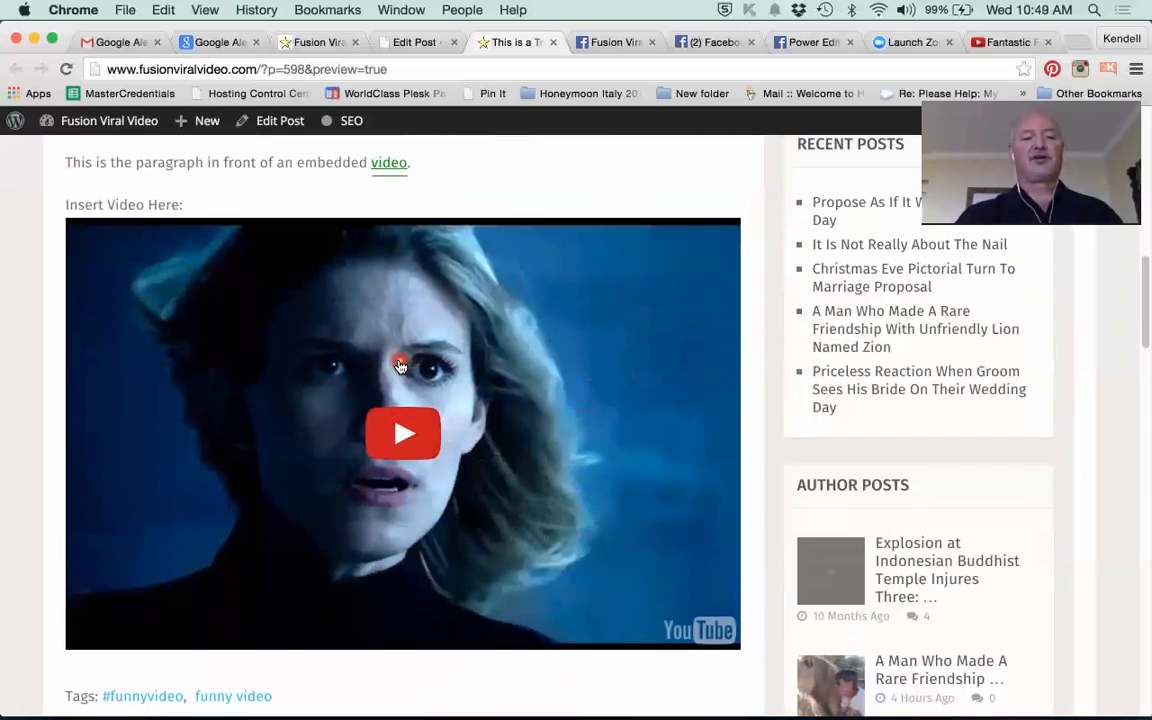
scroll(395, 330, "down", 1)
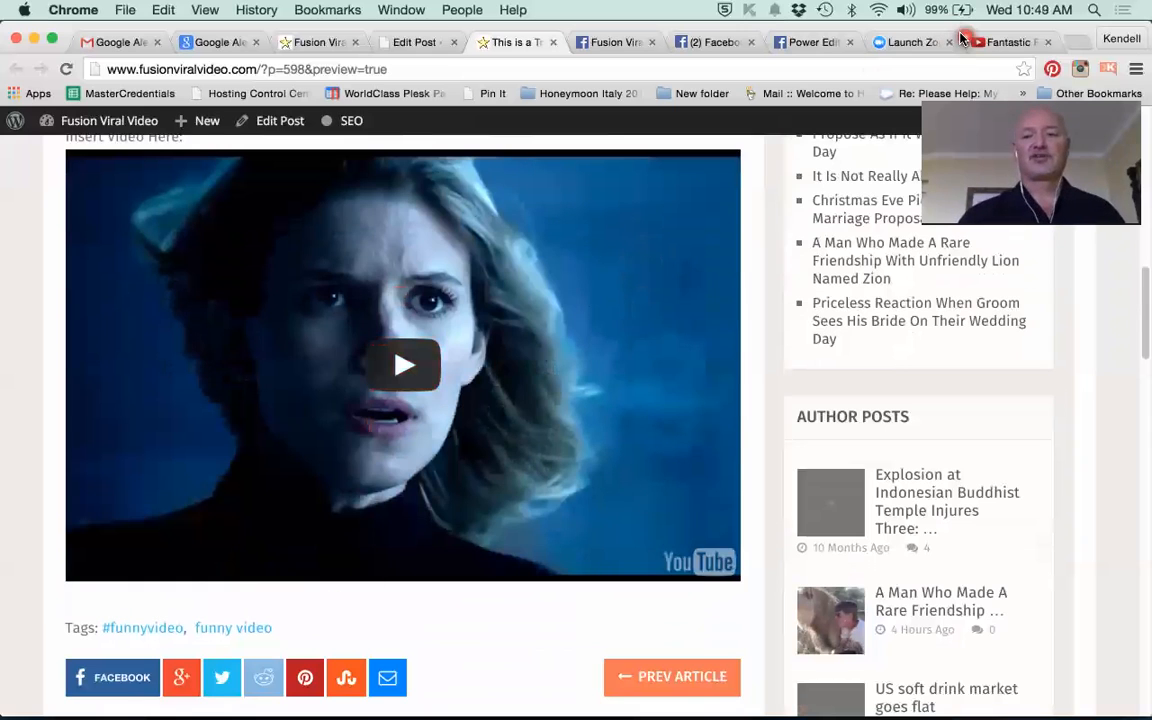
- Switch to the Fantastic Four trailer on YouTube and highlight its channel name, JoBlo HD Trailers
left_click(1007, 45)
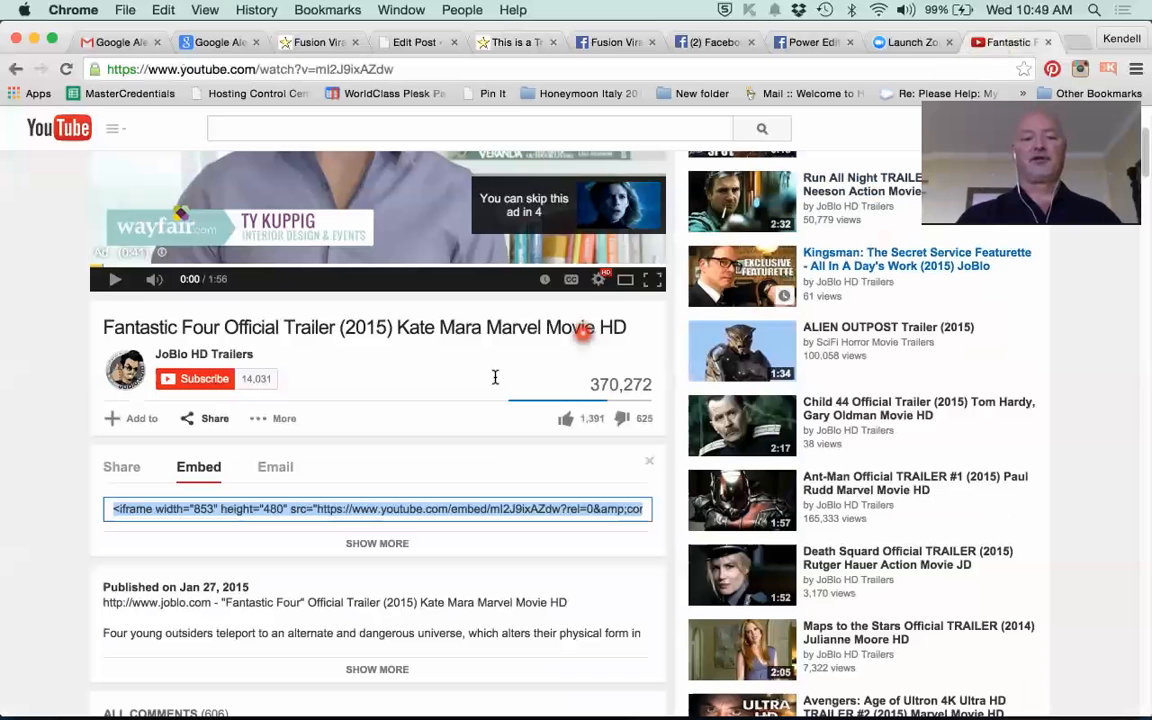
left_click(150, 355)
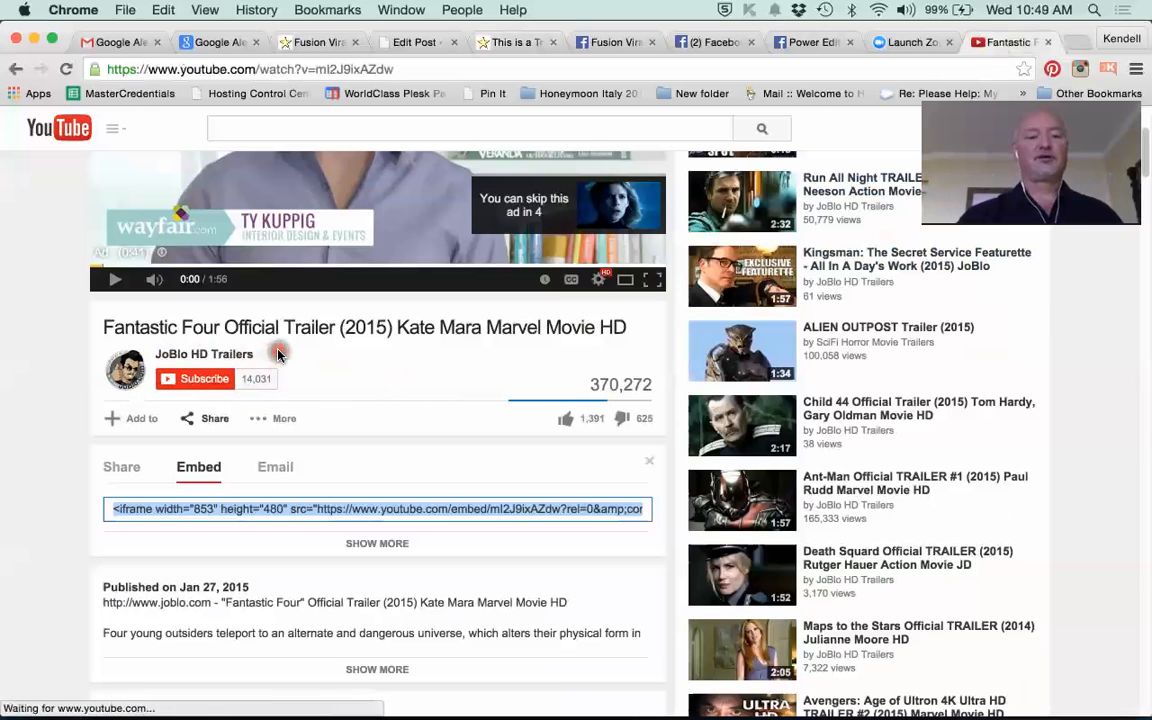
left_click_drag(139, 356, 204, 338)
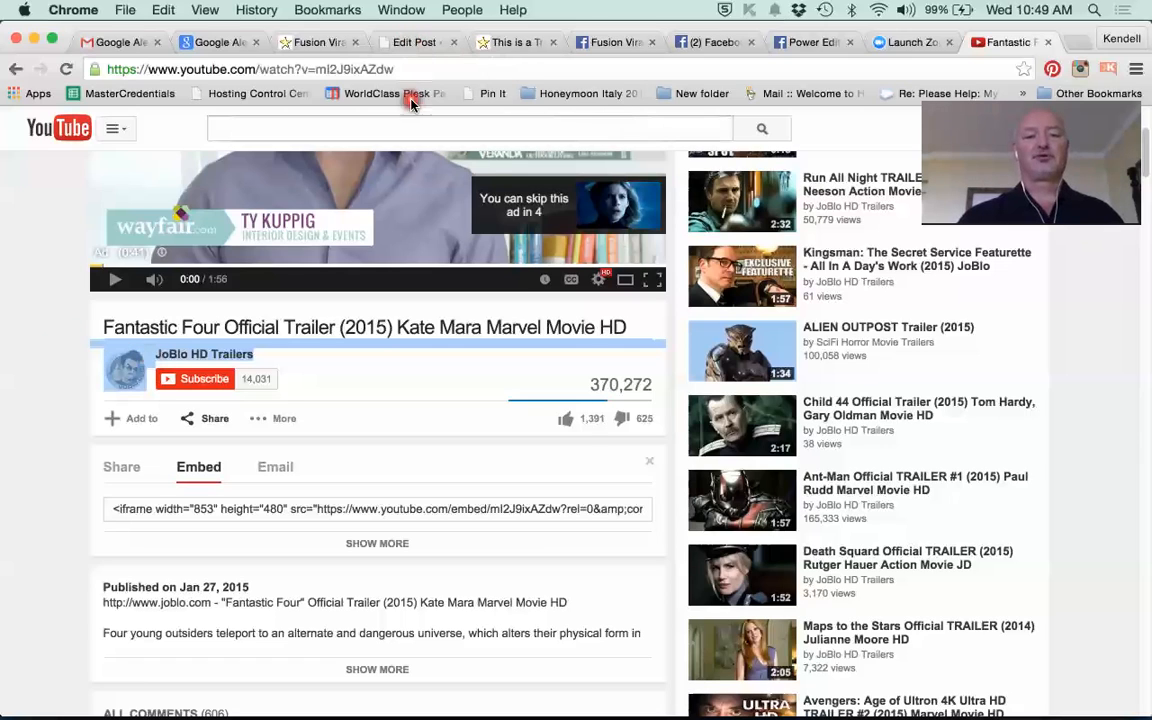
- In the post editor, add the line "Source: Youtube Channel URL Here" below the embedded video
left_click(410, 42)
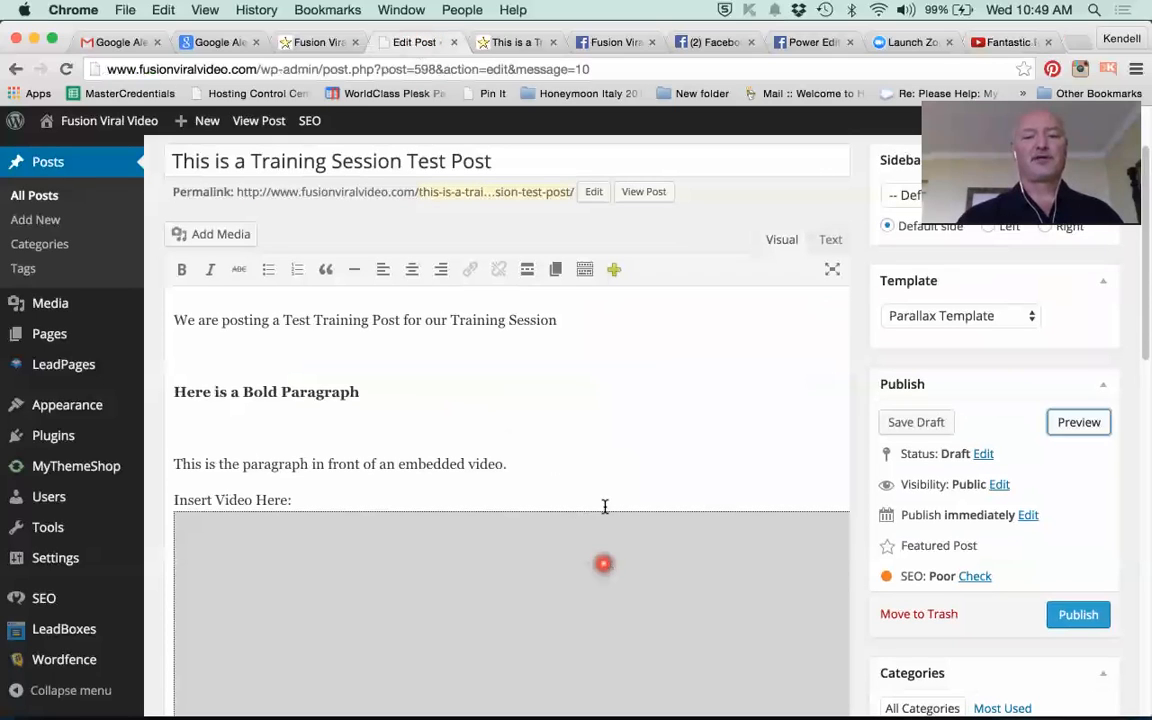
scroll(604, 525, "down", 5)
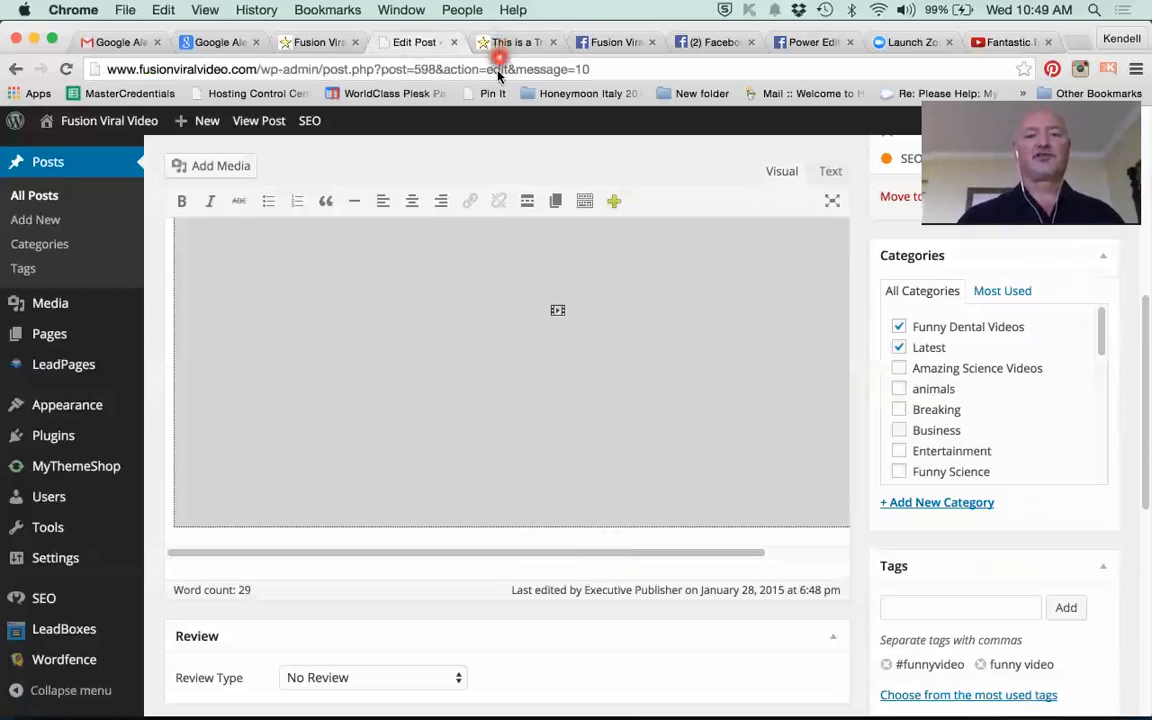
left_click(357, 70)
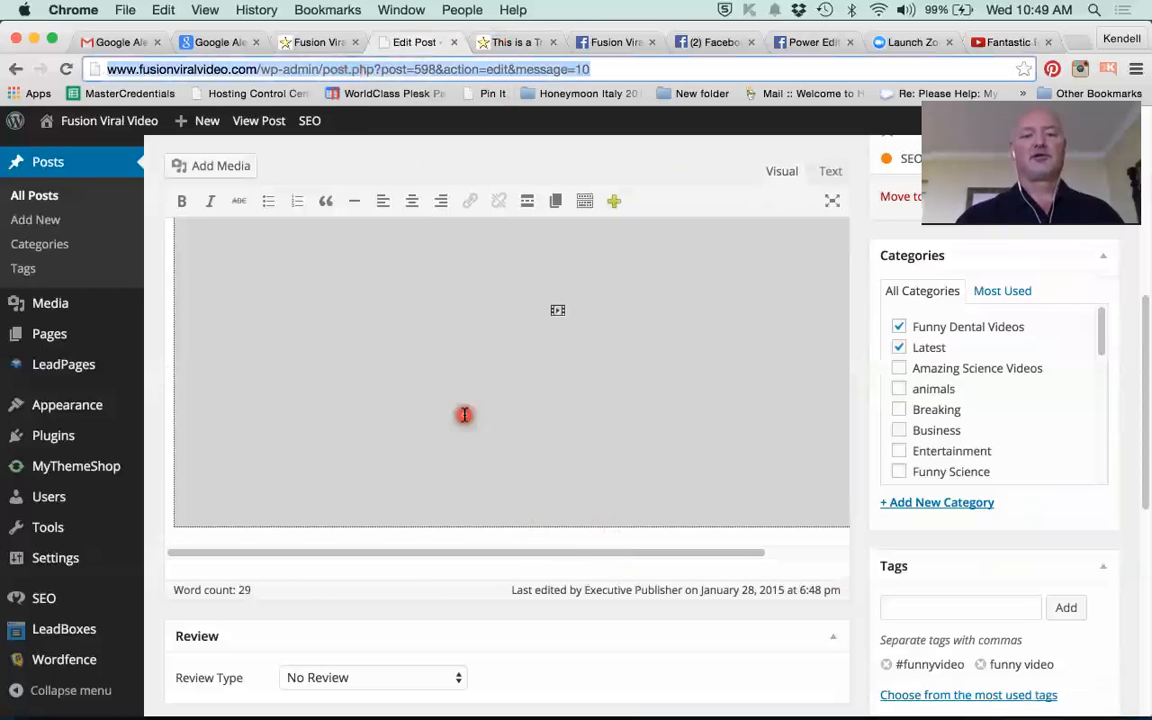
left_click(807, 485)
key("Right")
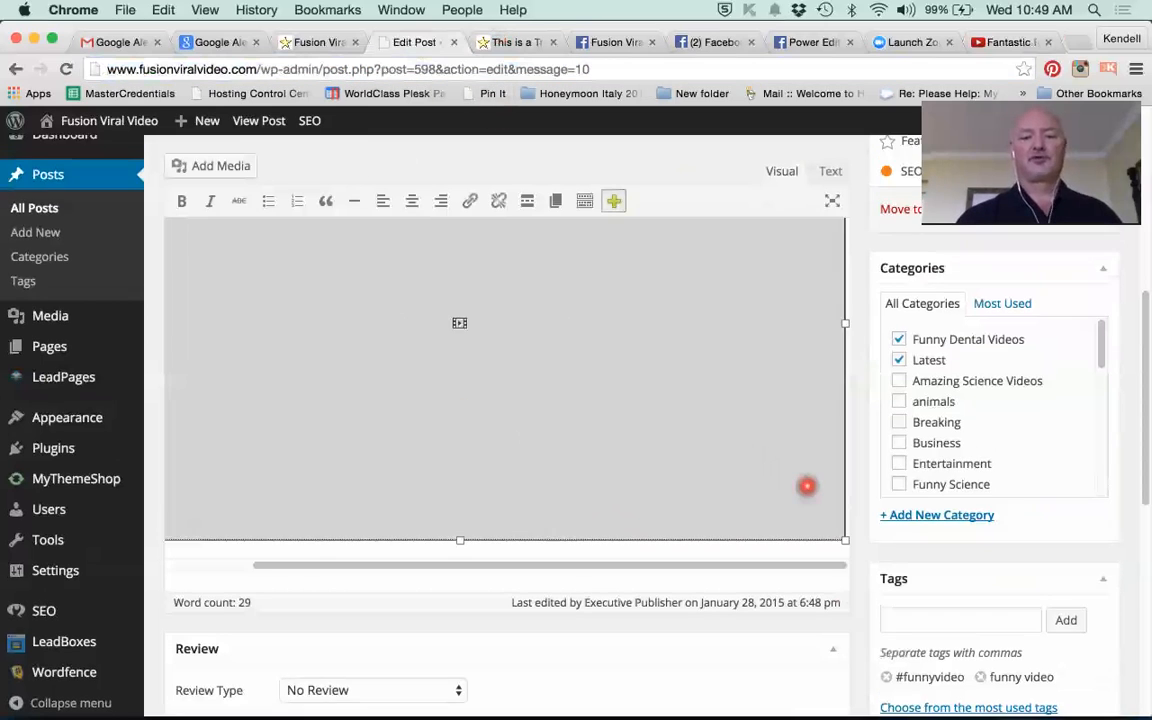
key("Return")
type("Source: ")
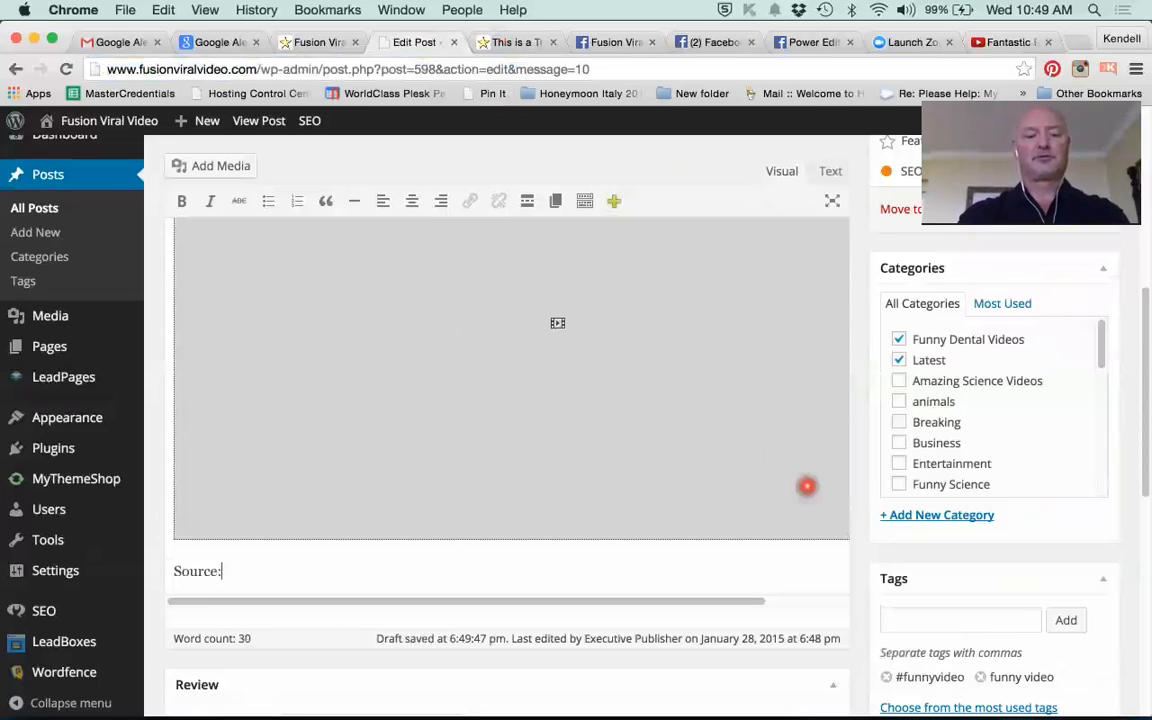
type("Youtube")
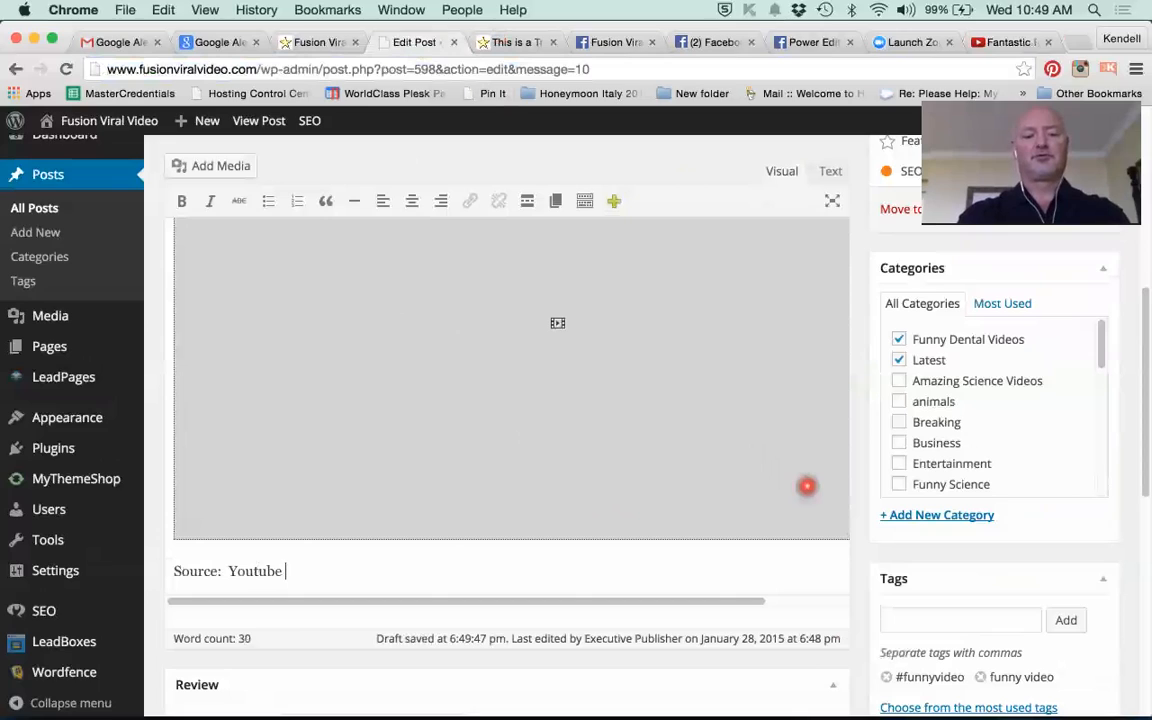
type(" Channel URL Here")
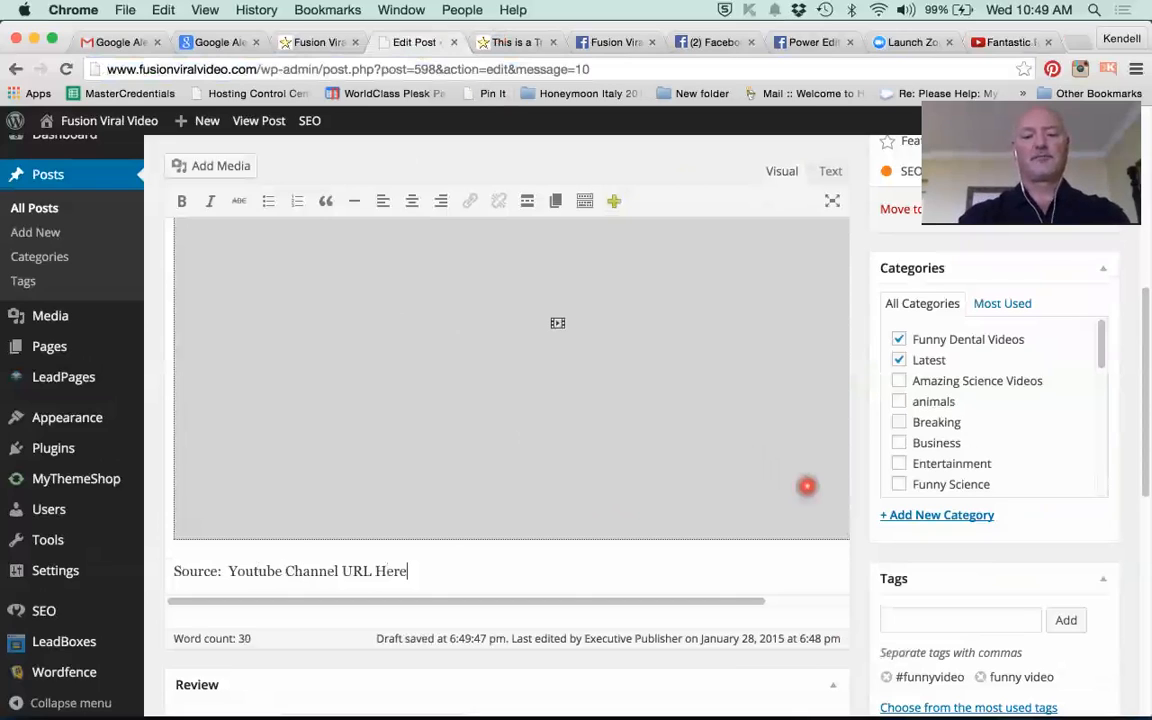
- Save the draft with the source line and reload the post preview
scroll(993, 445, "up", 5)
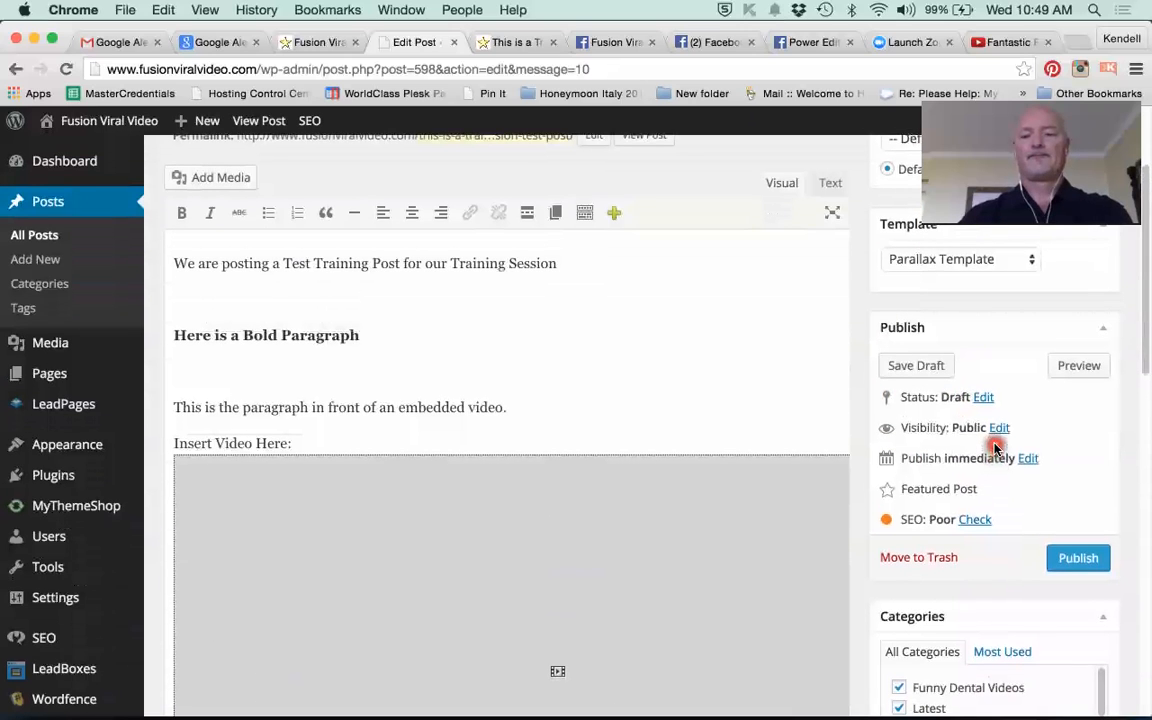
scroll(992, 447, "up", 1)
left_click(913, 405)
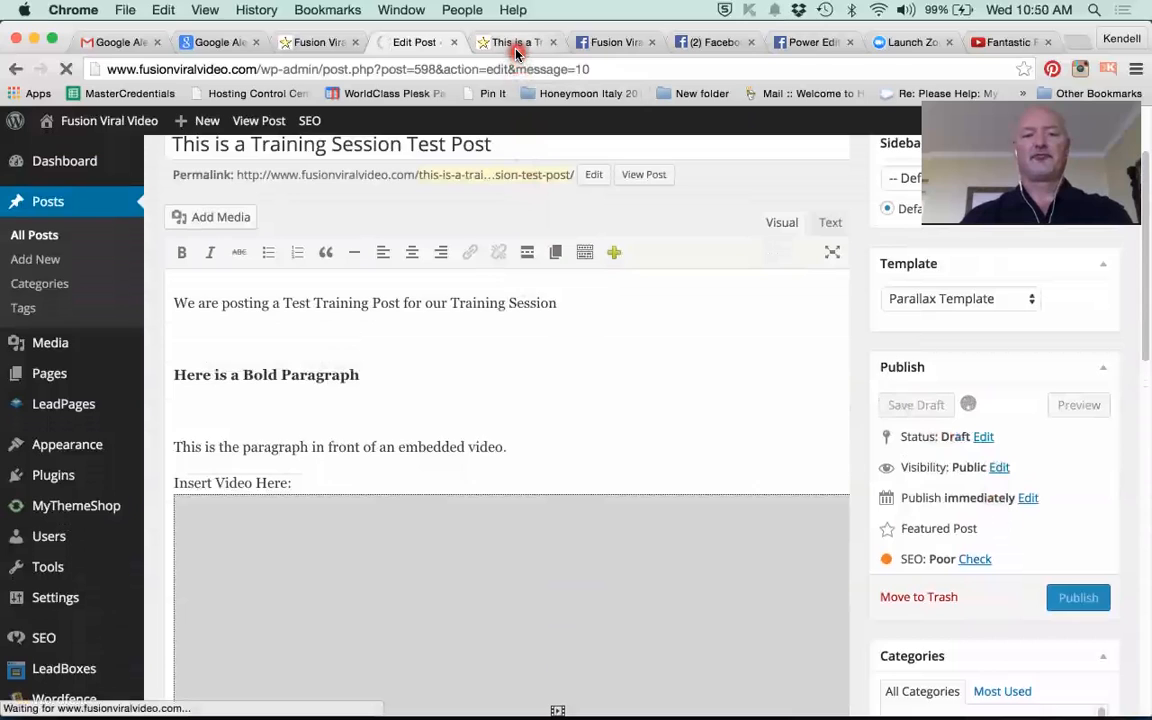
left_click(516, 44)
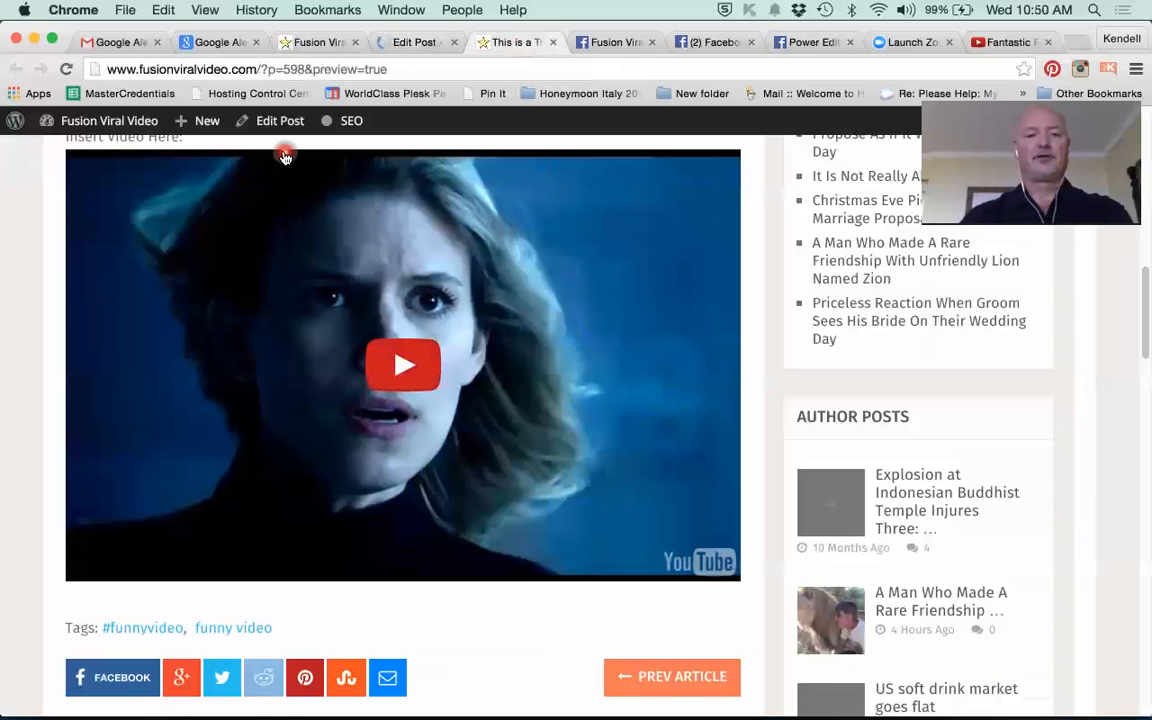
left_click(62, 69)
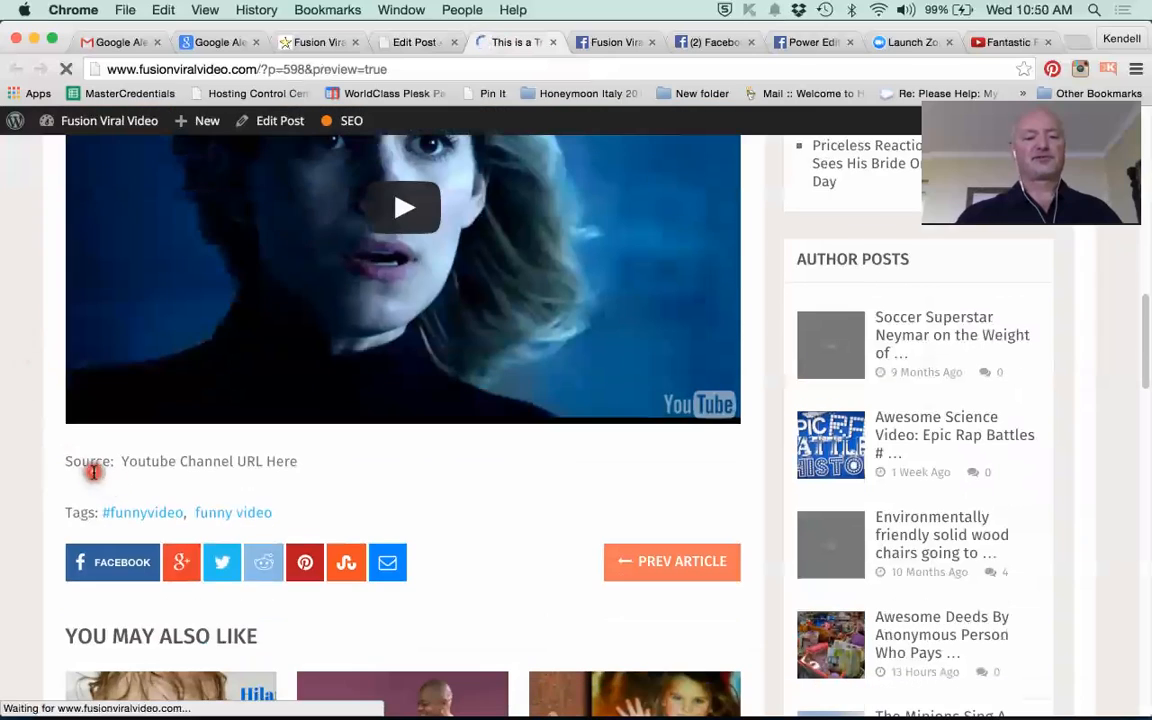
- Highlight the source line under the video in the preview, deselect it, and review the page from the related posts up to the title
left_click_drag(298, 463, 93, 455)
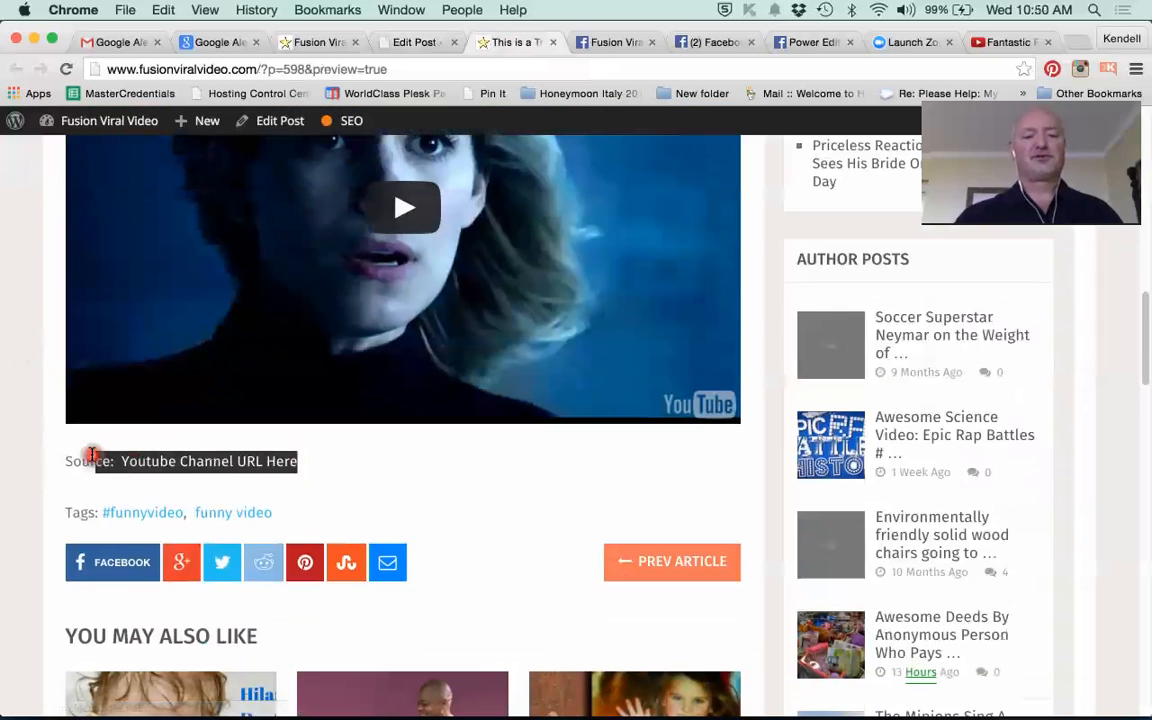
left_click(369, 446)
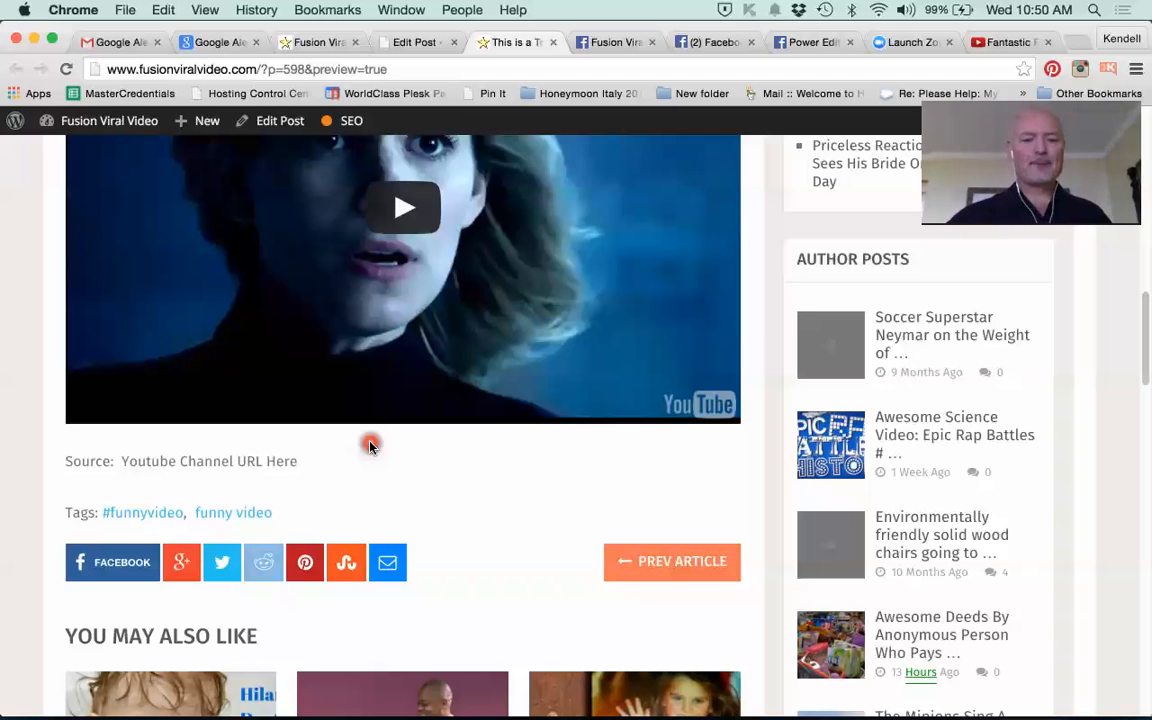
scroll(370, 445, "down", 2)
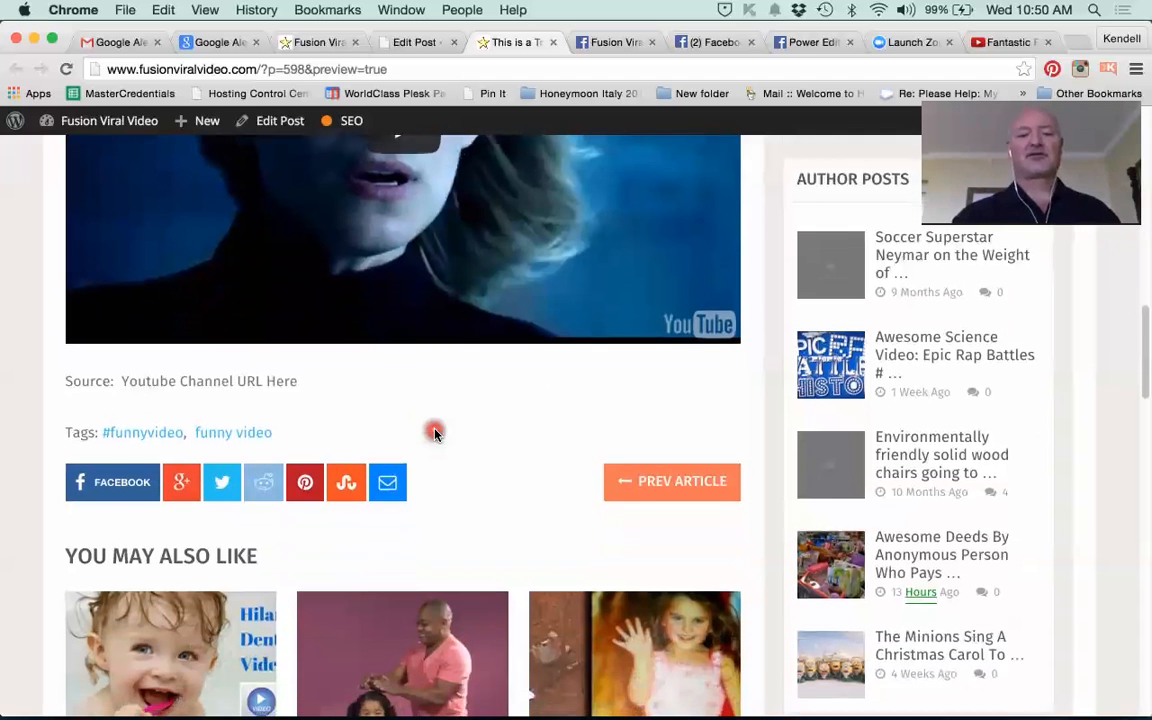
scroll(434, 432, "down", 4)
scroll(436, 435, "up", 15)
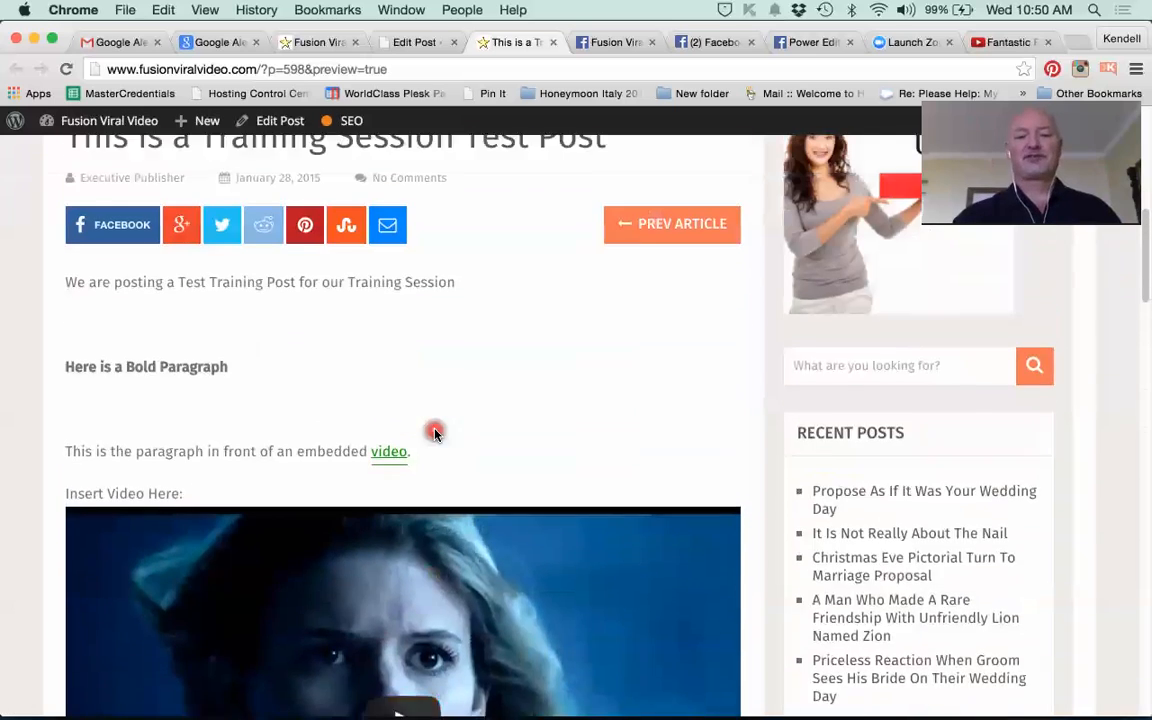
scroll(434, 432, "up", 3)
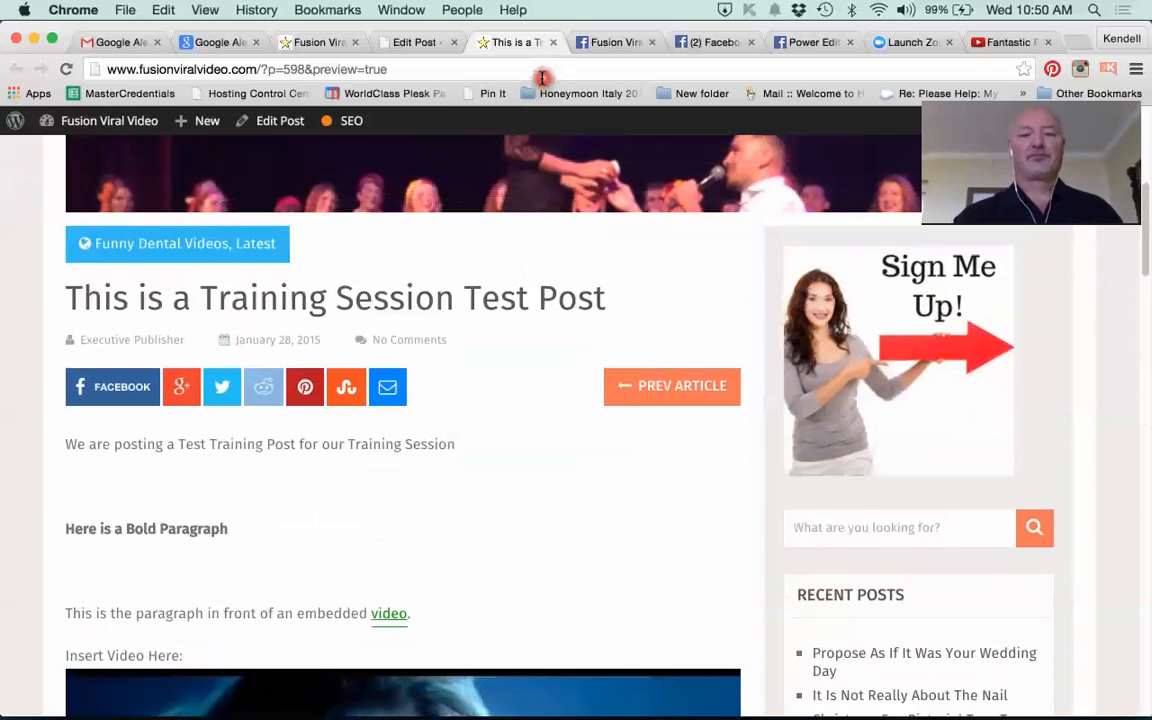
- Review the post's publish settings in the editor, return to the preview and dismiss the sign-up pop-up
left_click(405, 42)
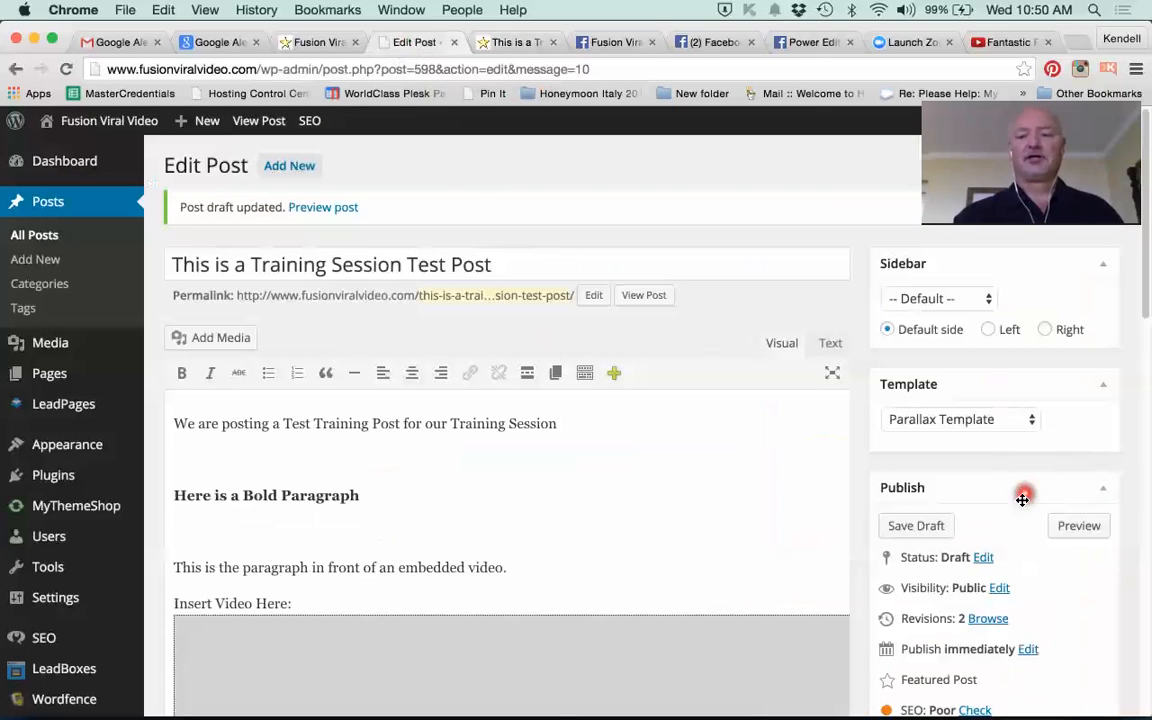
scroll(1022, 500, "down", 2)
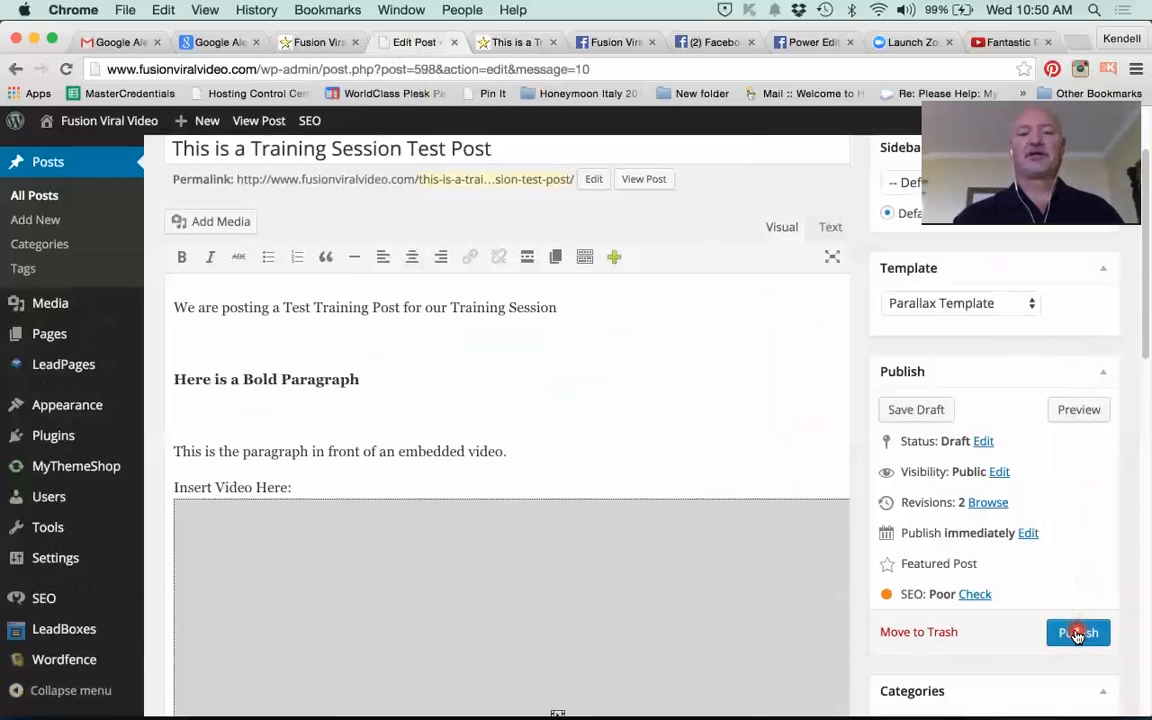
left_click(507, 44)
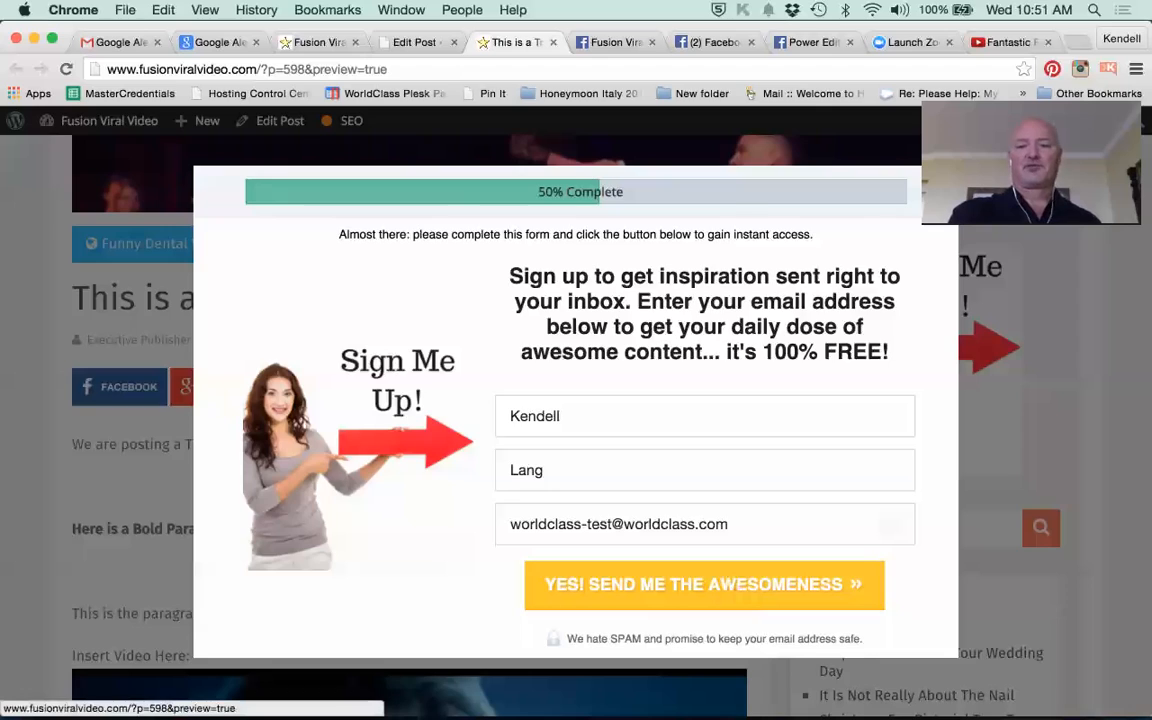
left_click(952, 172)
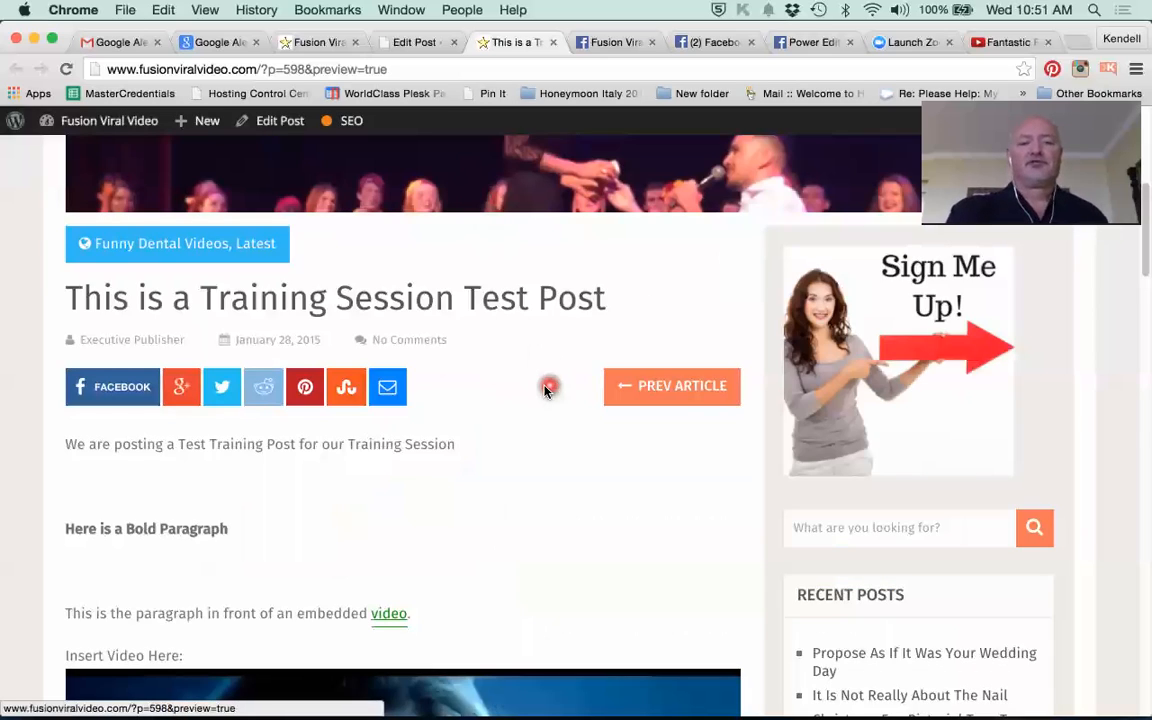
- Return briefly to the post editor, then open the featured article "Propose As If It Was Your Wedding Day" from the Fusion Viral Video homepage
left_click(404, 42)
scroll(406, 280, "up", 2)
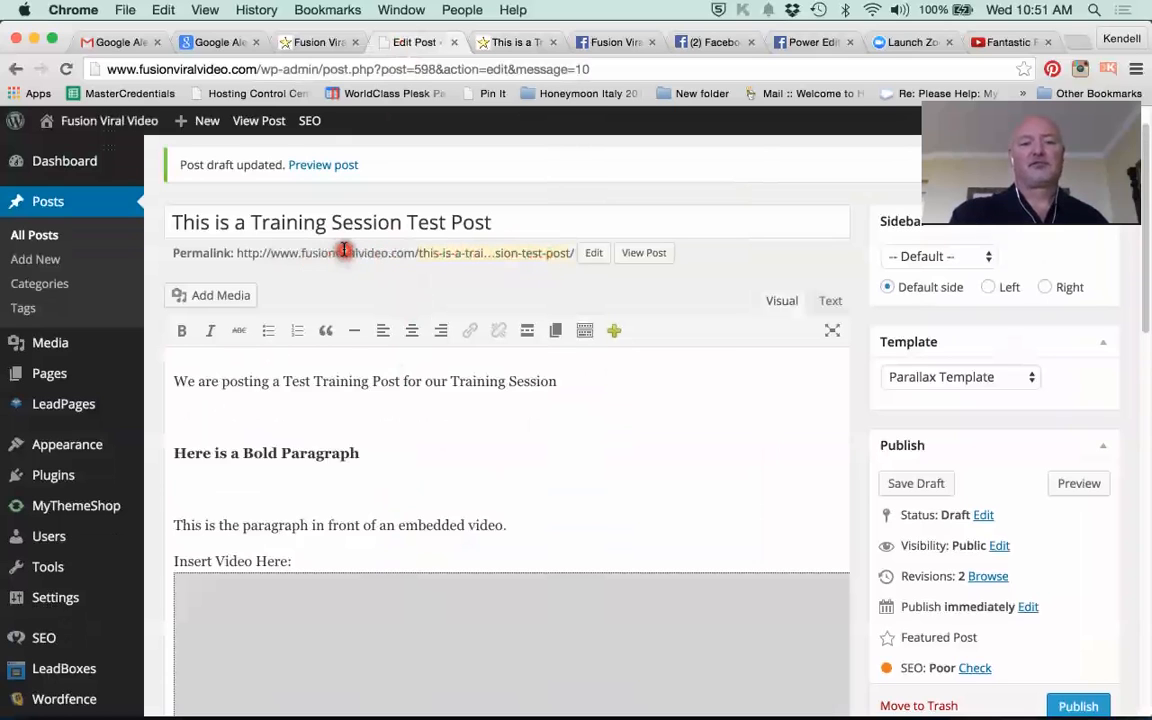
left_click(312, 41)
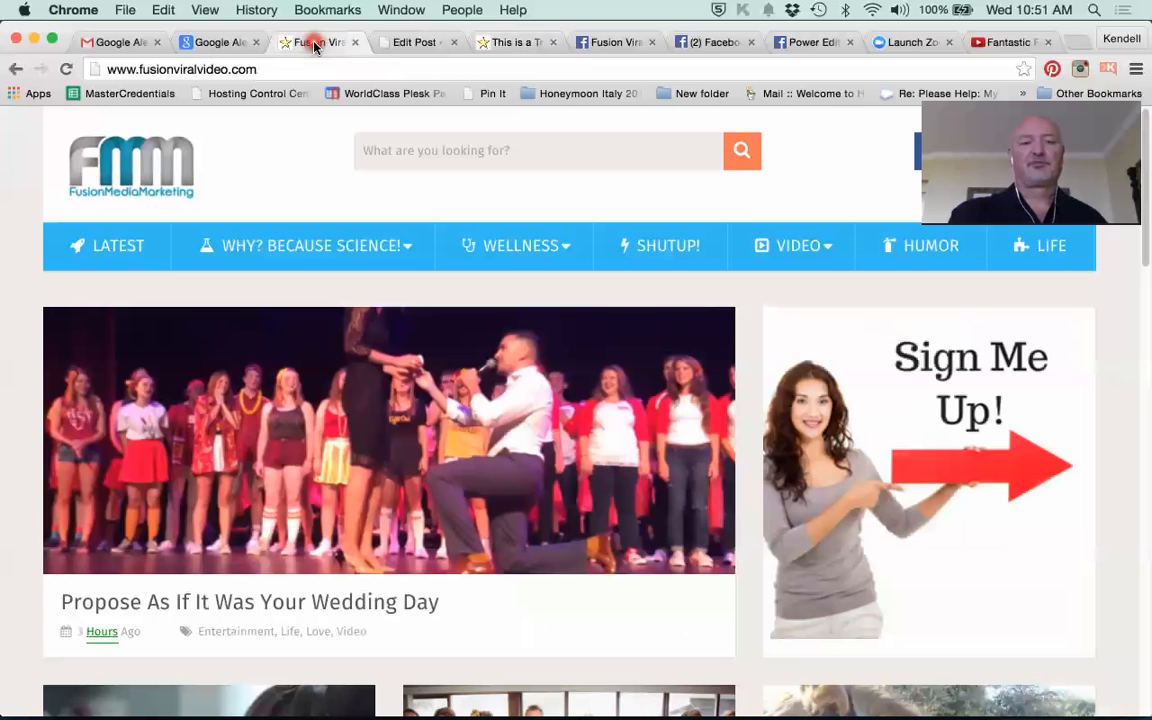
left_click(380, 398)
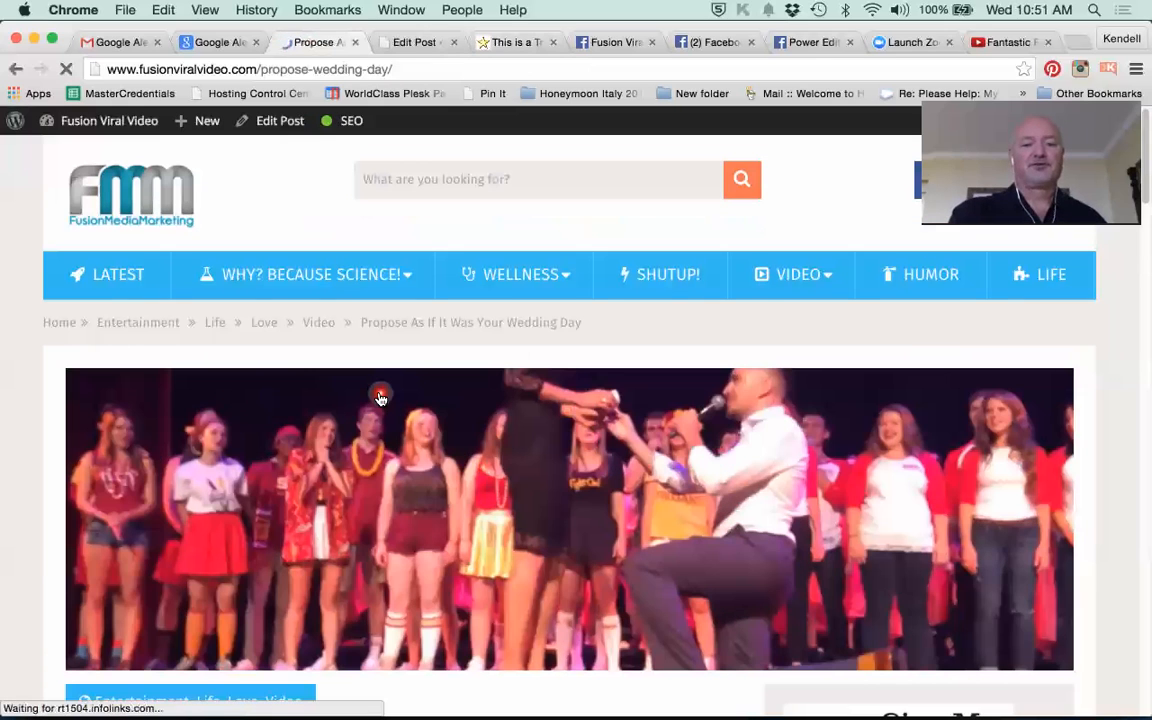
- Dismiss the sign-up pop-up on the article and highlight its full web address
left_click(245, 69)
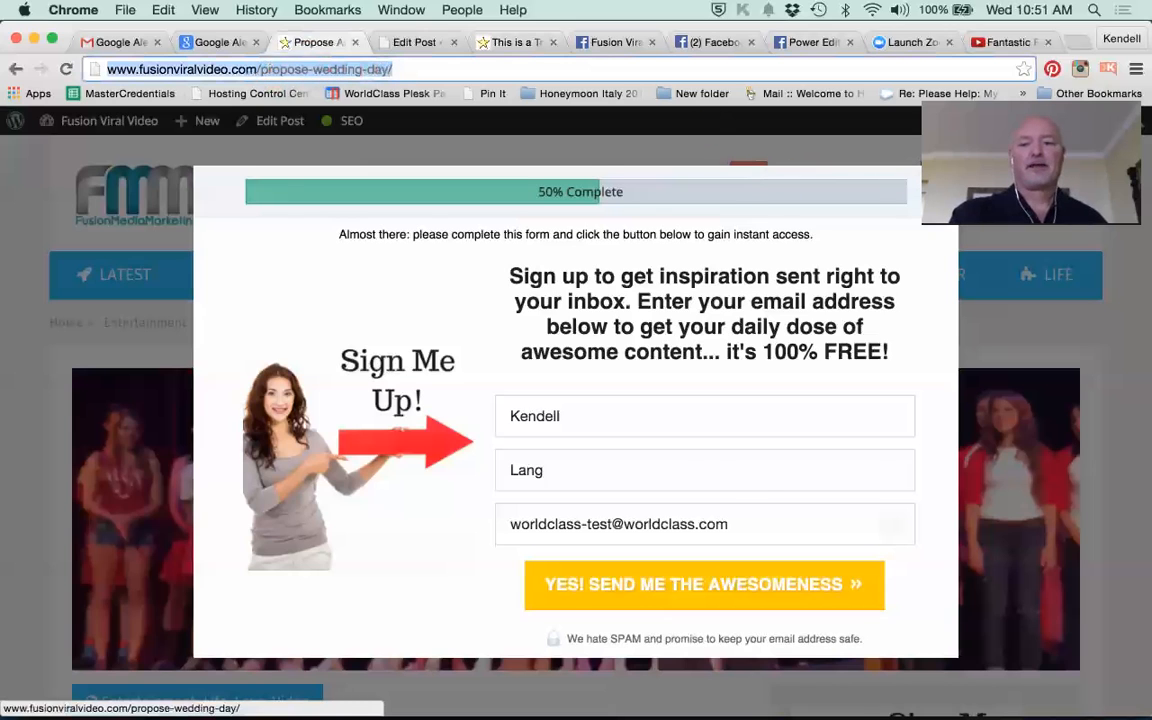
left_click(955, 168)
left_click(341, 71)
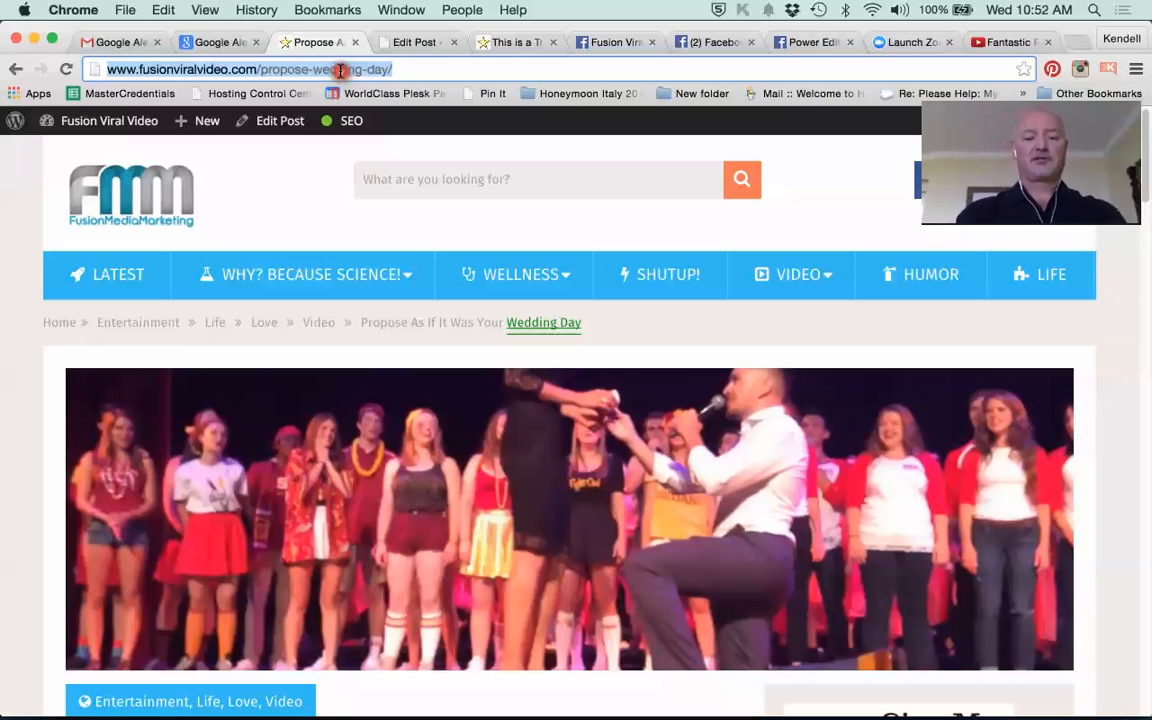
right_click(327, 69)
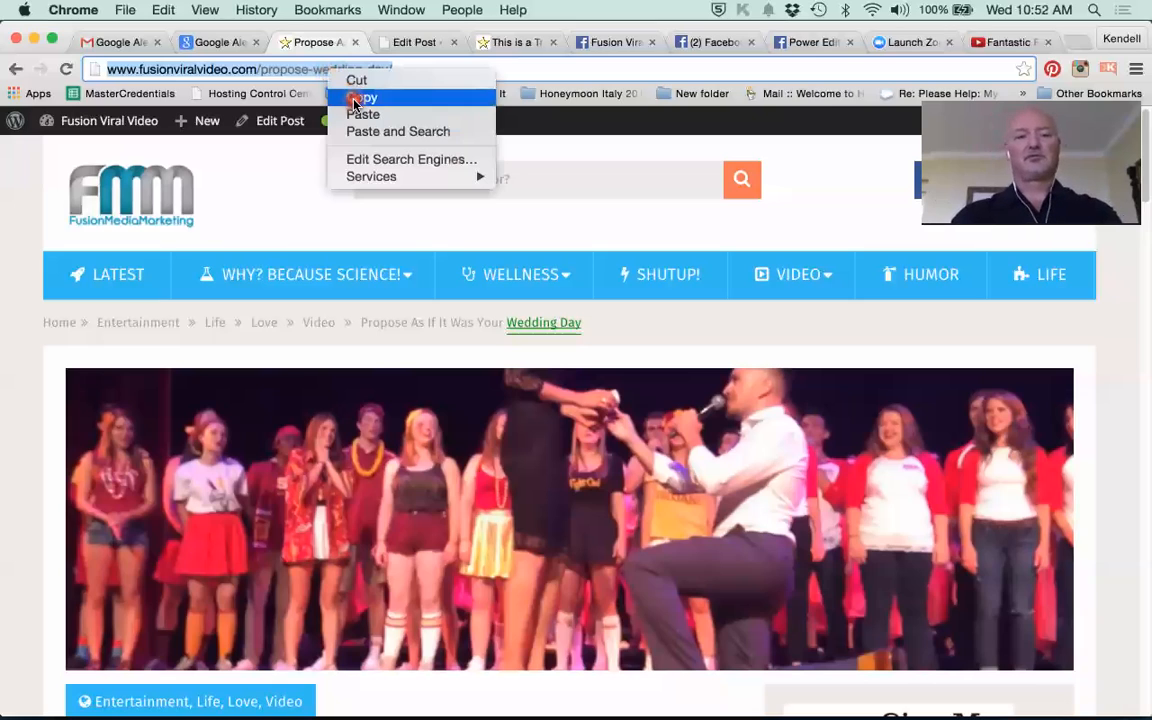
left_click(506, 69)
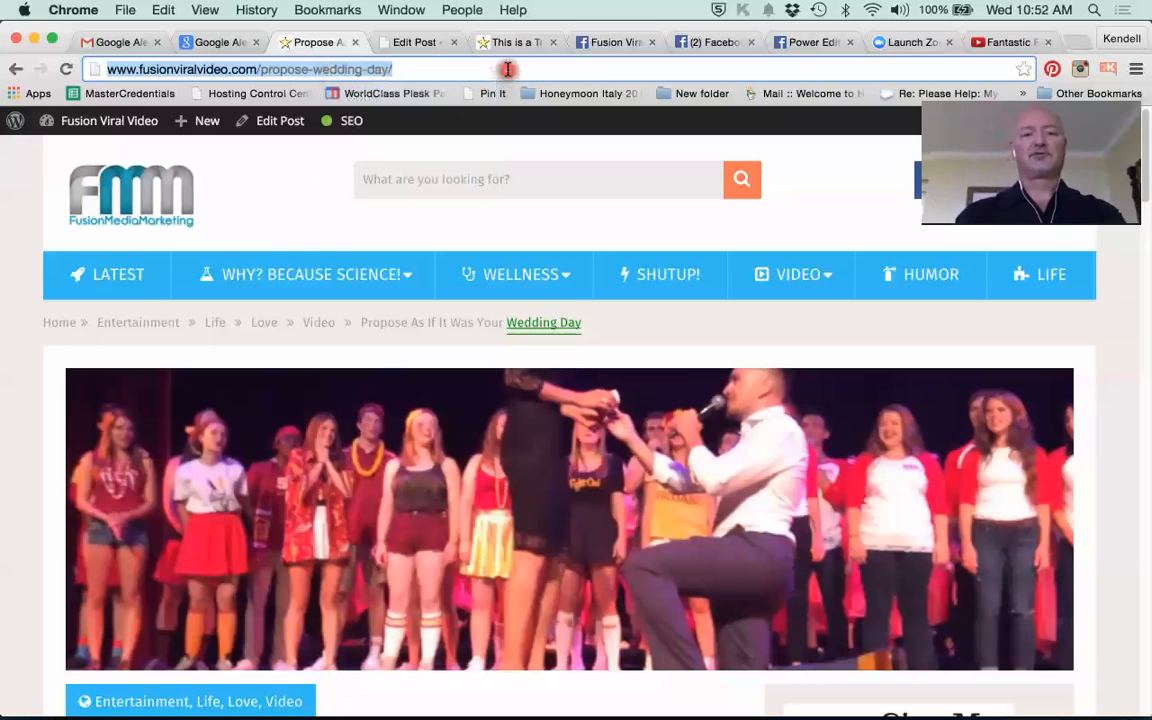
- Switch to the Fusion Viral Video Facebook page, dismiss the error dialog and highlight the page's web address
left_click(612, 45)
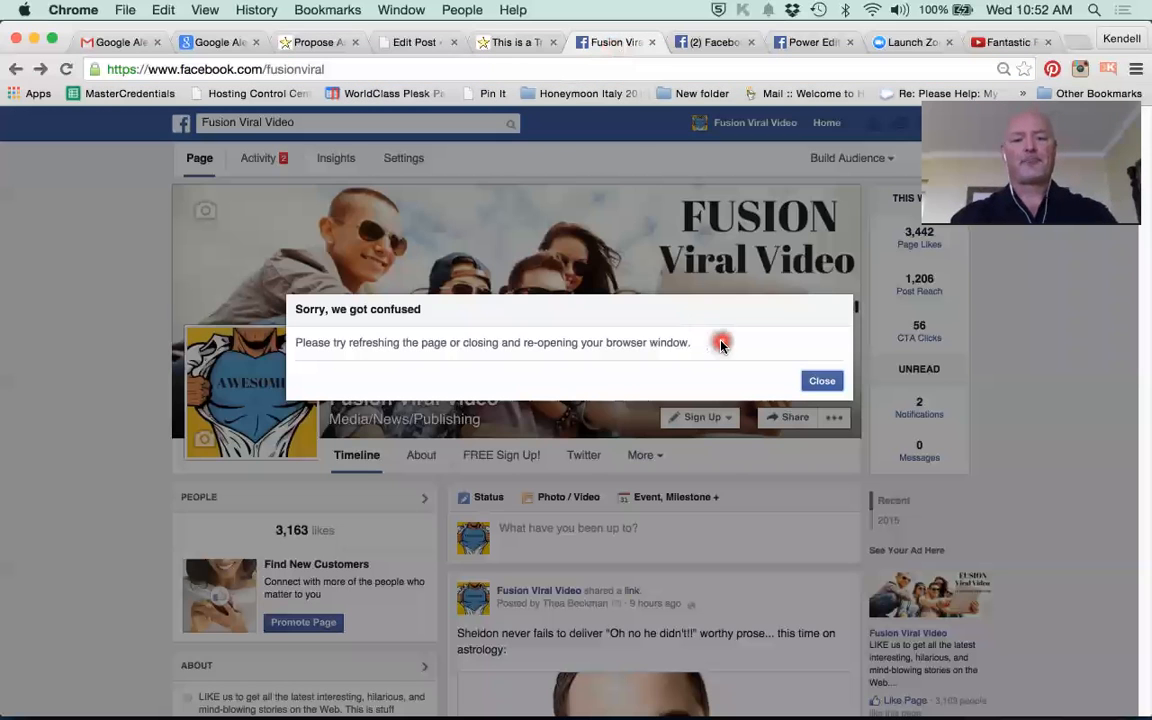
left_click(821, 381)
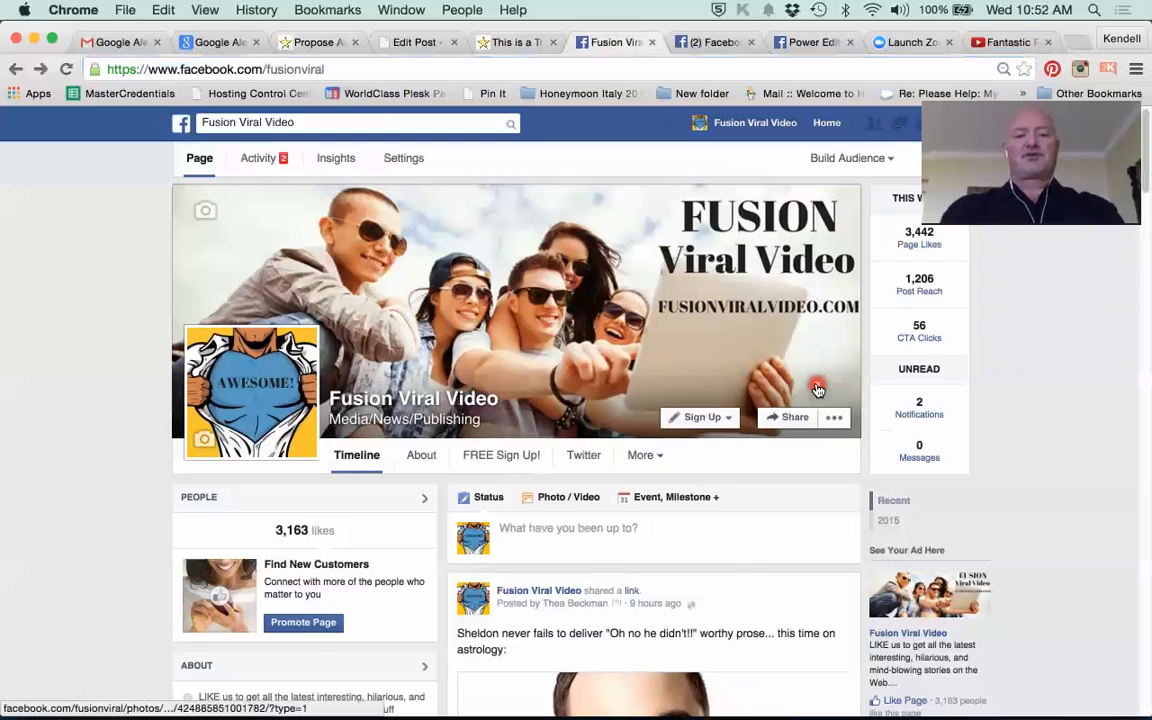
left_click(292, 68)
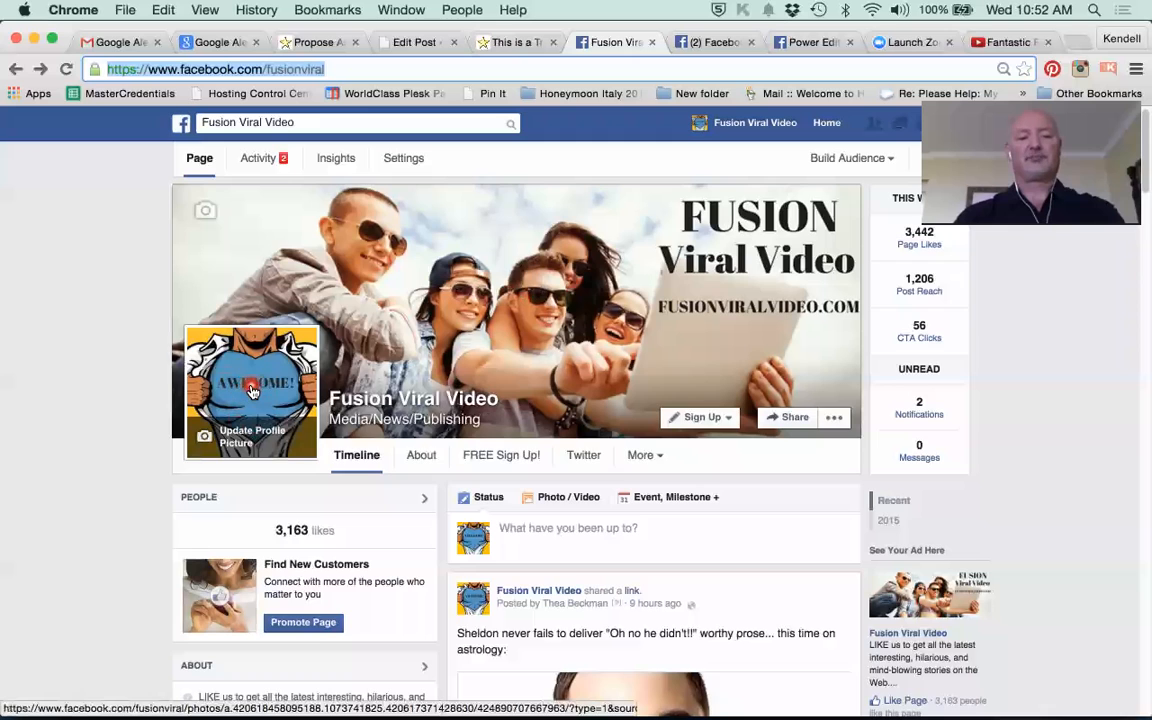
- Examine the shared link posts on the Facebook page's timeline, dismissing the error dialog, and try to open the page's settings
scroll(108, 390, "down", 3)
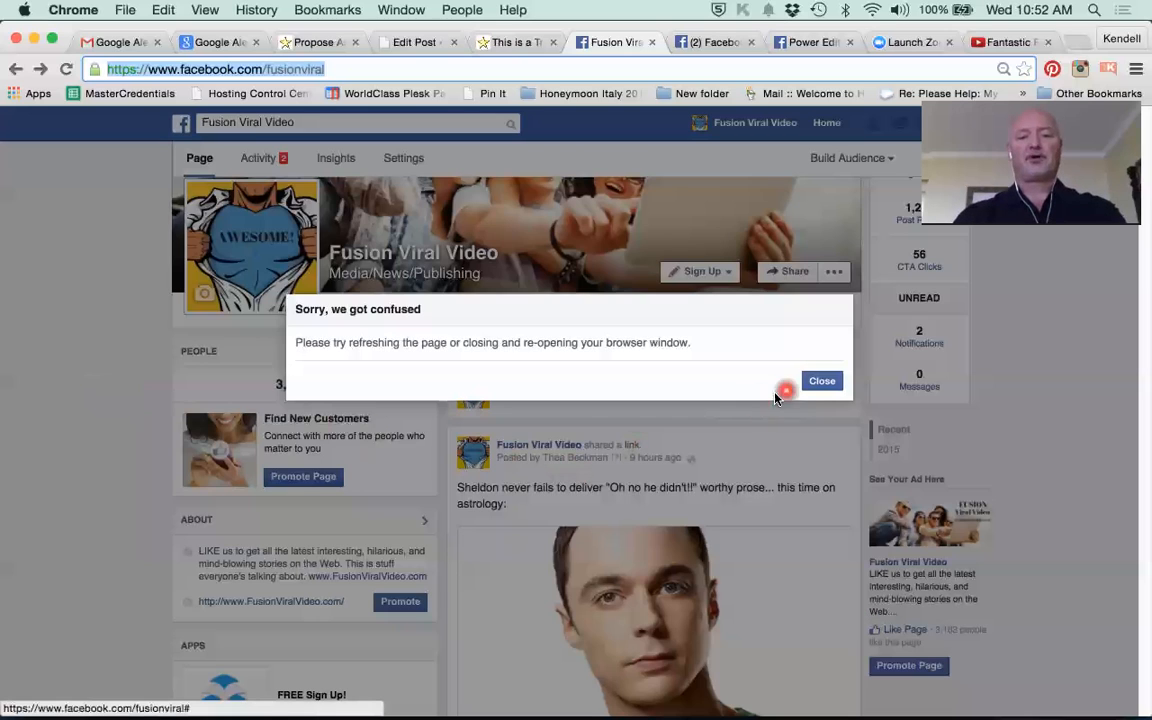
left_click(822, 381)
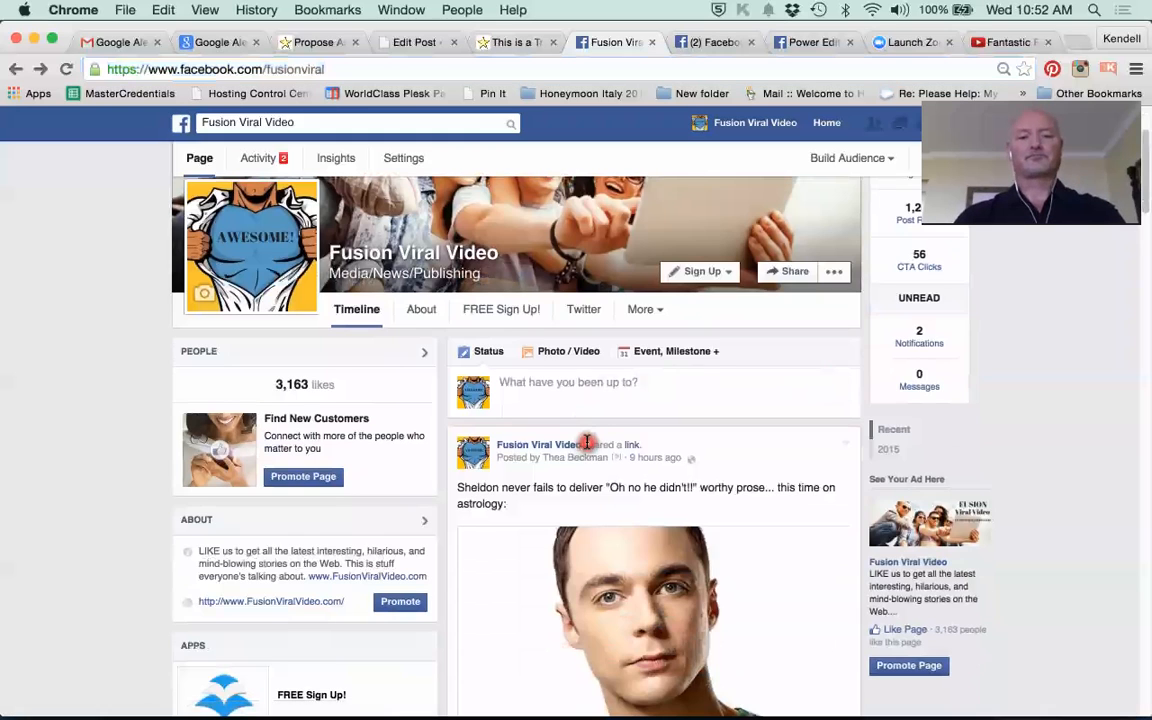
scroll(586, 442, "down", 2)
scroll(594, 541, "down", 5)
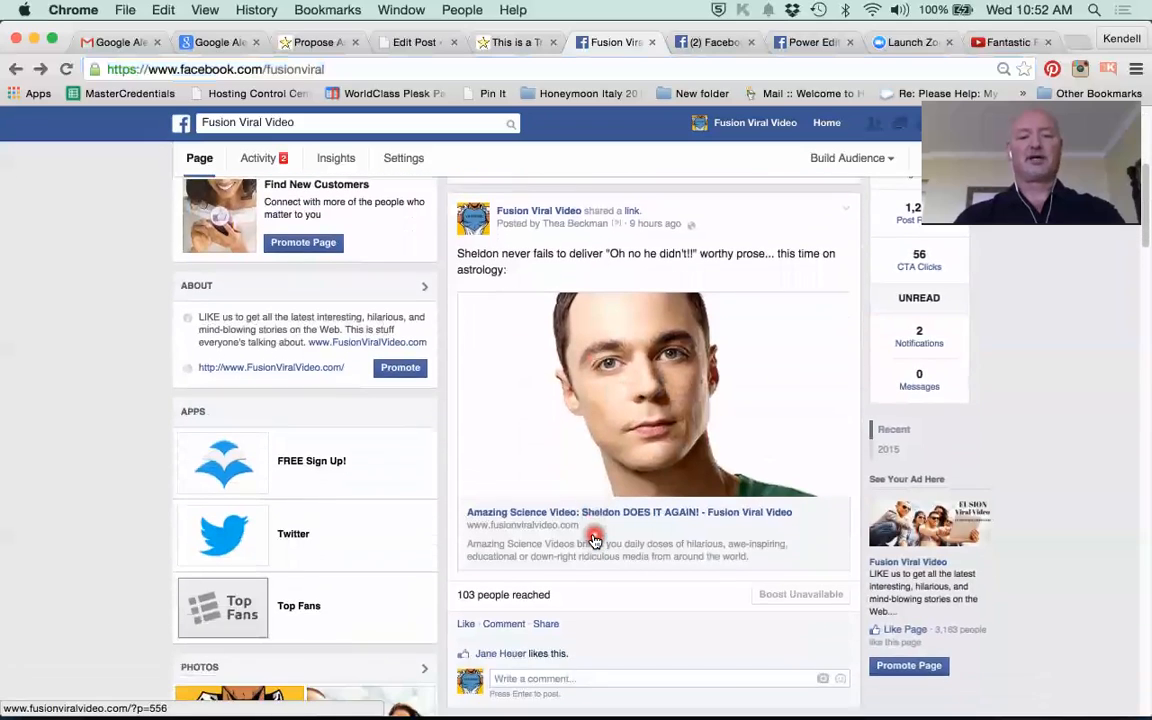
scroll(593, 538, "up", 8)
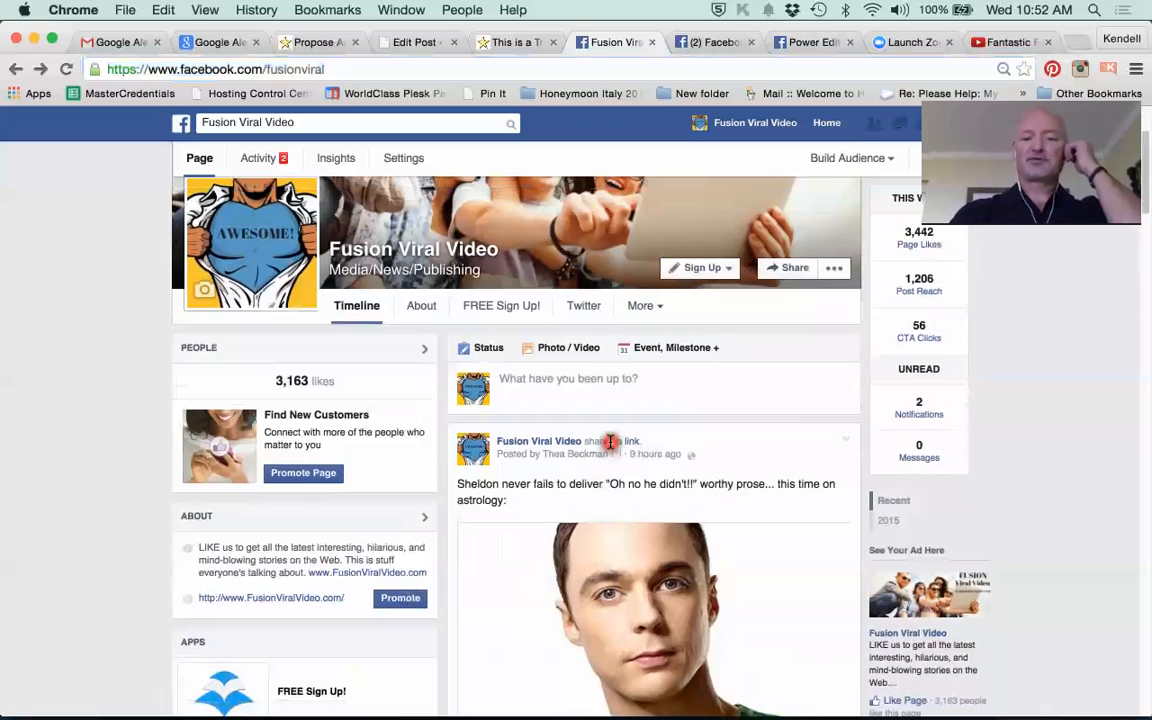
scroll(610, 441, "down", 8)
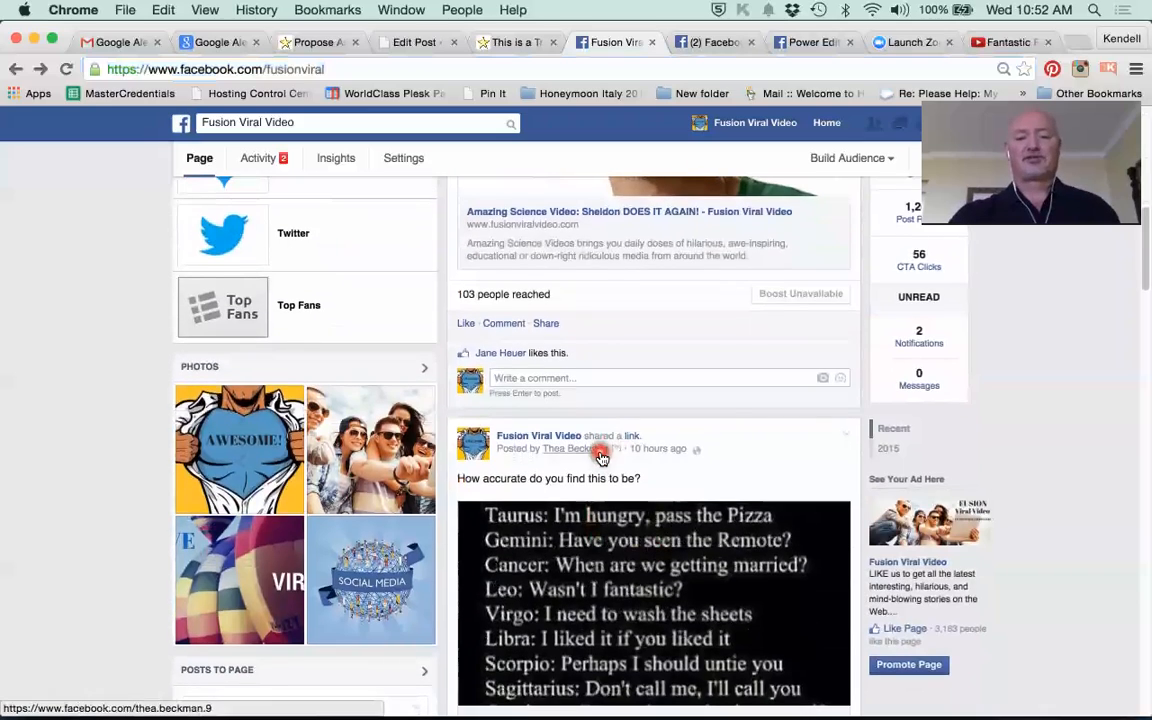
scroll(597, 455, "up", 5)
scroll(599, 455, "up", 4)
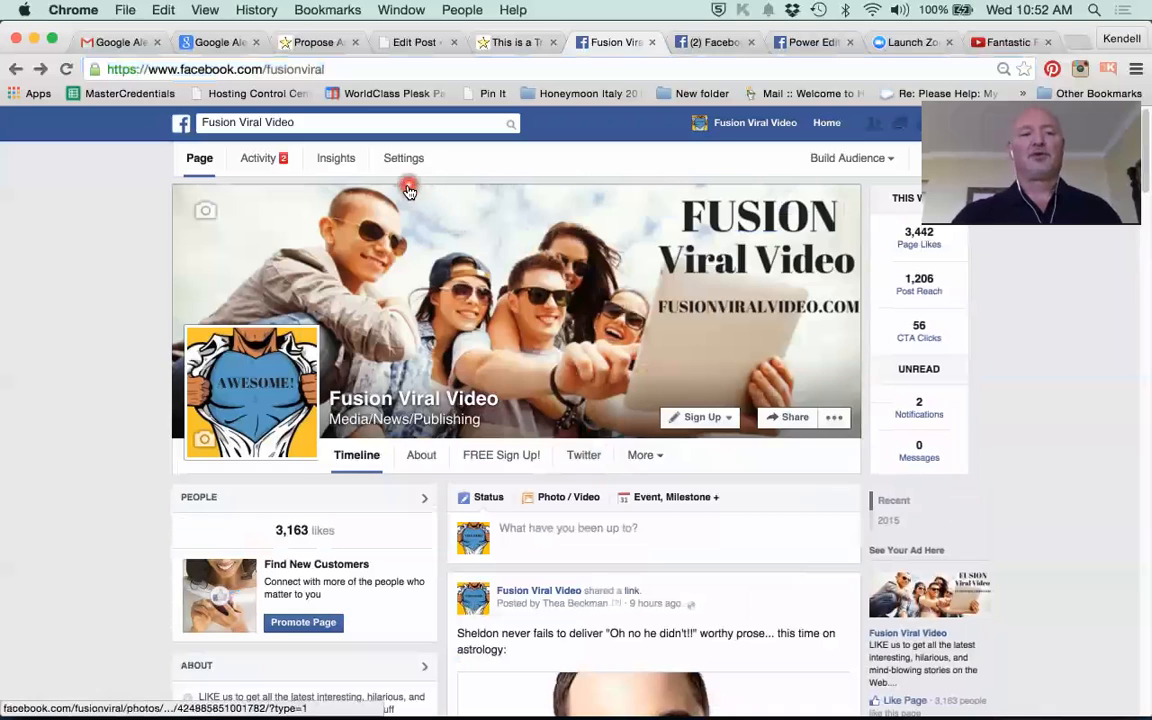
left_click(403, 166)
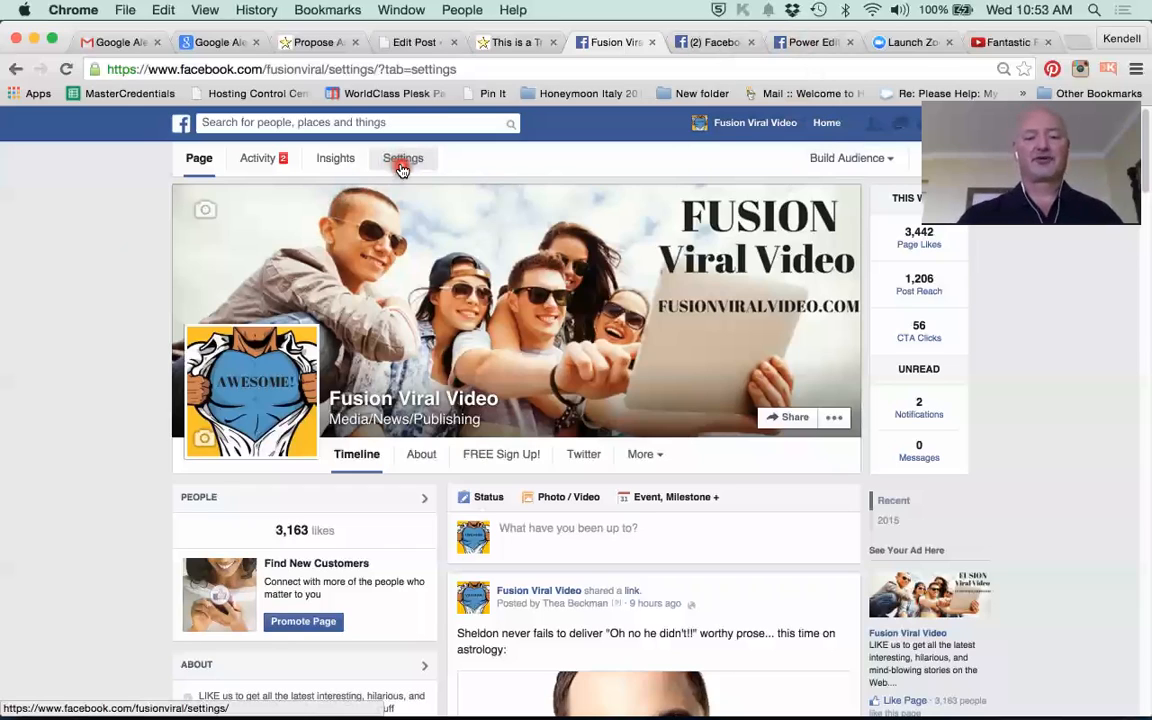
scroll(130, 308, "down", 1)
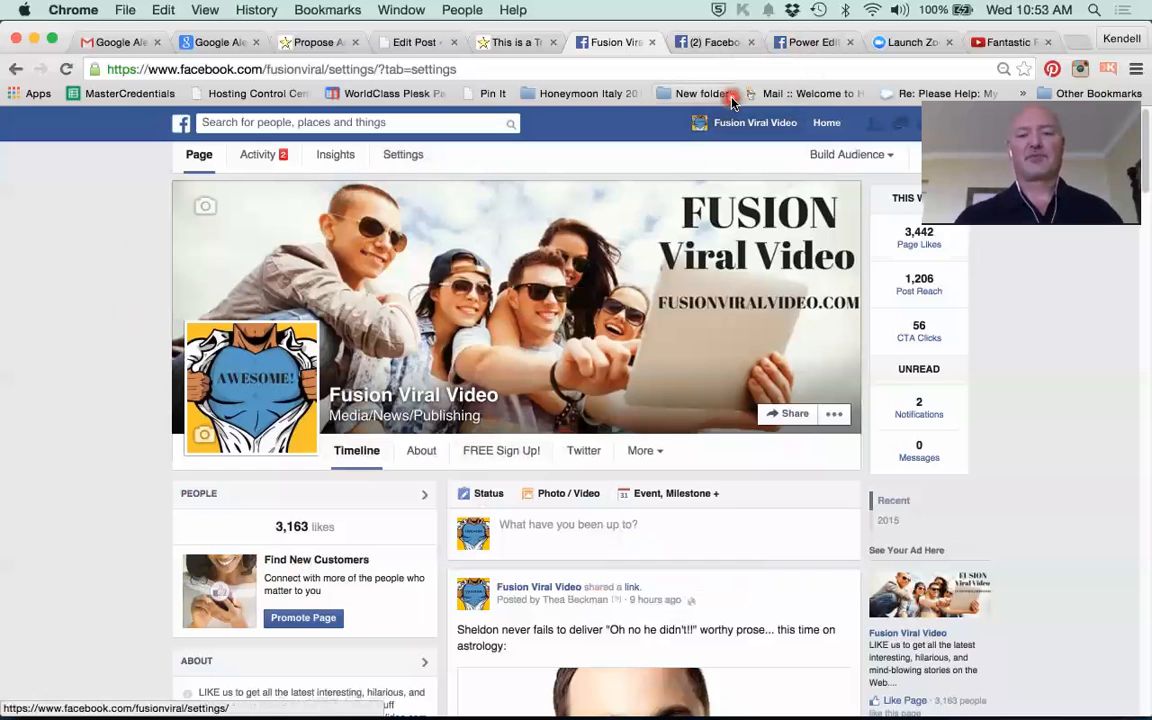
- Switch to Facebook's Grid Tool page, dismiss the error dialog and highlight the tool's web address
left_click(730, 40)
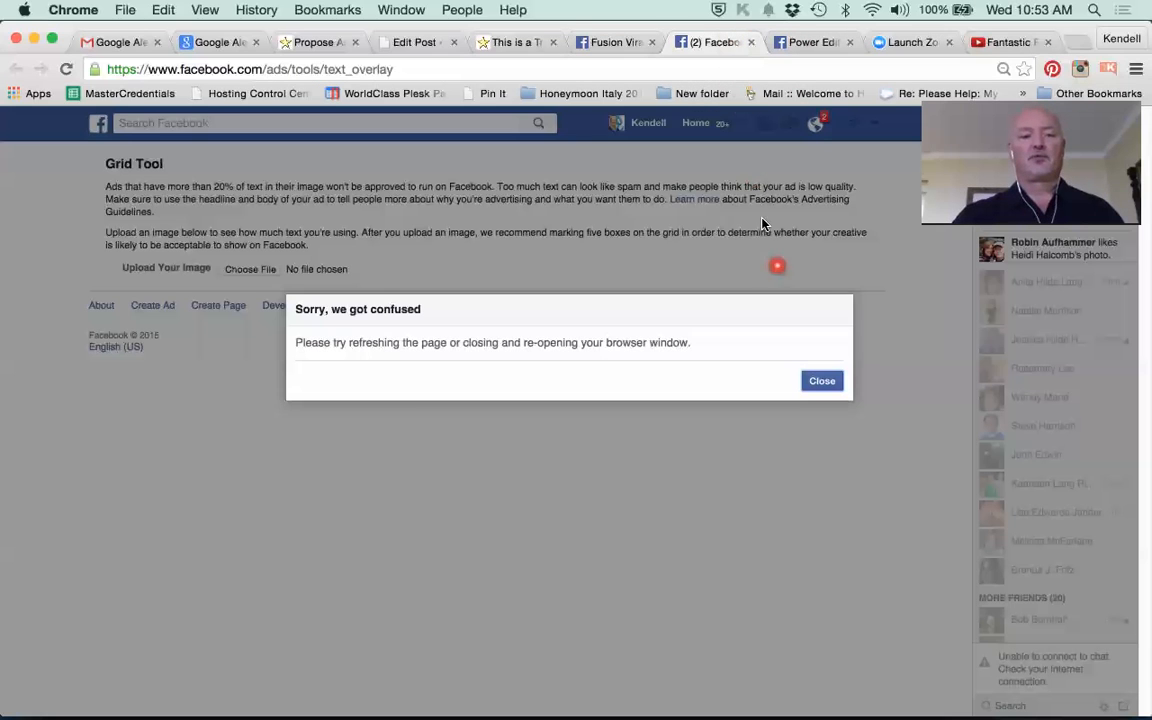
left_click(822, 380)
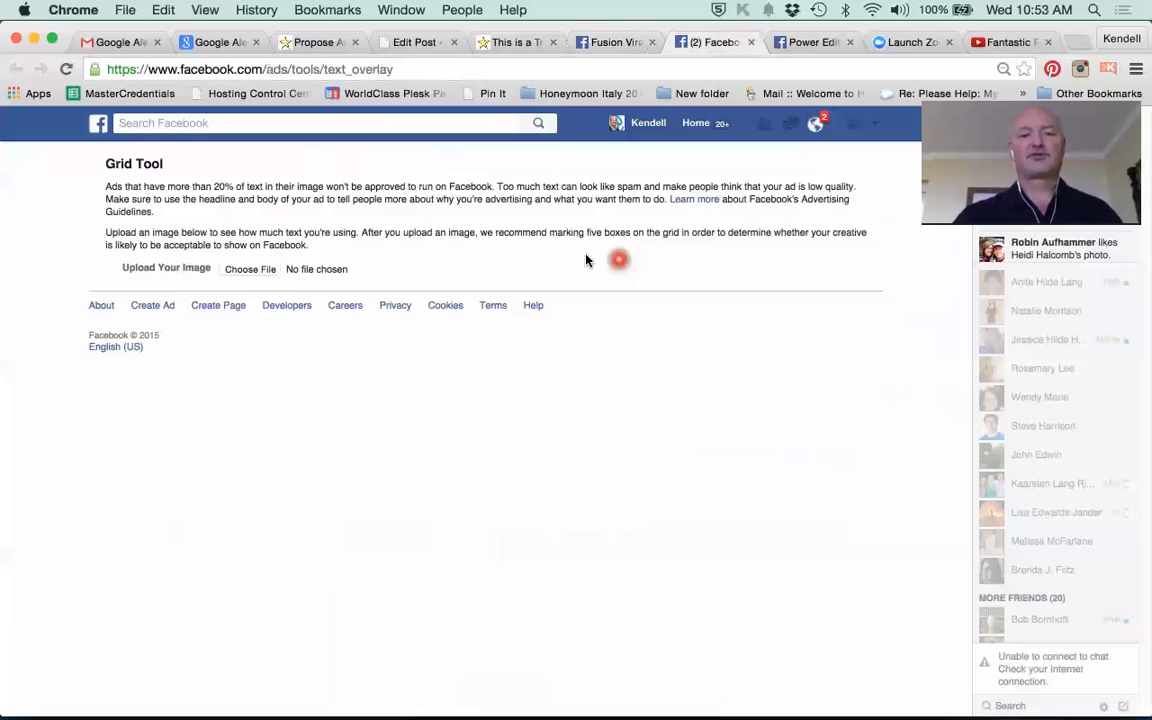
left_click(241, 69)
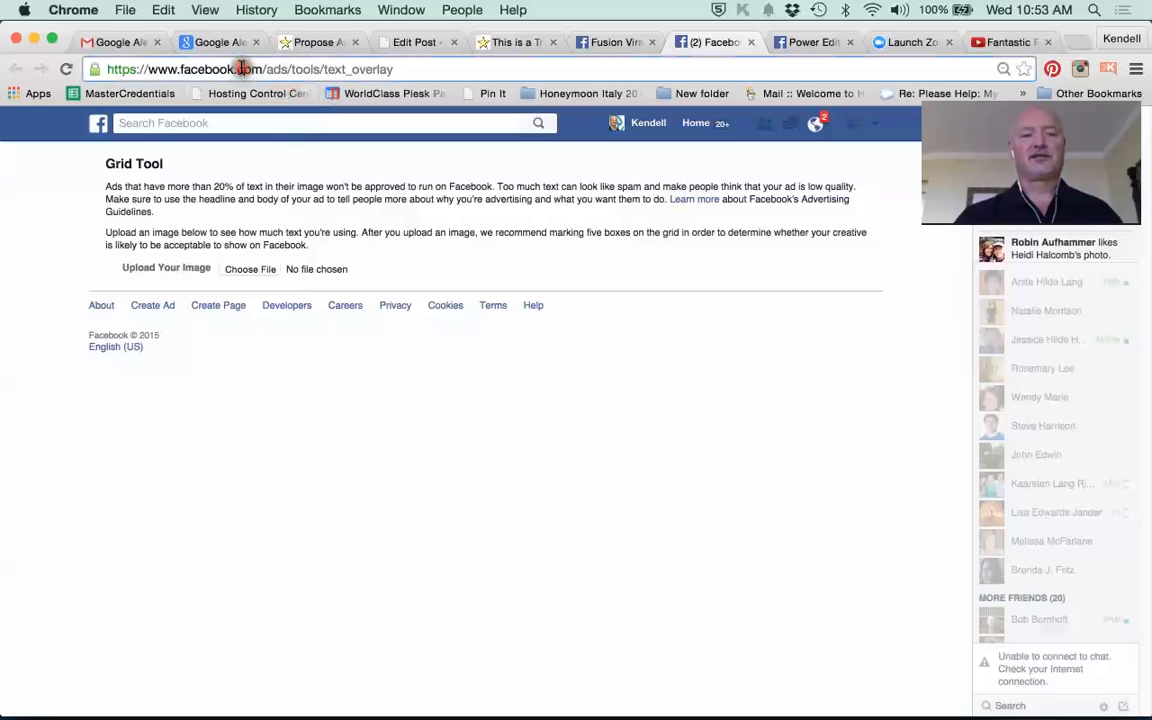
left_click(242, 69)
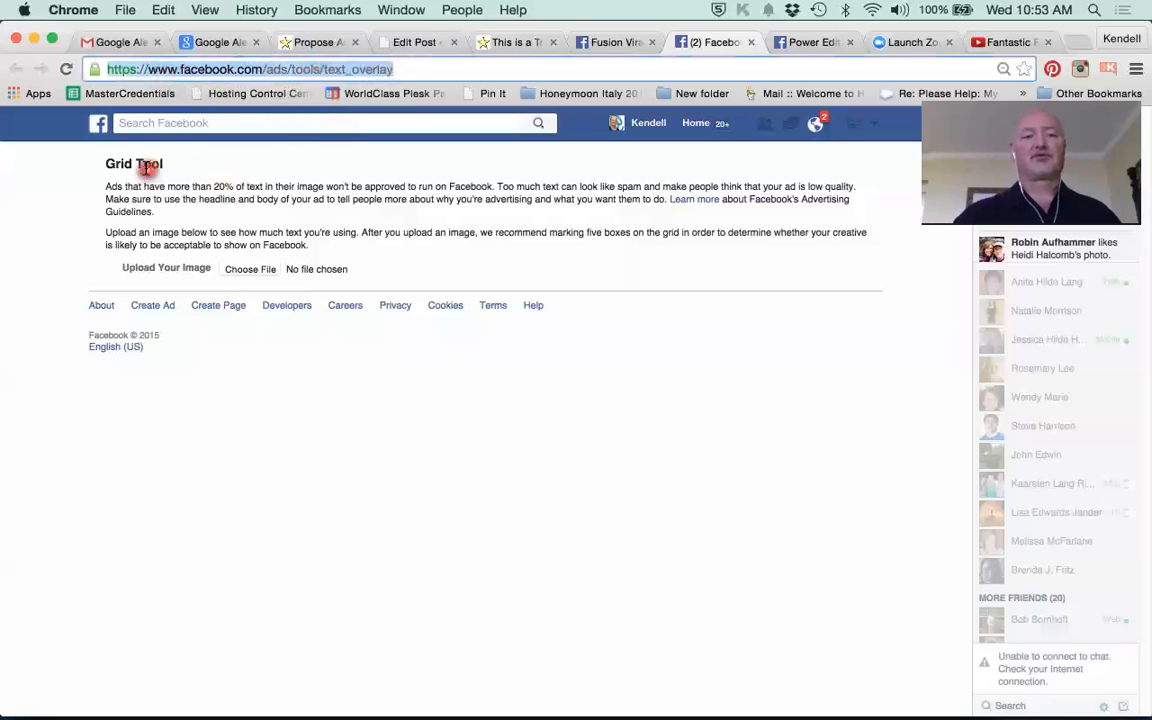
- Try to upload the image "2nd AnnualRESERVE WINE SALE.png" from Downloads to the Grid Tool and dismiss the error dialog
left_click(252, 269)
left_click(250, 251)
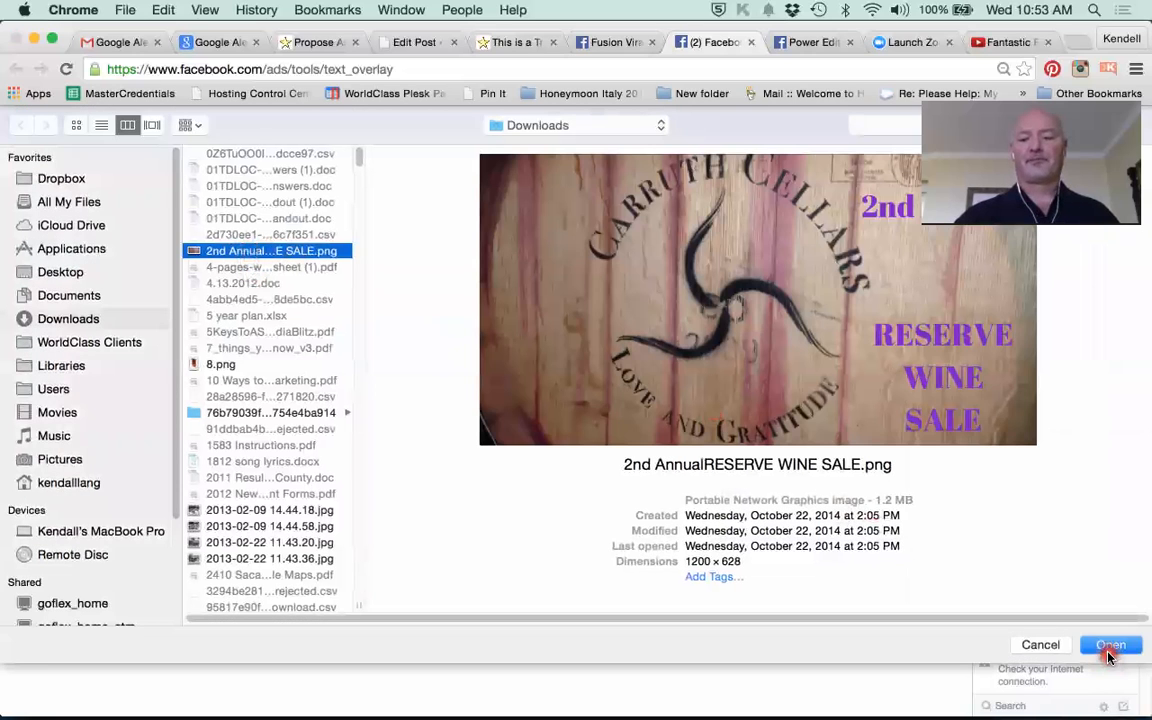
left_click(1110, 646)
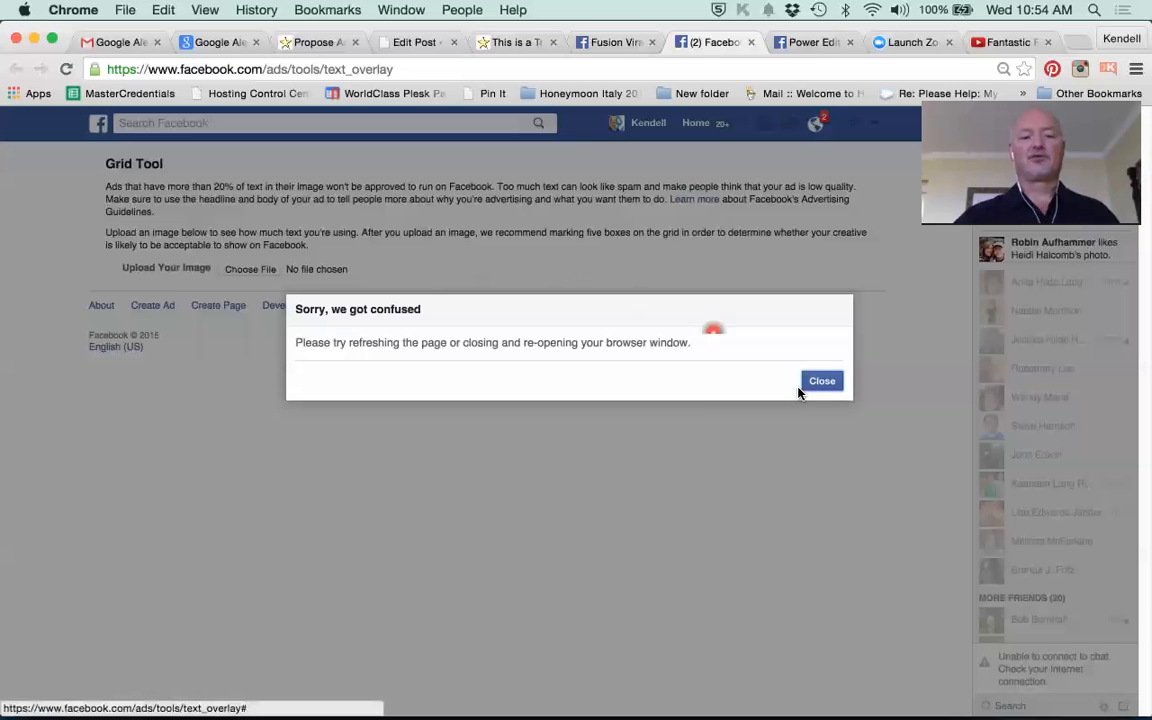
left_click(820, 386)
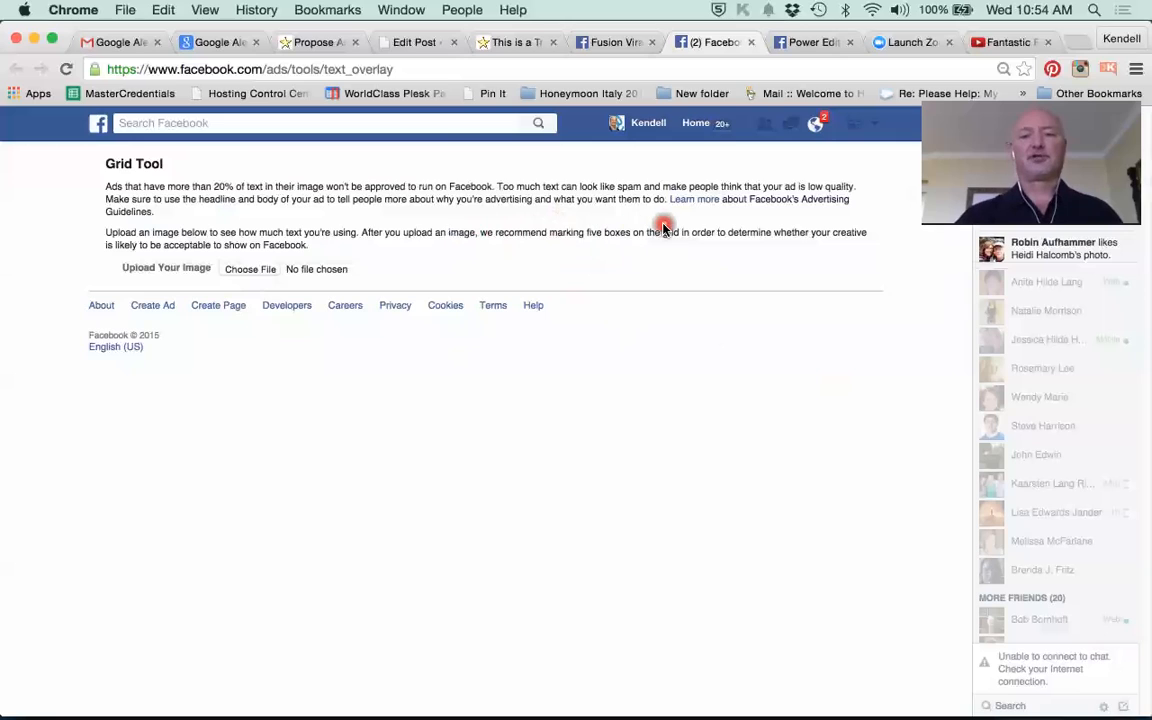
- Reload the Grid Tool page and upload "2nd AnnualRESERVE WINE SALE.png" from Downloads
left_click(63, 71)
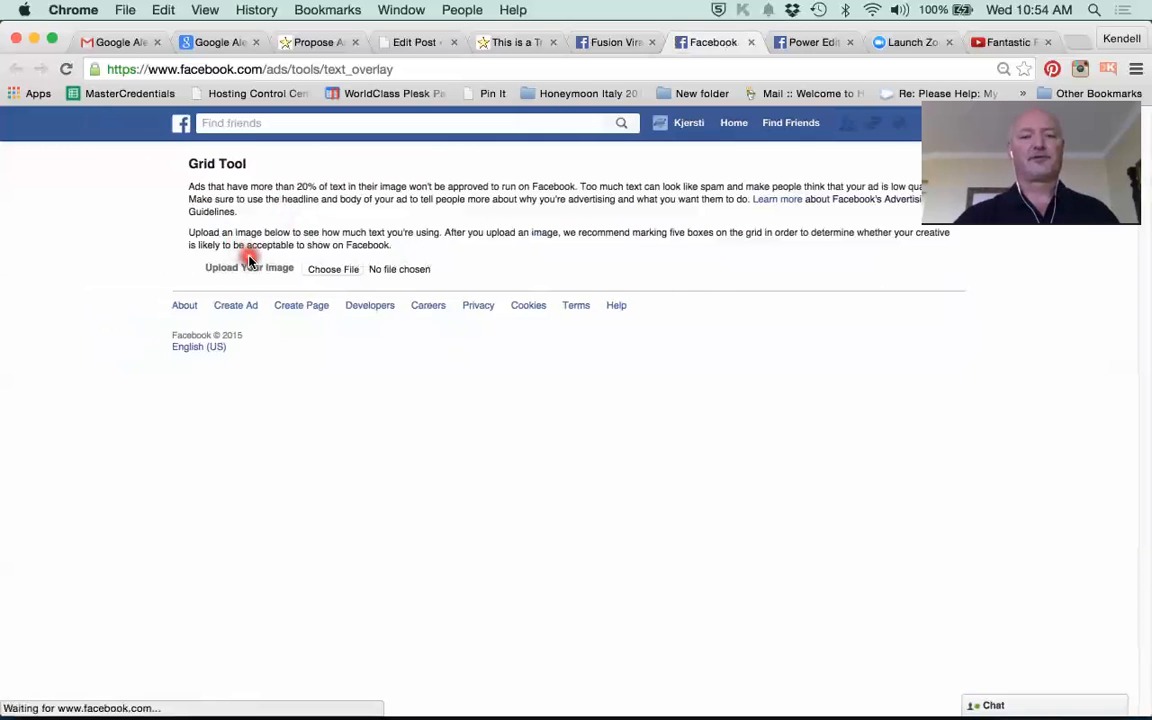
left_click(337, 271)
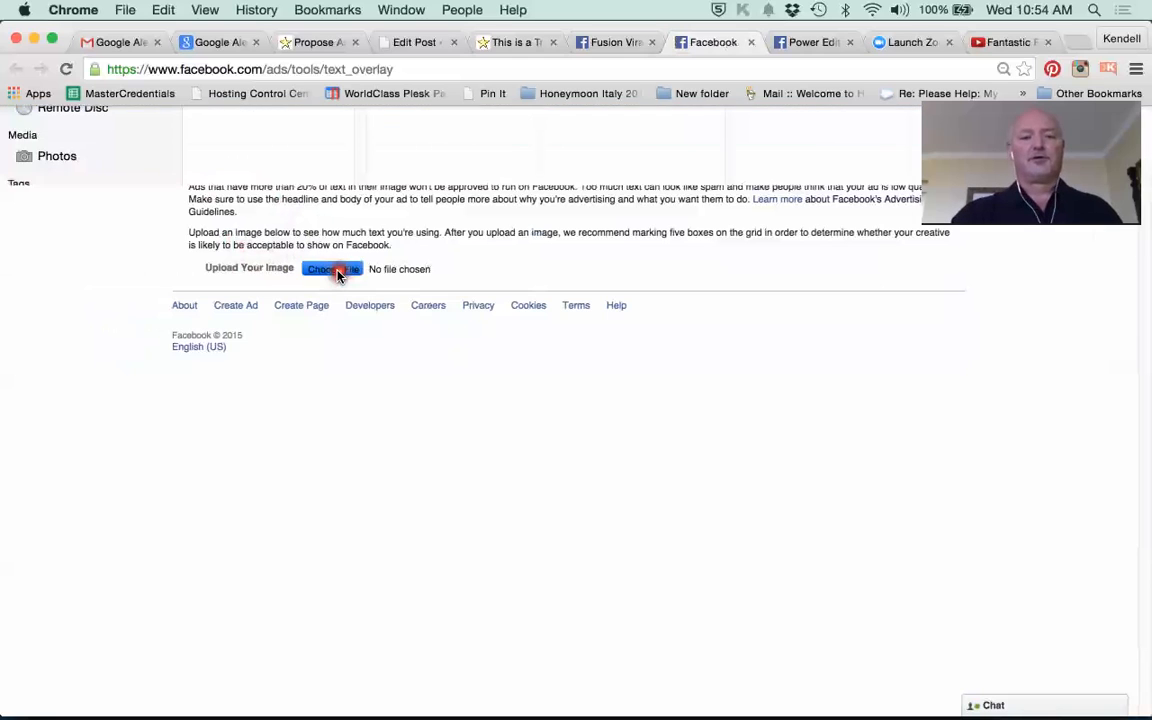
left_click(260, 250)
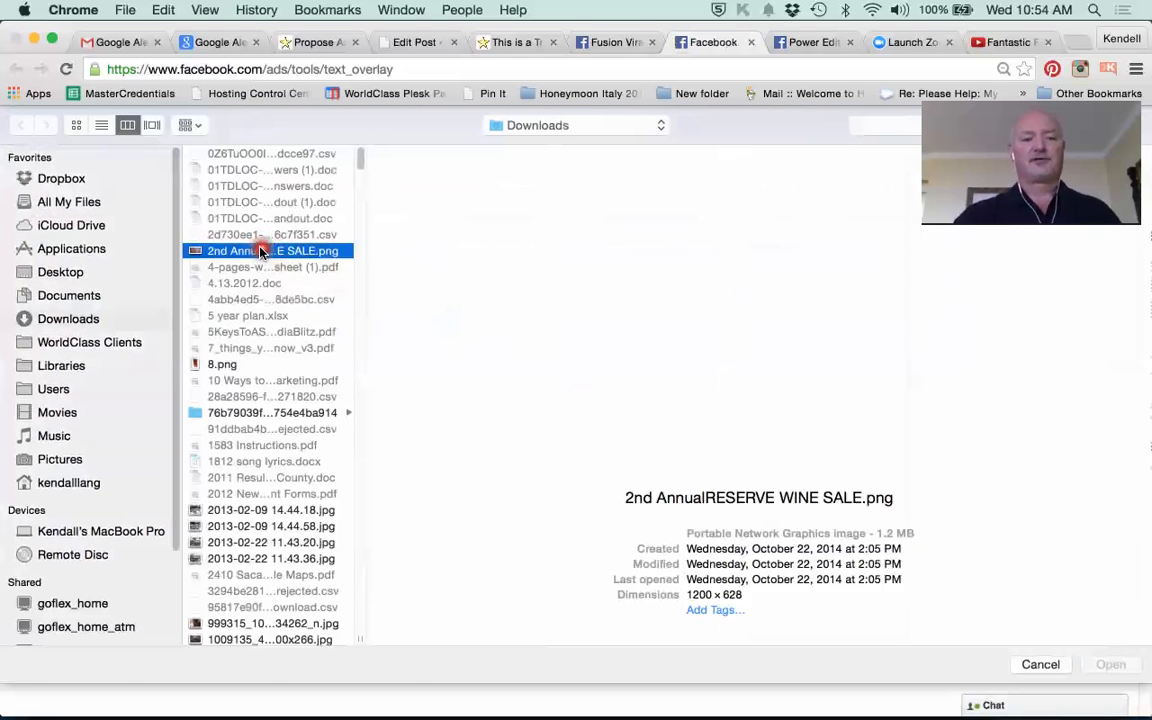
left_click(1107, 670)
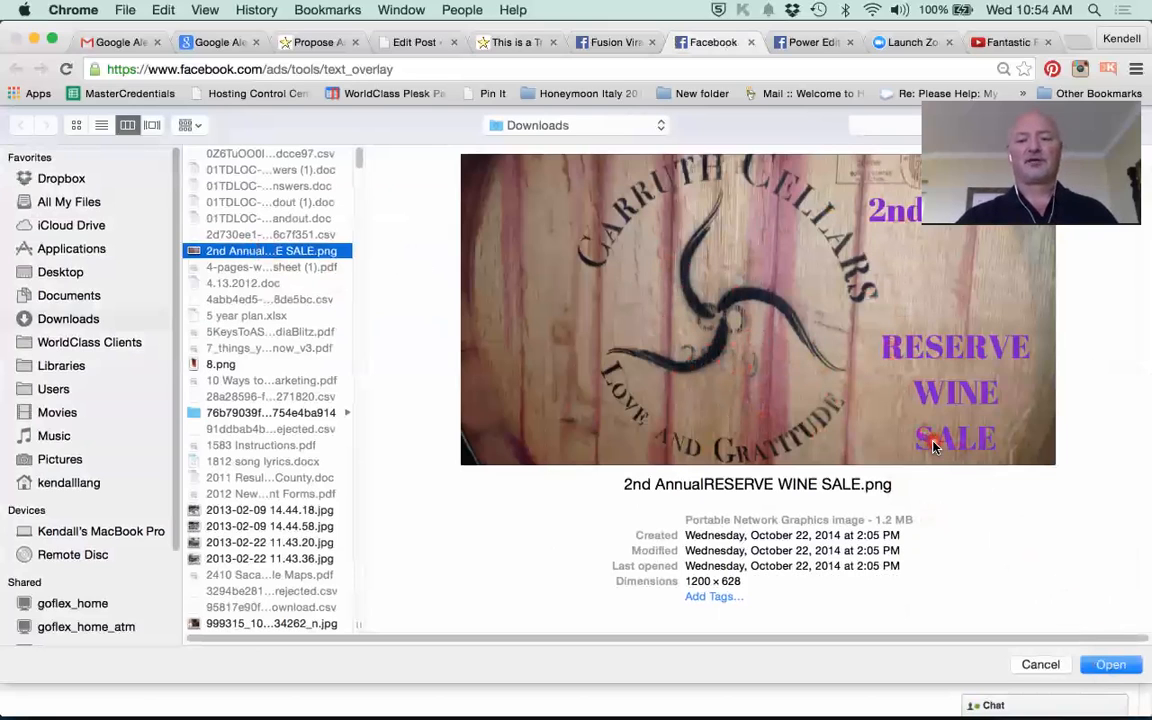
left_click(1113, 665)
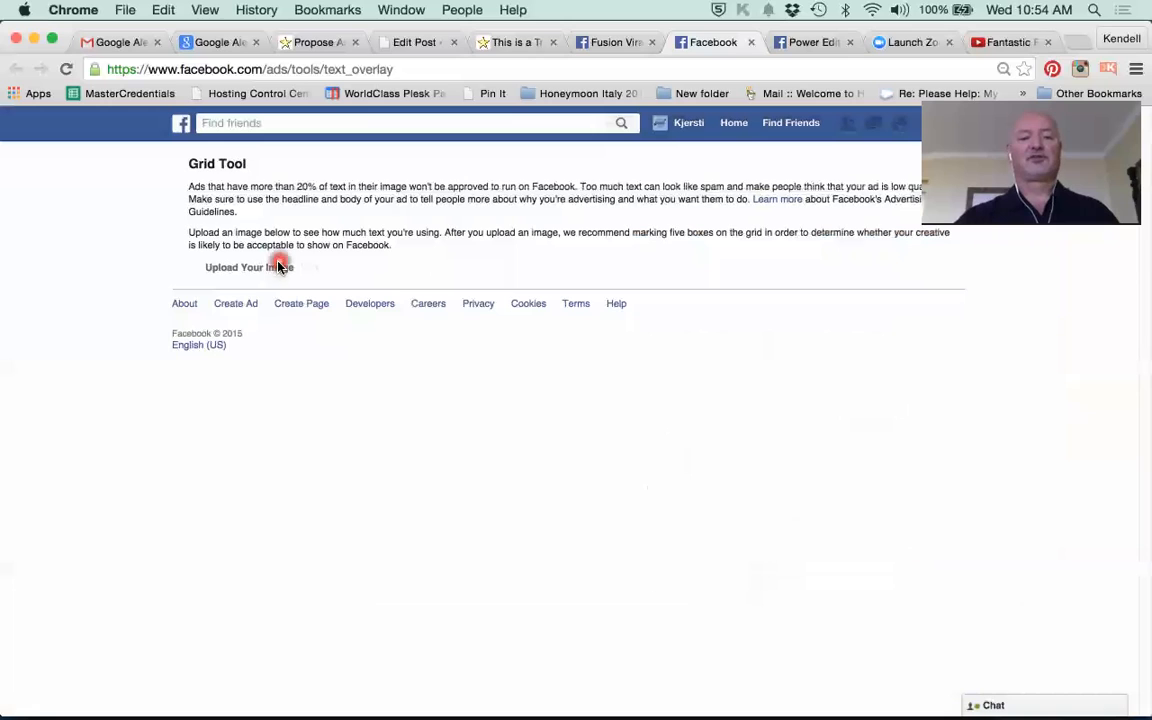
left_click(343, 400)
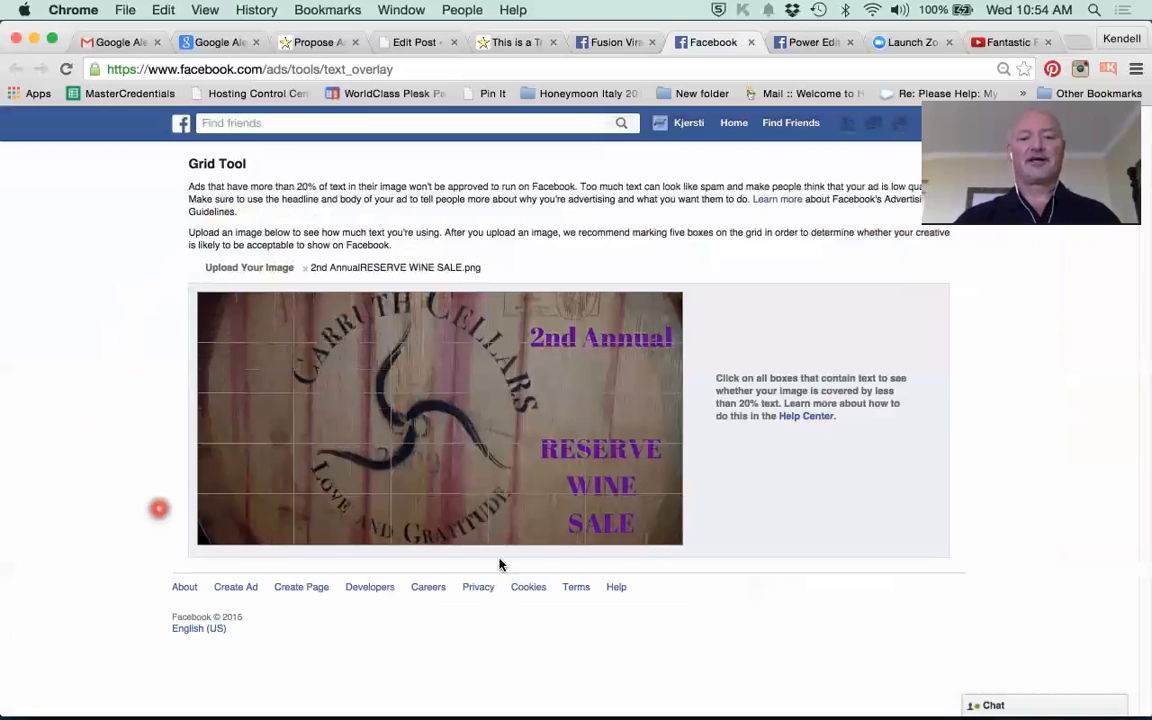
- Mark the four grid boxes over "RESERVE WINE SALE" and the two over "2nd Annual", and highlight the resulting text-coverage percentage
left_click(566, 466)
left_click(614, 467)
left_click(618, 516)
left_click(552, 520)
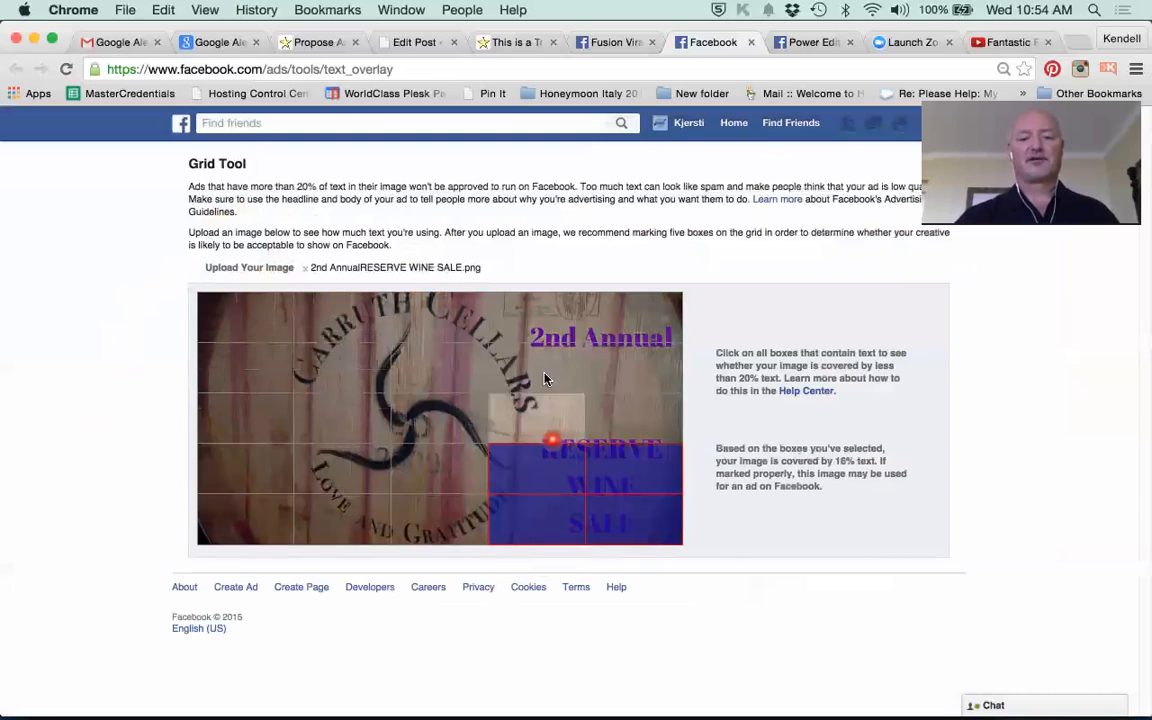
left_click(553, 337)
left_click(661, 346)
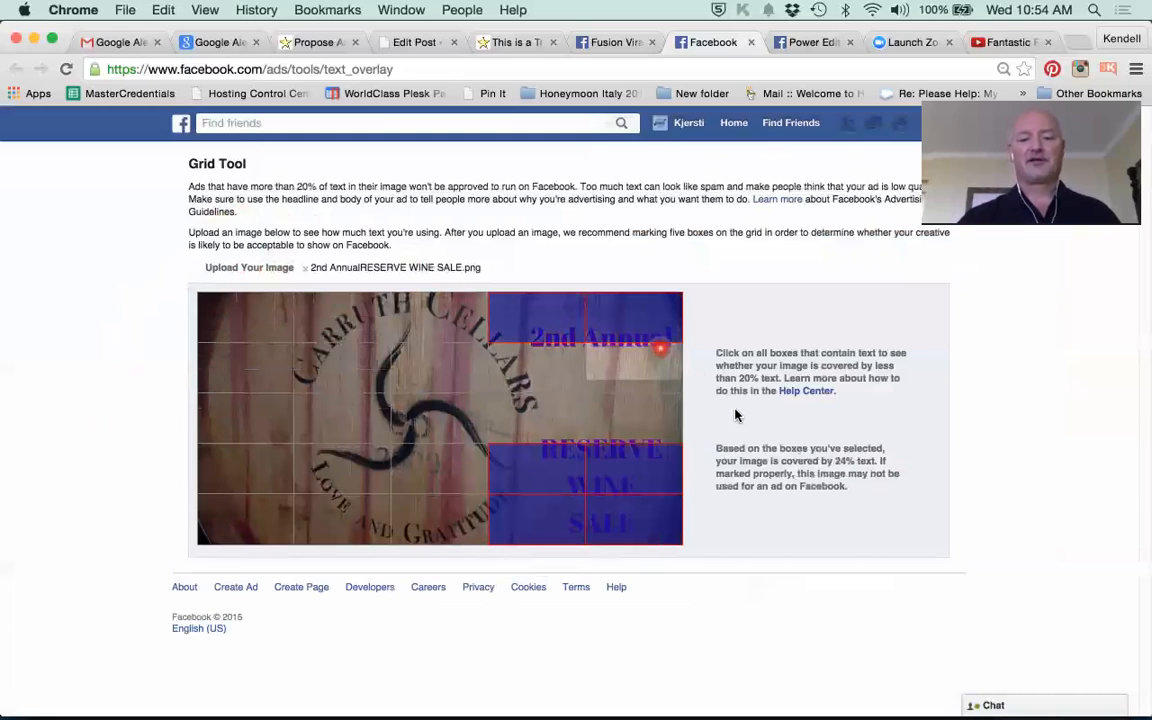
left_click(750, 463)
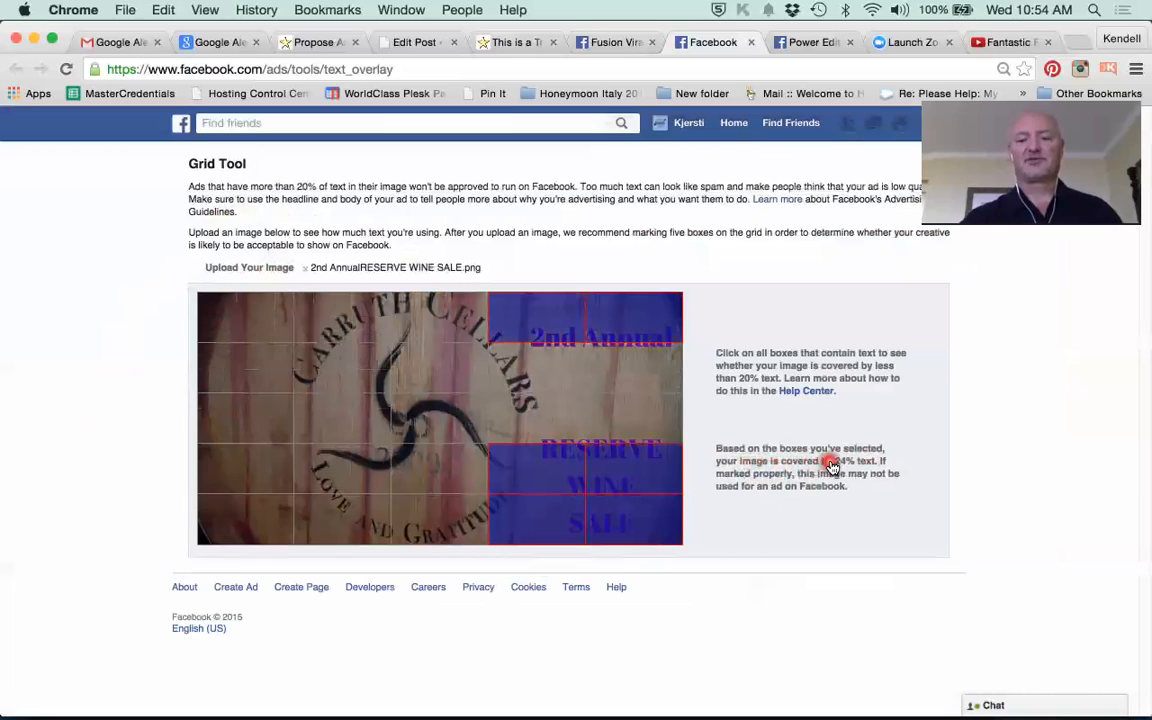
left_click_drag(866, 464, 828, 464)
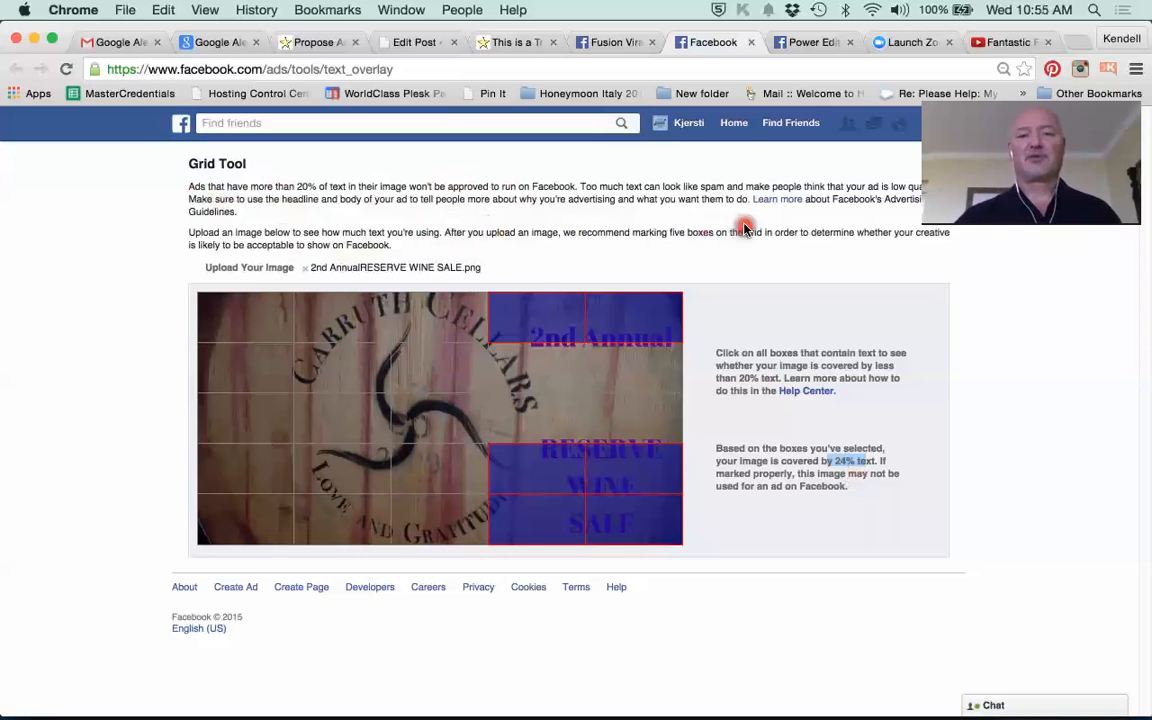
- Show Facebook's Power Editor page, and switch to the "Facebook Posting Plan - Fusion Viral Video Team Training Manual.pdf" document in Preview
left_click(805, 44)
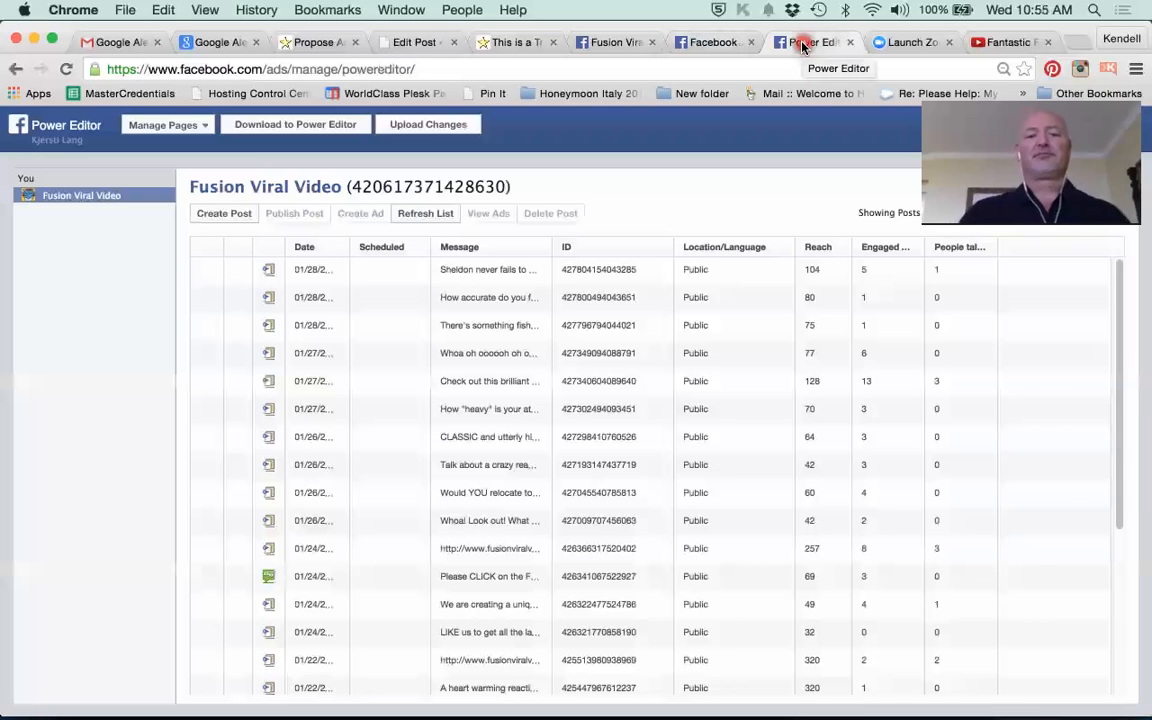
key("super+Tab")
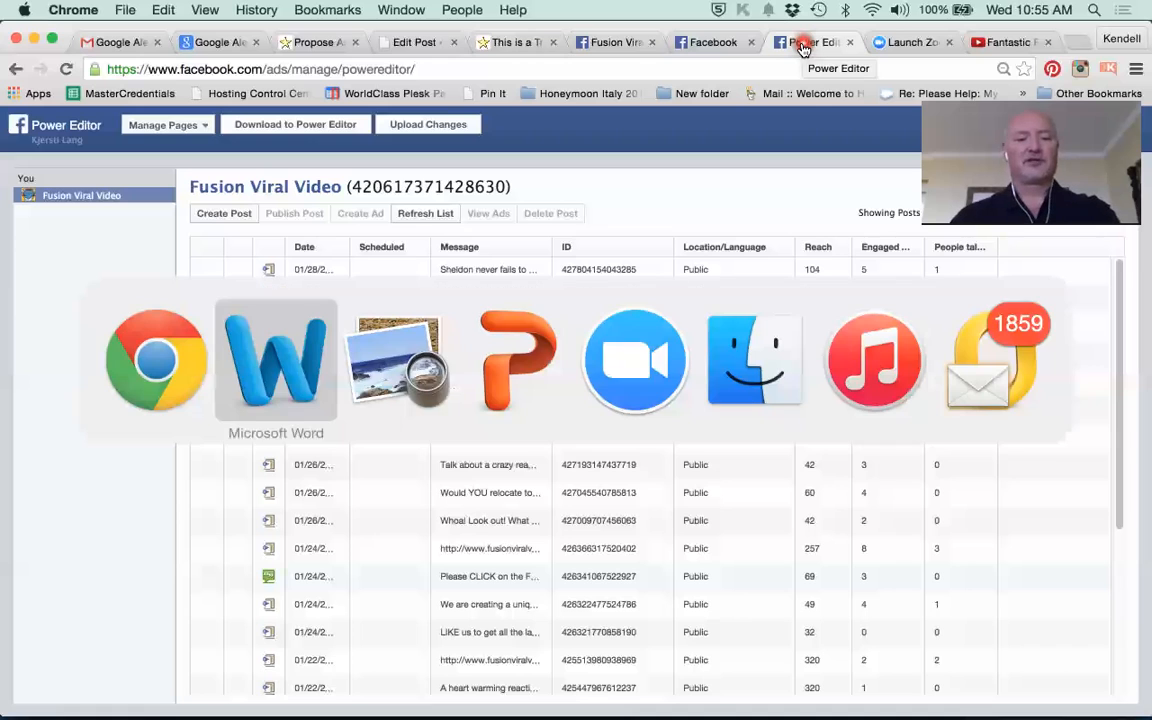
key("super+Tab")
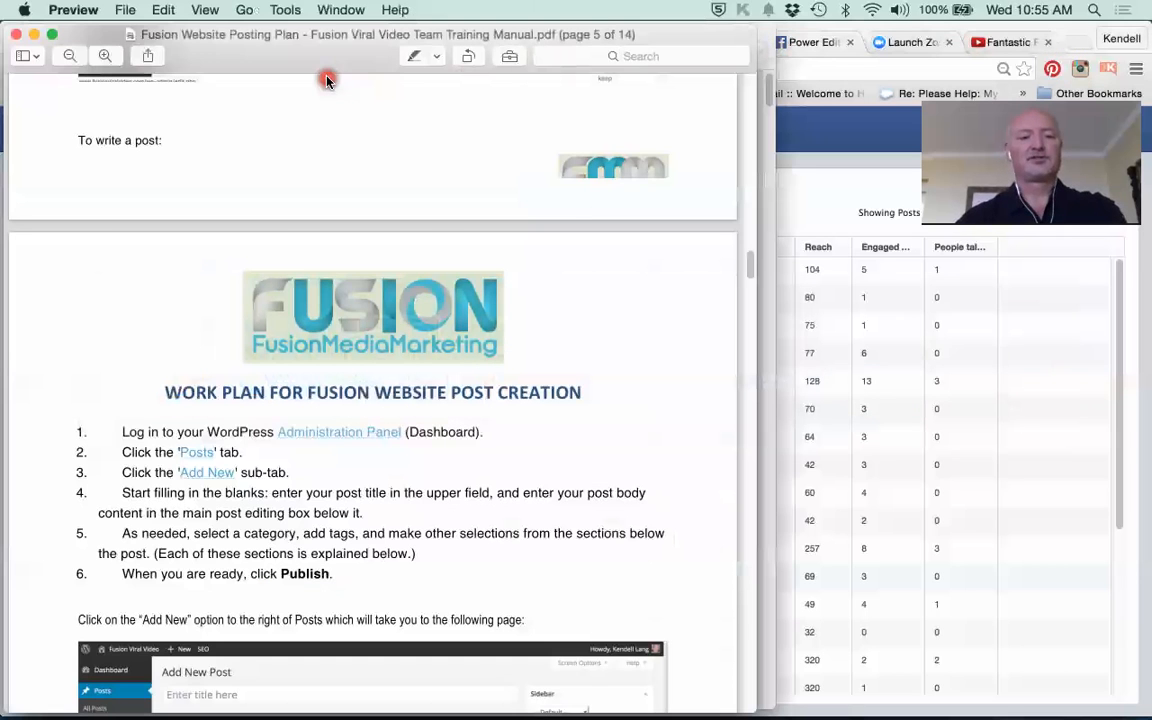
left_click(335, 10)
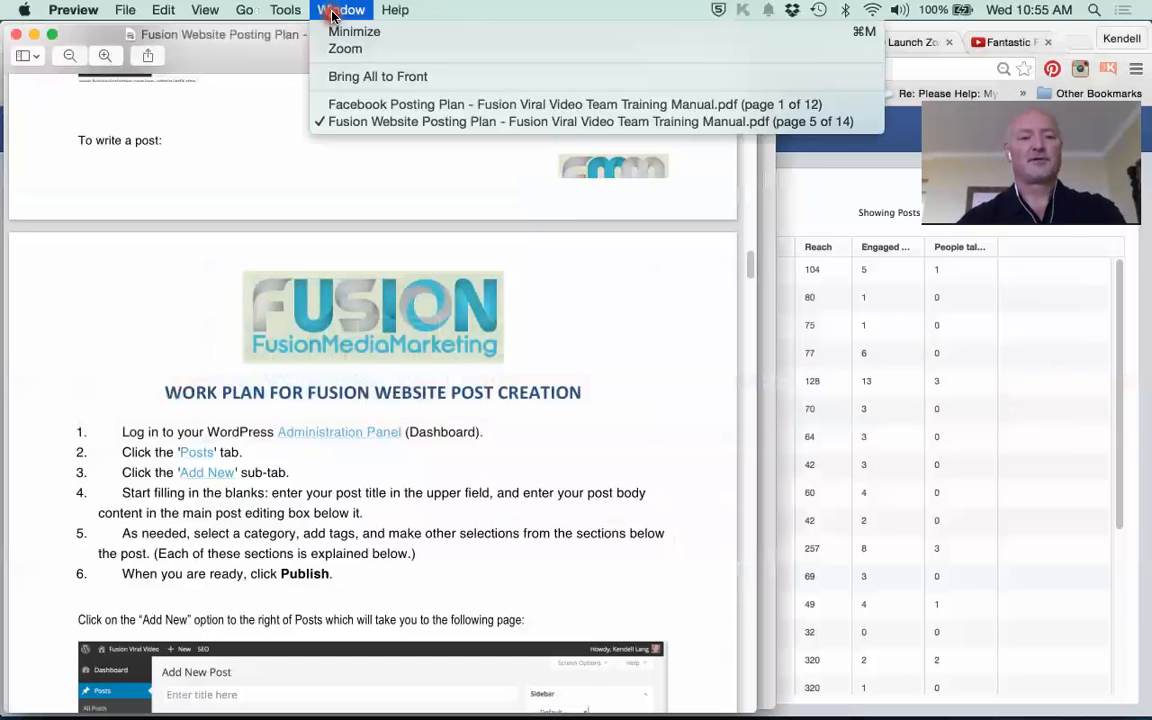
left_click(344, 107)
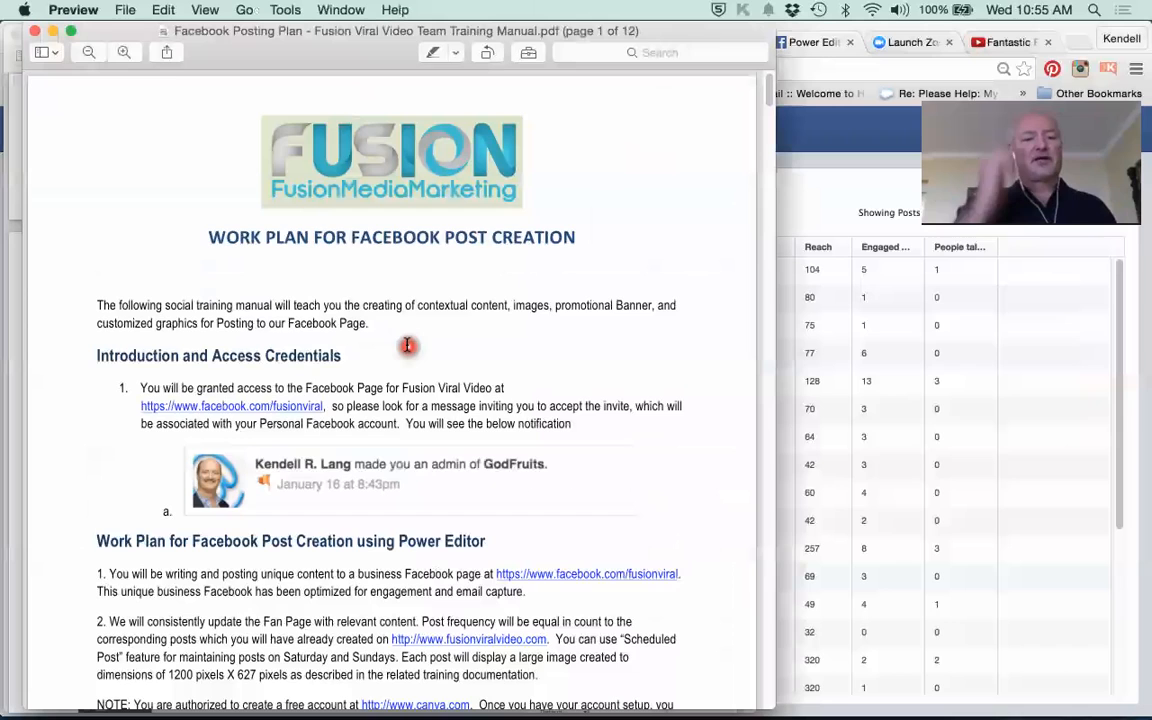
- Read the manual's access credentials, Power Editor work plan and Build Audience guidelines on pages 1 and 2
scroll(344, 412, "down", 3)
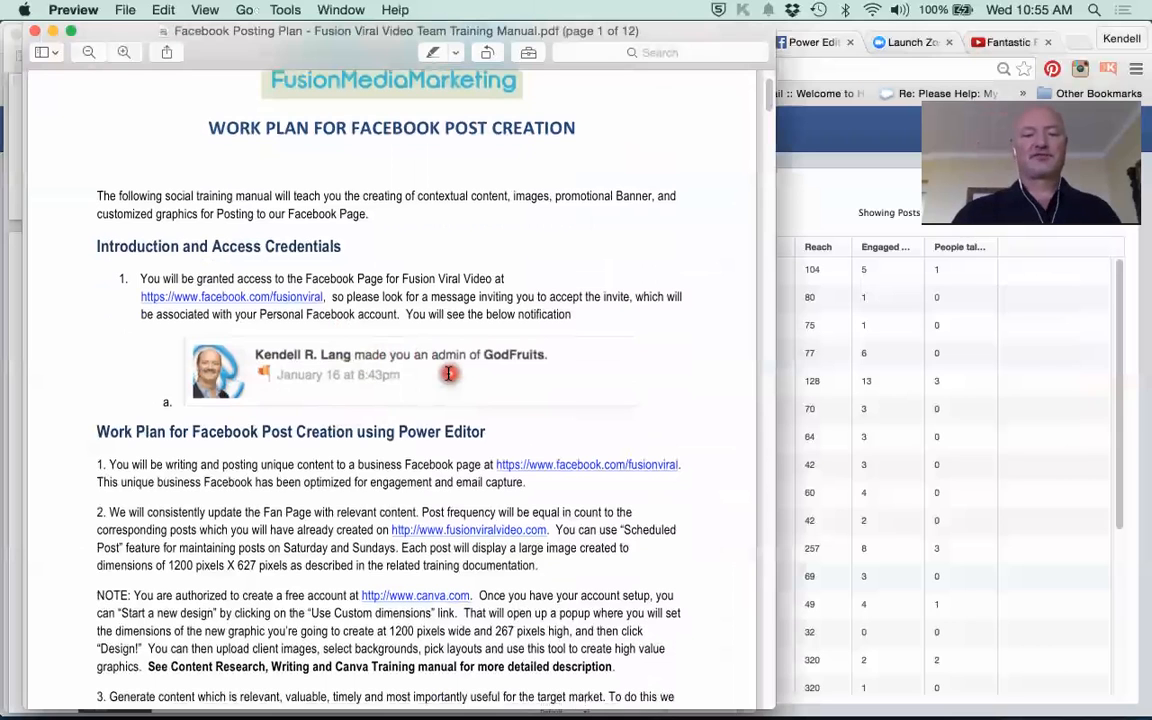
scroll(449, 374, "down", 4)
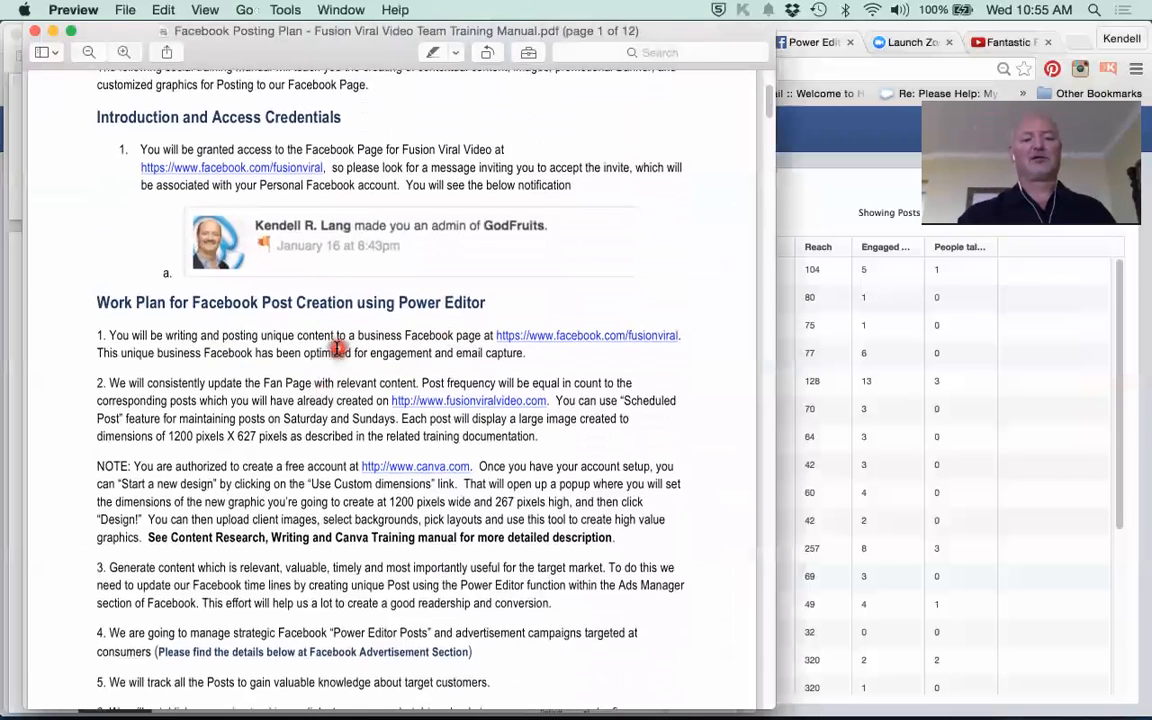
scroll(336, 345, "down", 1)
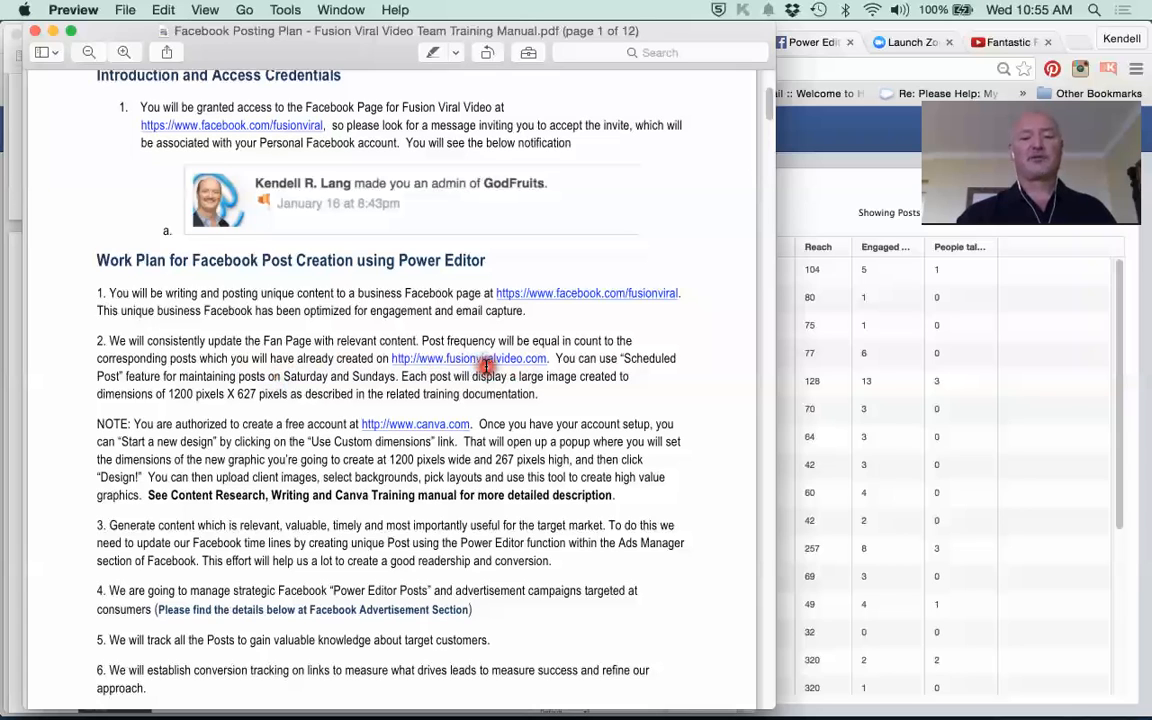
scroll(216, 430, "down", 5)
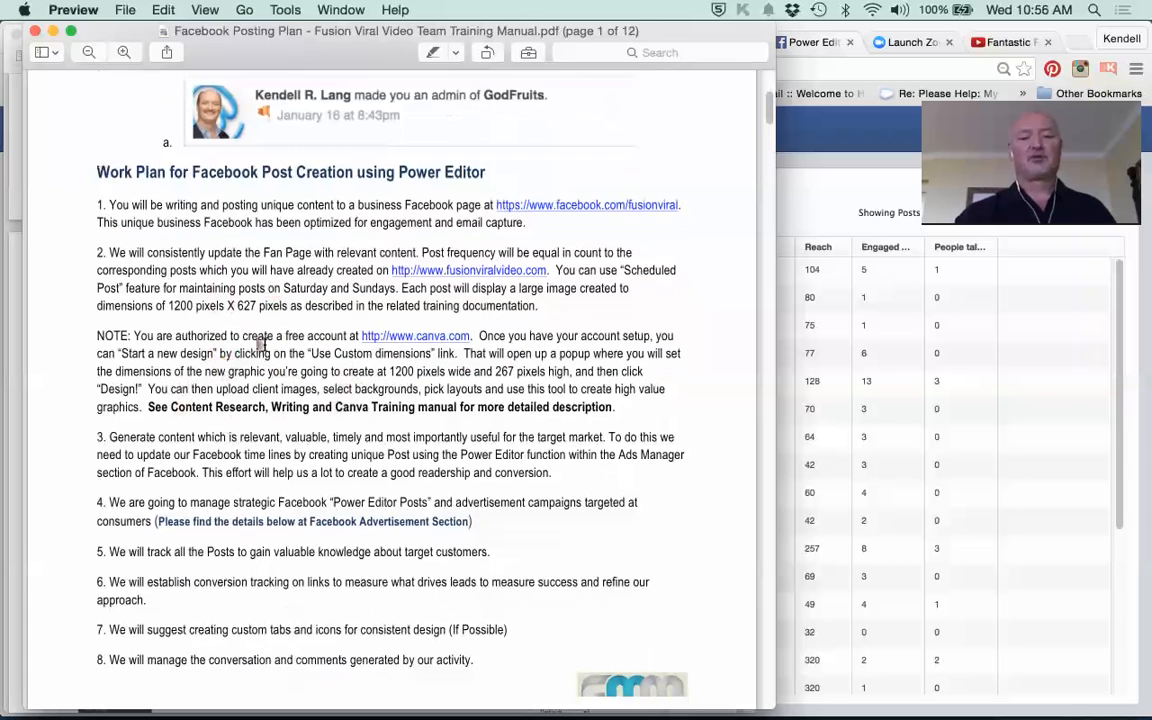
scroll(300, 373, "down", 5)
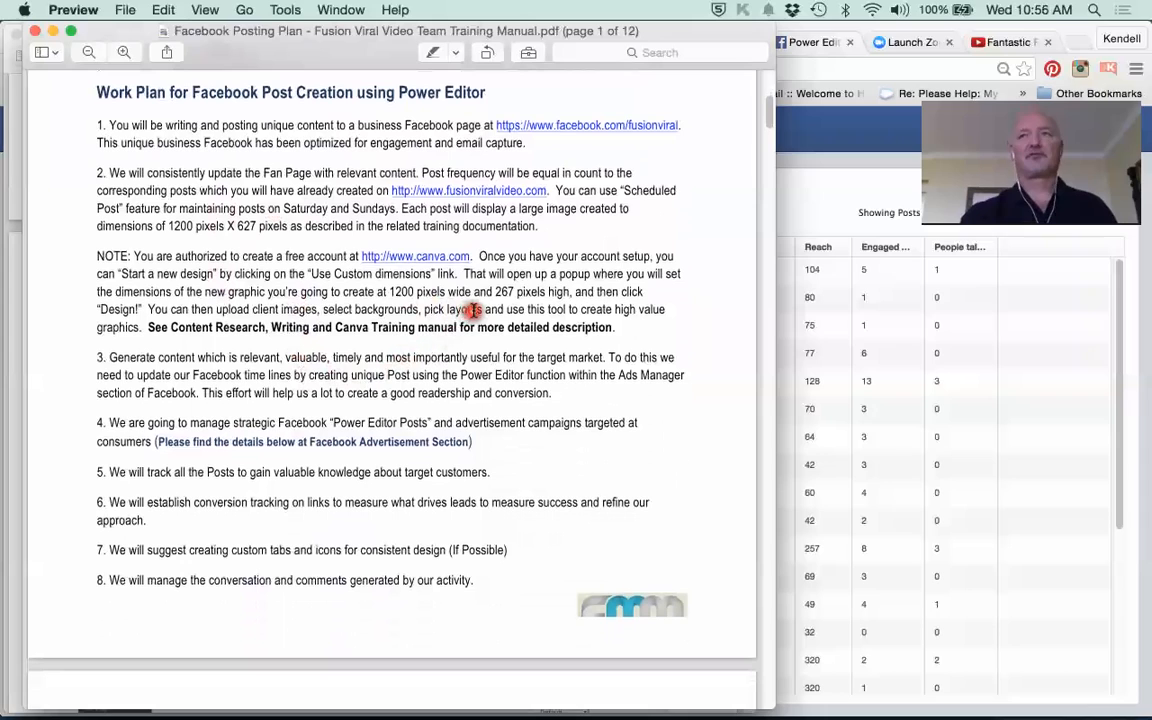
scroll(388, 327, "down", 3)
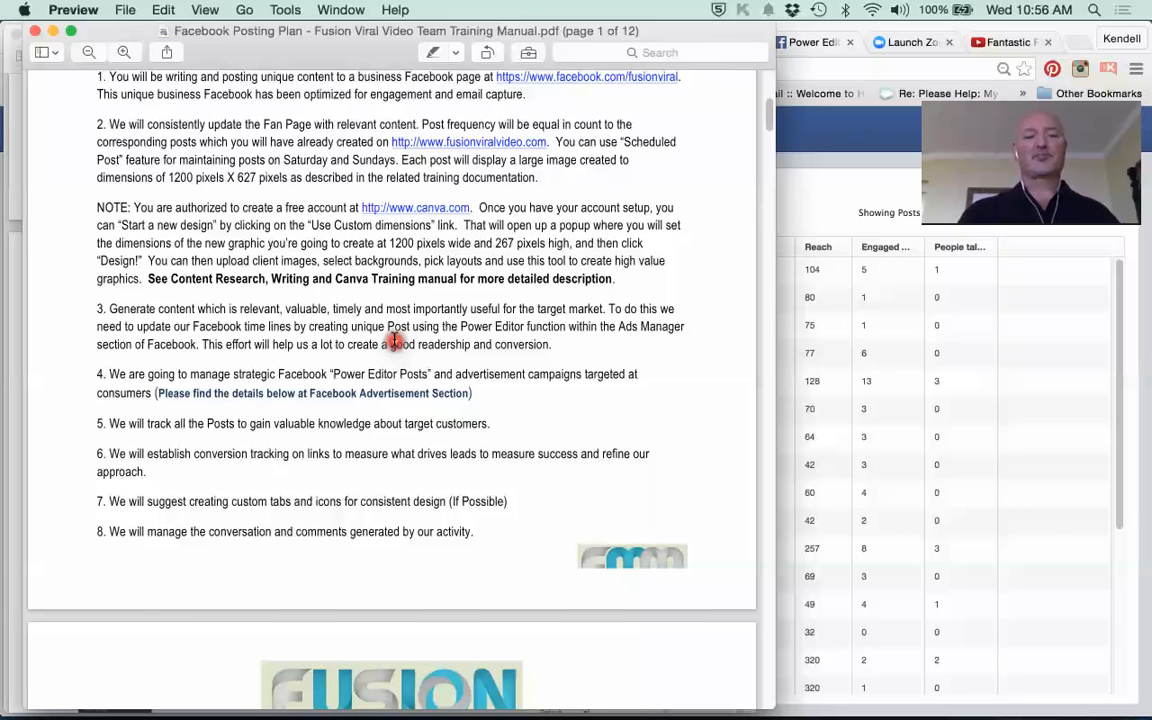
scroll(395, 341, "down", 10)
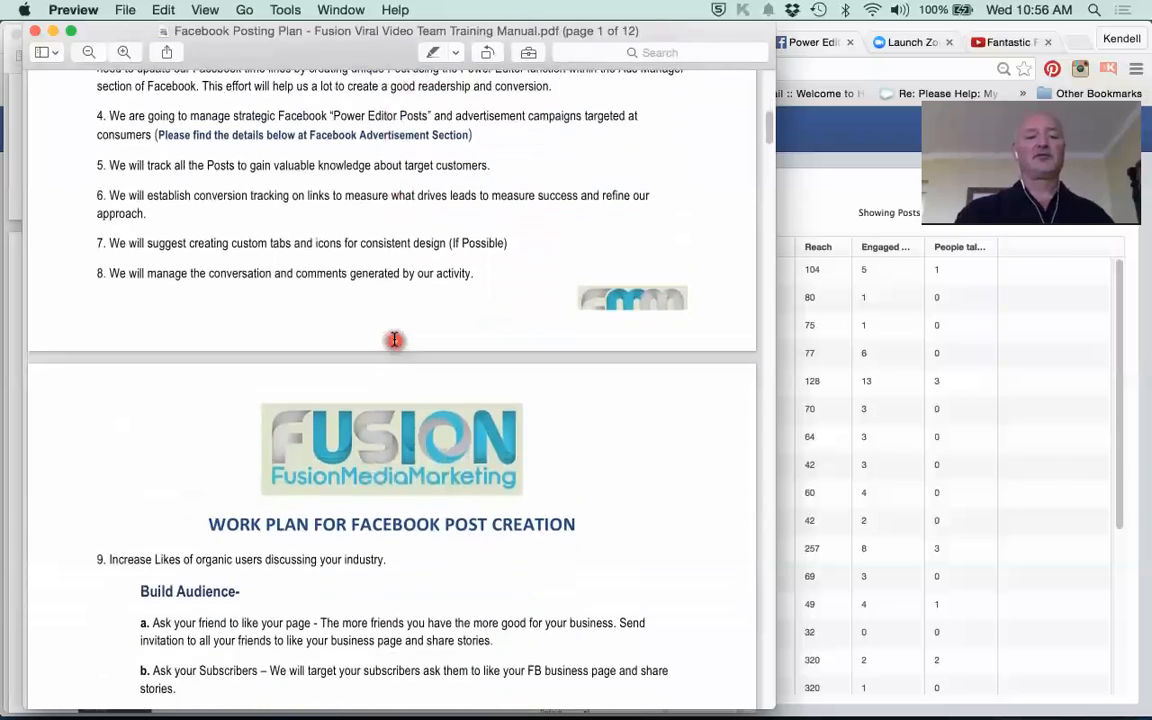
scroll(395, 341, "down", 6)
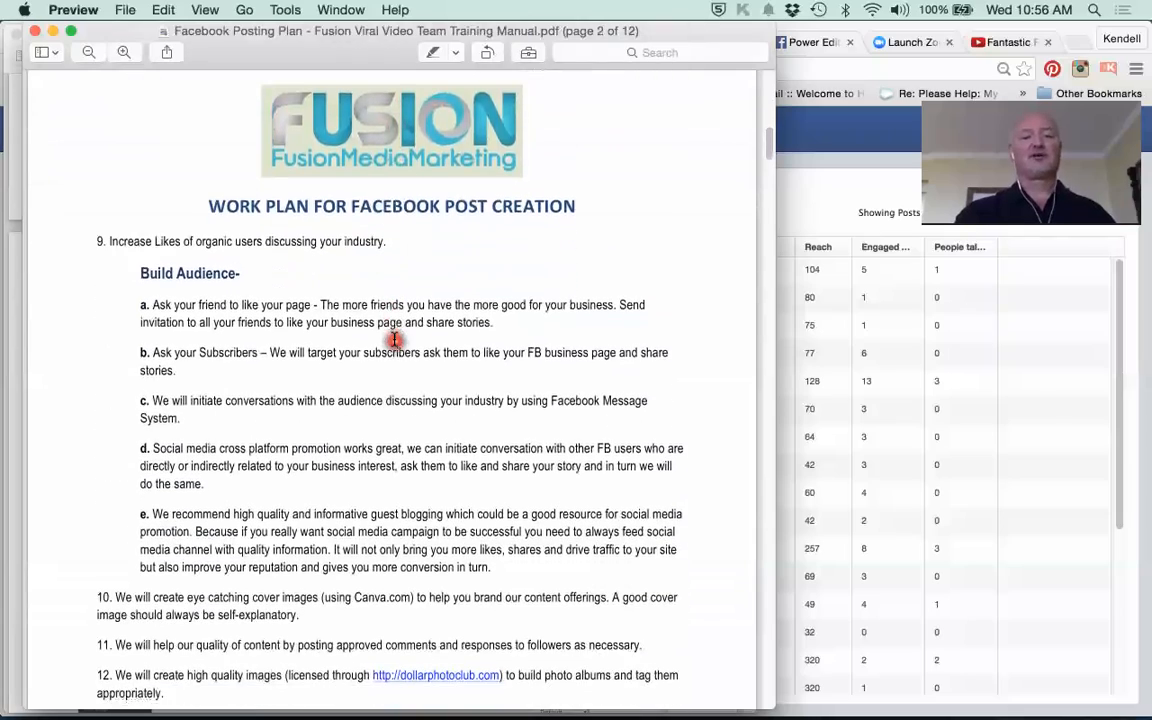
scroll(395, 341, "down", 2)
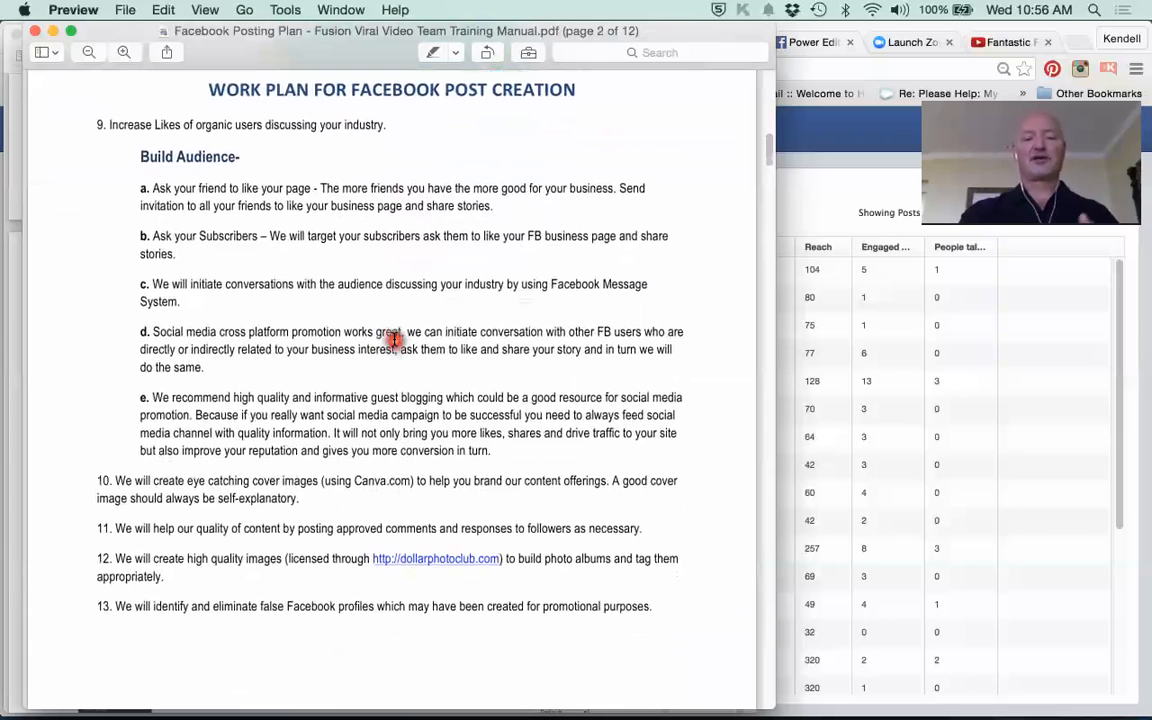
scroll(393, 338, "down", 1)
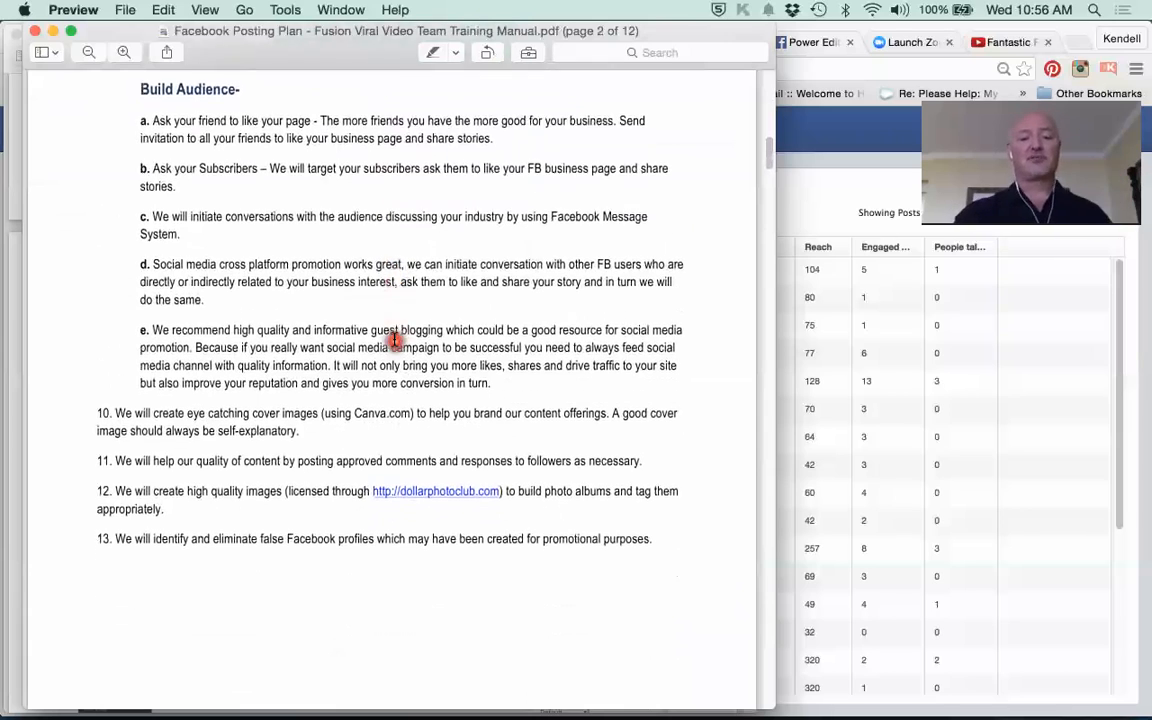
scroll(345, 420, "down", 6)
scroll(347, 347, "down", 15)
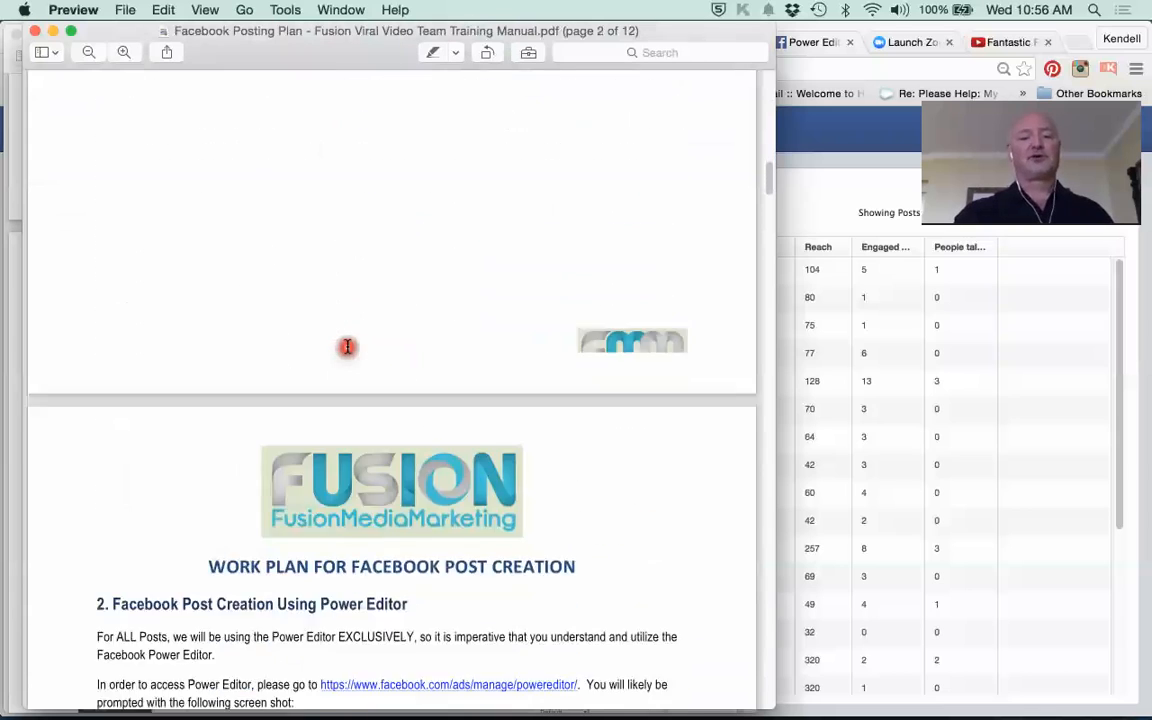
- Review the Power Editor access instructions on page 3 of the manual, and highlight the Power Editor page's web address in Chrome
scroll(190, 310, "down", 1)
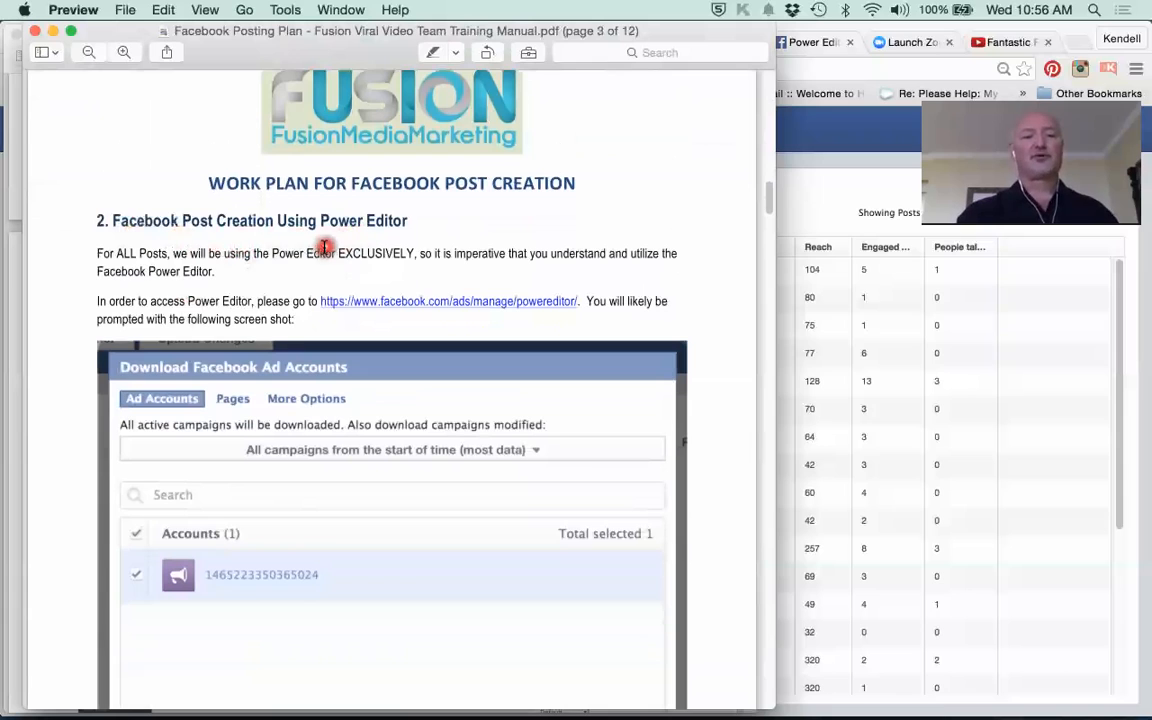
scroll(266, 254, "down", 2)
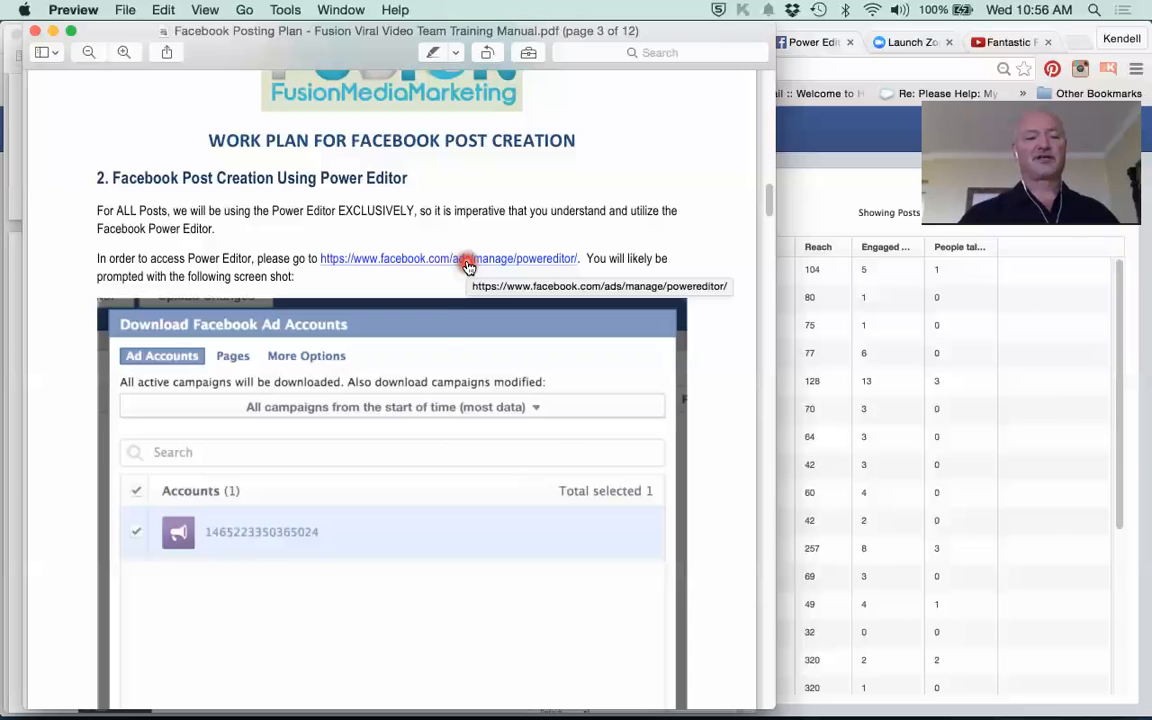
scroll(443, 326, "down", 3)
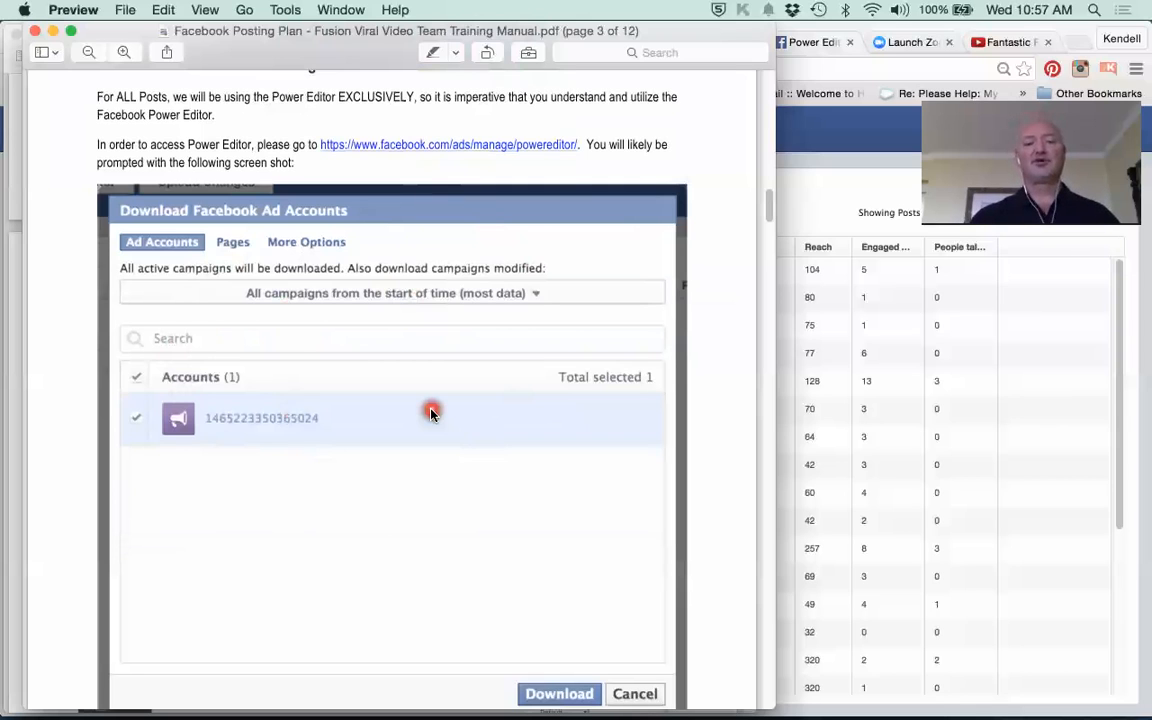
left_click(805, 42)
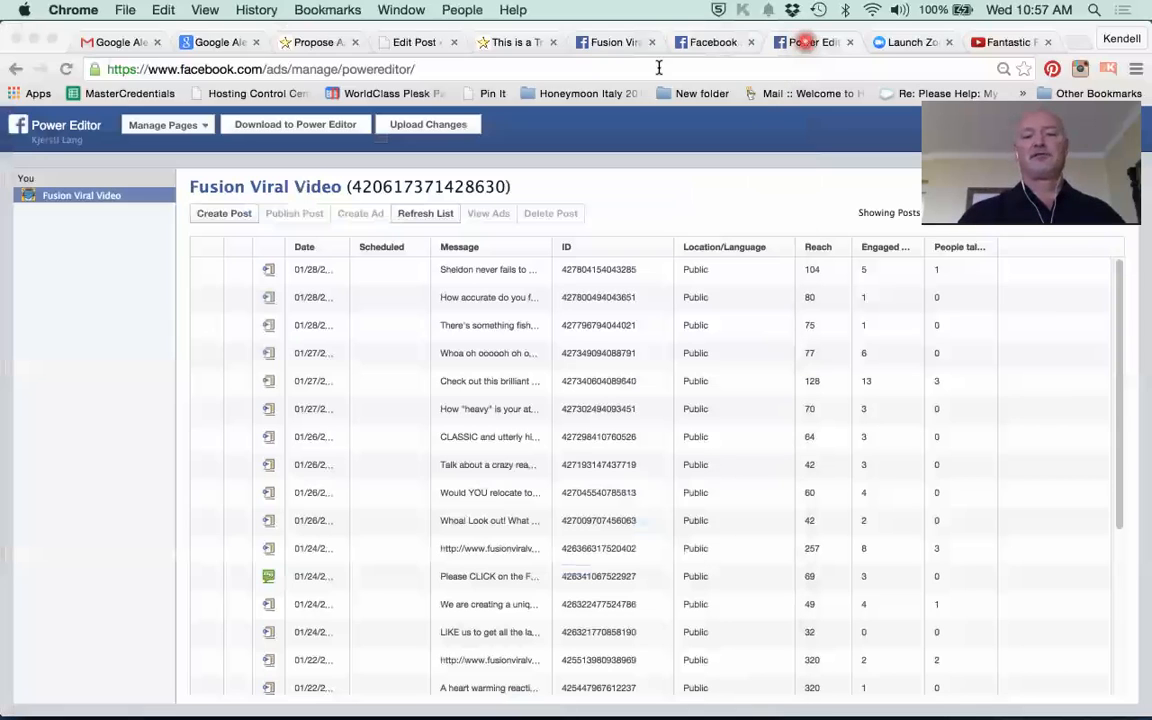
left_click(292, 72)
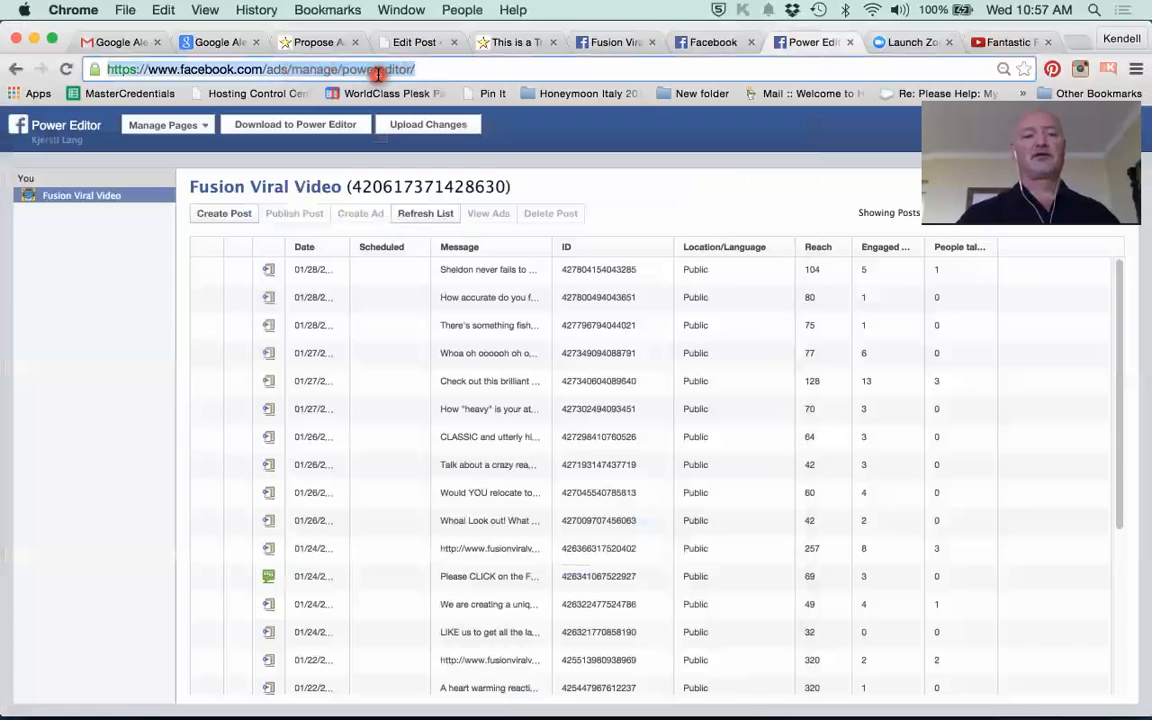
- Return to the manual in Preview and examine the Download Facebook Ad Accounts instructions on page 3
key("super+Tab")
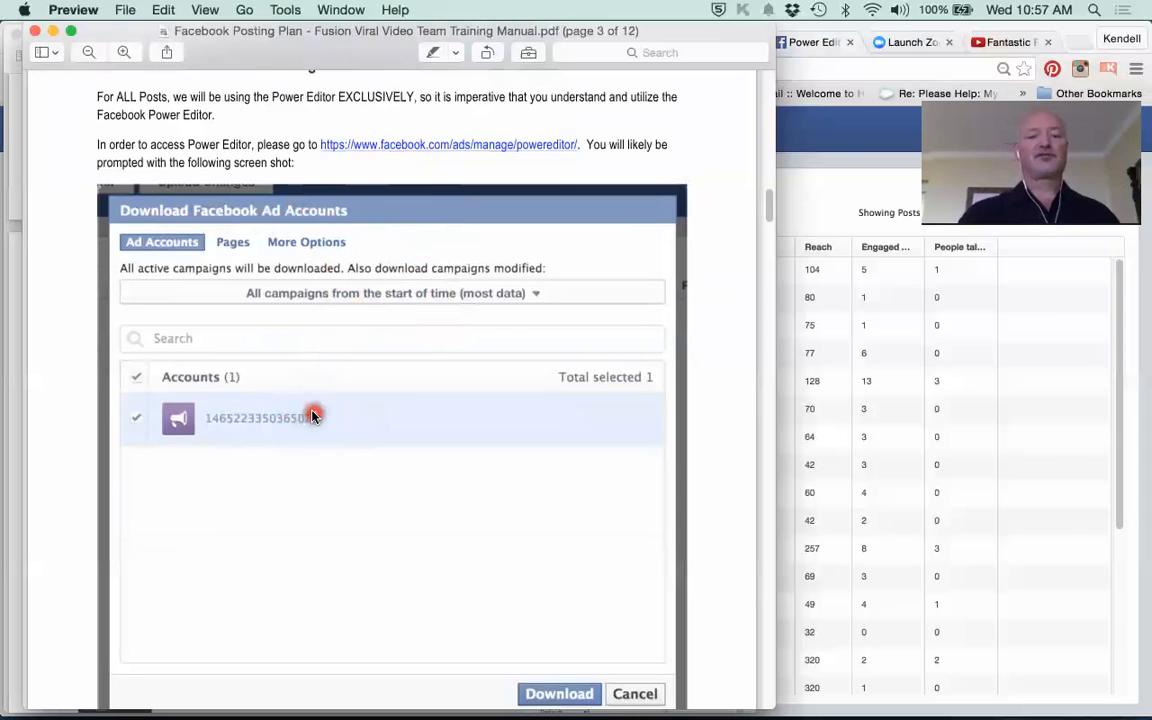
scroll(312, 416, "down", 1)
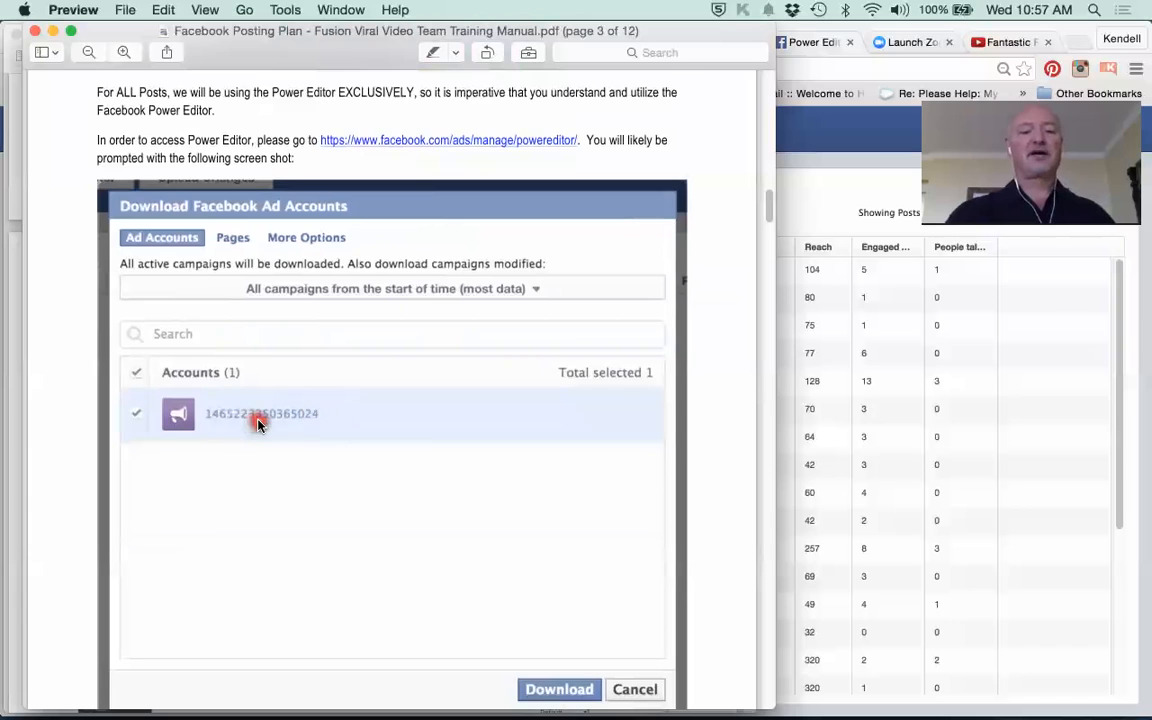
scroll(257, 422, "down", 5)
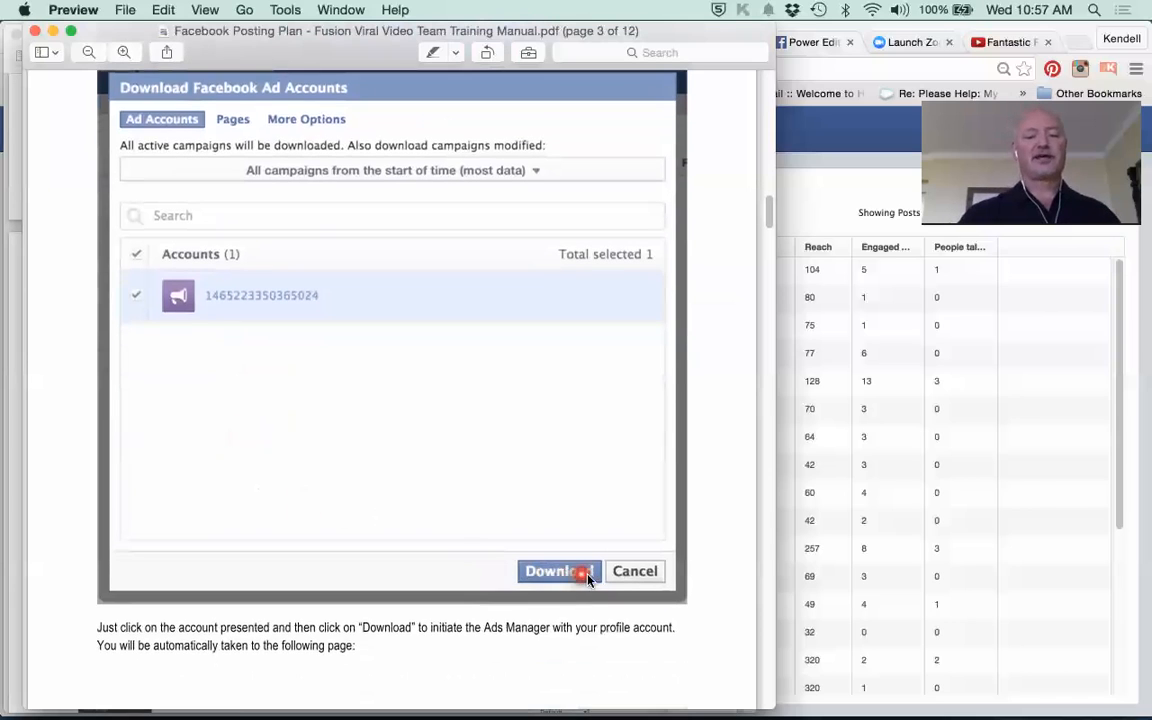
scroll(546, 578, "down", 3)
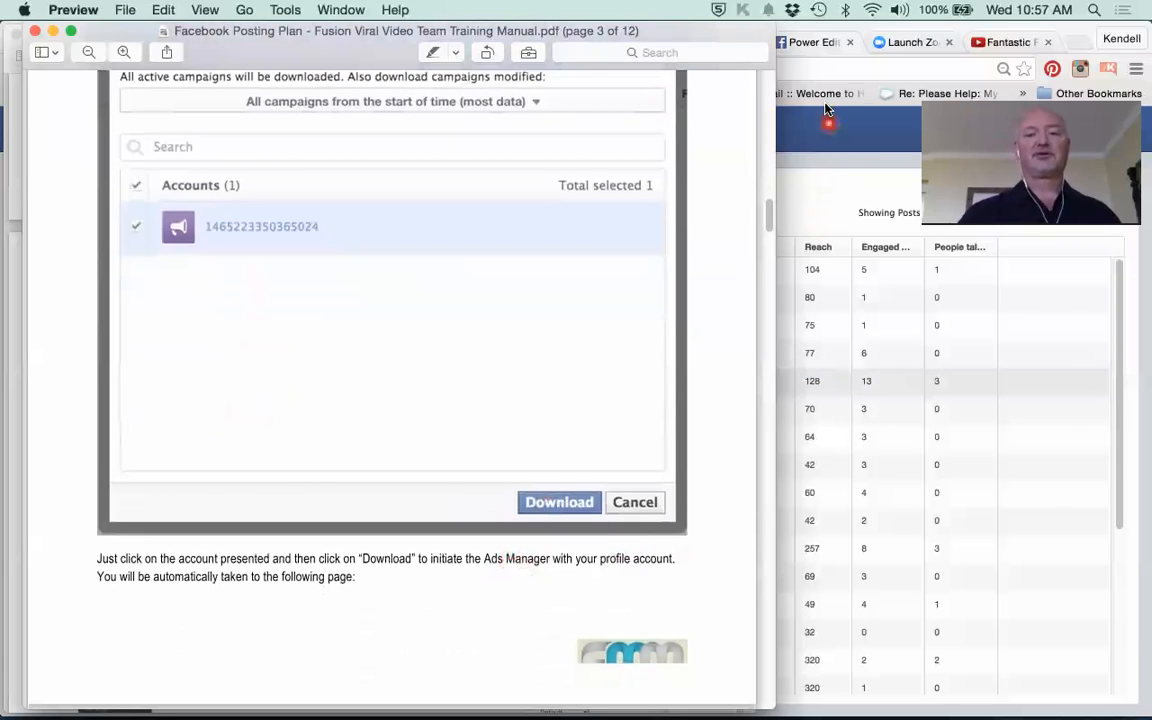
- Switch to Power Editor in Chrome, open Manage Account Groups and submit the prefilled account password
left_click(822, 75)
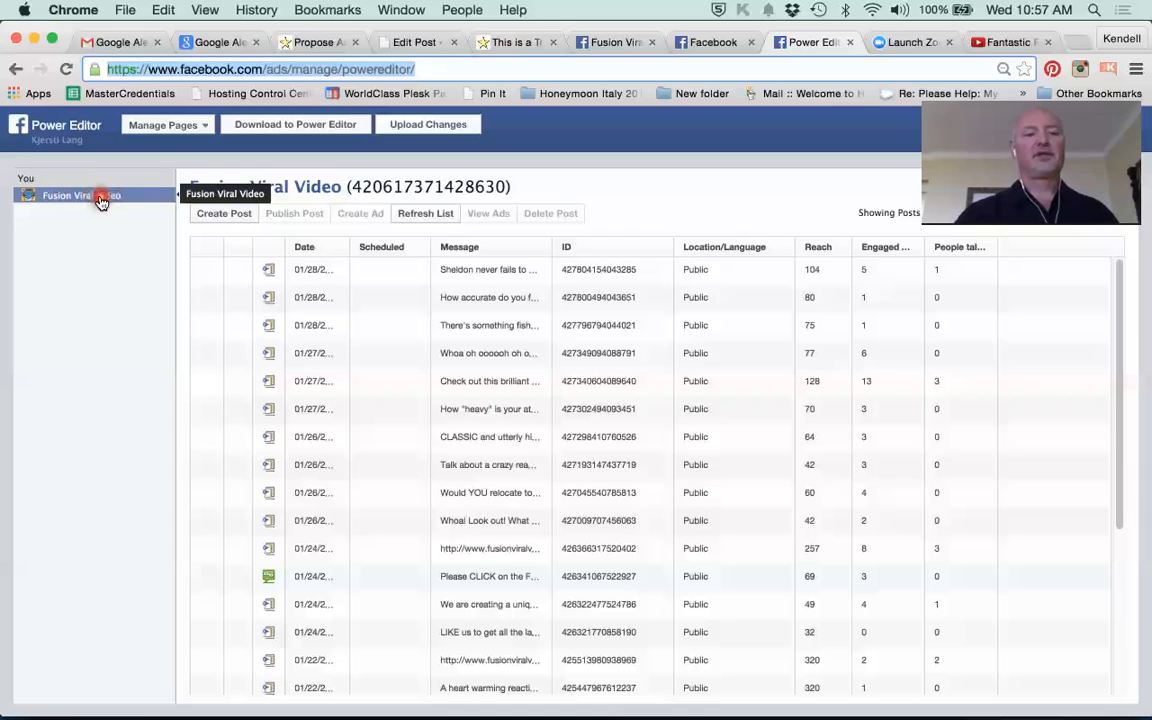
left_click(203, 128)
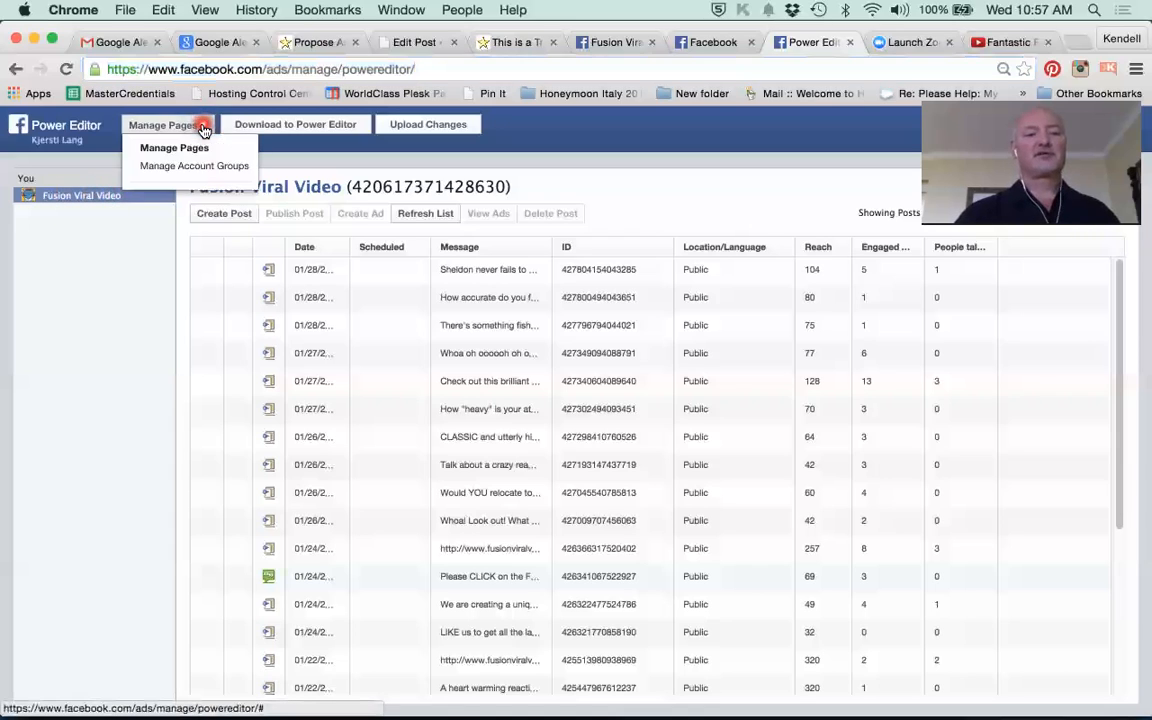
left_click(194, 165)
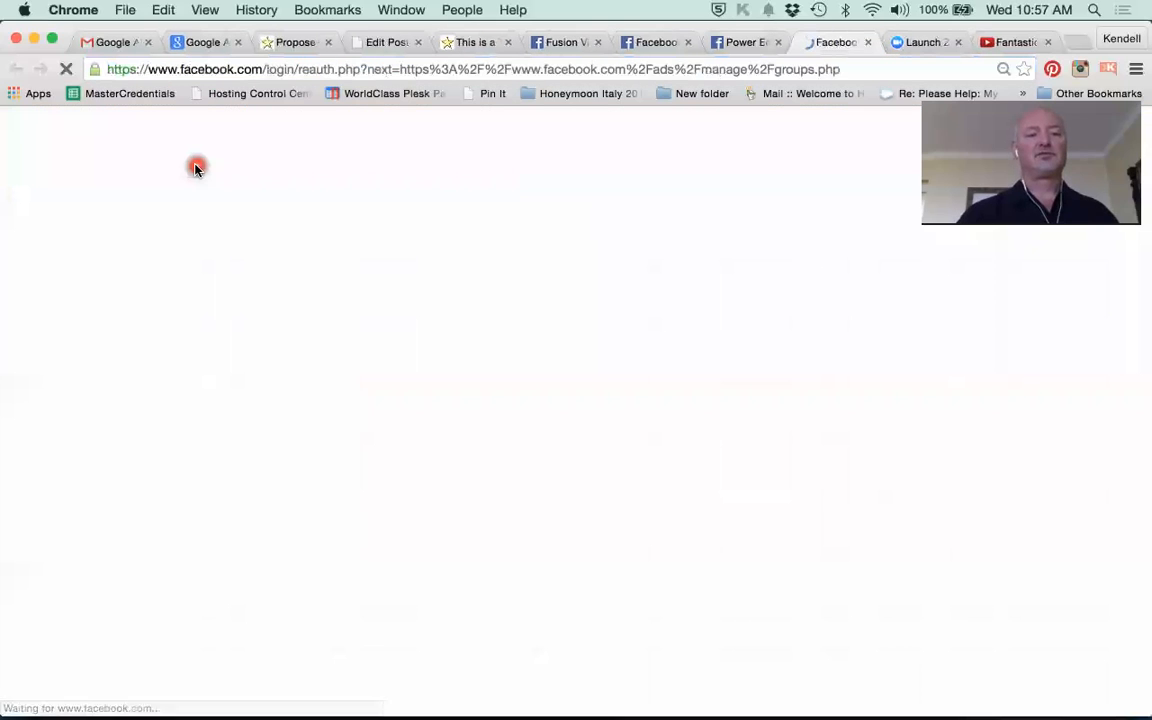
left_click(742, 369)
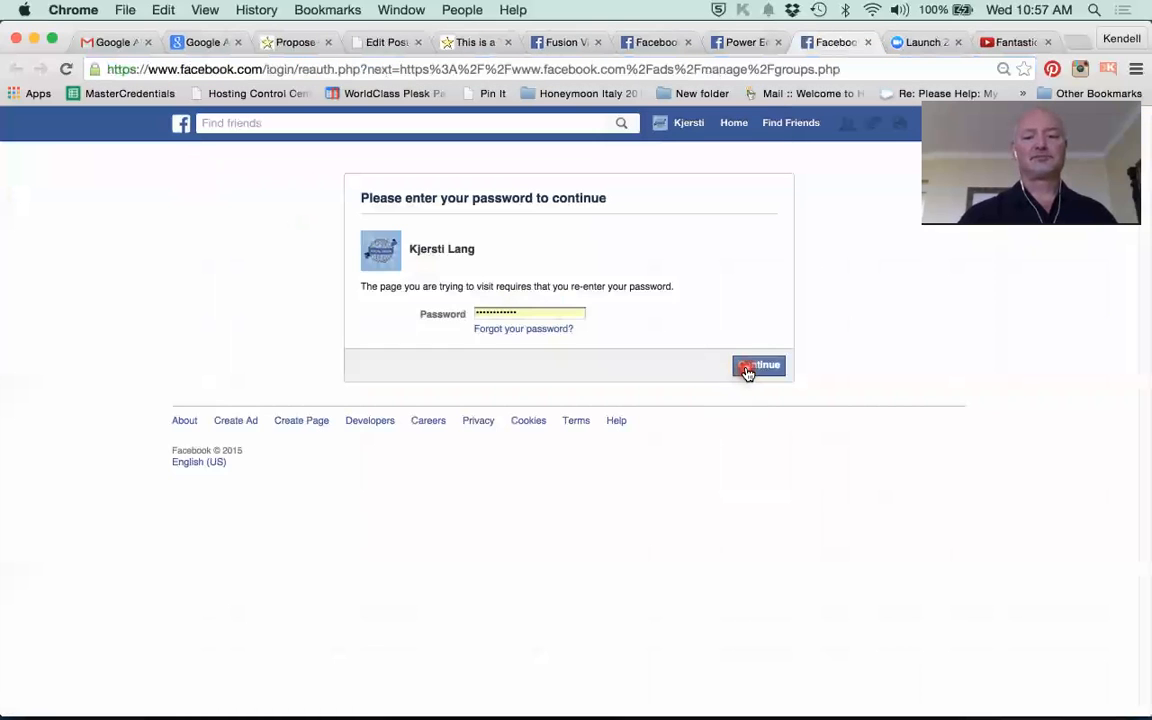
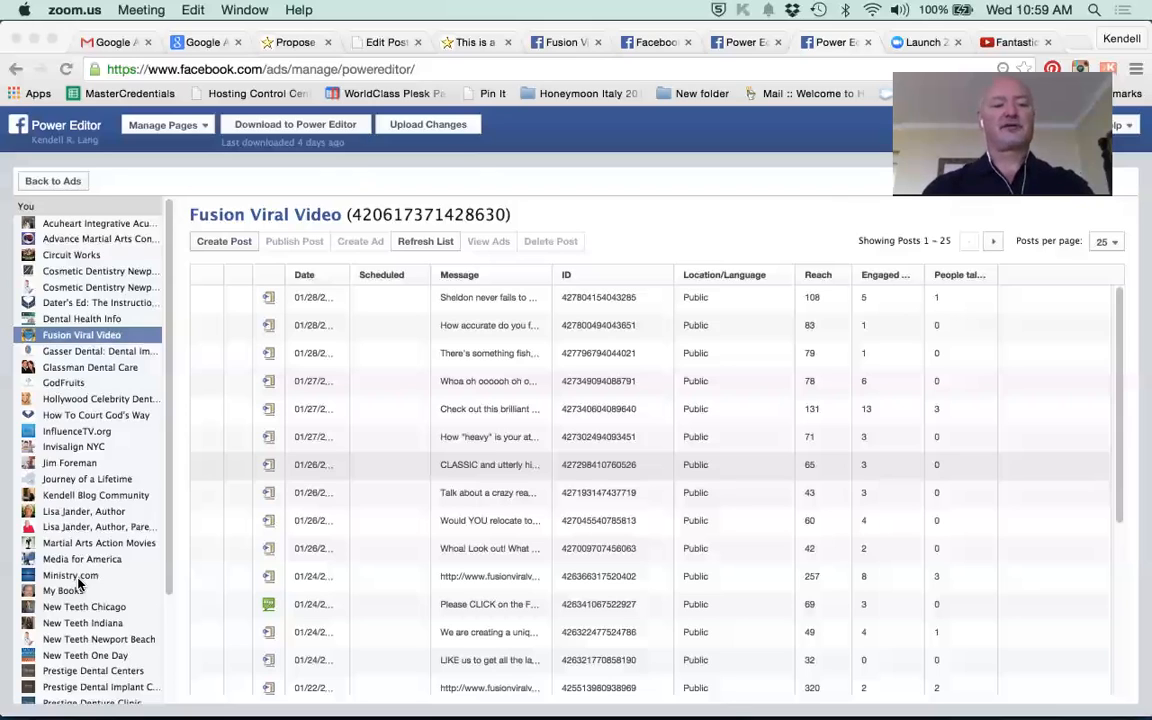
- Look through the managed pages in Power Editor, and open Manage Account Groups
scroll(93, 391, "down", 3)
scroll(90, 320, "up", 3)
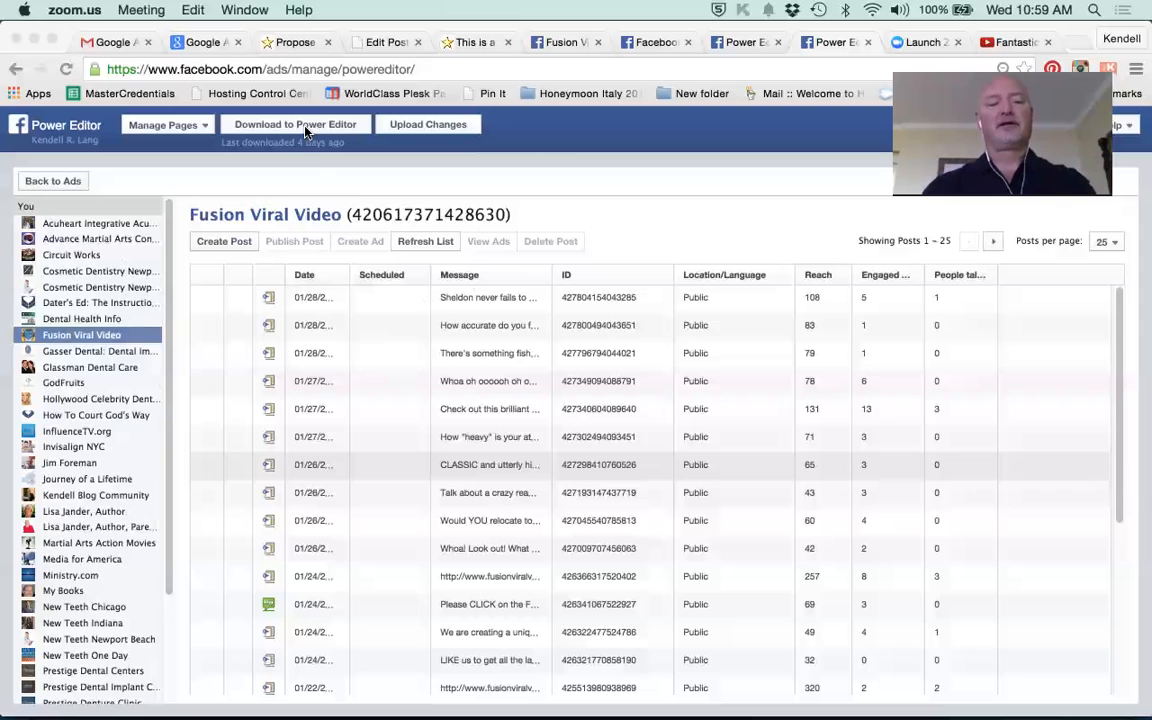
left_click(185, 125)
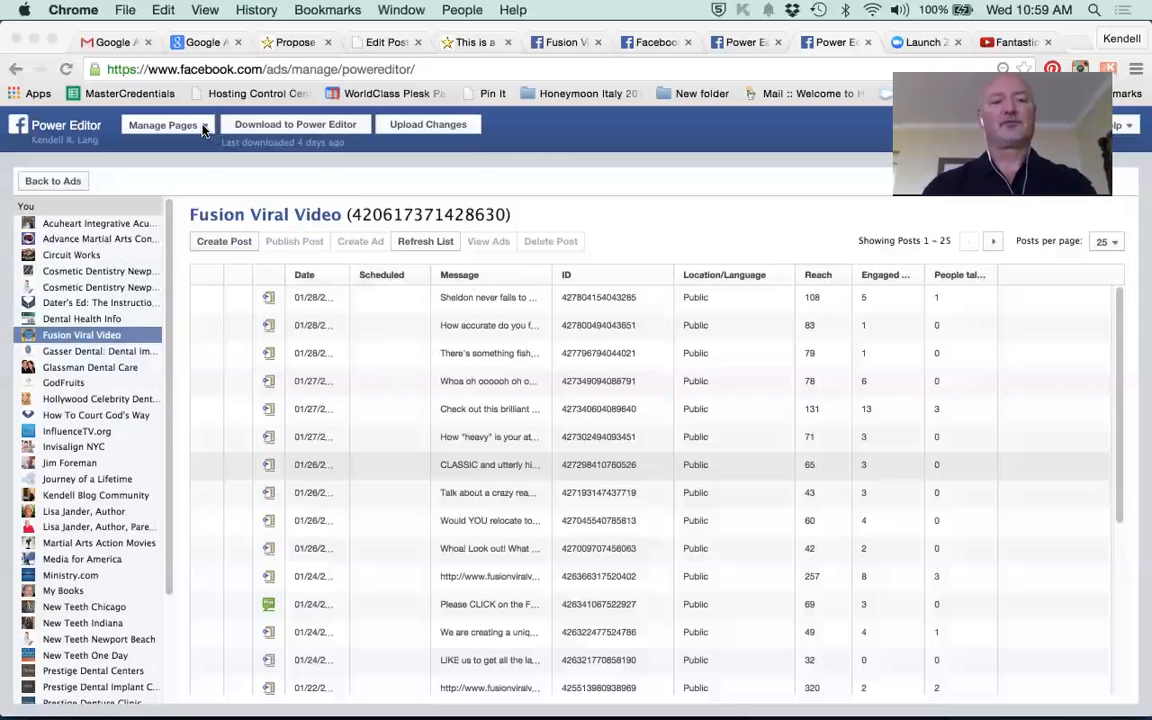
left_click(200, 128)
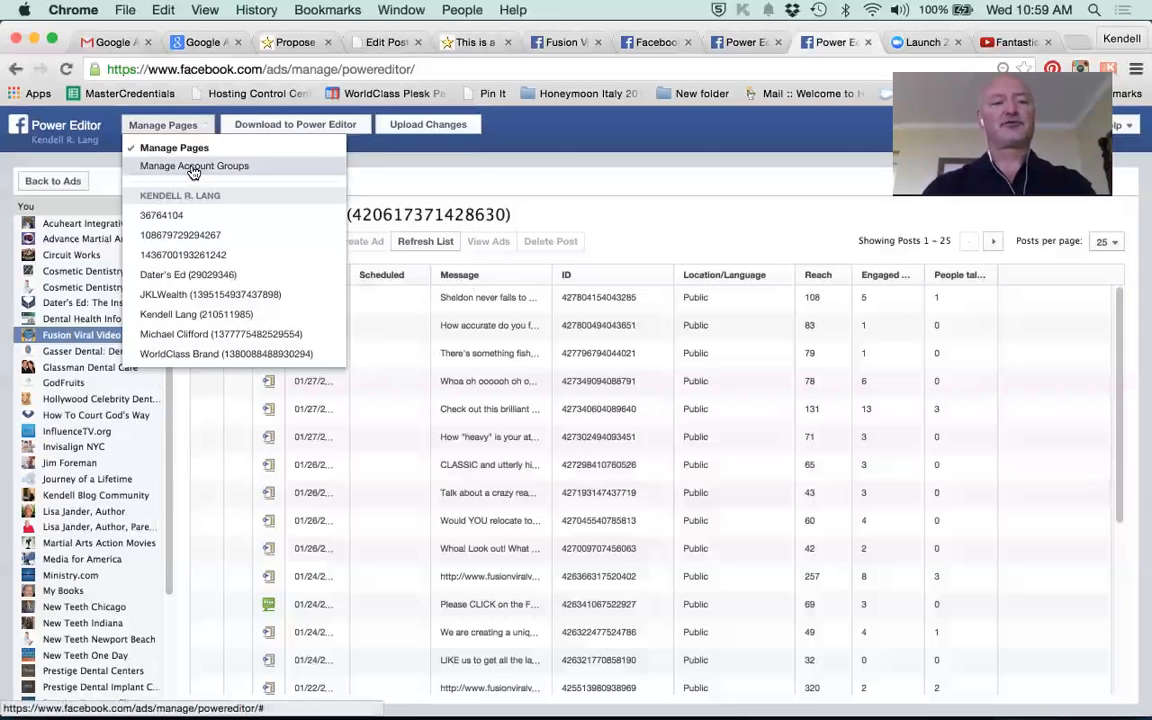
left_click(189, 166)
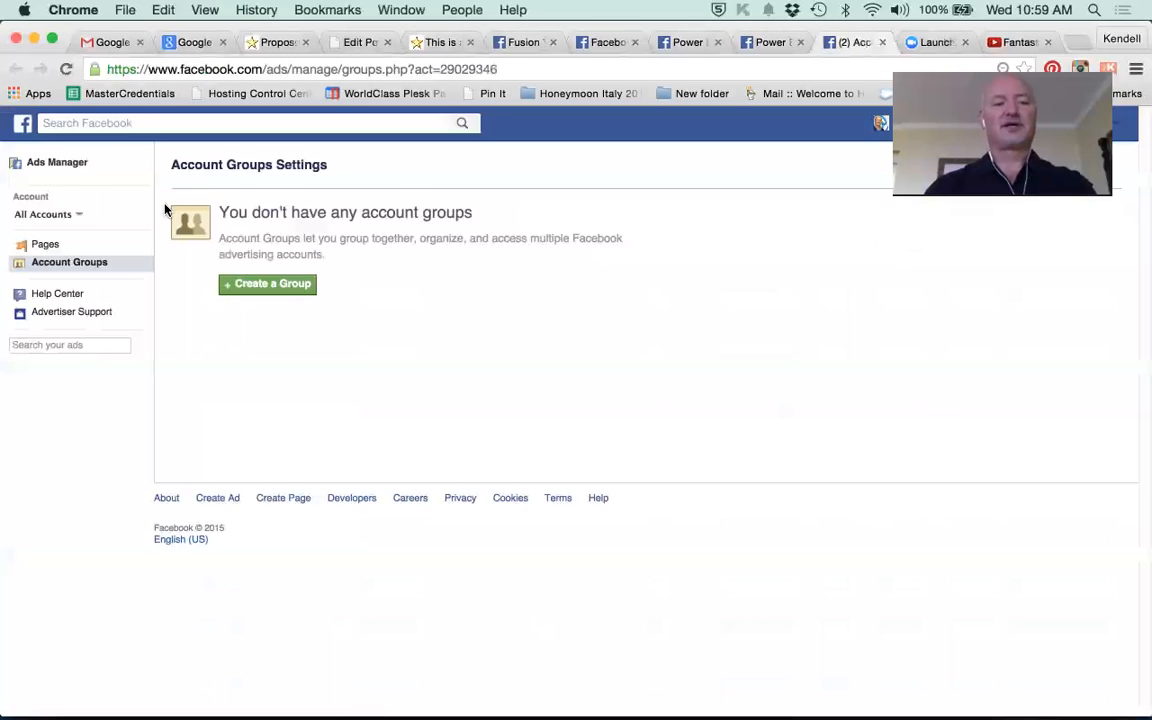
- Switch Ads Manager from All Accounts to the client's named ad account and show its campaigns
left_click(80, 218)
left_click(77, 249)
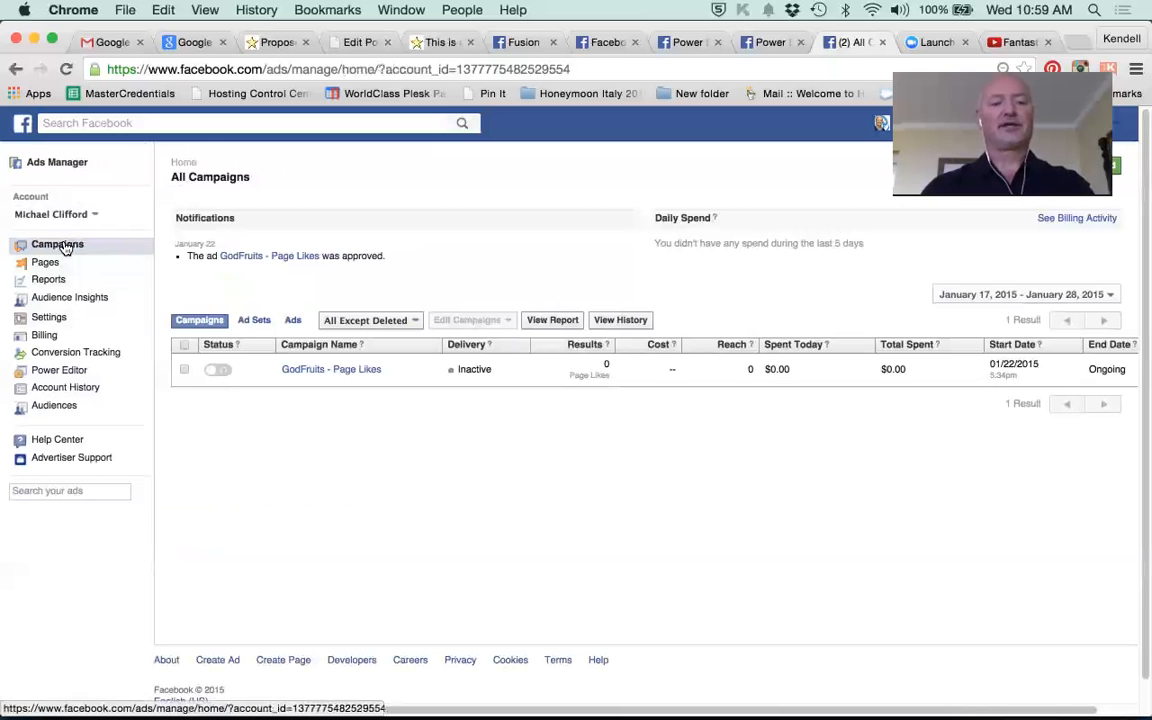
key("ctrl+Up")
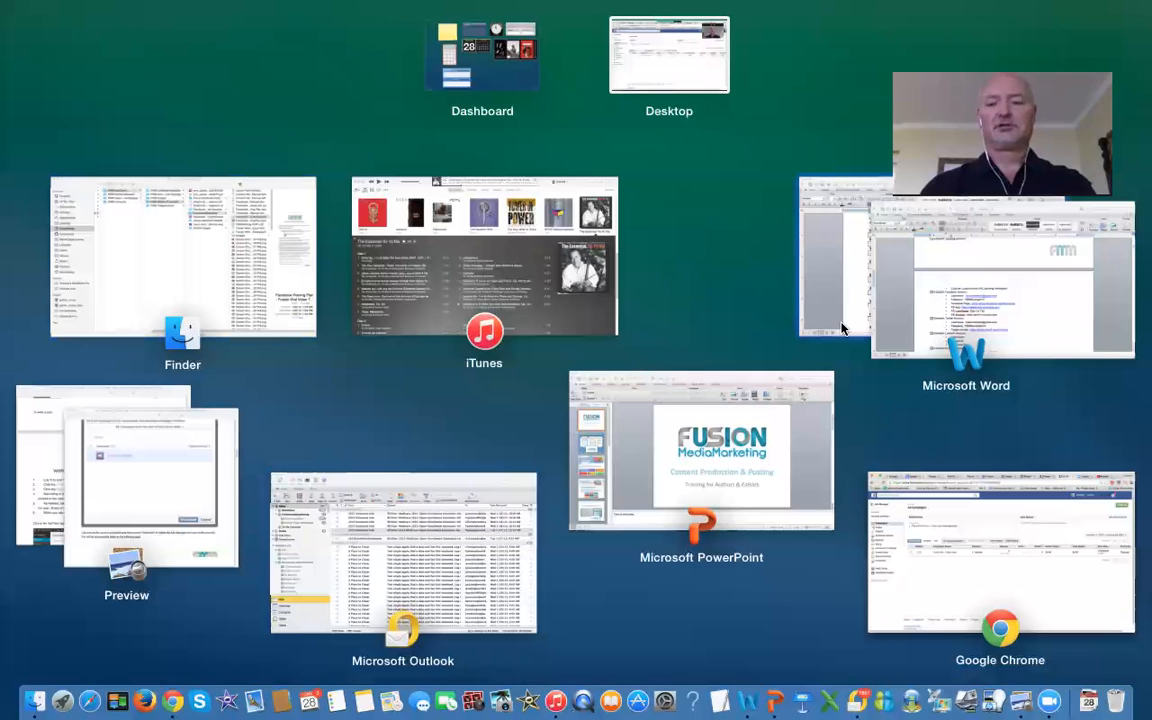
left_click(958, 588)
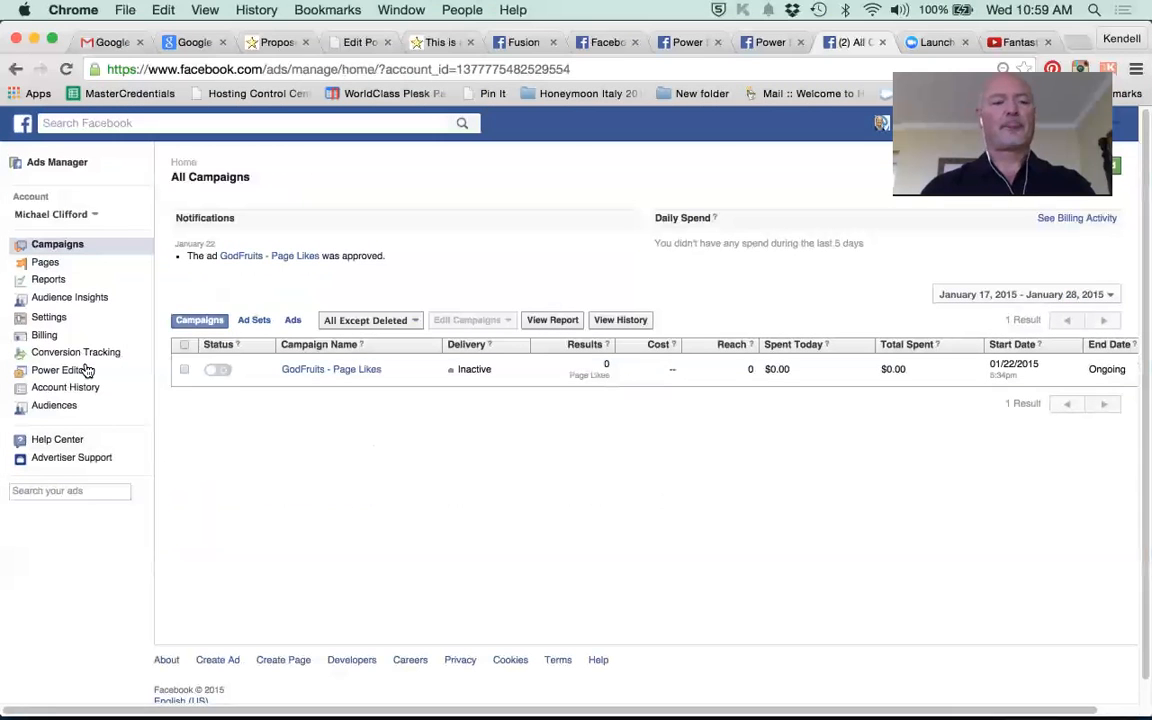
- Open Power Editor from Ads Manager and start a new unpublished page post for Fusion Viral Video
left_click(56, 162)
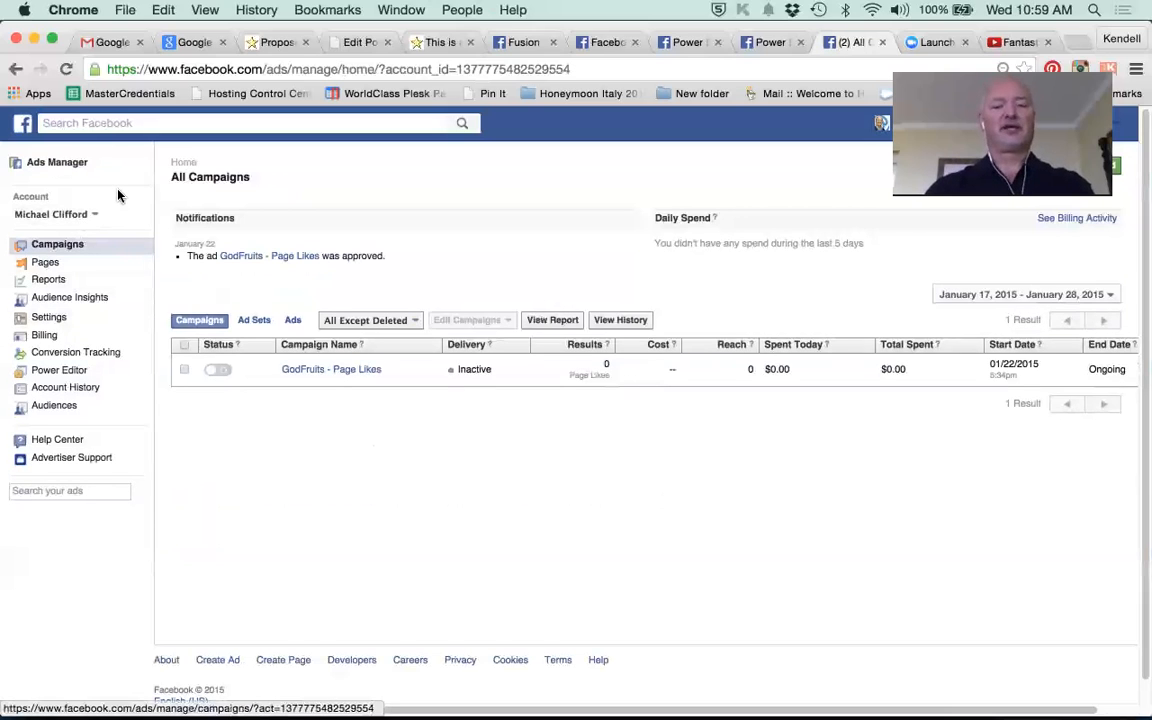
scroll(117, 196, "down", 1)
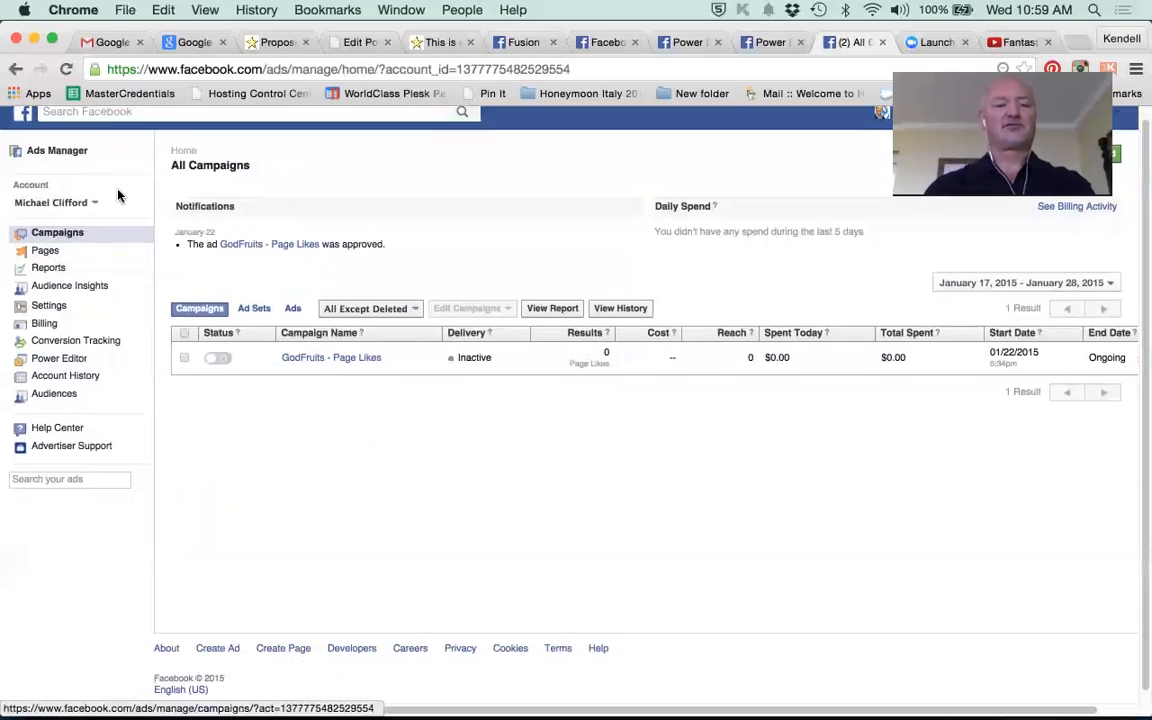
left_click(64, 361)
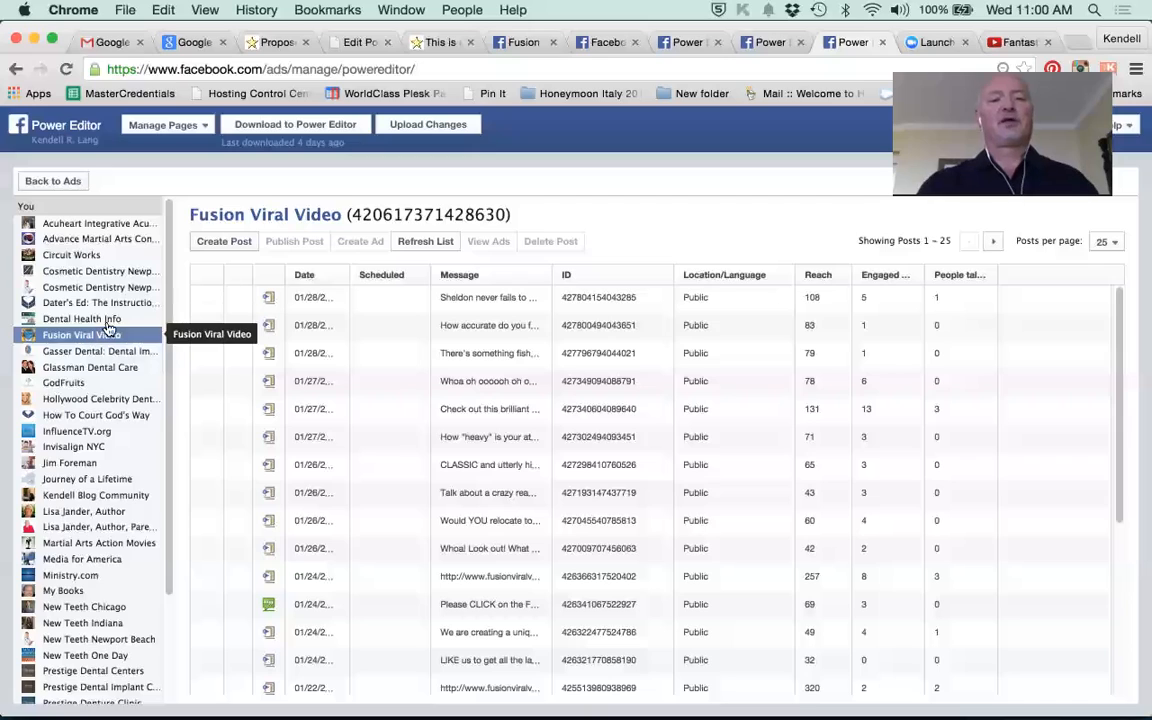
left_click(215, 242)
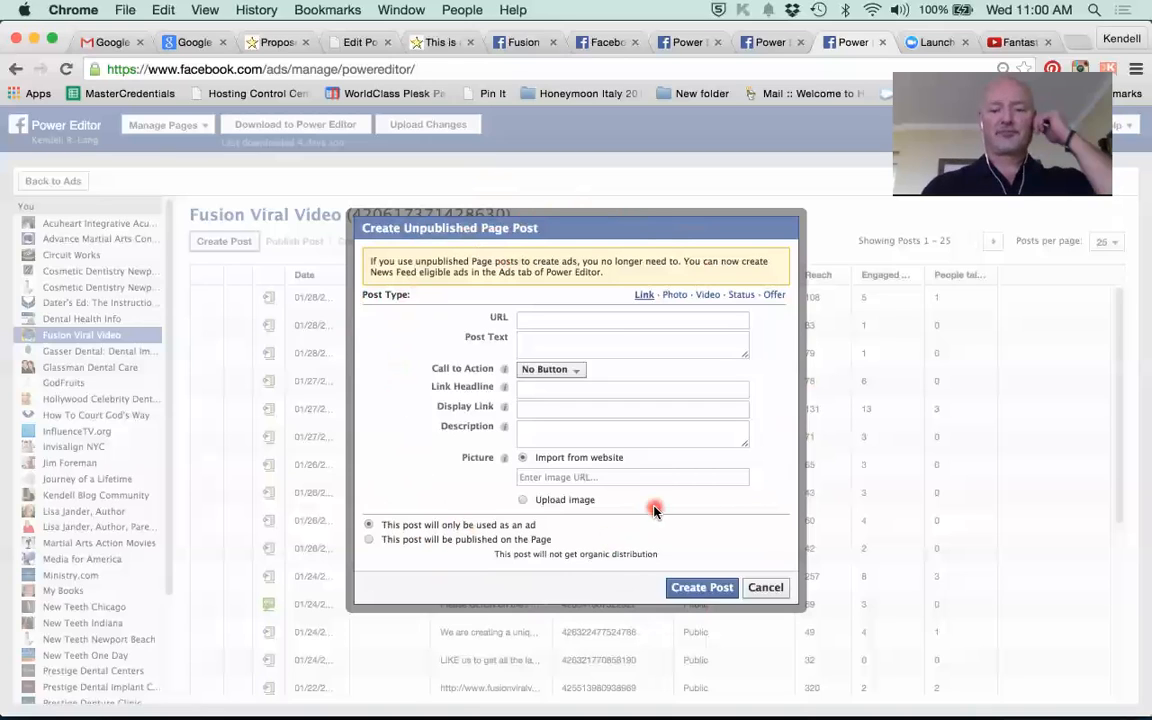
left_click(612, 320)
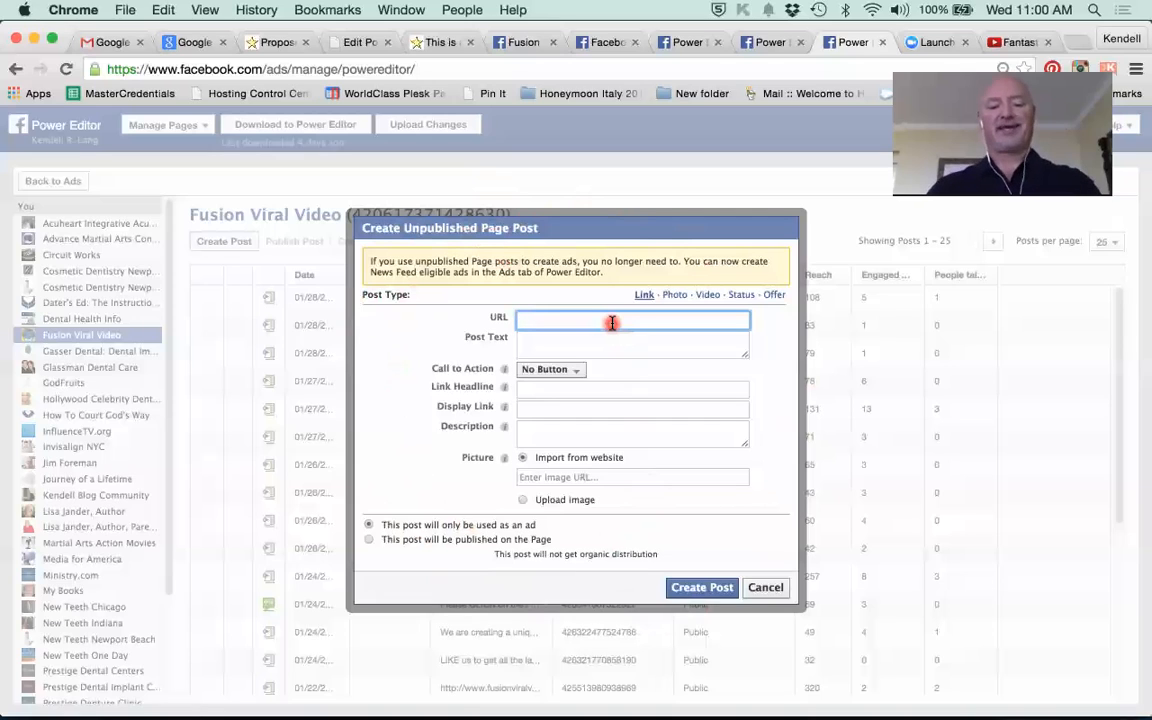
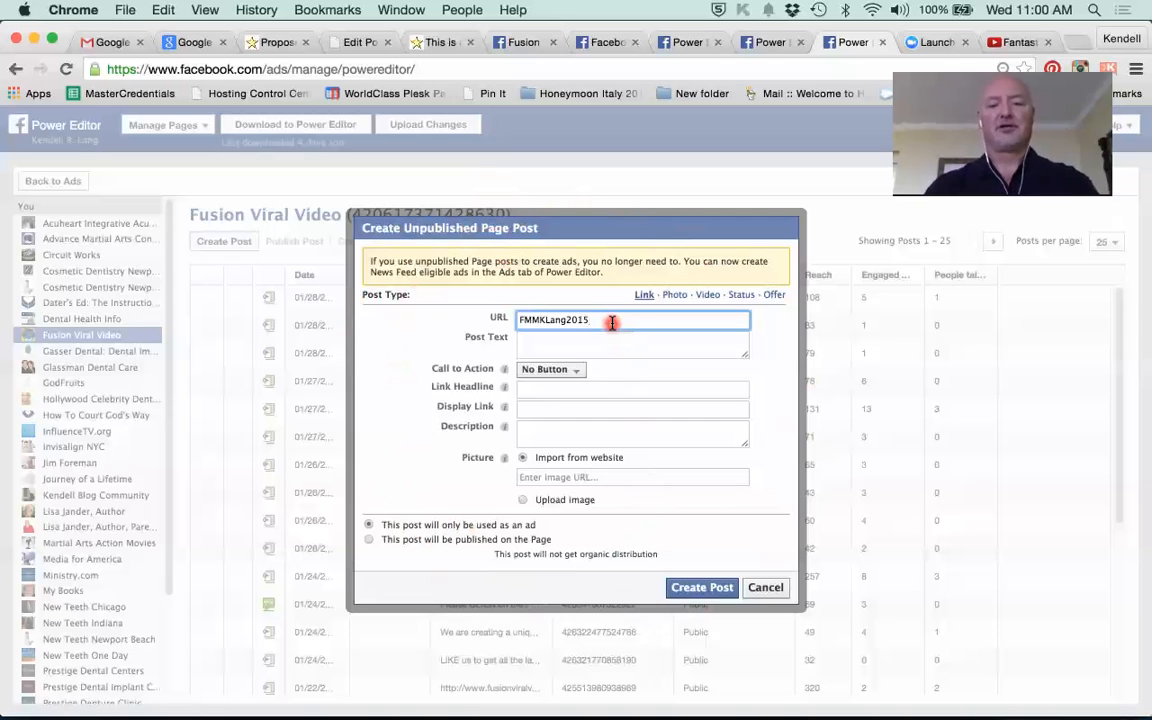
key("super+z")
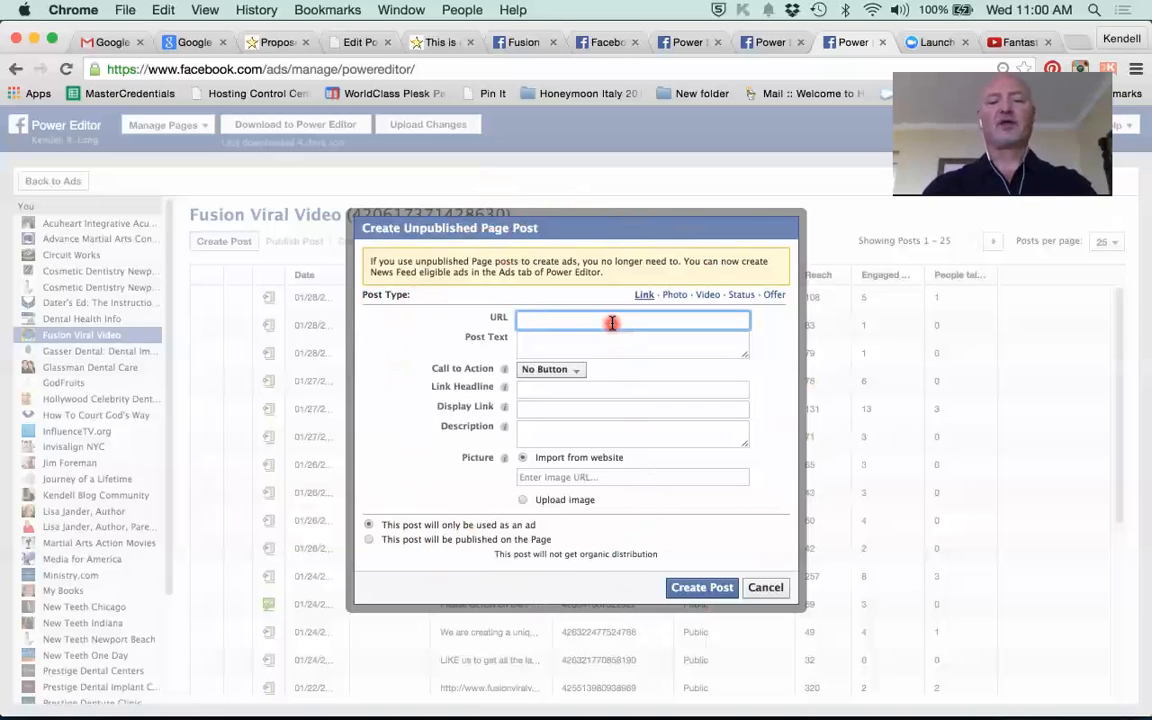
left_click(422, 46)
left_click(276, 44)
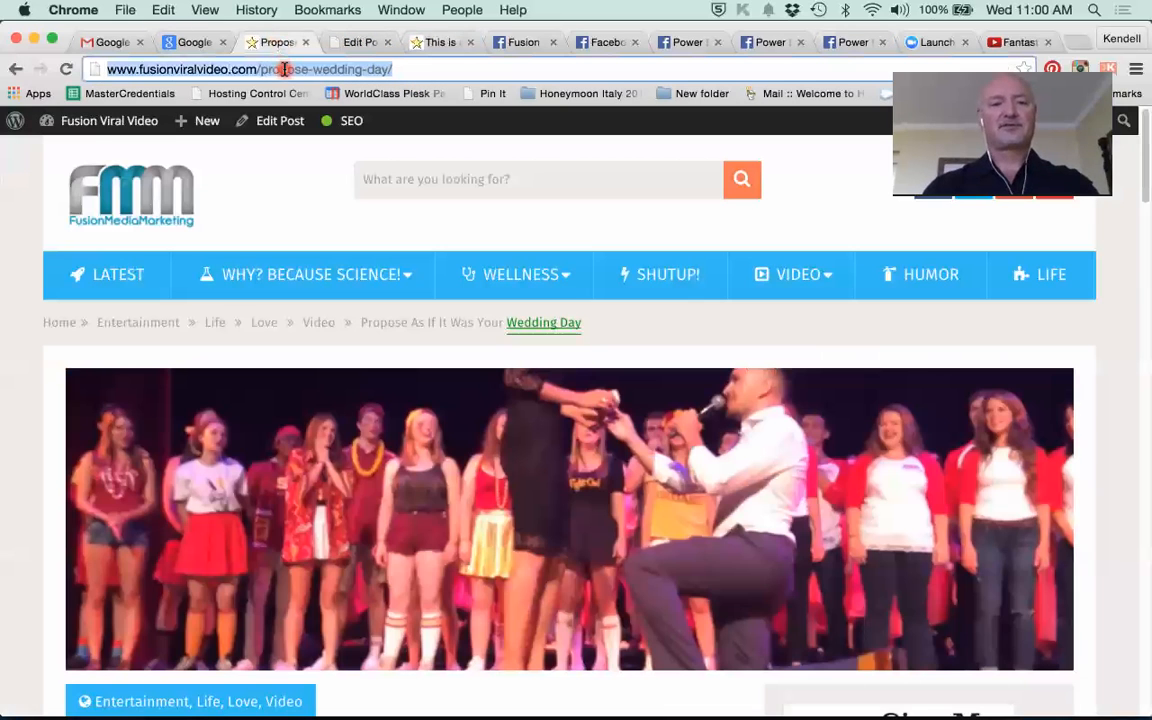
left_click(753, 47)
left_click(833, 46)
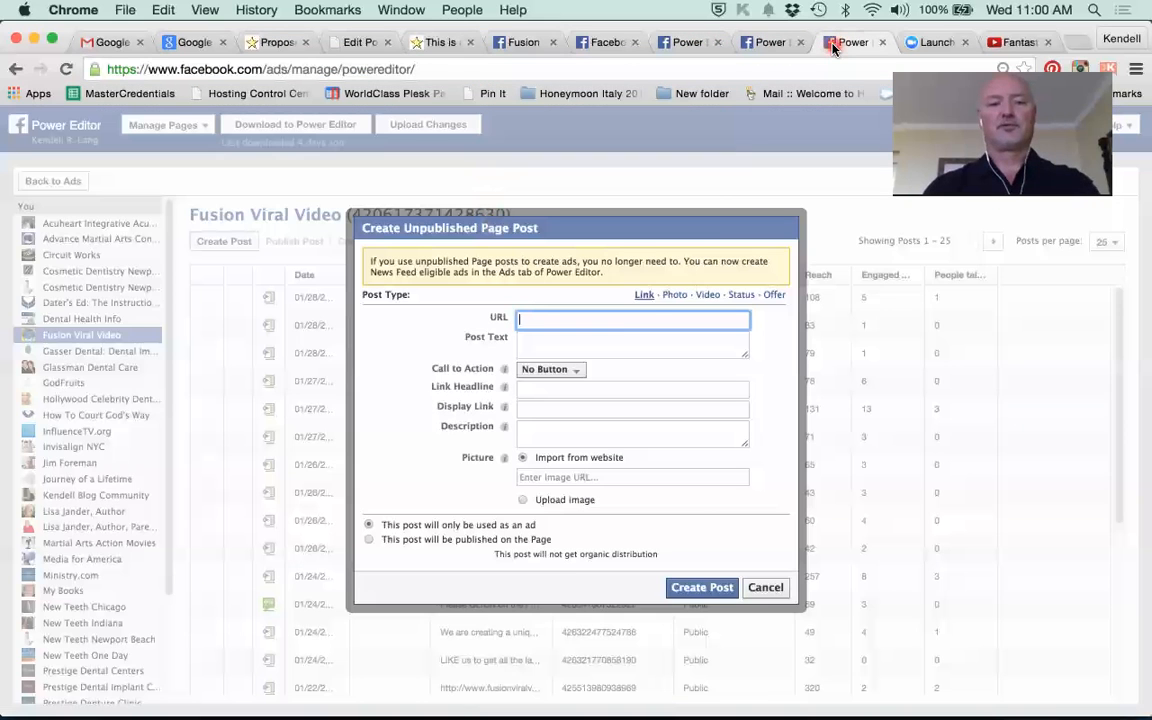
key("super+v")
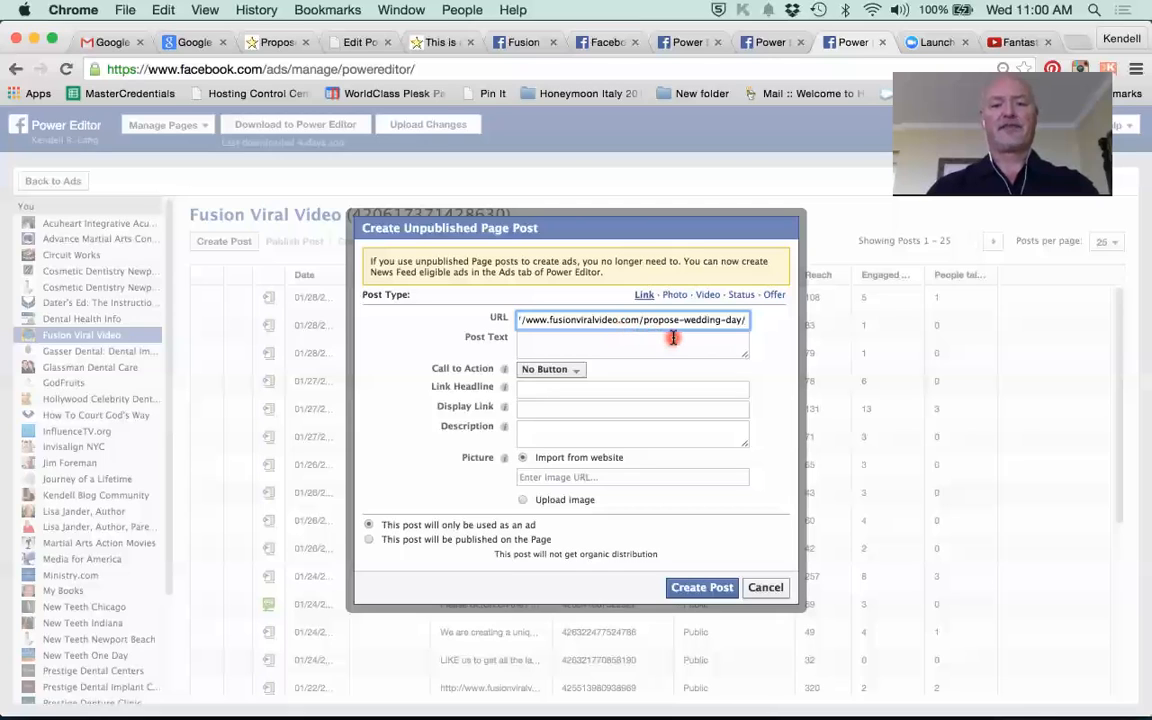
- Try to enter "This is the sample text" as the post text
left_click(659, 346)
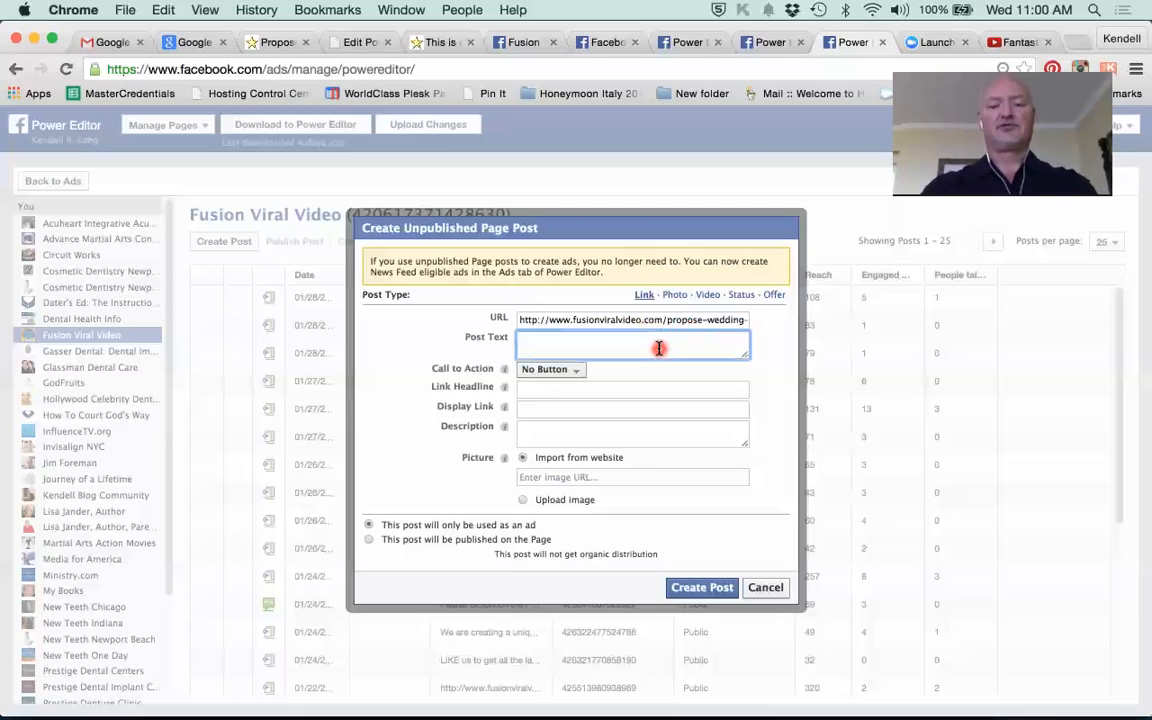
type("This")
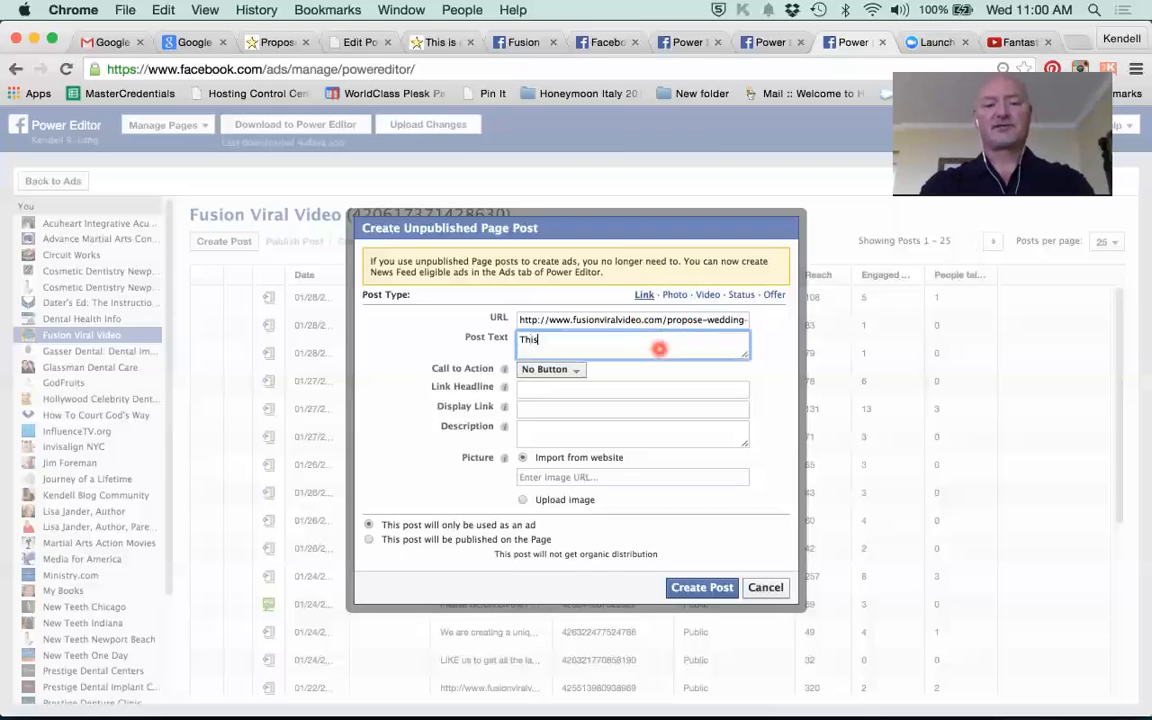
type(" is the sample text")
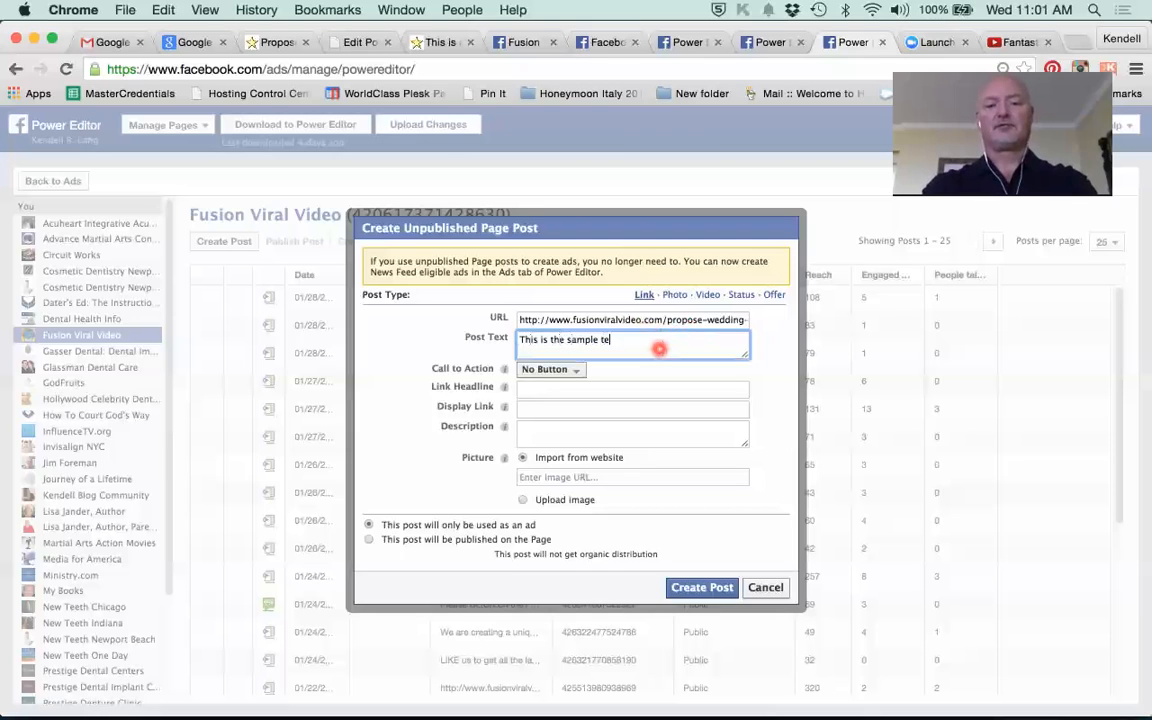
- Review the call-to-action options, keep No Button, and set the link headline to "This is the Link Headline"
left_click(576, 373)
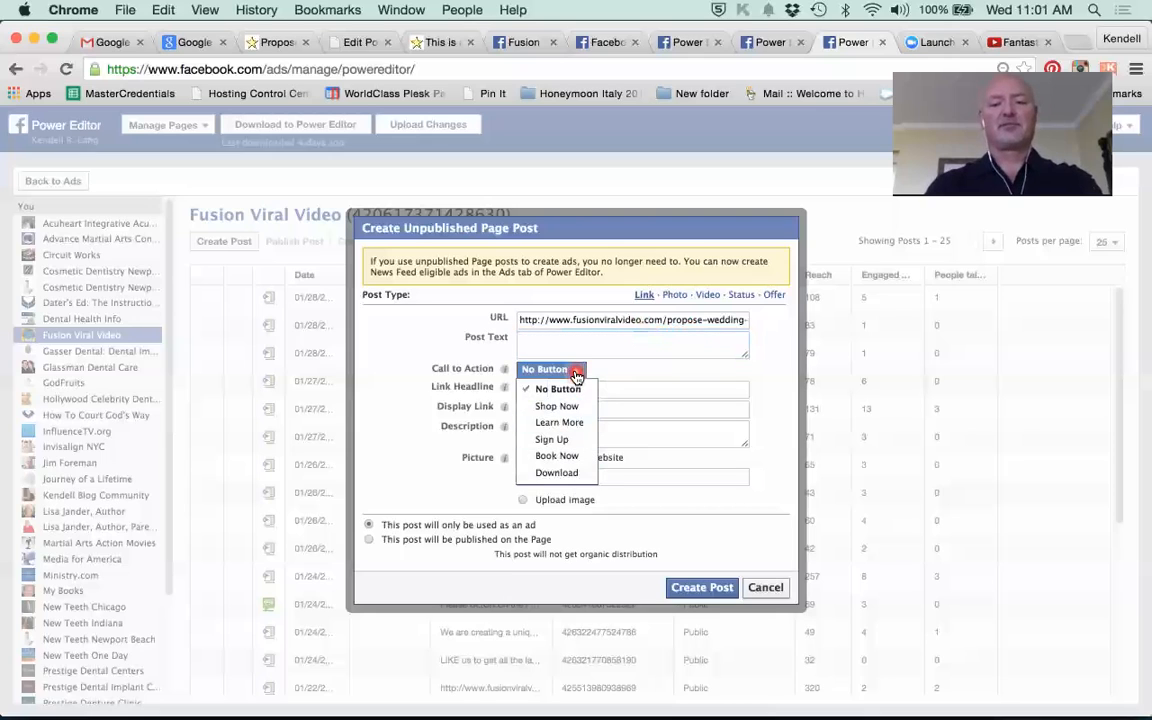
left_click(584, 370)
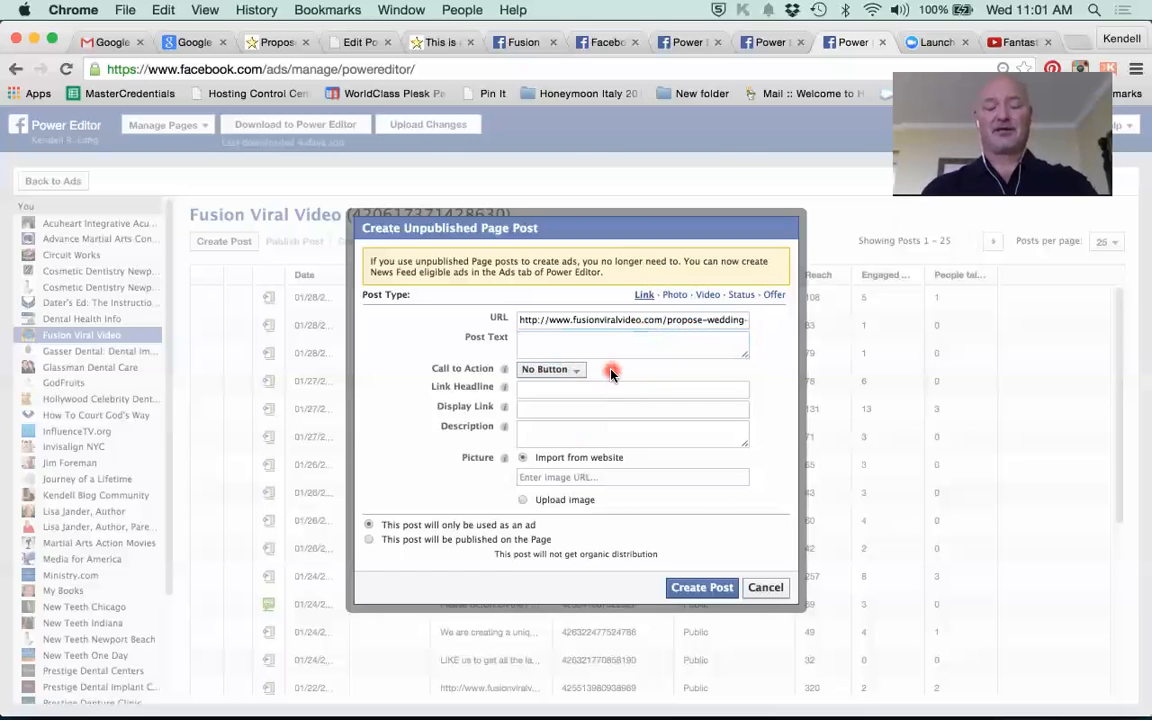
left_click(609, 391)
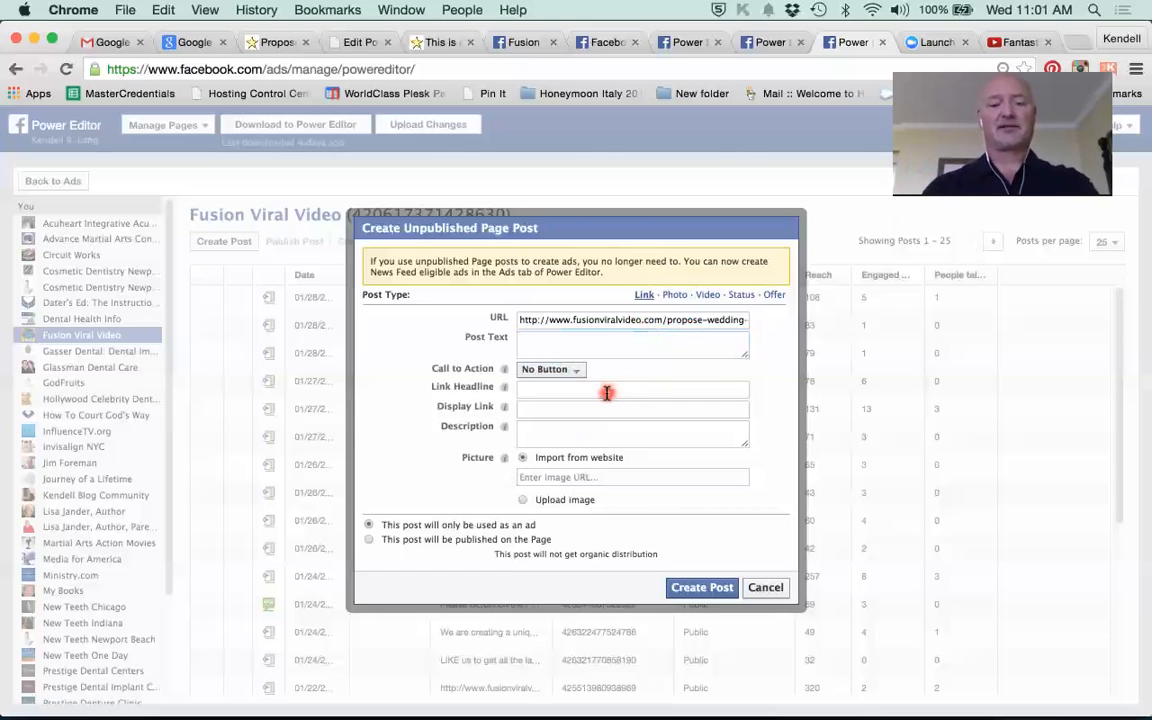
type("This i")
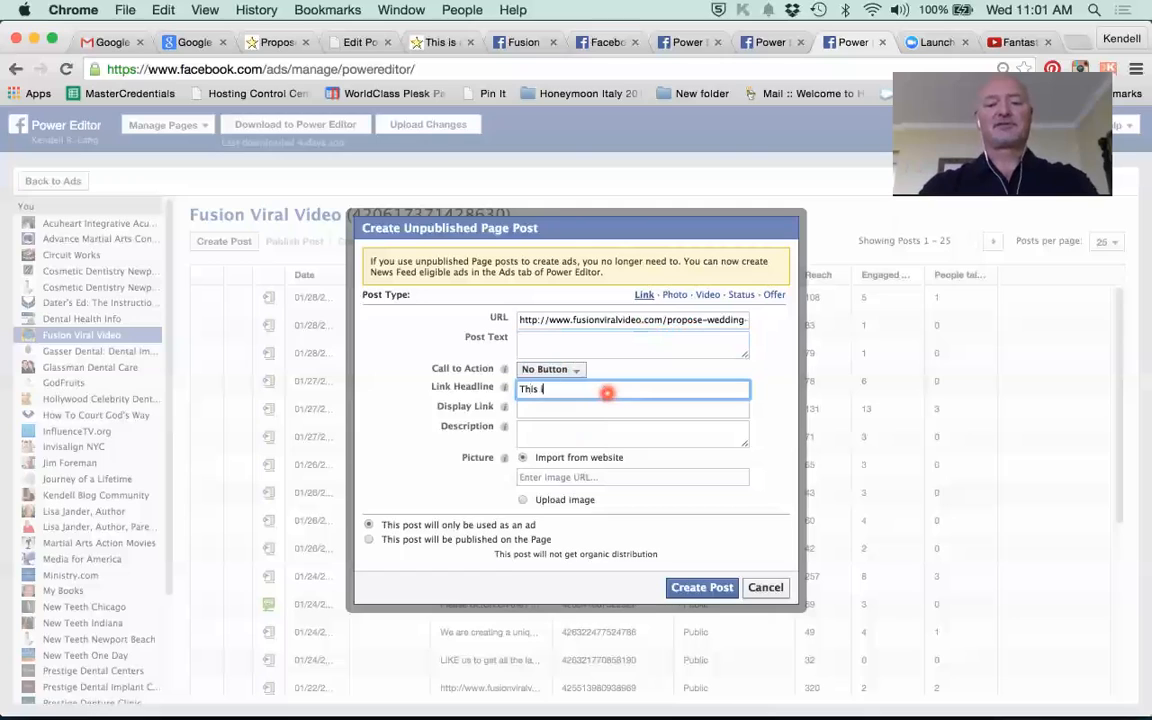
type("s the Link Headline")
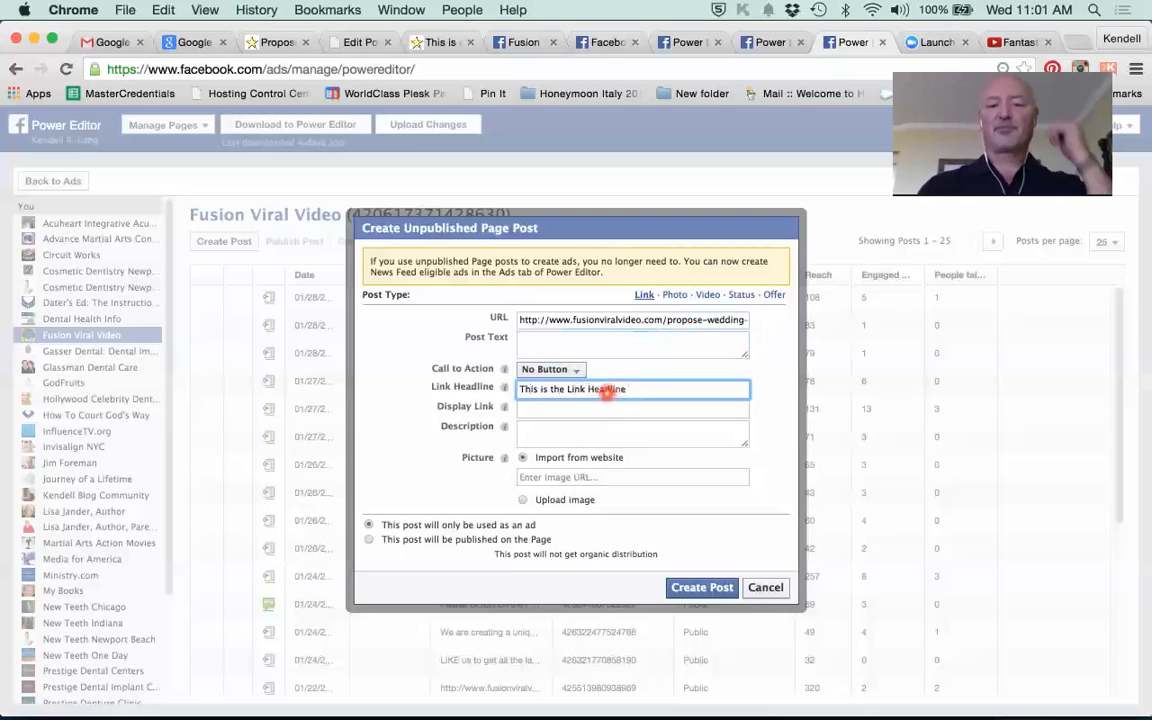
left_click(607, 409)
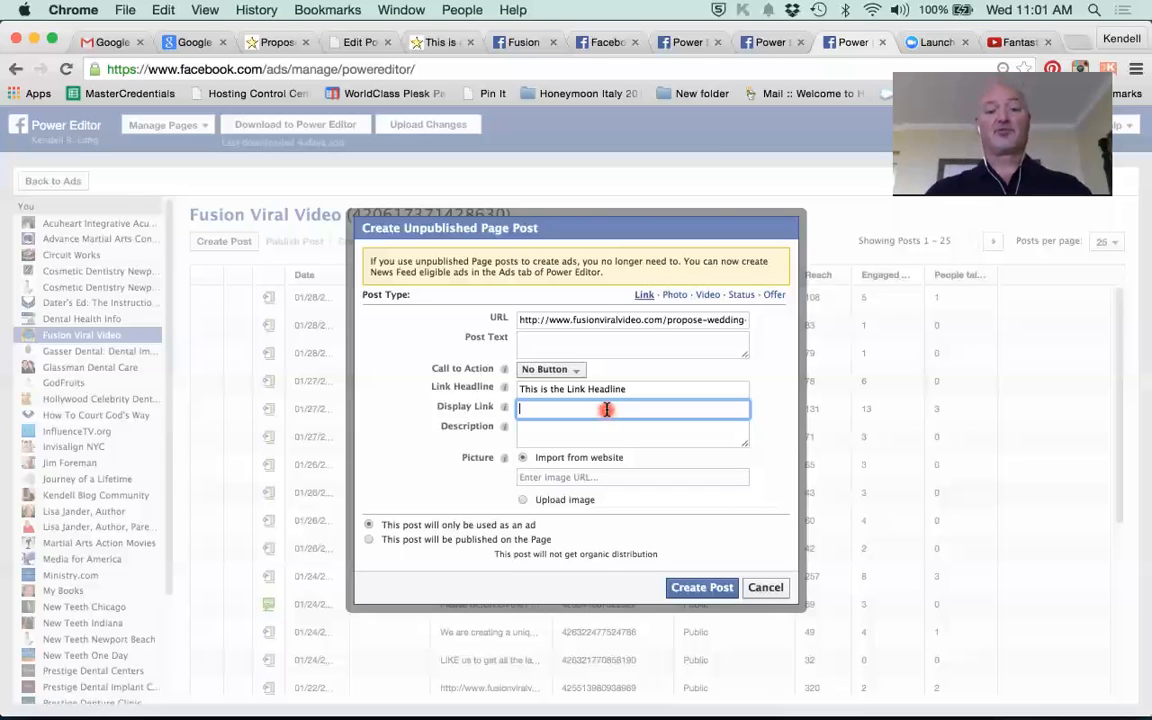
key("super+v")
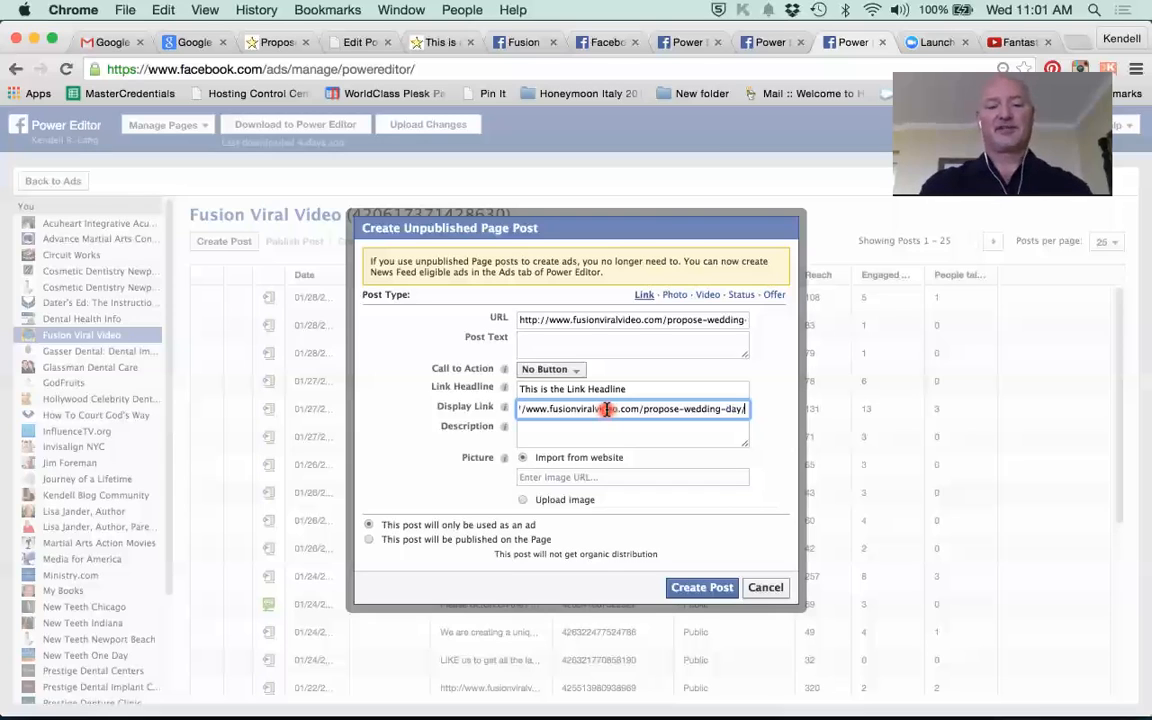
left_click(605, 437)
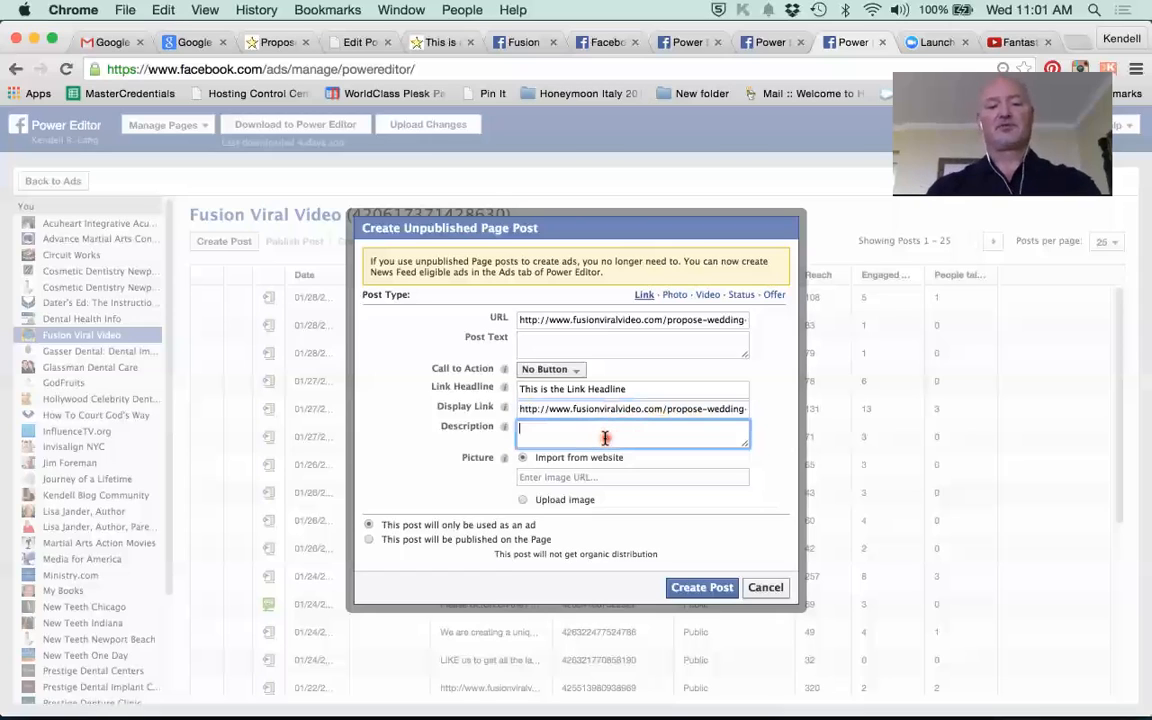
type("This")
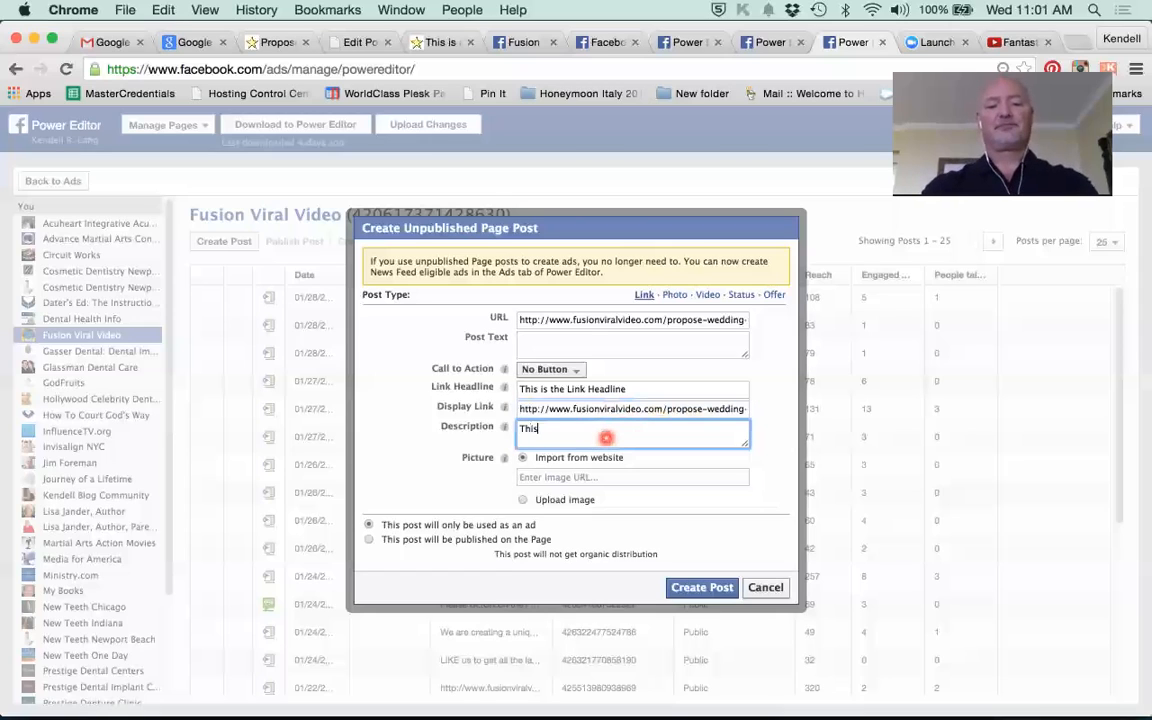
type(" is the summary description")
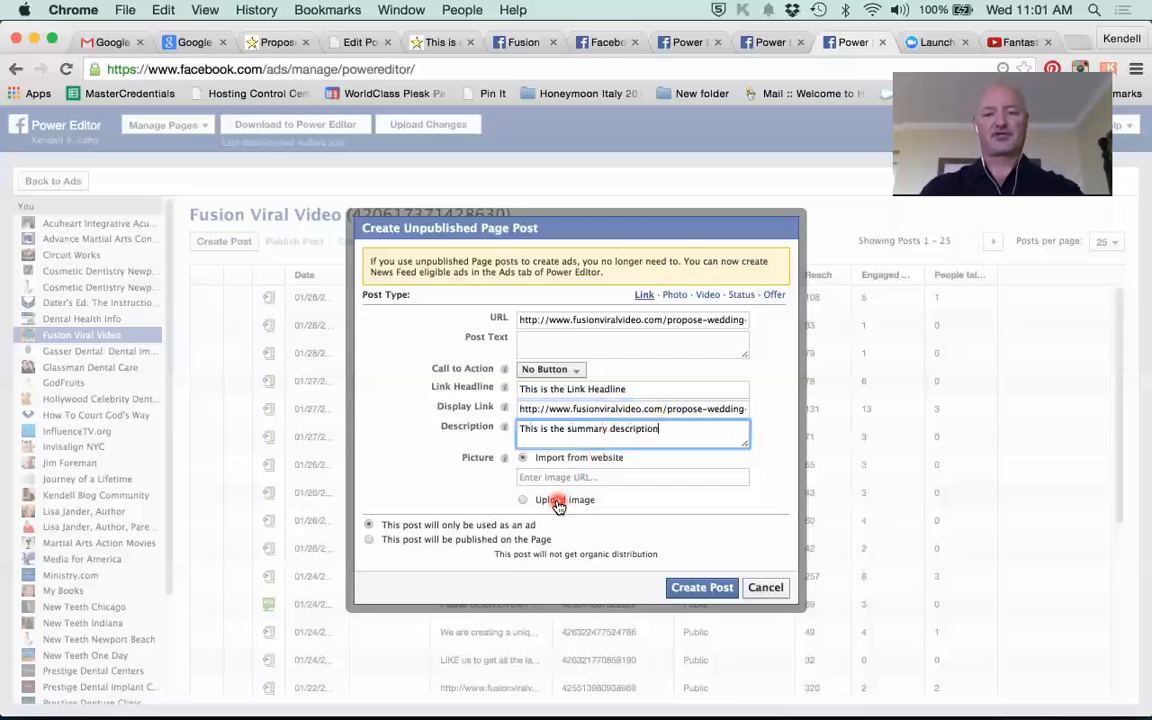
- Upload "2nd AnnualRESERVE WINE SALE.png" from Downloads as the post's picture, and set the post to be published on the Page
left_click(557, 500)
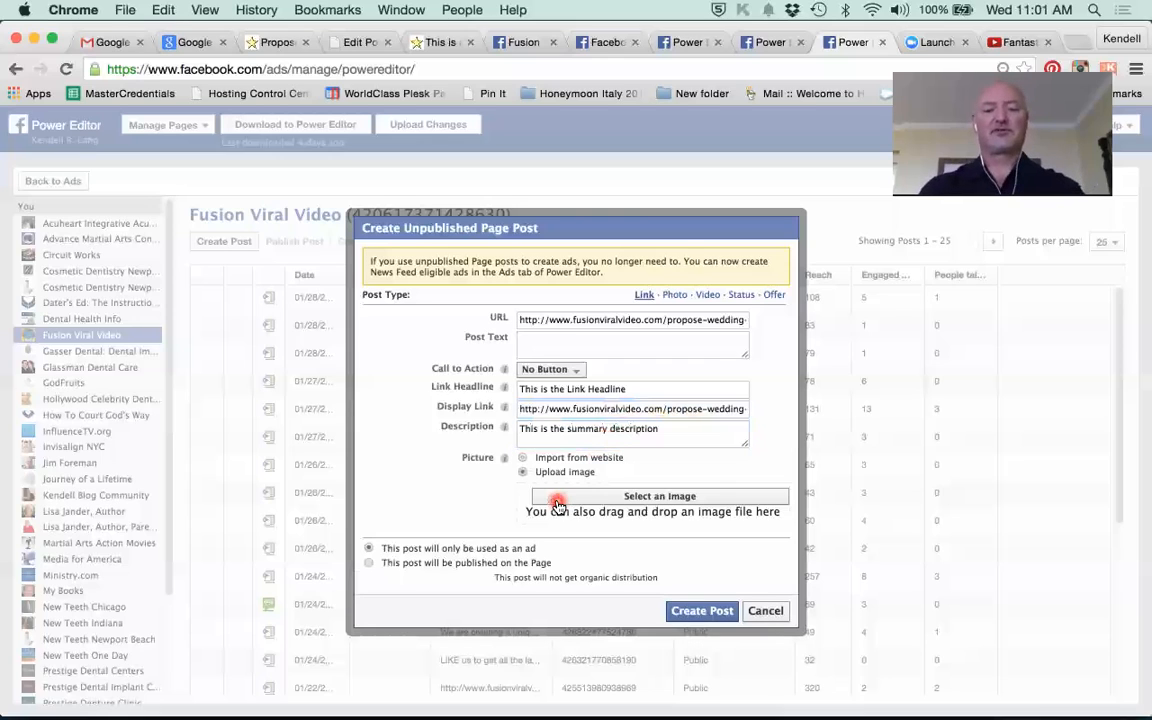
left_click(640, 498)
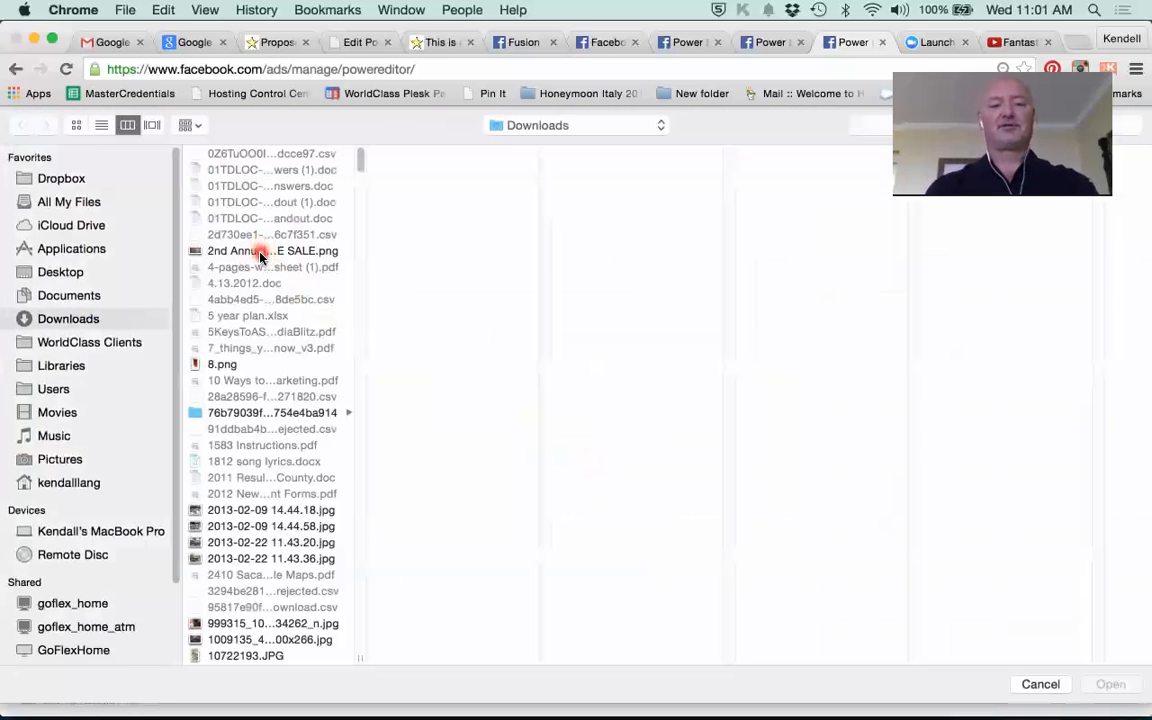
left_click(260, 251)
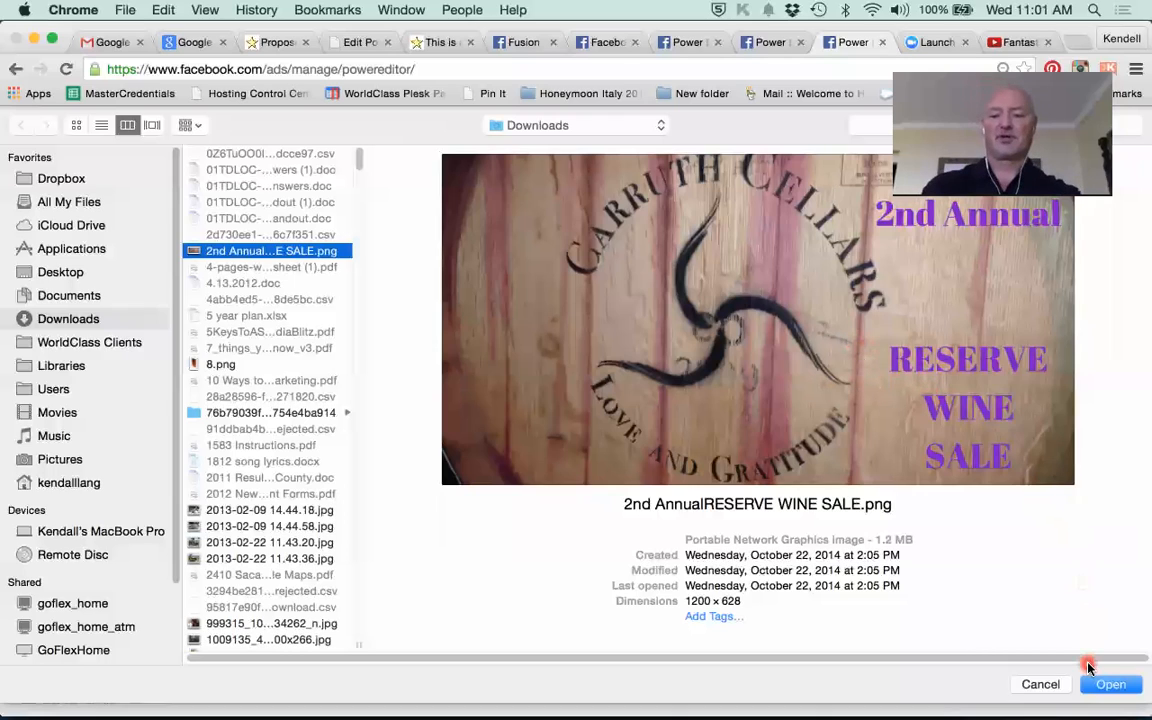
left_click(1108, 684)
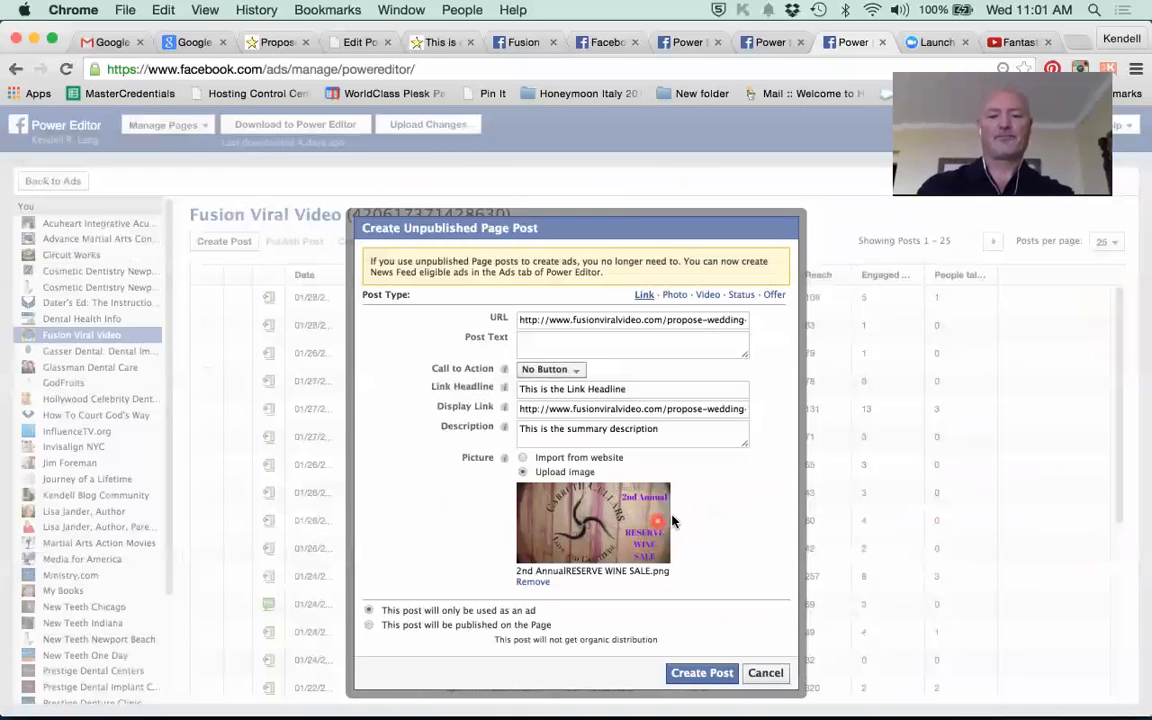
left_click(369, 625)
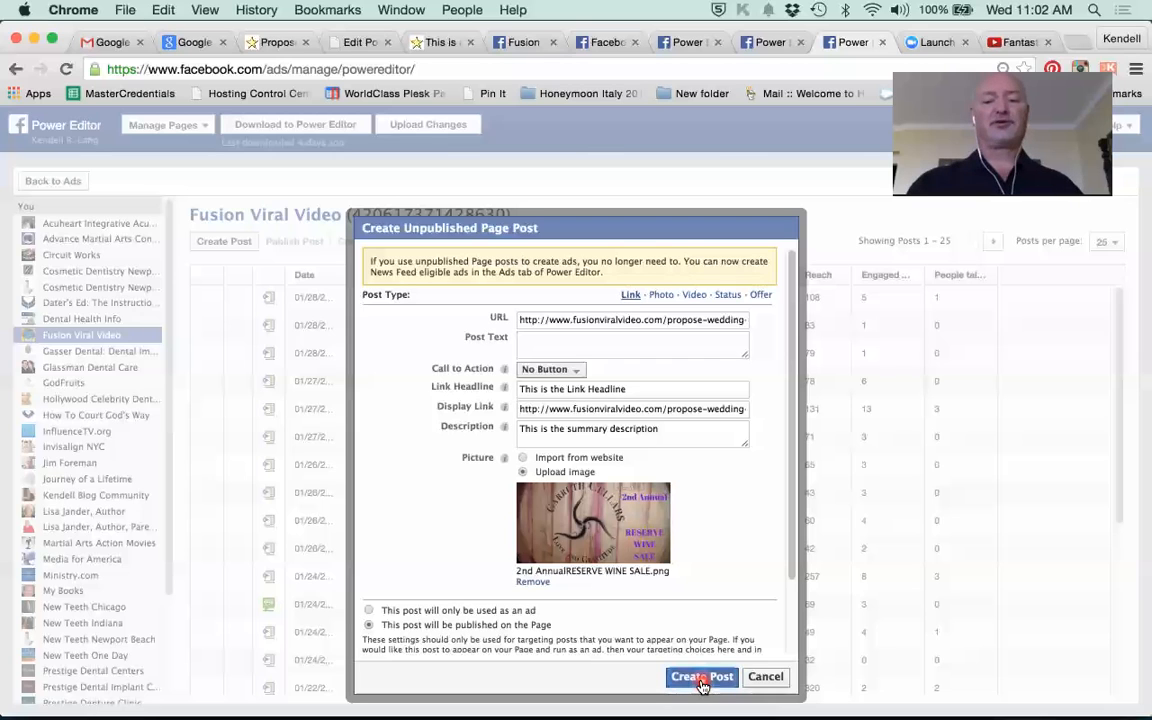
- Create the unpublished page post and view it on the Fusion Viral Video page from its post preview
left_click(702, 682)
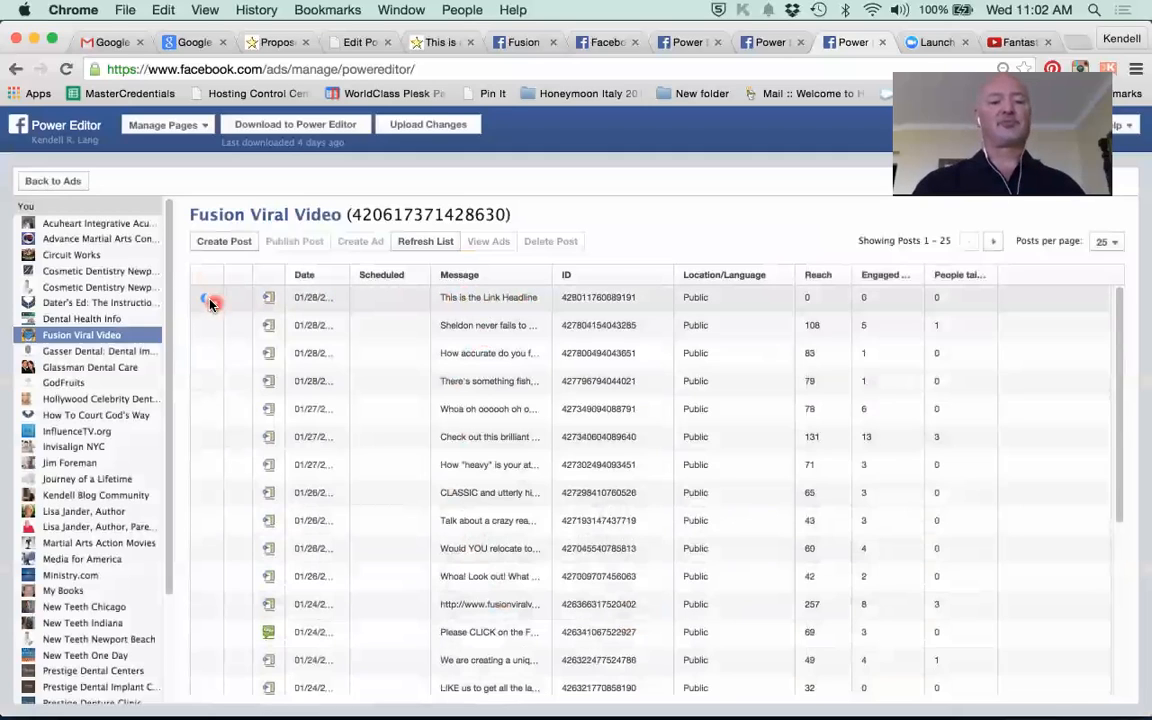
left_click(500, 298)
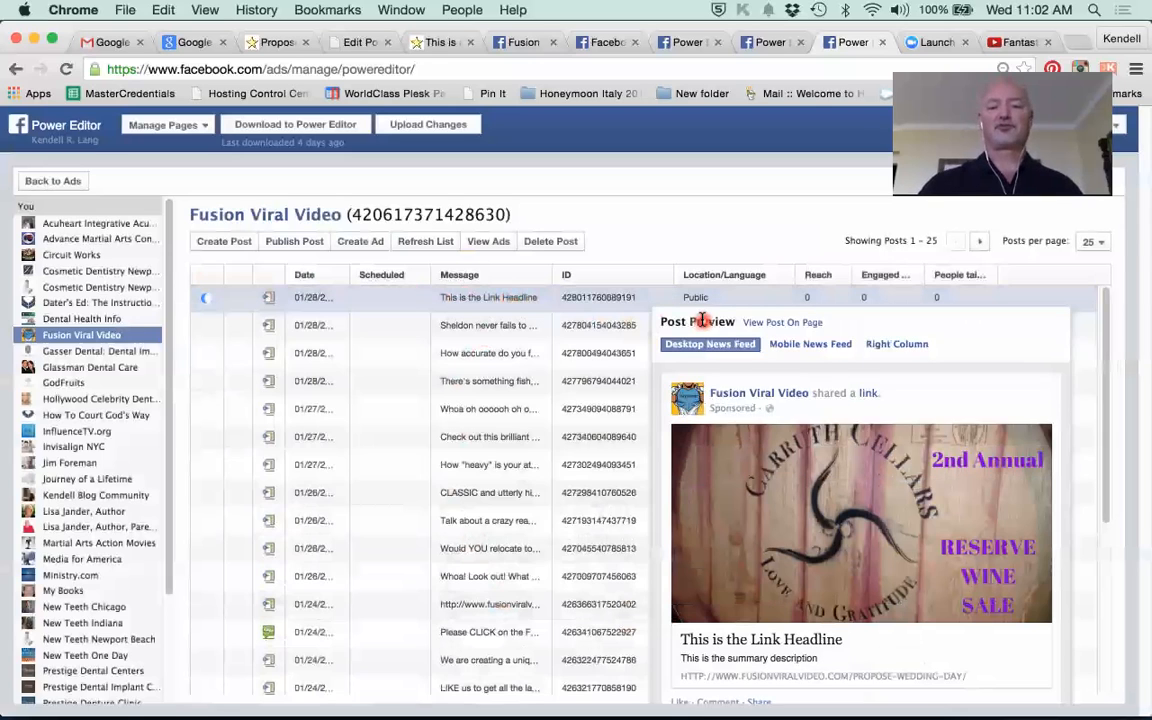
left_click(779, 328)
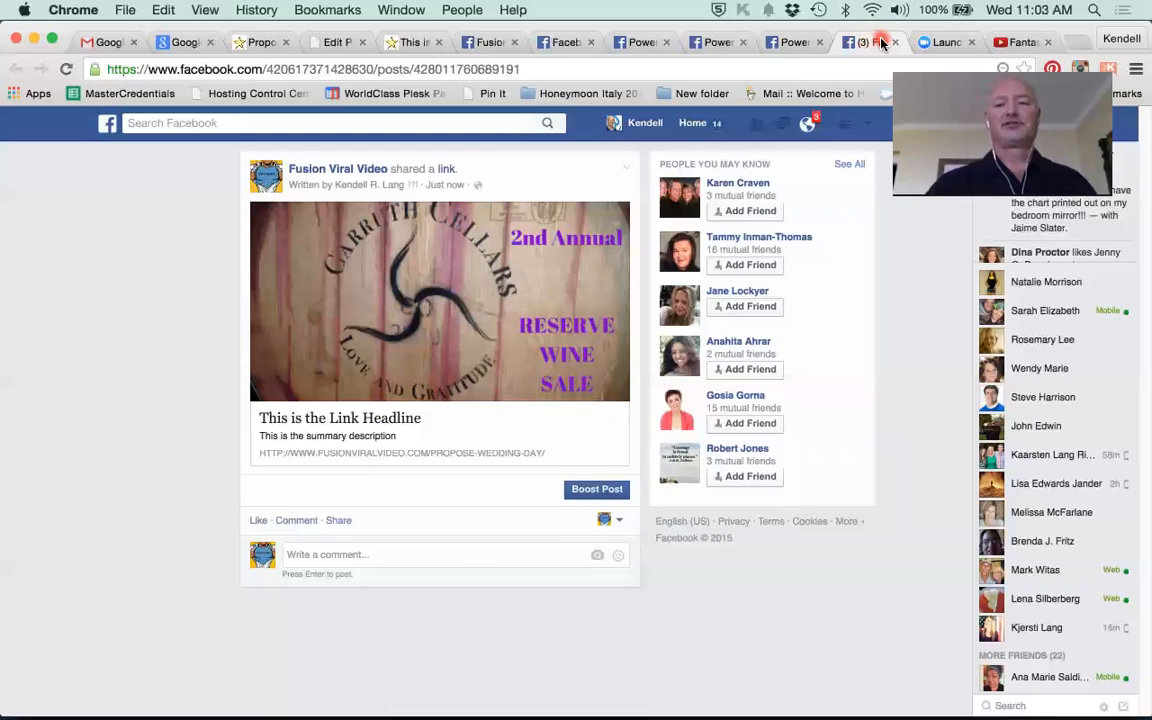
- Delete the "This is the Link Headline" post from its page and reload the Power Editor post list
left_click(626, 170)
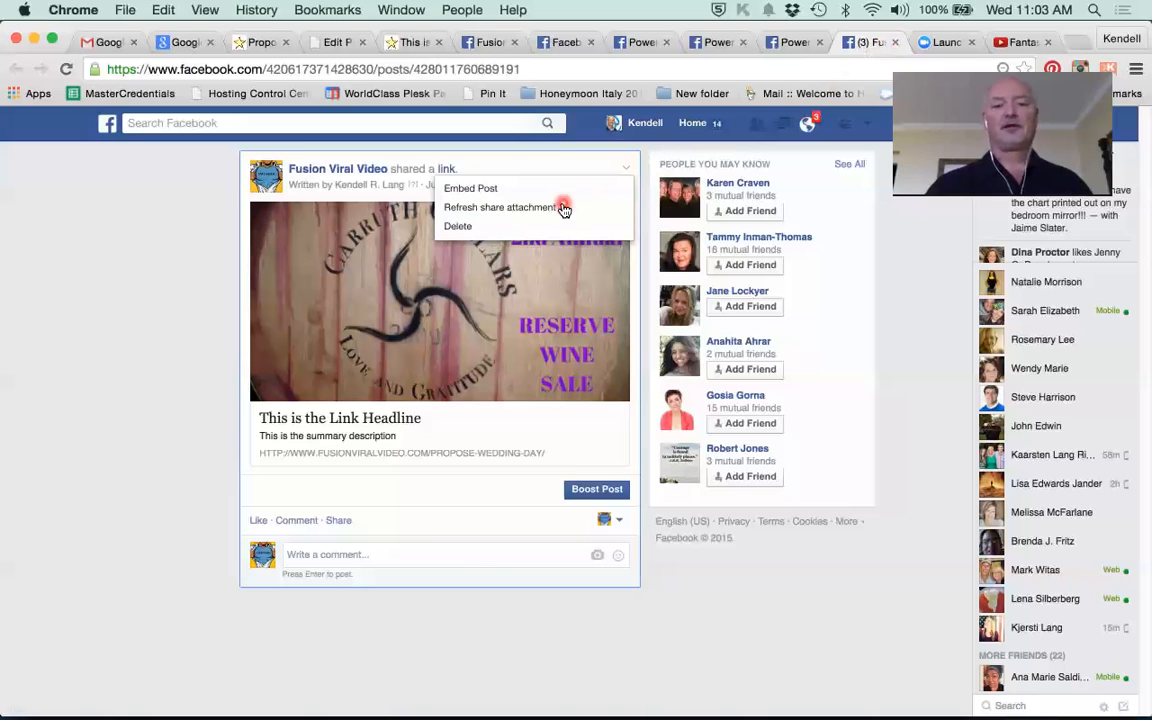
left_click(491, 232)
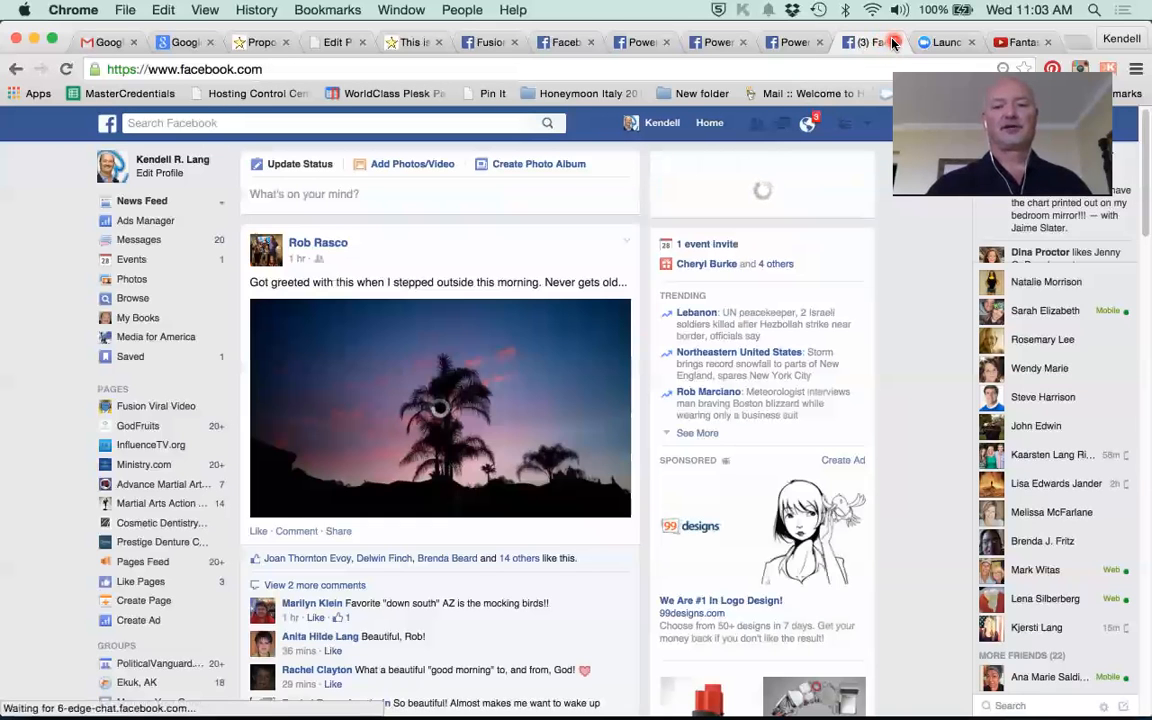
left_click(891, 42)
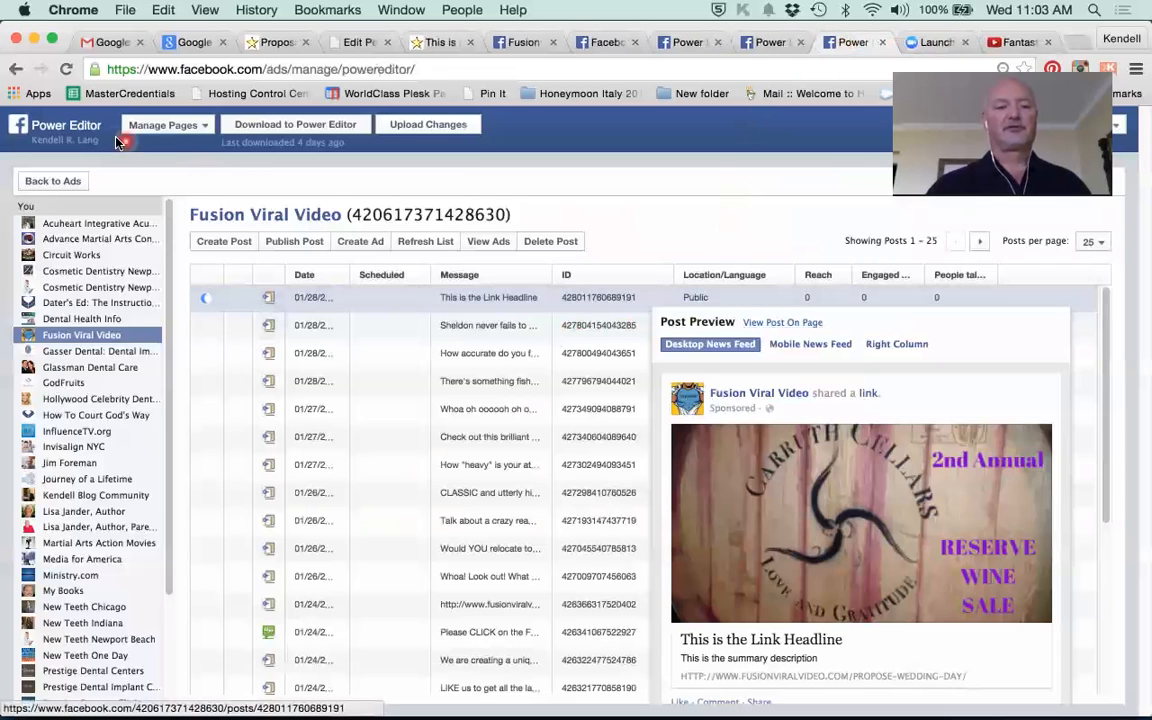
left_click(66, 70)
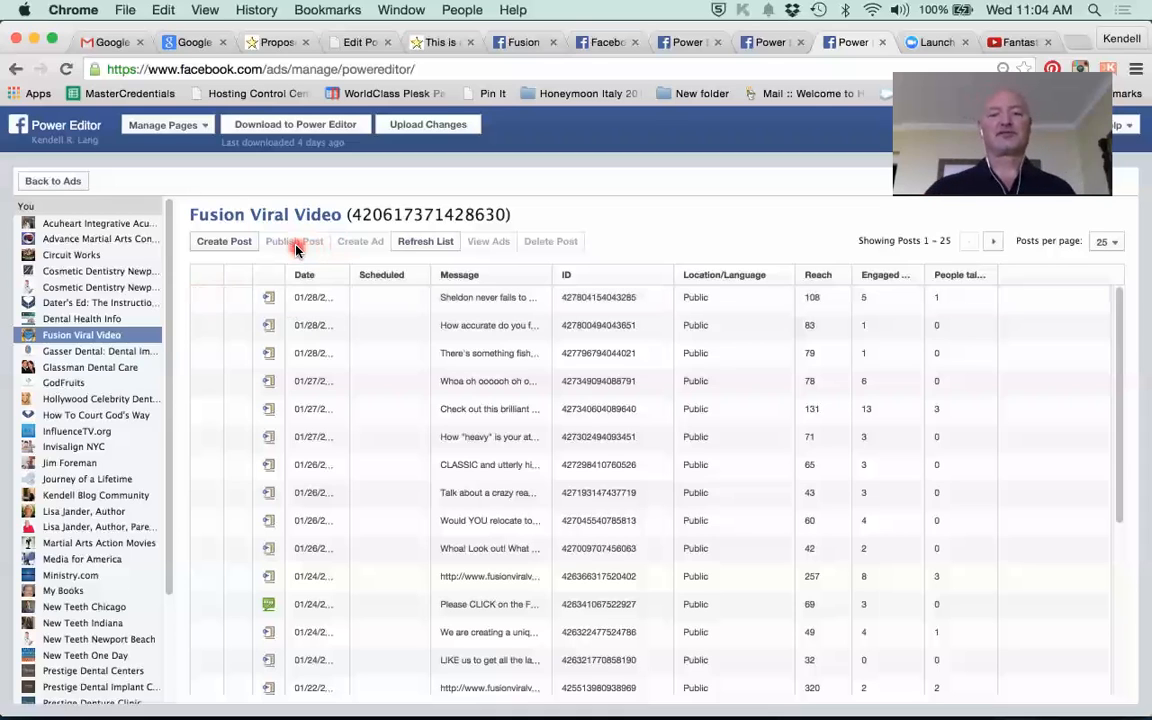
- Switch to the training manual PDF in Preview and review the instructions for reaching Power Editor through Manage Pages and Ads Manager
key("super+Tab")
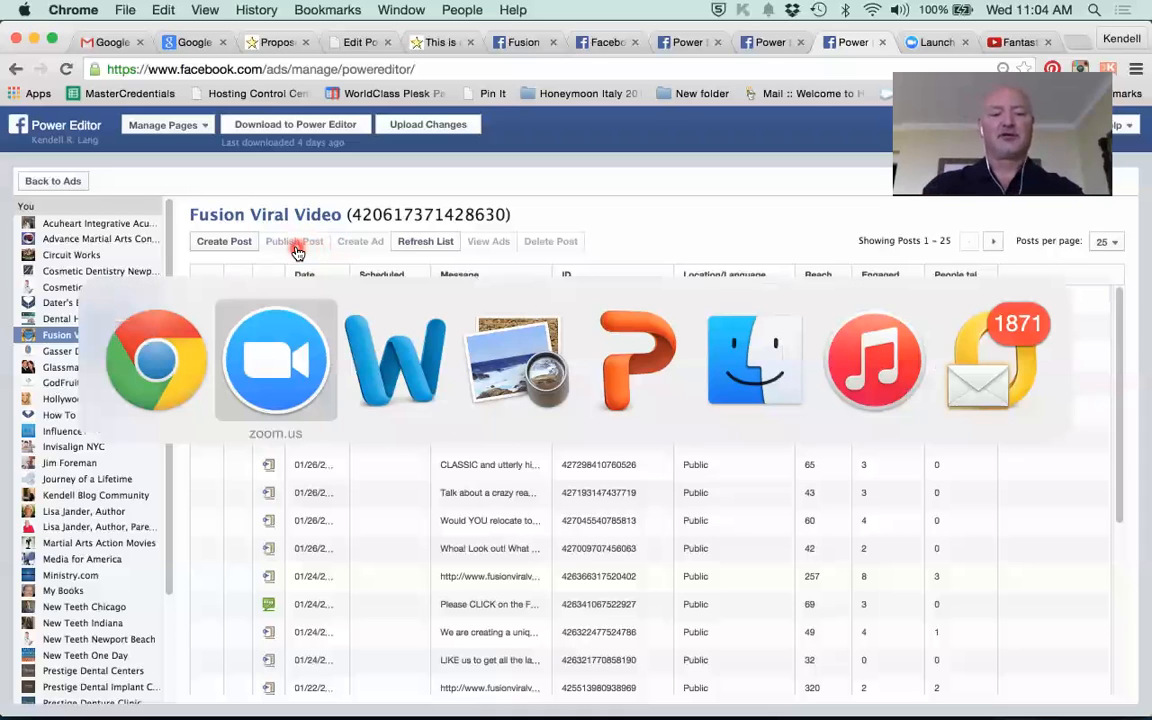
key("super+Tab")
key("super+Tab")
scroll(280, 309, "down", 10)
scroll(280, 310, "down", 15)
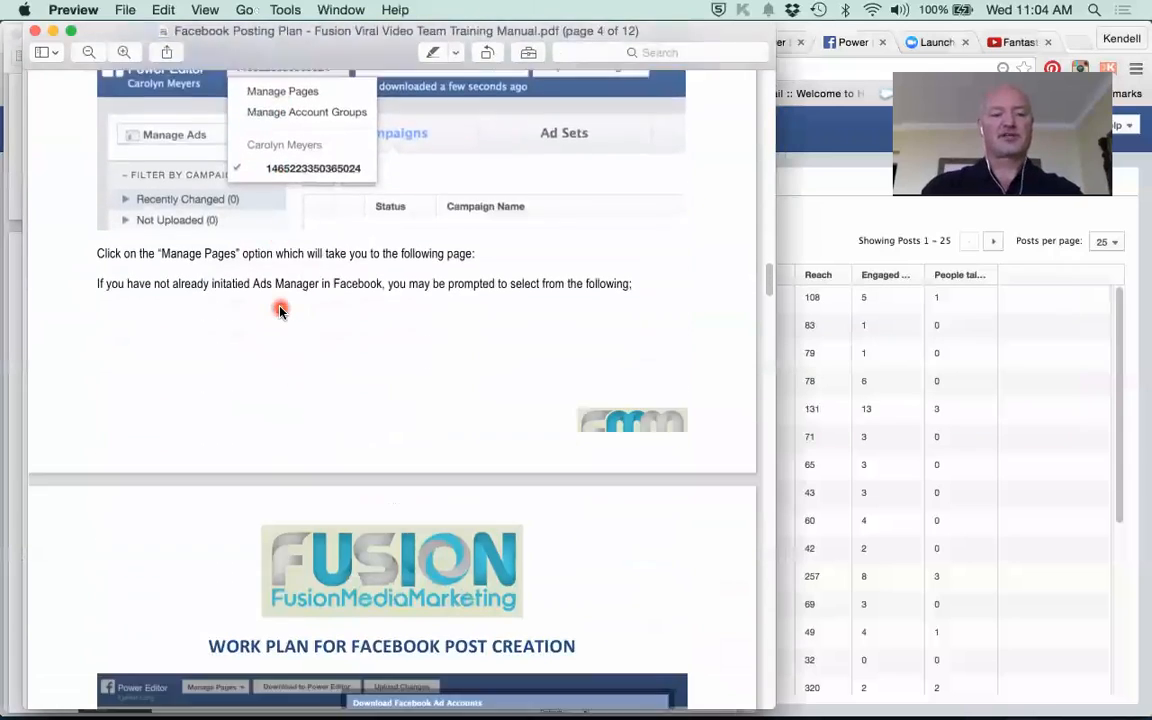
scroll(280, 310, "down", 15)
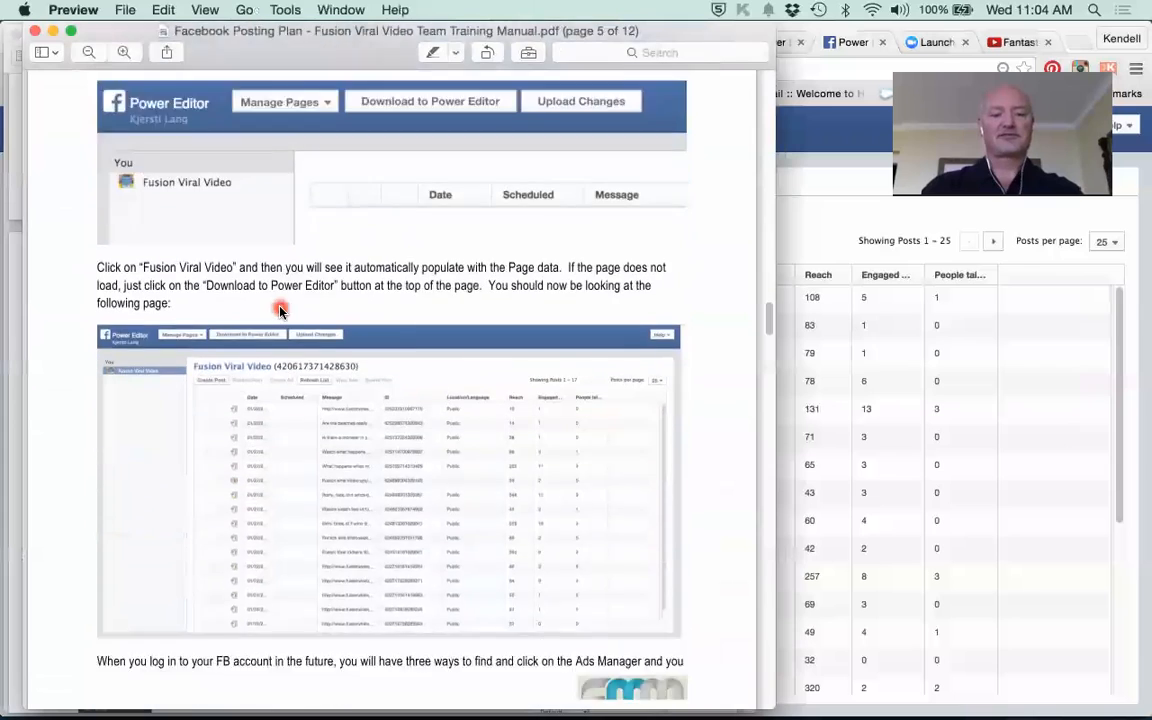
scroll(280, 310, "down", 15)
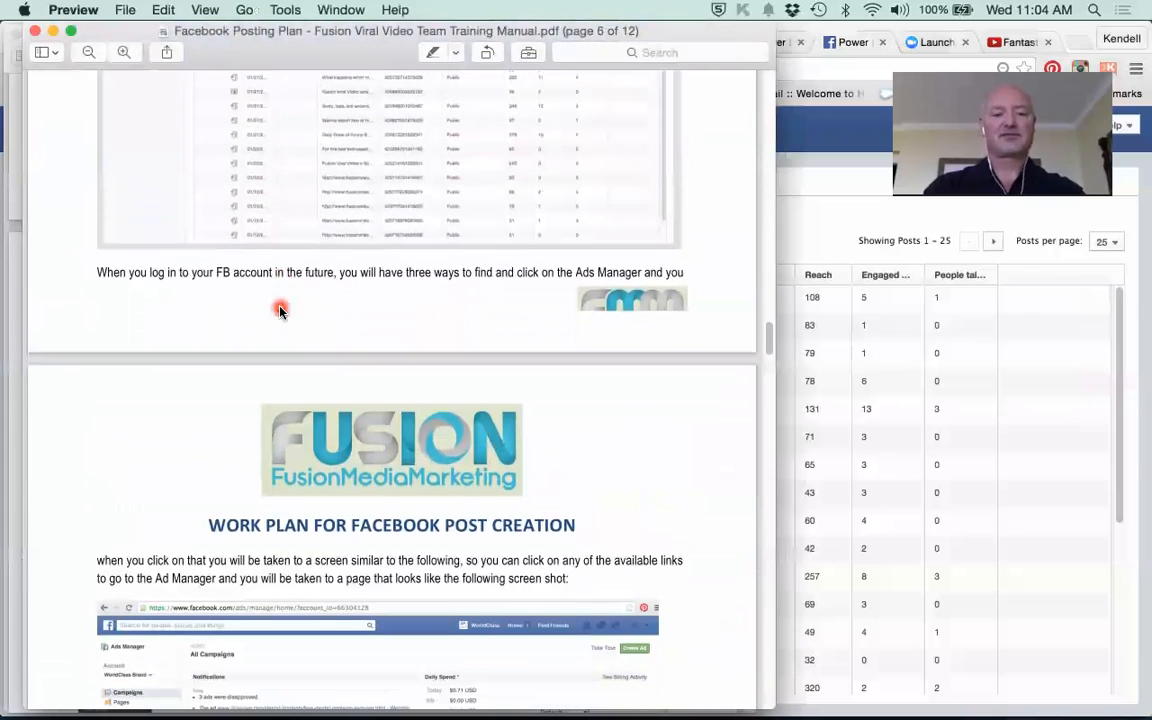
scroll(280, 310, "down", 10)
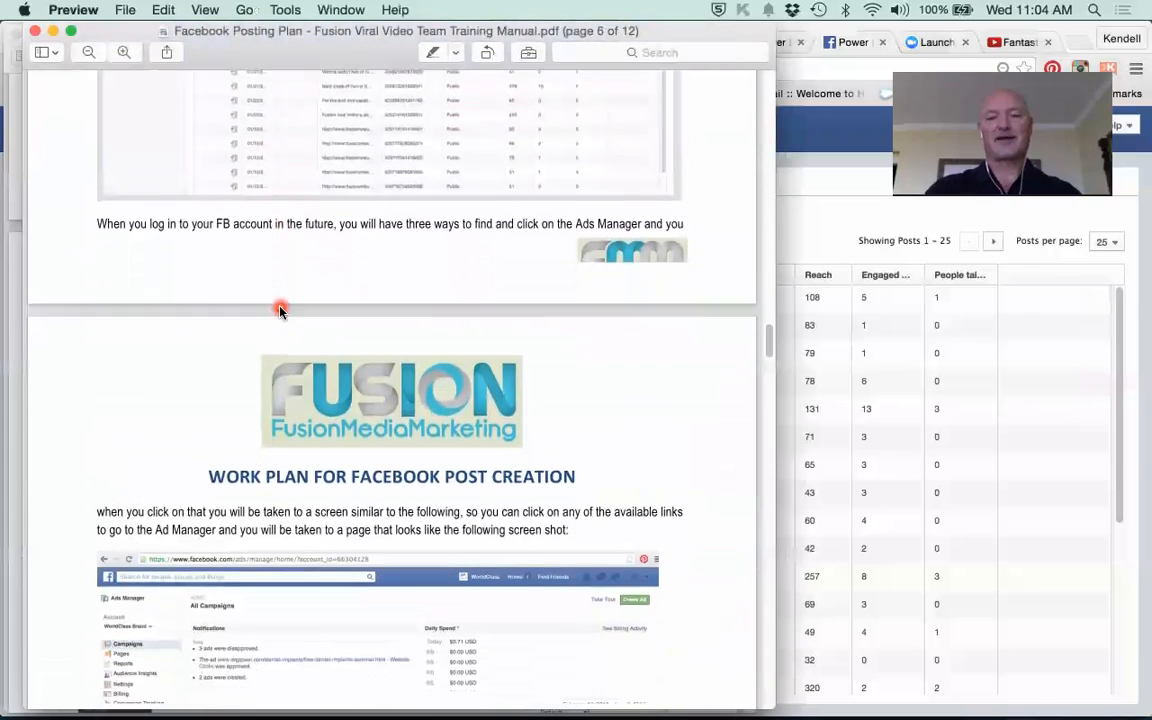
scroll(280, 310, "down", 15)
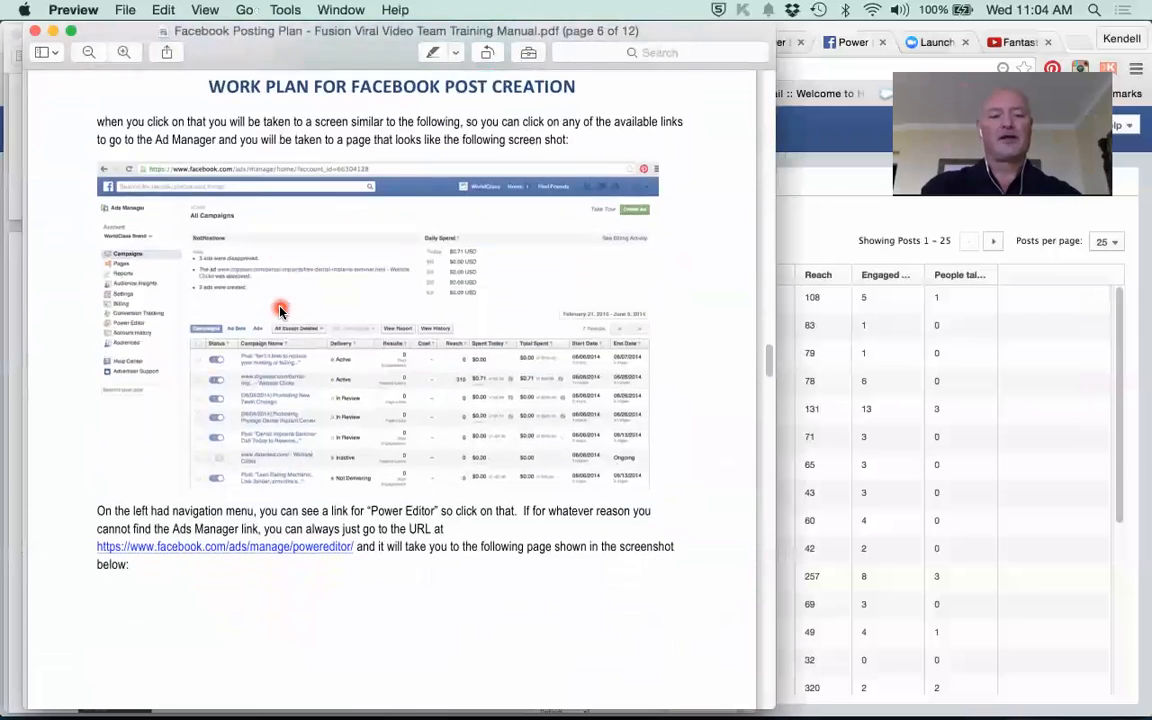
- Review the manual's numbered instructions and enlarged example for filling out the Create Unpublished Page Post form
scroll(280, 310, "down", 15)
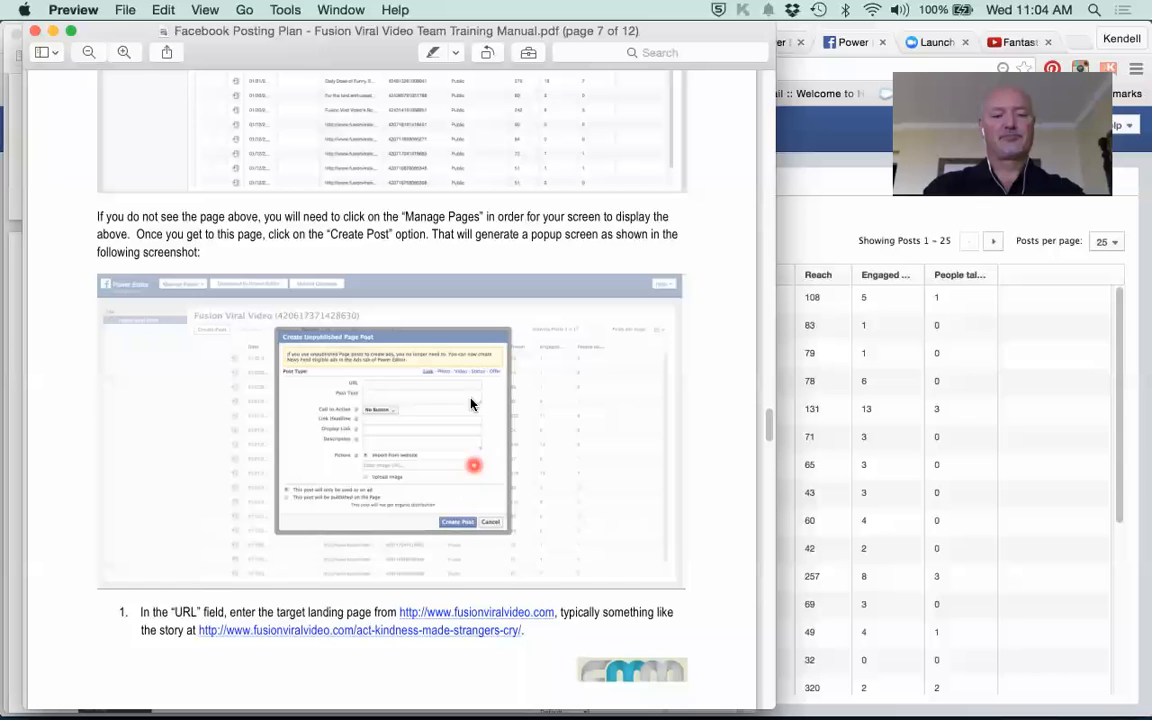
scroll(395, 472, "down", 4)
scroll(395, 472, "down", 15)
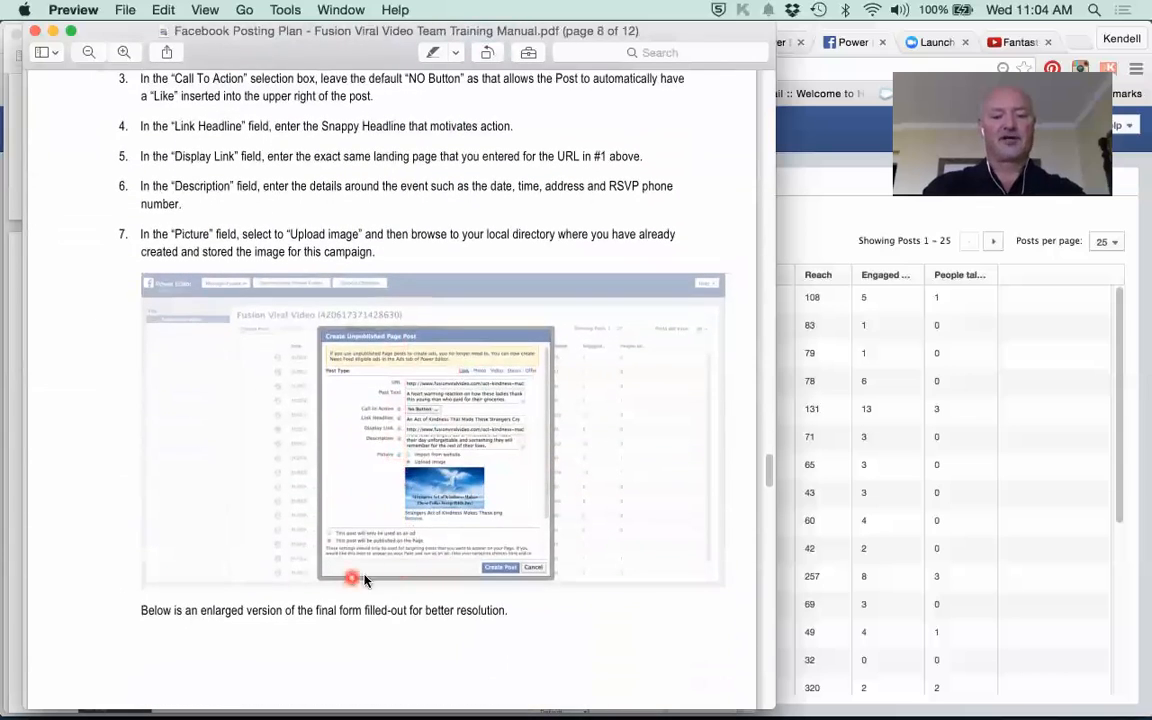
scroll(452, 528, "down", 16)
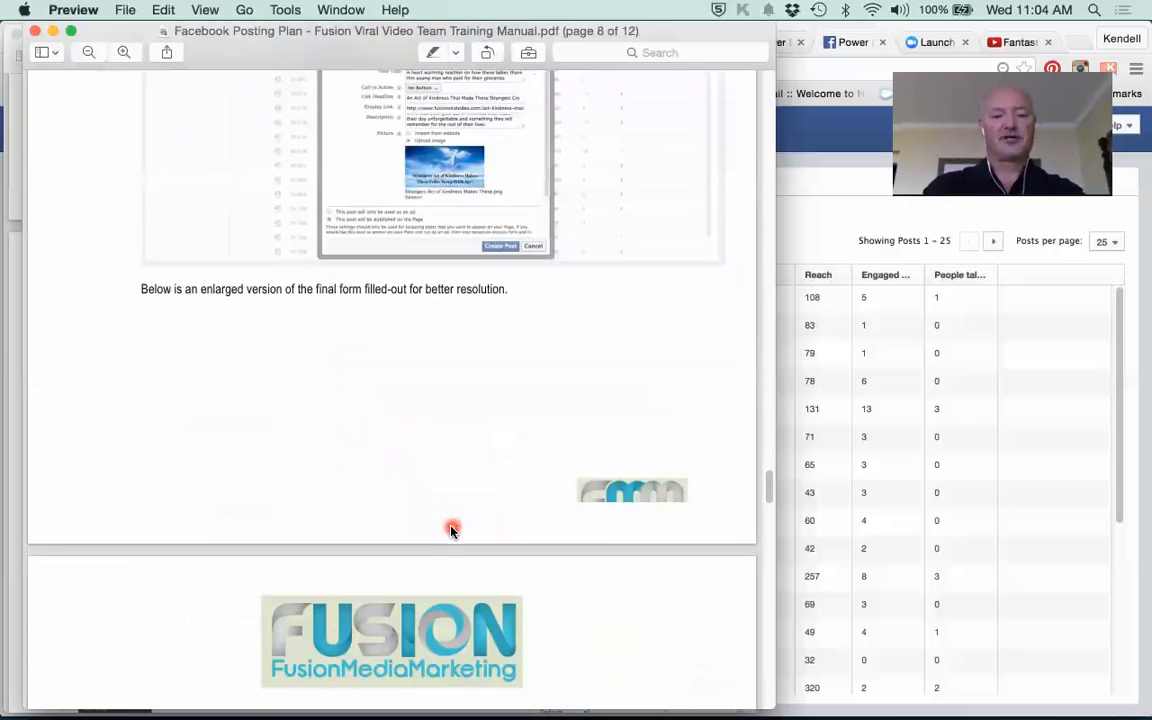
scroll(452, 530, "down", 18)
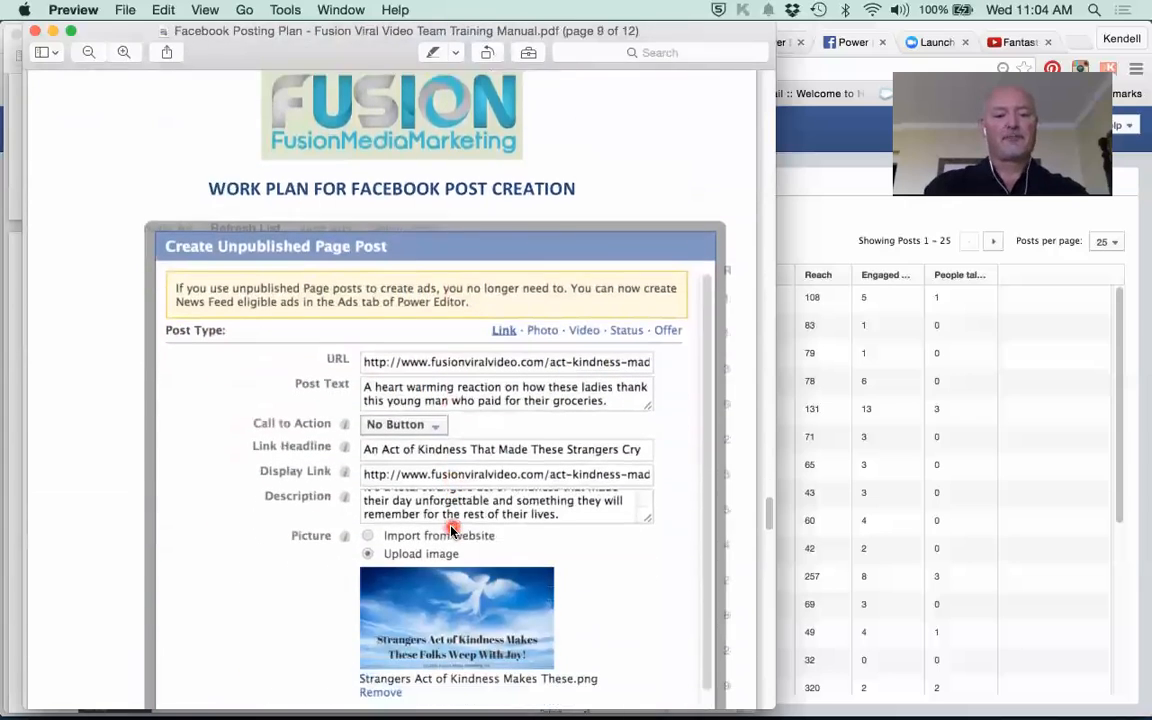
scroll(450, 530, "down", 1)
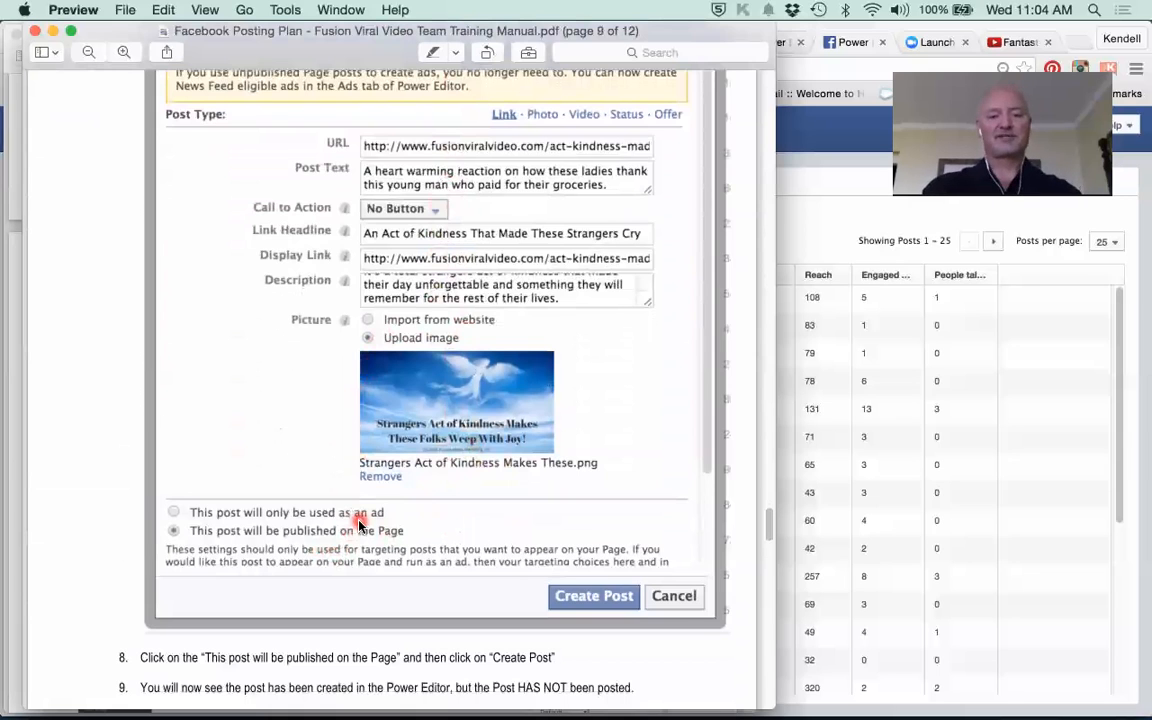
scroll(360, 524, "down", 8)
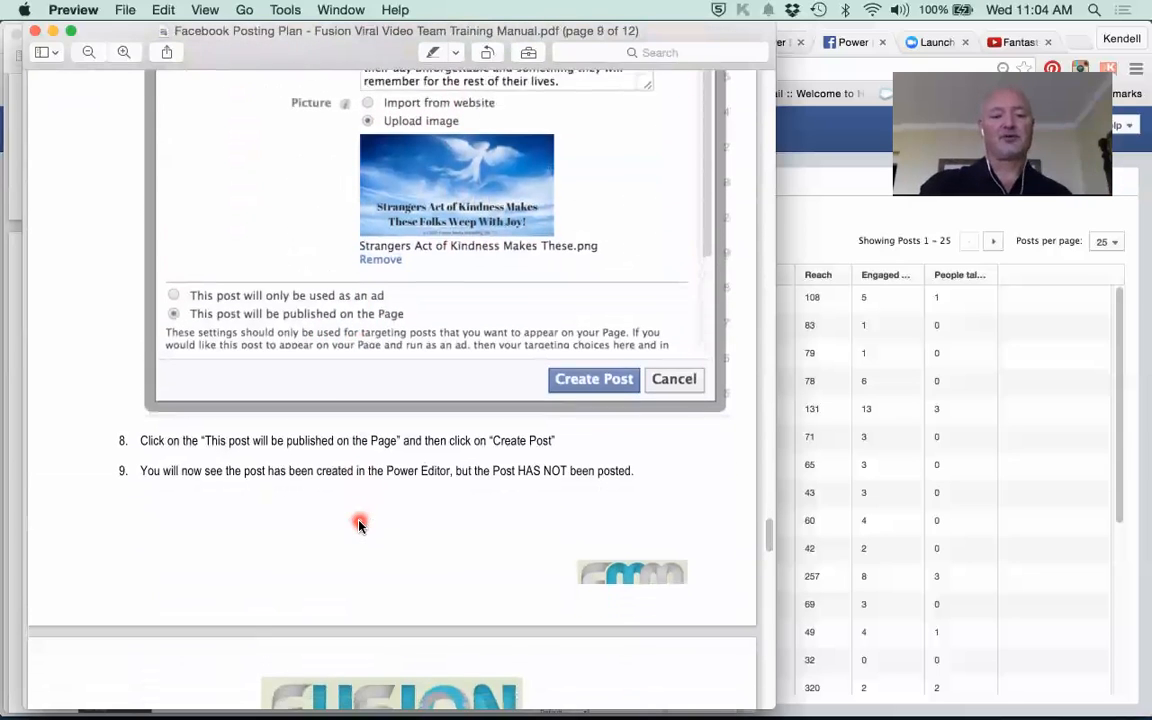
scroll(360, 524, "down", 1)
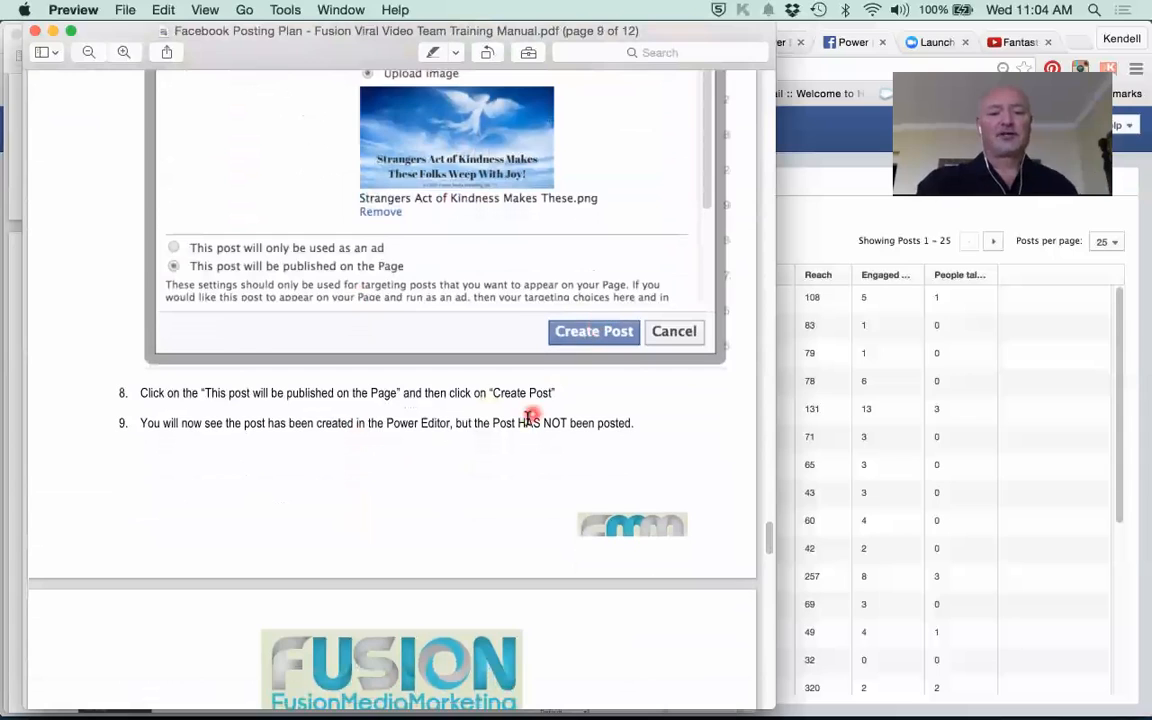
- Read the manual's section on the half-moon symbol and the options to publish a post immediately or schedule it
scroll(518, 427, "down", 2)
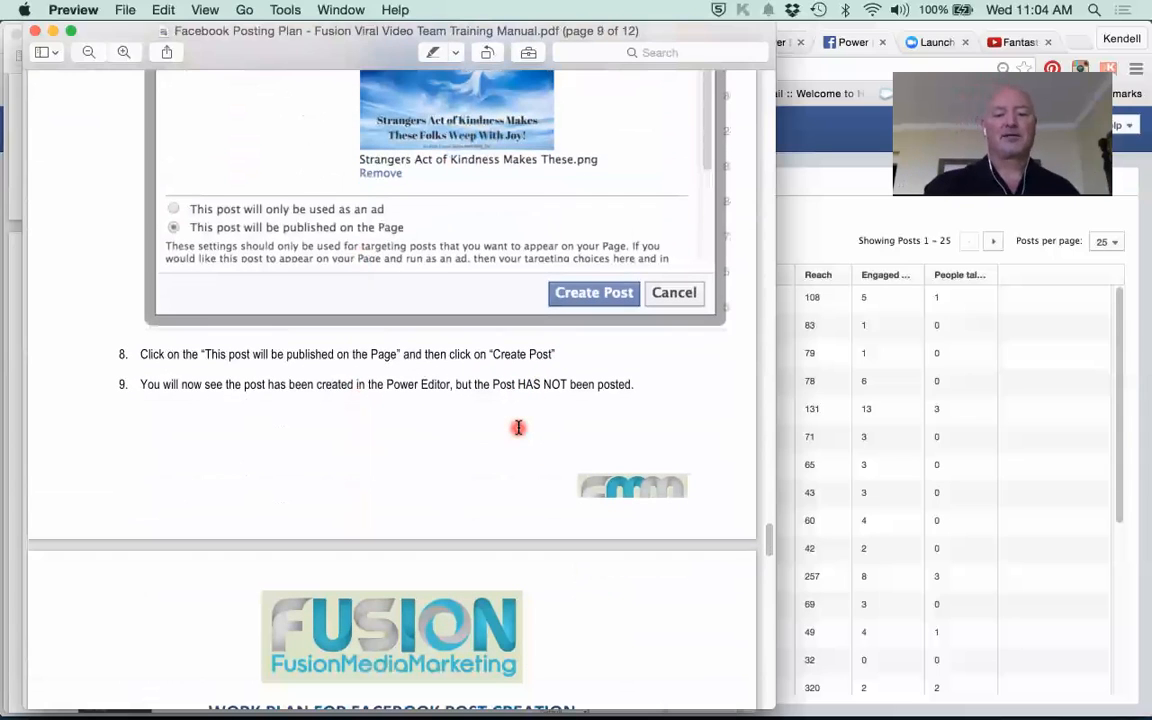
scroll(518, 427, "down", 14)
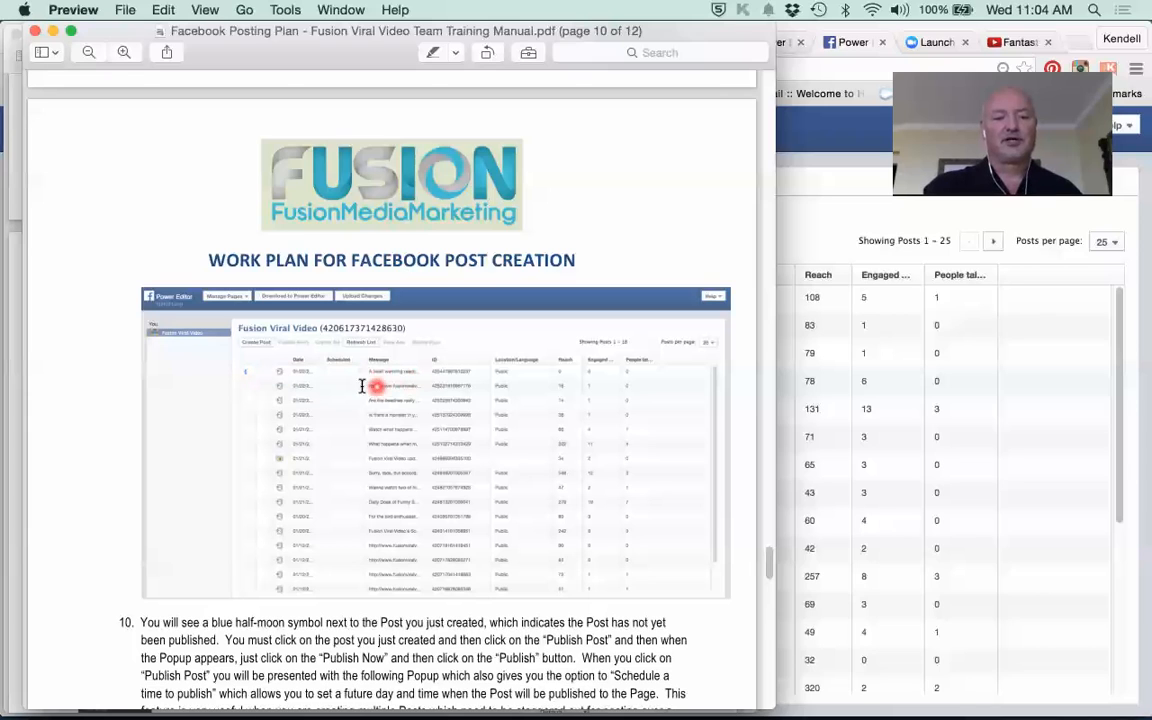
scroll(444, 386, "down", 3)
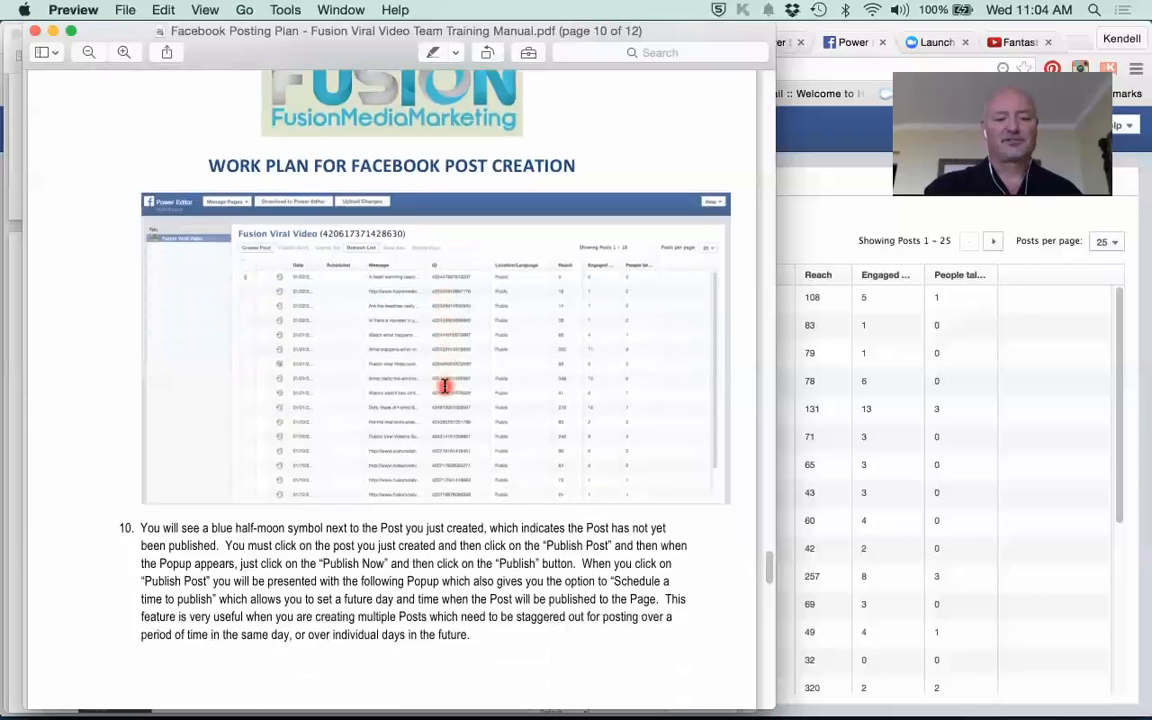
scroll(444, 386, "down", 15)
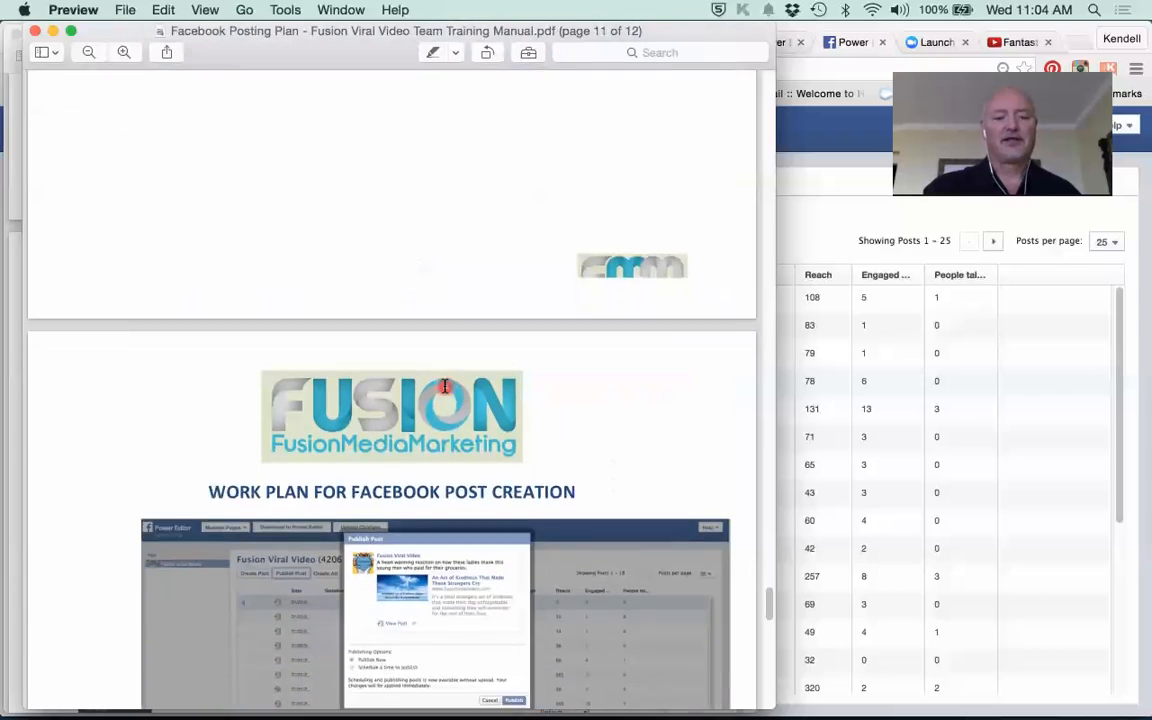
scroll(444, 386, "down", 6)
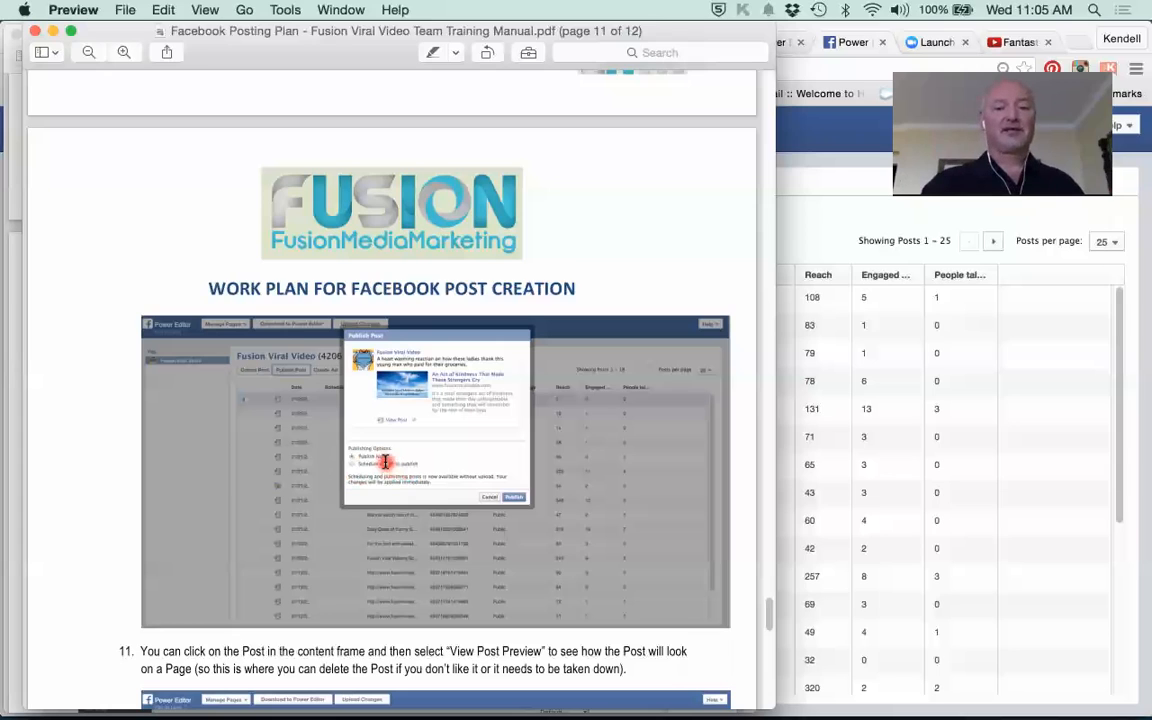
- Review the manual's closing instructions on previewing a post, visiting it on the page, and deleting it
scroll(385, 462, "down", 2)
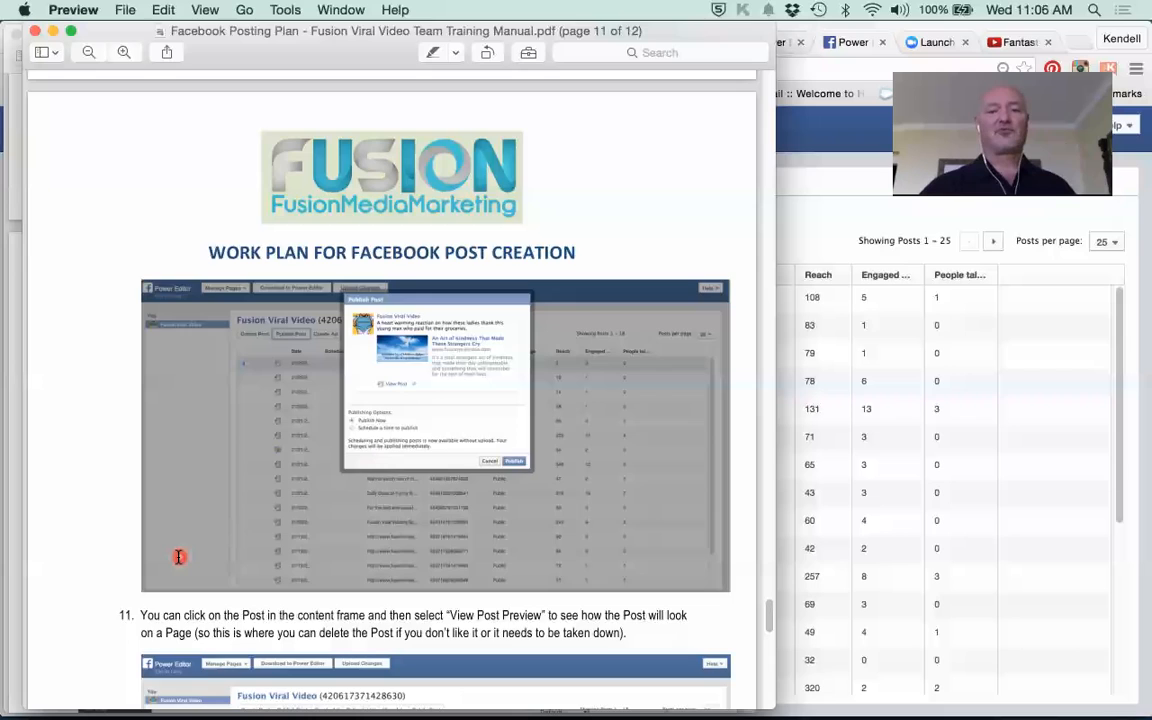
scroll(179, 561, "down", 5)
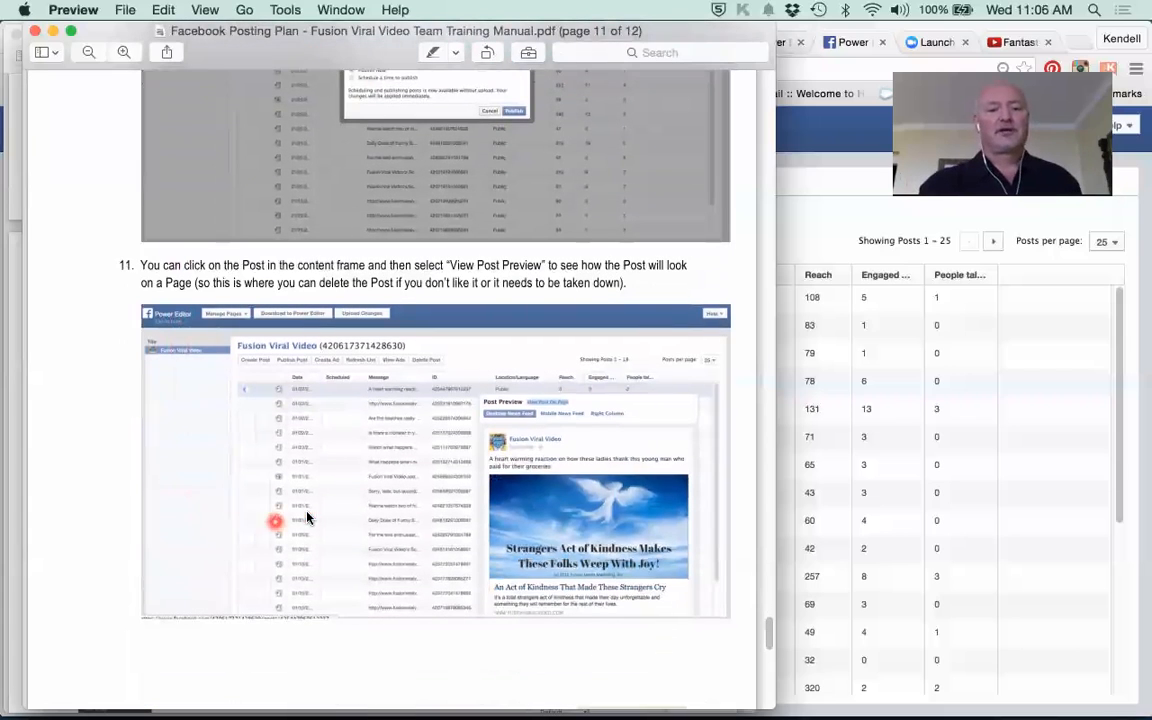
scroll(340, 387, "down", 10)
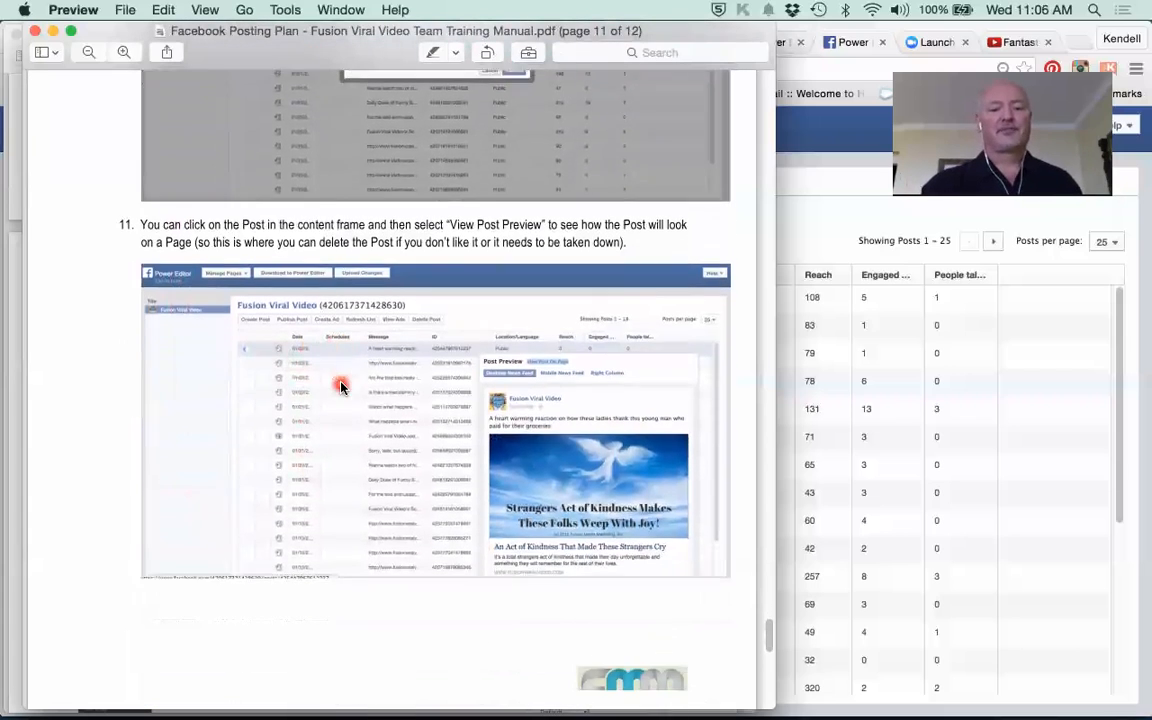
scroll(340, 387, "down", 2)
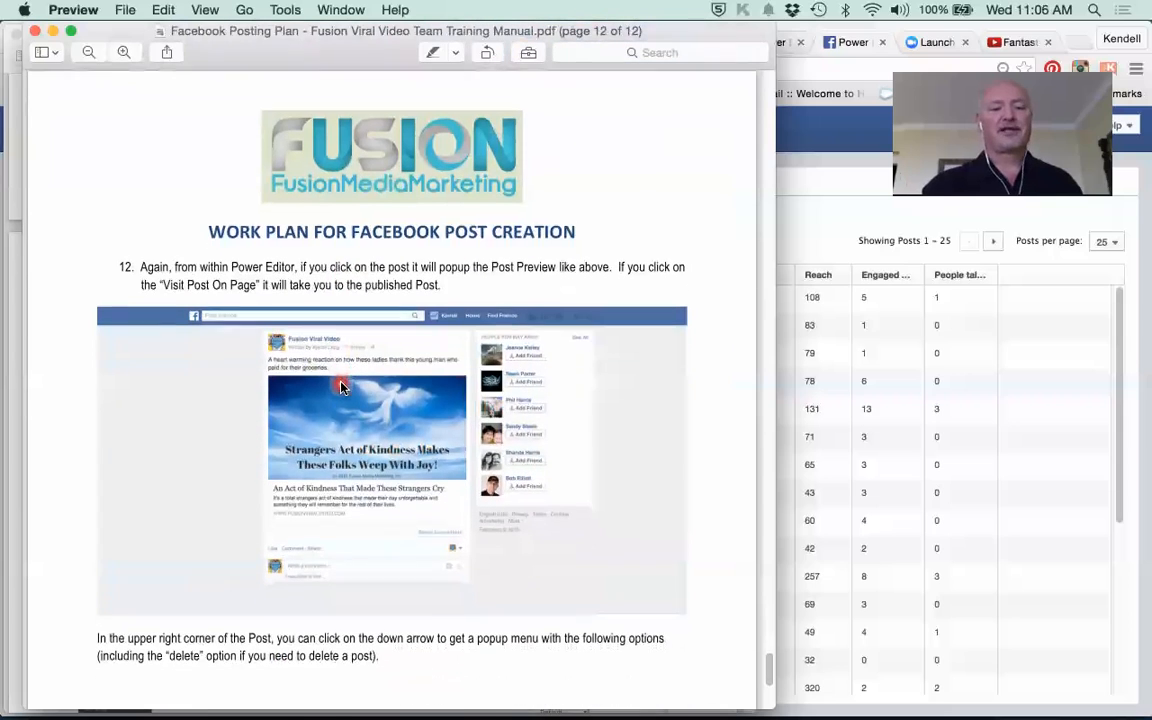
scroll(358, 440, "down", 3)
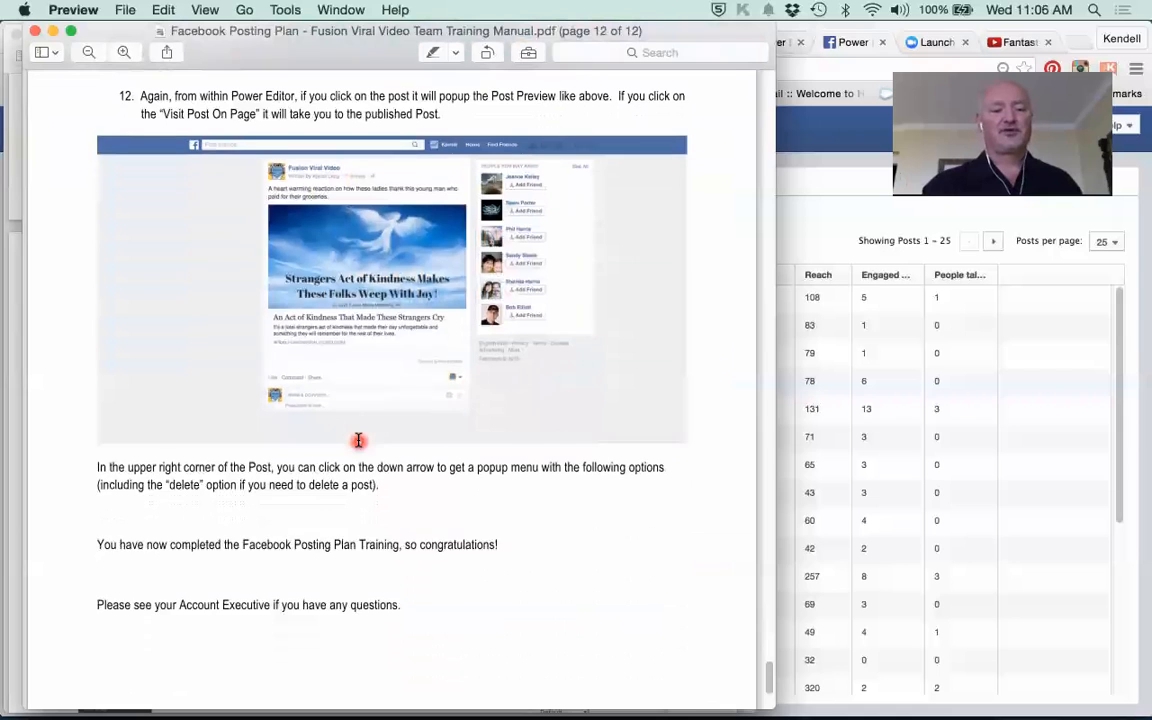
scroll(358, 440, "down", 2)
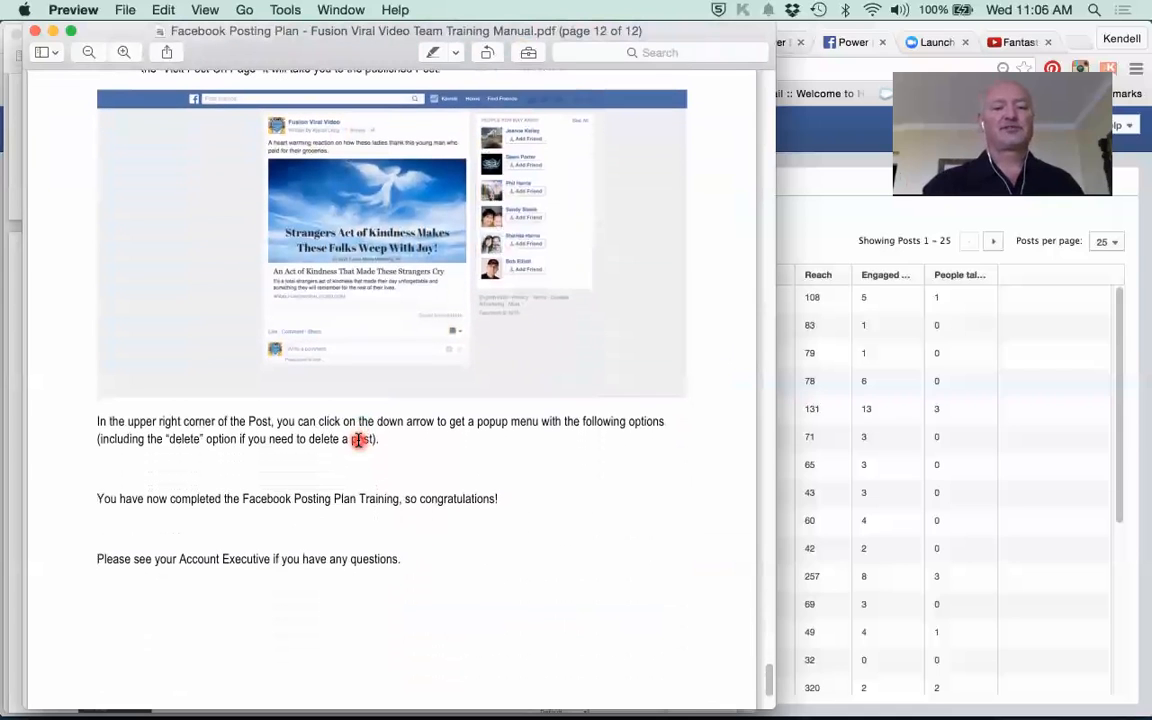
scroll(358, 440, "down", 2)
scroll(358, 440, "down", 1)
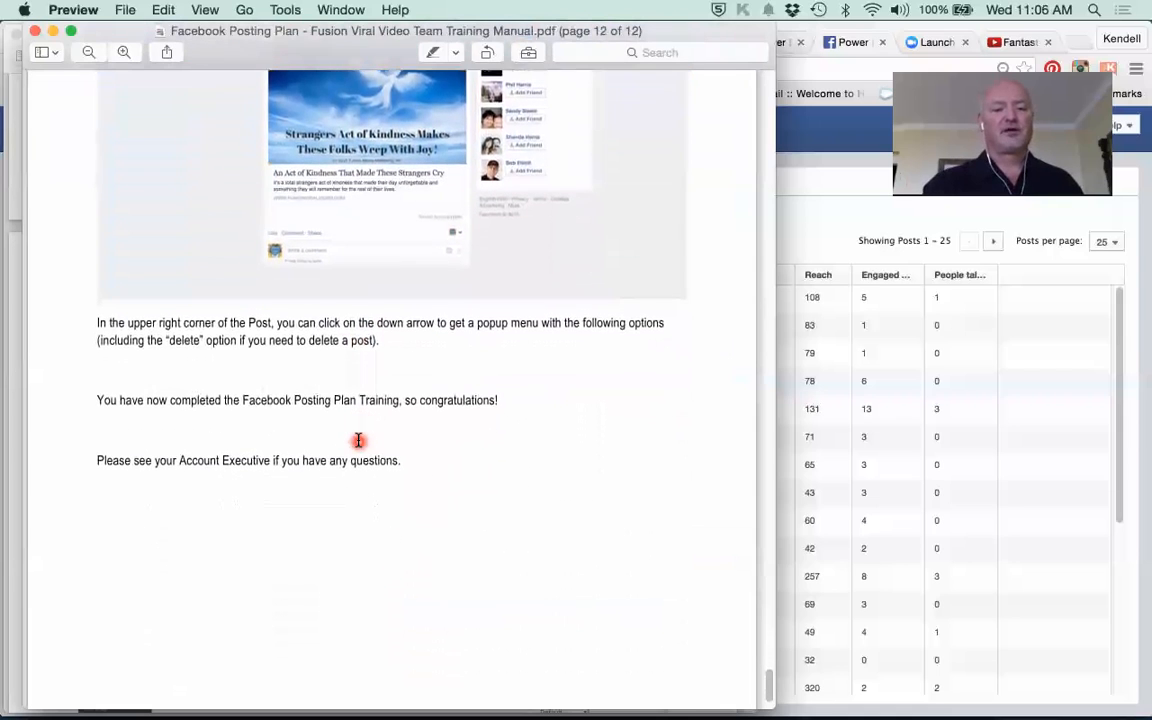
scroll(358, 440, "up", 3)
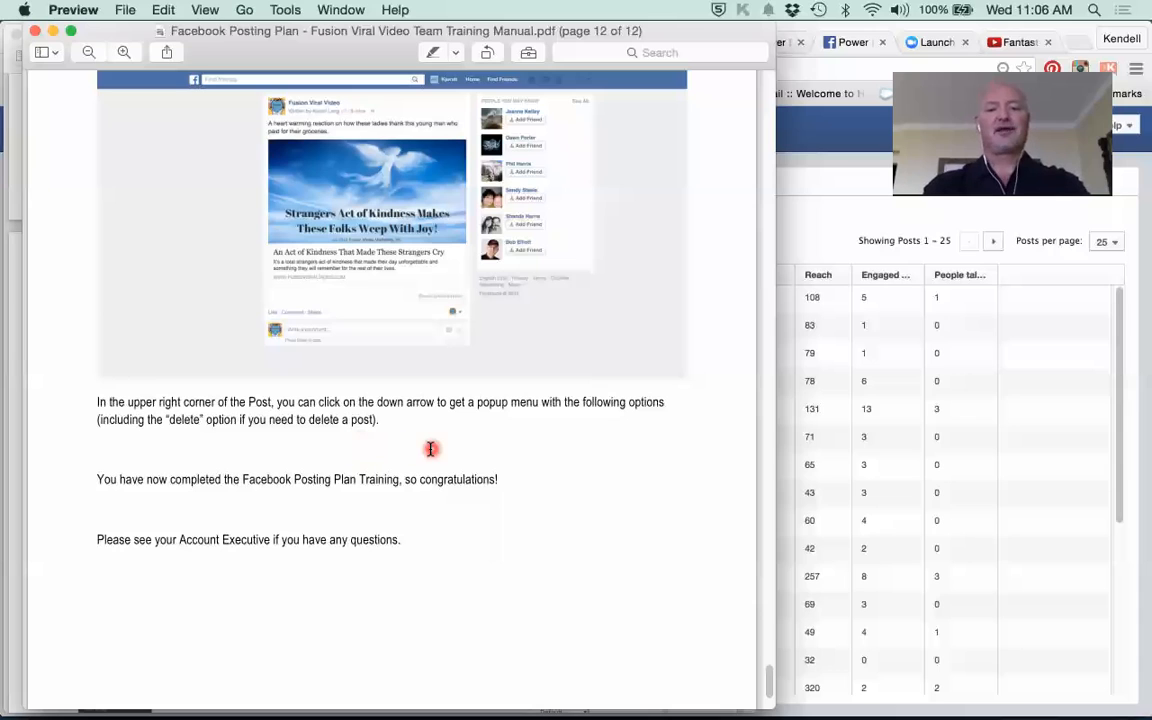
- Switch from the training manual to Microsoft PowerPoint
key("cmd+Tab")
key("super+Tab")
key("super+Tab")
key("super+Tab")
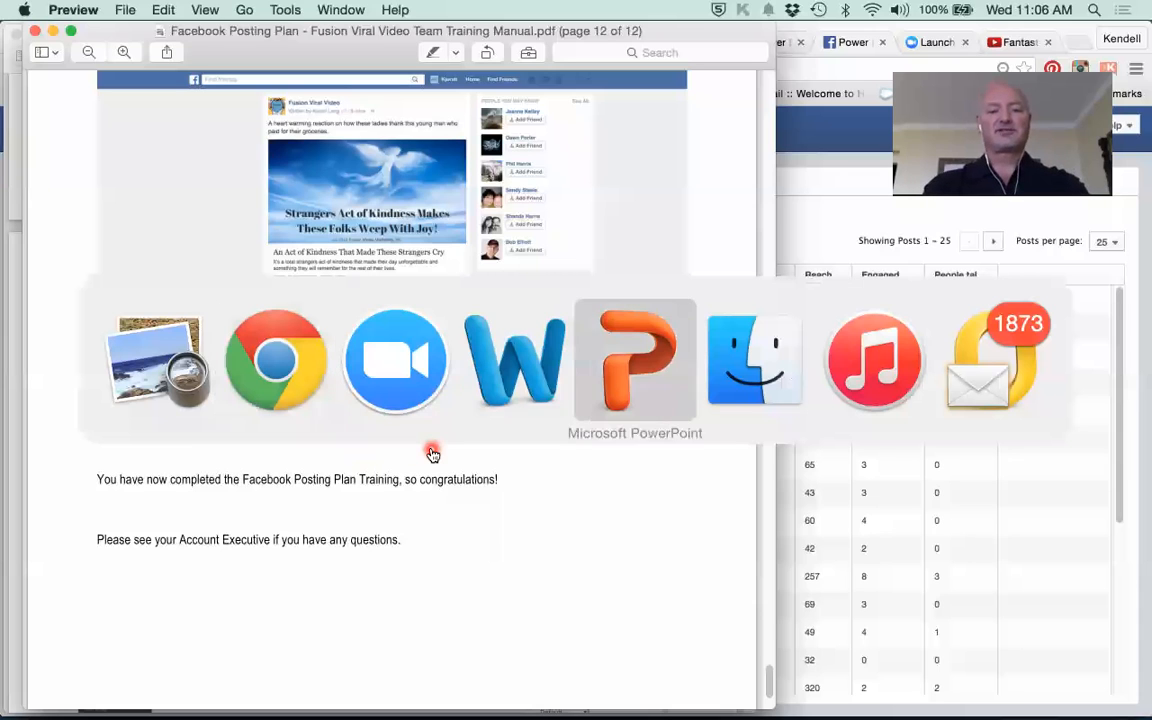